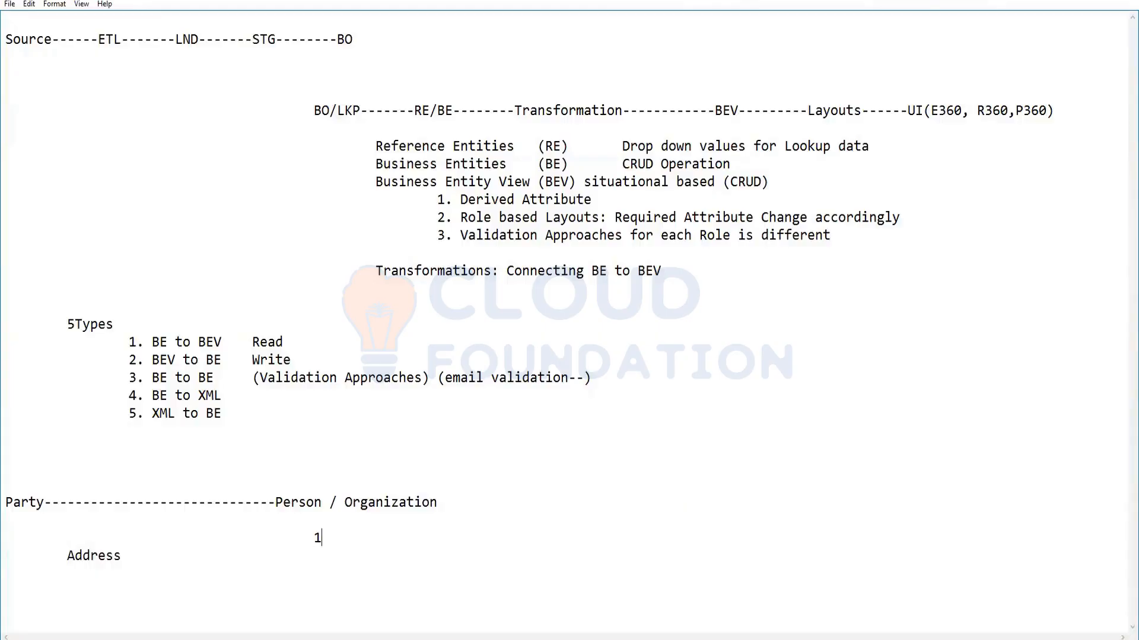
# - Add the note "BO n BE" next to the 1 below Party in the notes file
pyautogui.write('BO n BE')
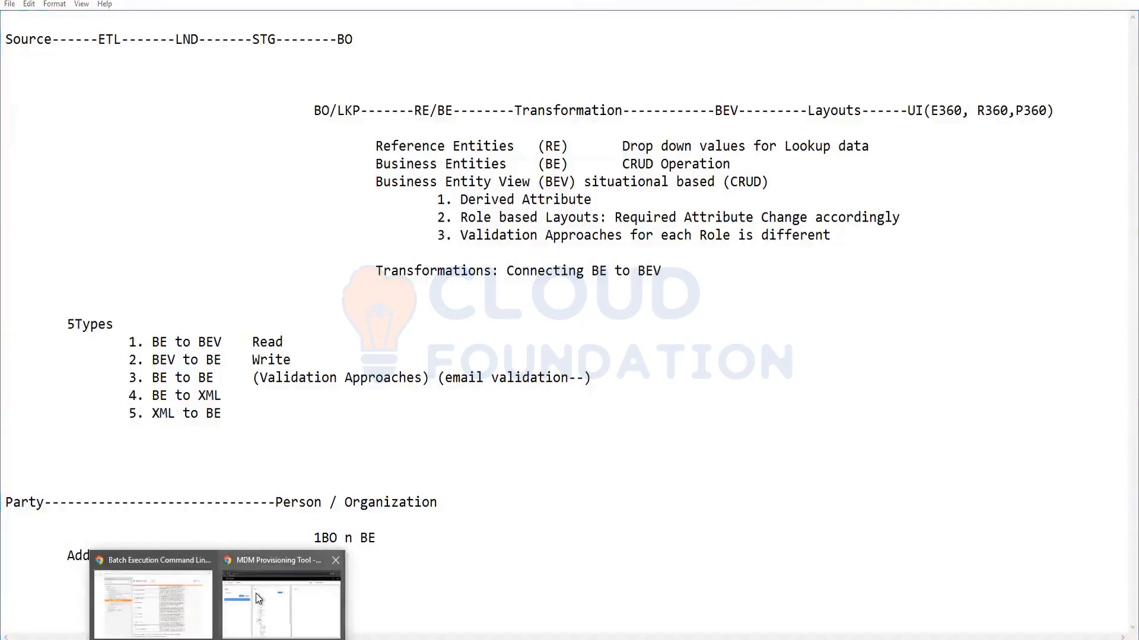
# - Switch to the MDM Provisioning Tool and start a new entry under Business Entities
pyautogui.click(281, 596)
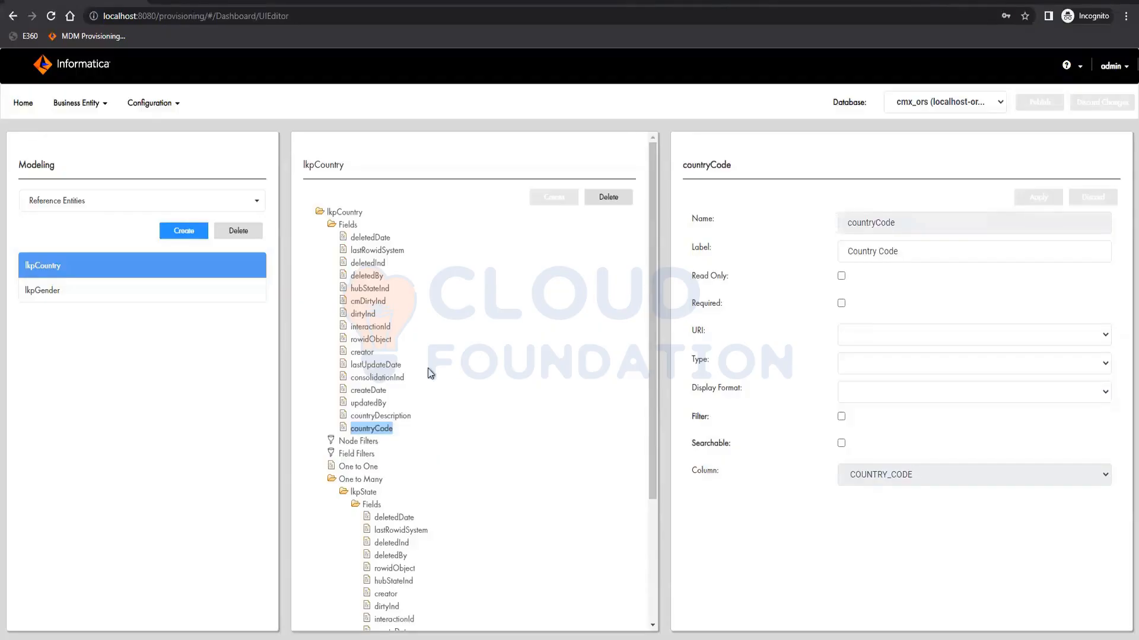
pyautogui.click(74, 201)
pyautogui.click(70, 240)
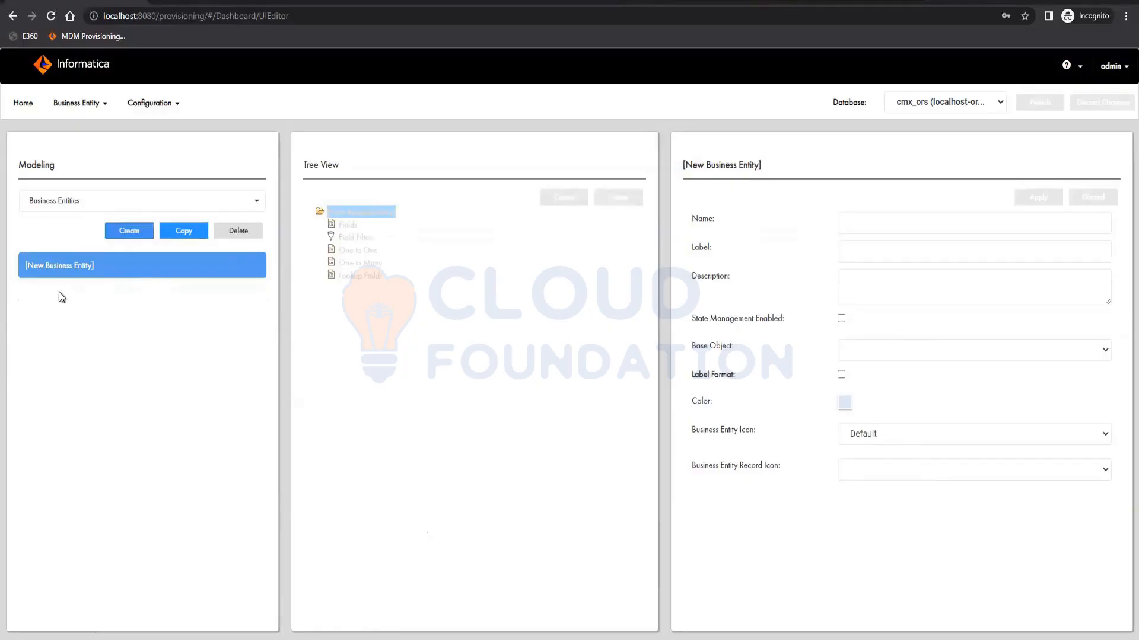
# - Set the new business entity's base object to C_BO_PARTY, name it Party and apply
pyautogui.click(912, 351)
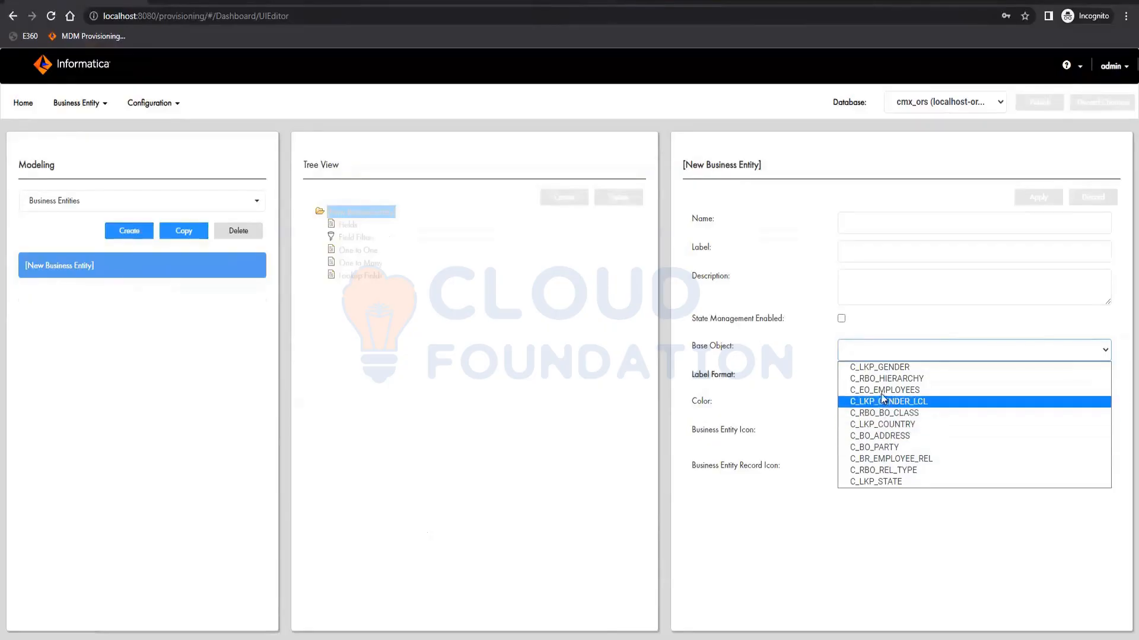
pyautogui.click(883, 447)
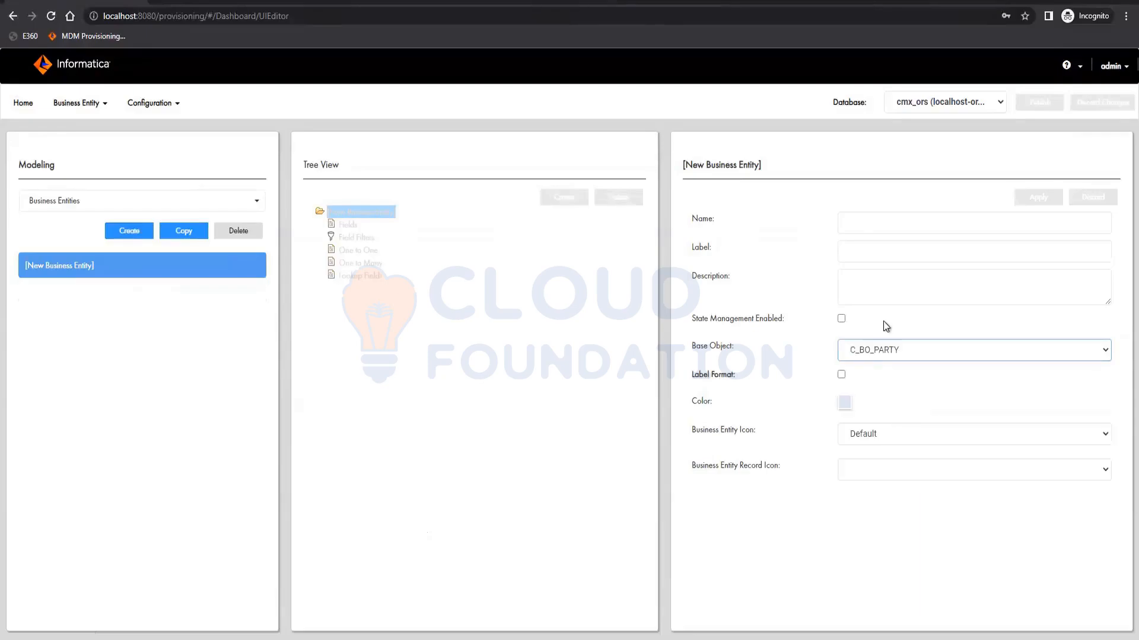
pyautogui.click(873, 218)
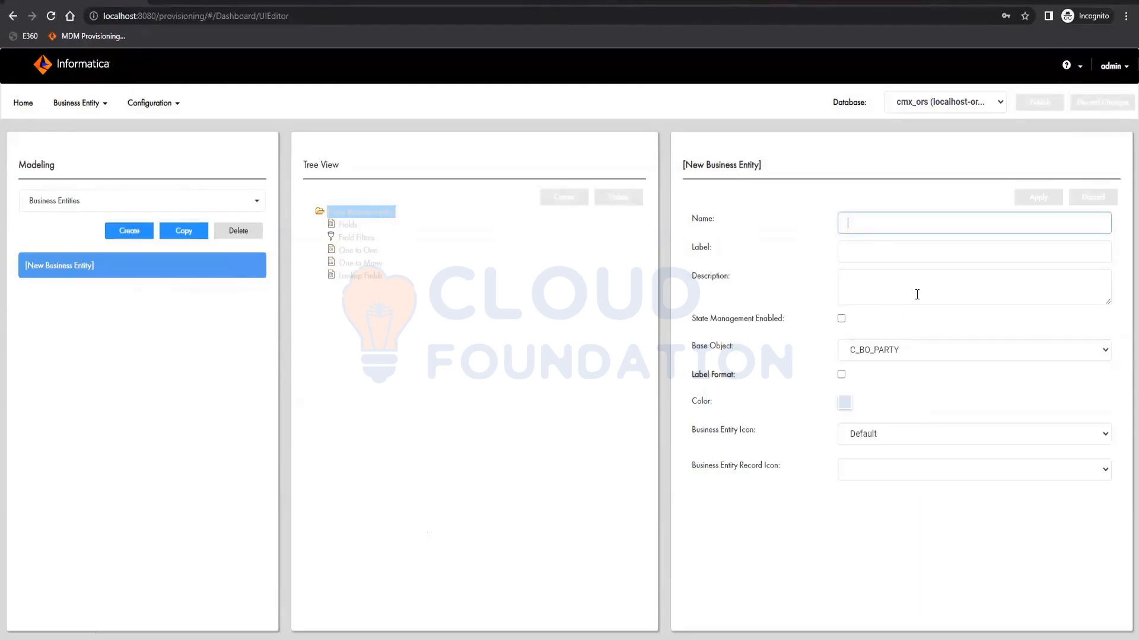
pyautogui.write('Party')
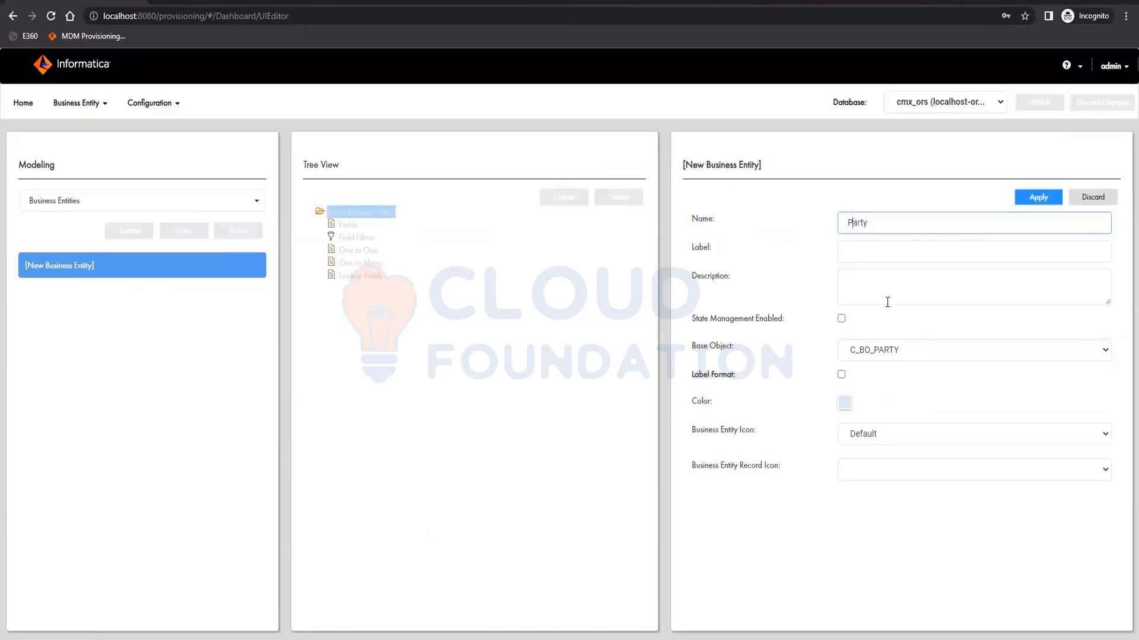
pyautogui.click(1045, 197)
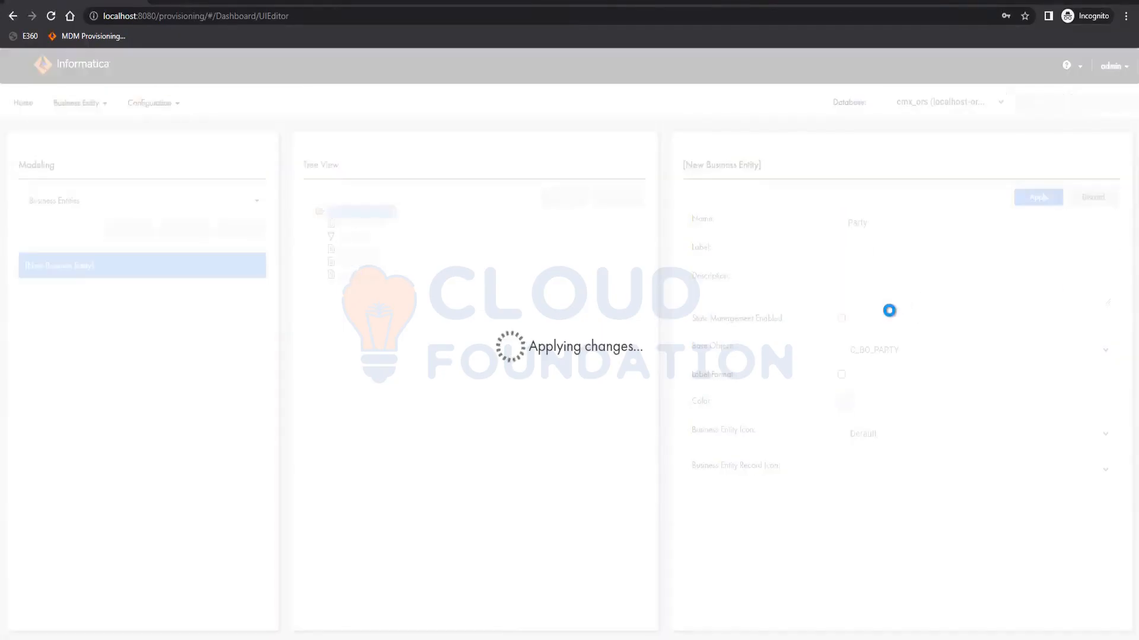
# - Add a field named firstName with label First Name mapped to the FIRST_NAME column and apply it
pyautogui.click(354, 225)
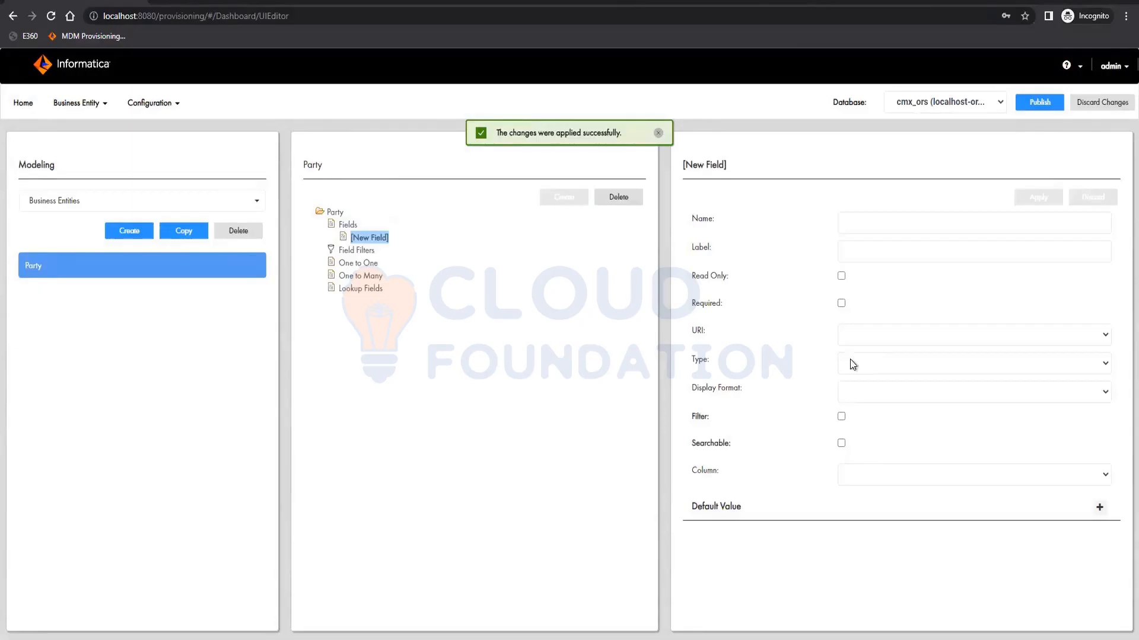
pyautogui.click(891, 483)
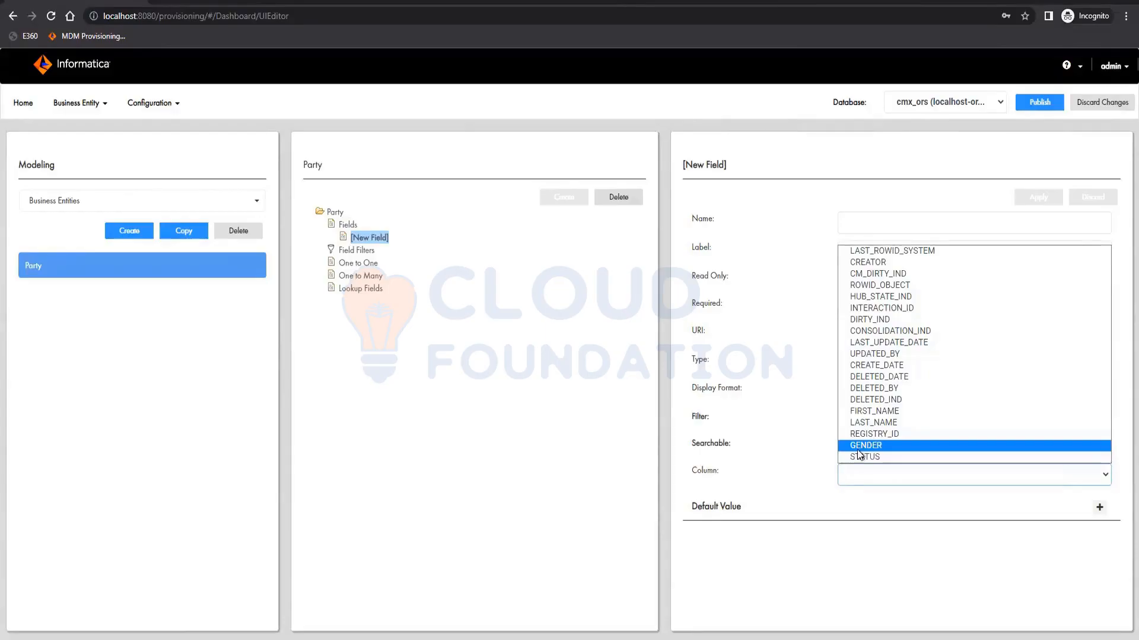
pyautogui.click(885, 413)
pyautogui.click(892, 222)
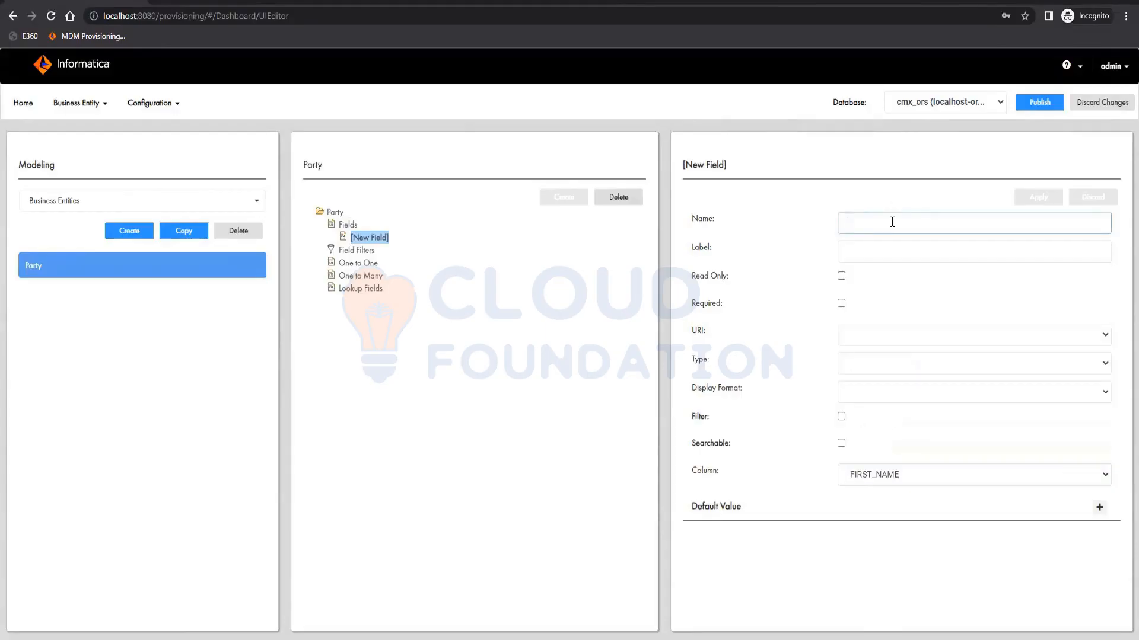
pyautogui.write('firstN')
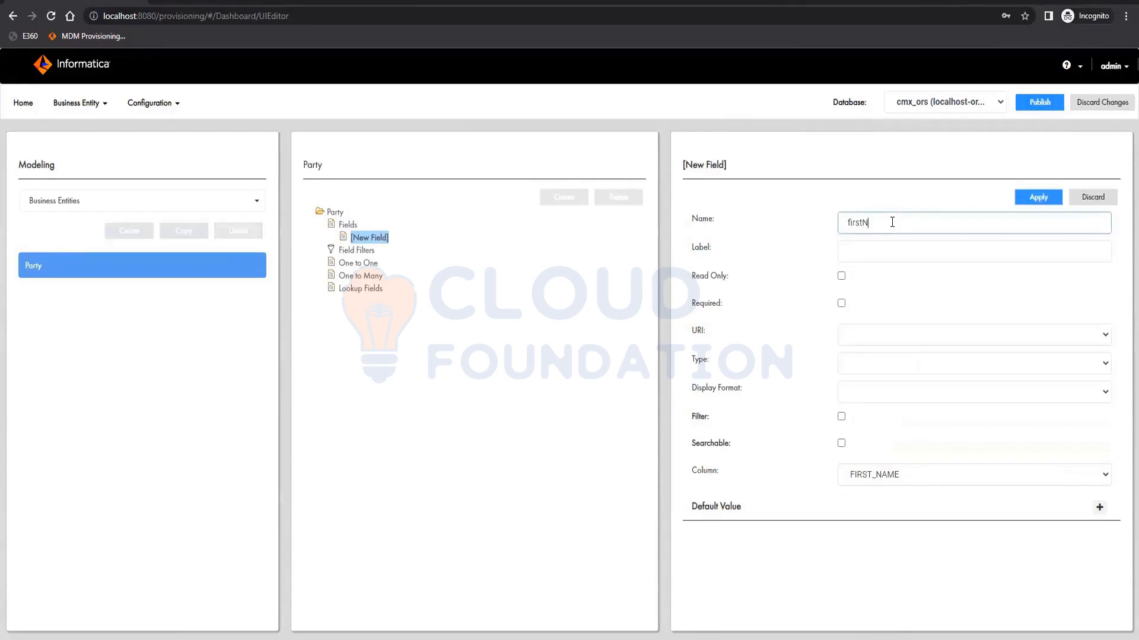
pyautogui.write('ame')
pyautogui.press('Tab')
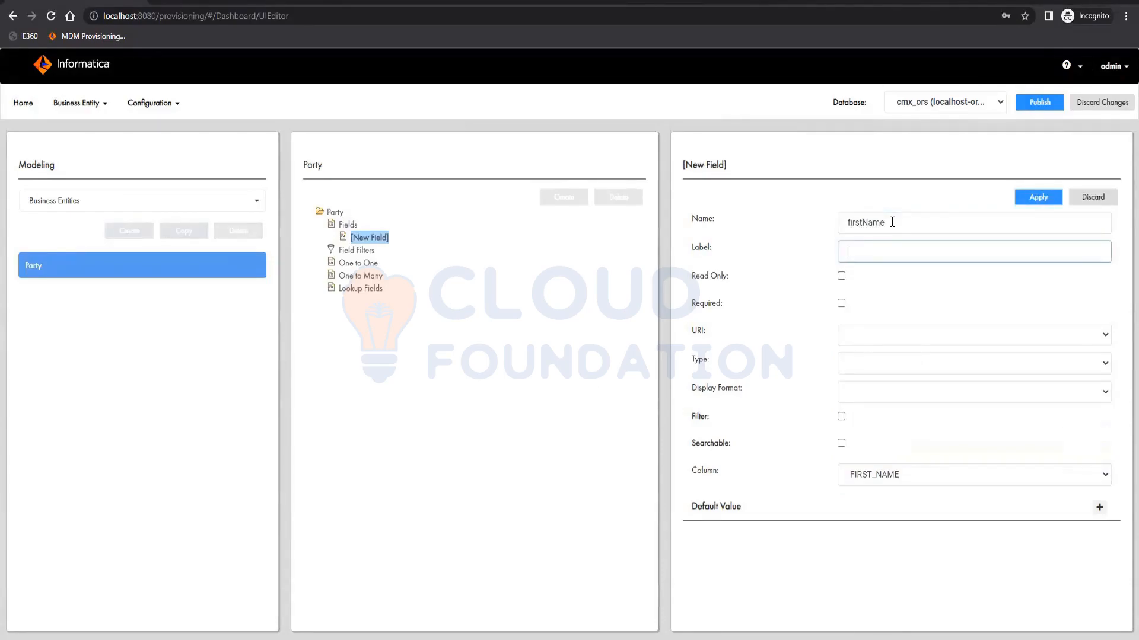
pyautogui.write('First Name')
pyautogui.click(1024, 199)
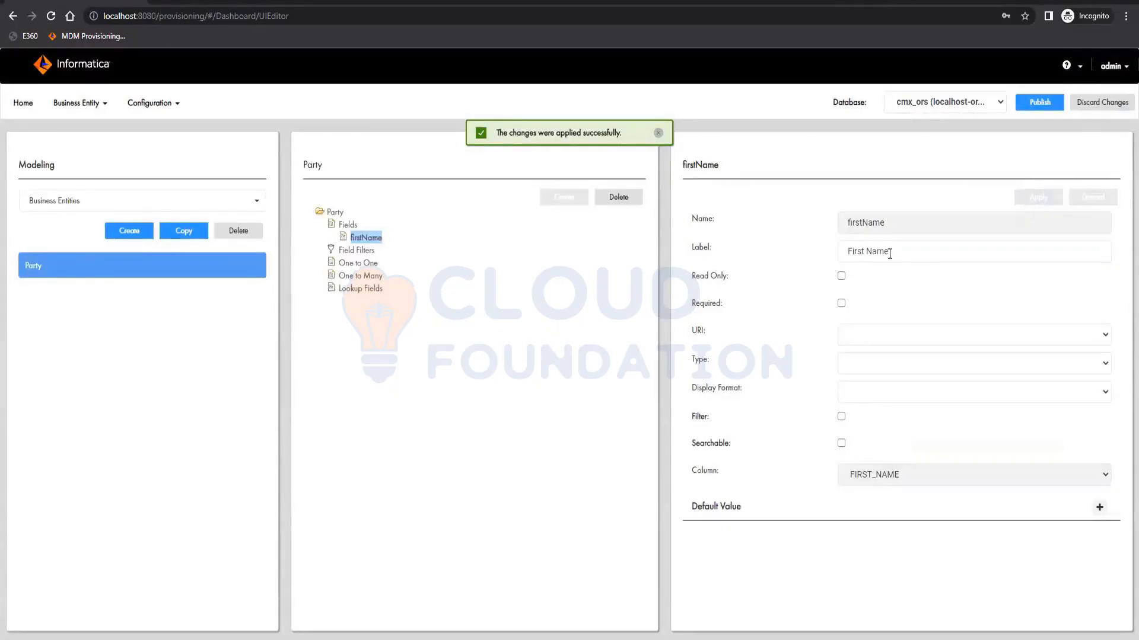
# - Add a lookup field using object lkpGender with genderDescription as the lookup display field
pyautogui.moveTo(891, 250); pyautogui.dragTo(845, 252)
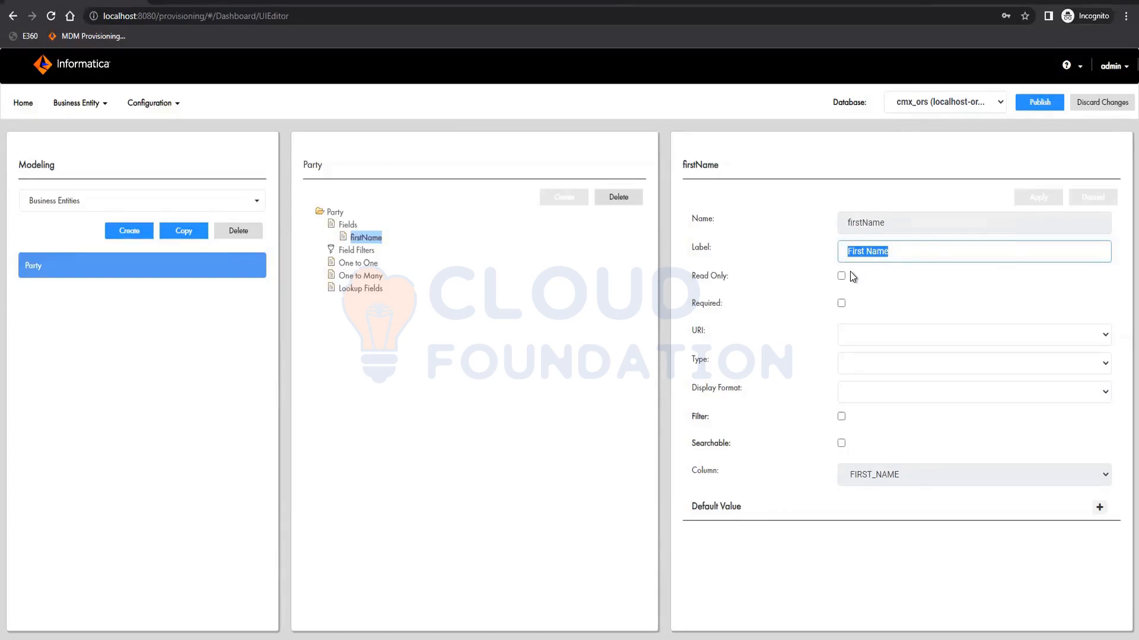
pyautogui.click(360, 291)
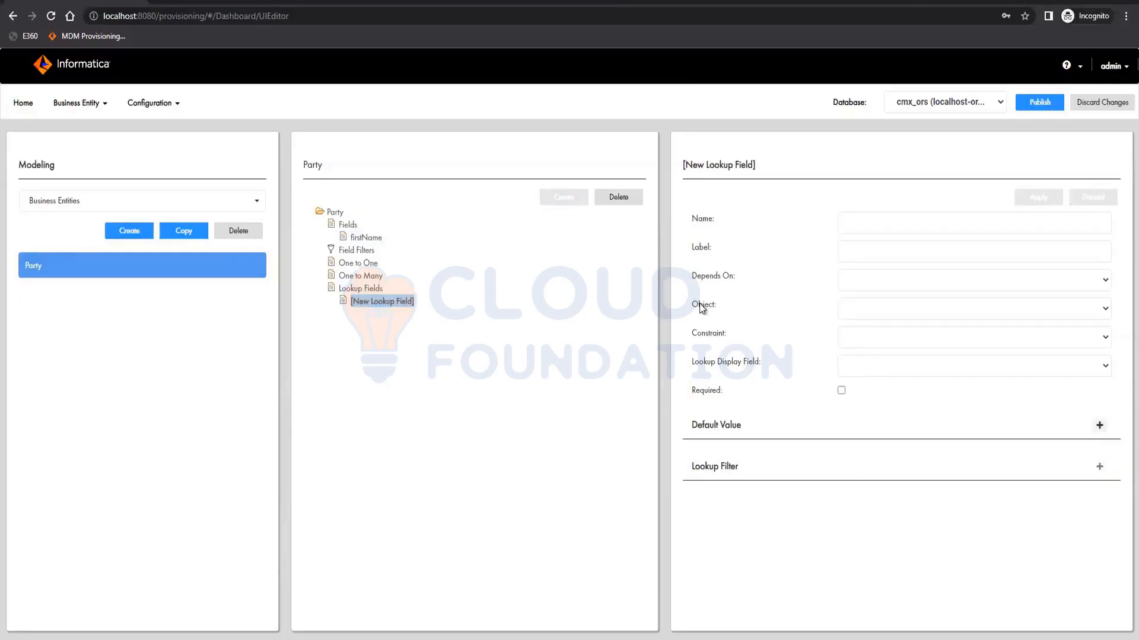
pyautogui.click(900, 315)
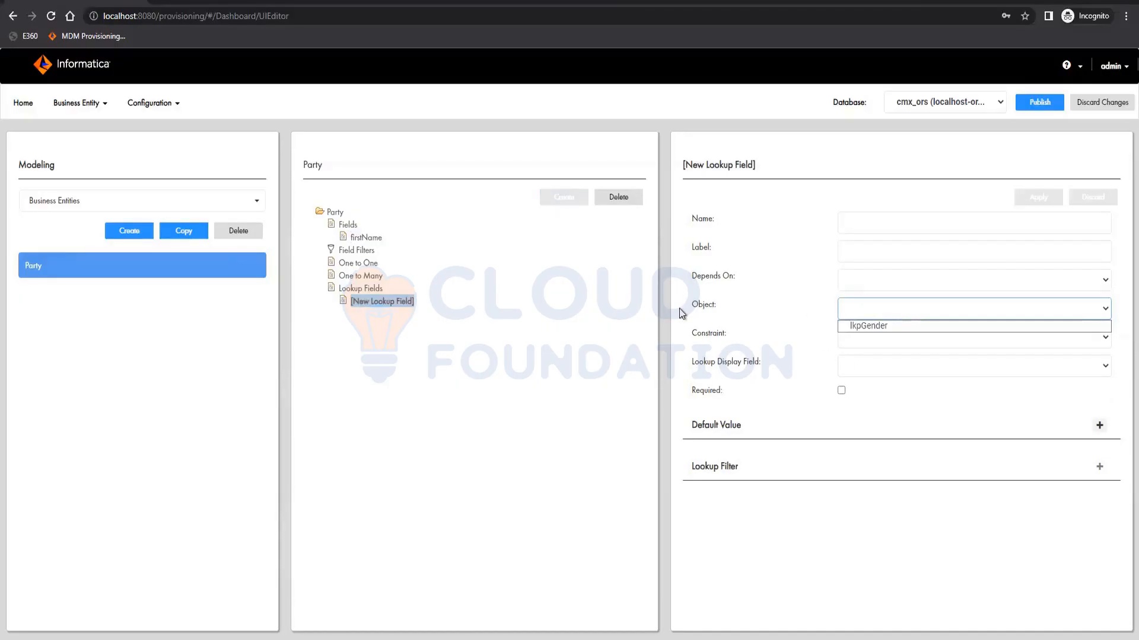
pyautogui.click(869, 326)
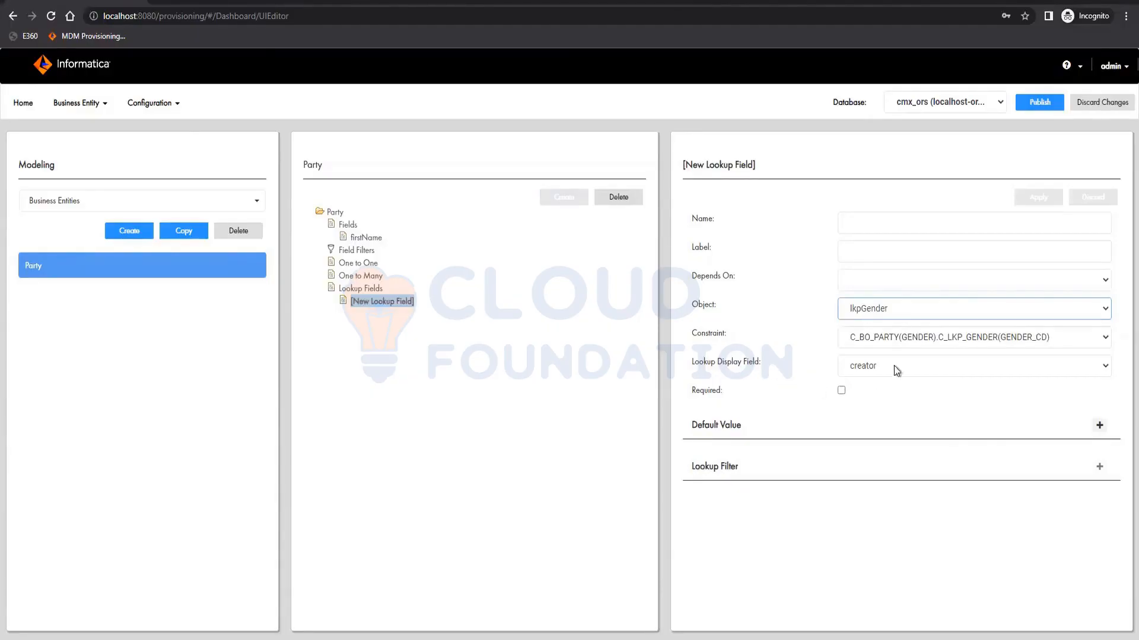
pyautogui.click(909, 362)
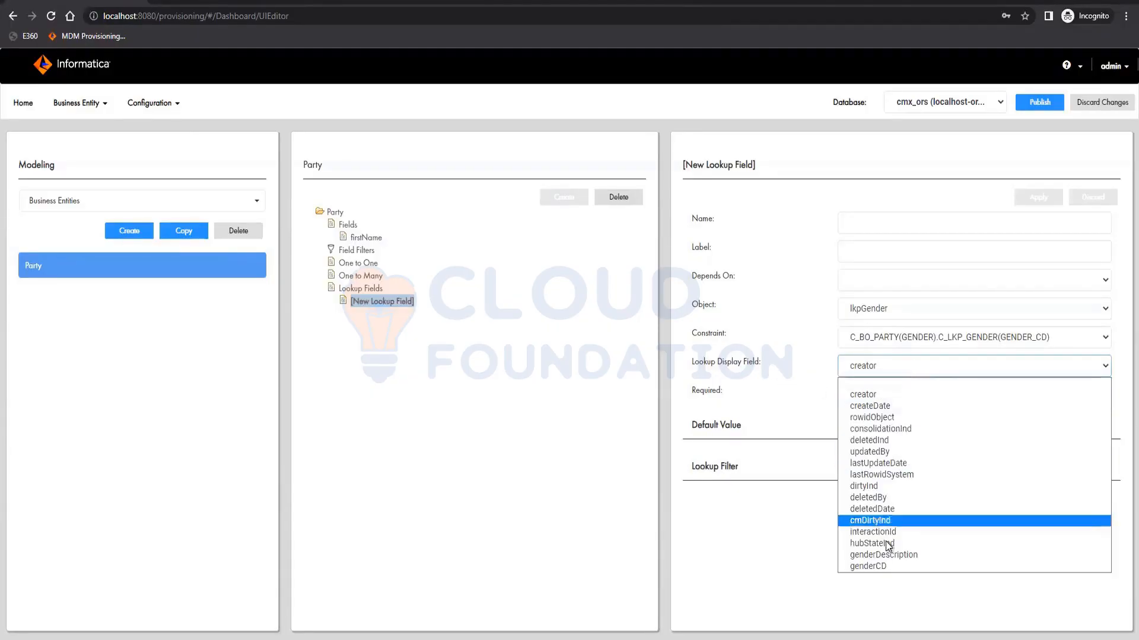
pyautogui.click(889, 554)
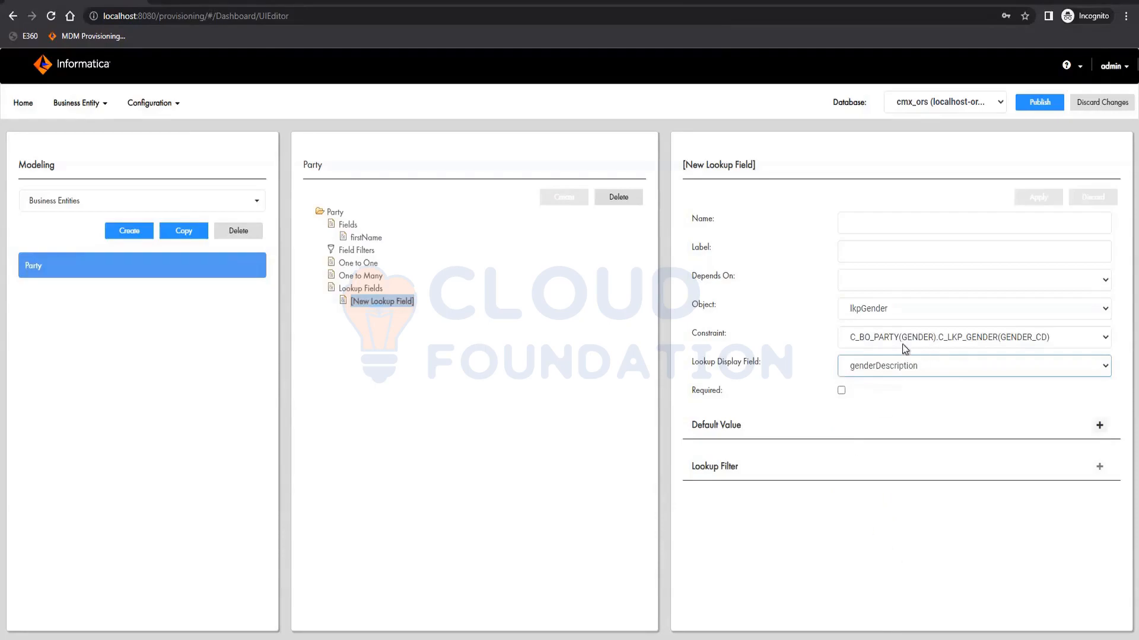
# - Name the lookup field gender with label Gender and apply it
pyautogui.click(906, 233)
pyautogui.write('gewnder')
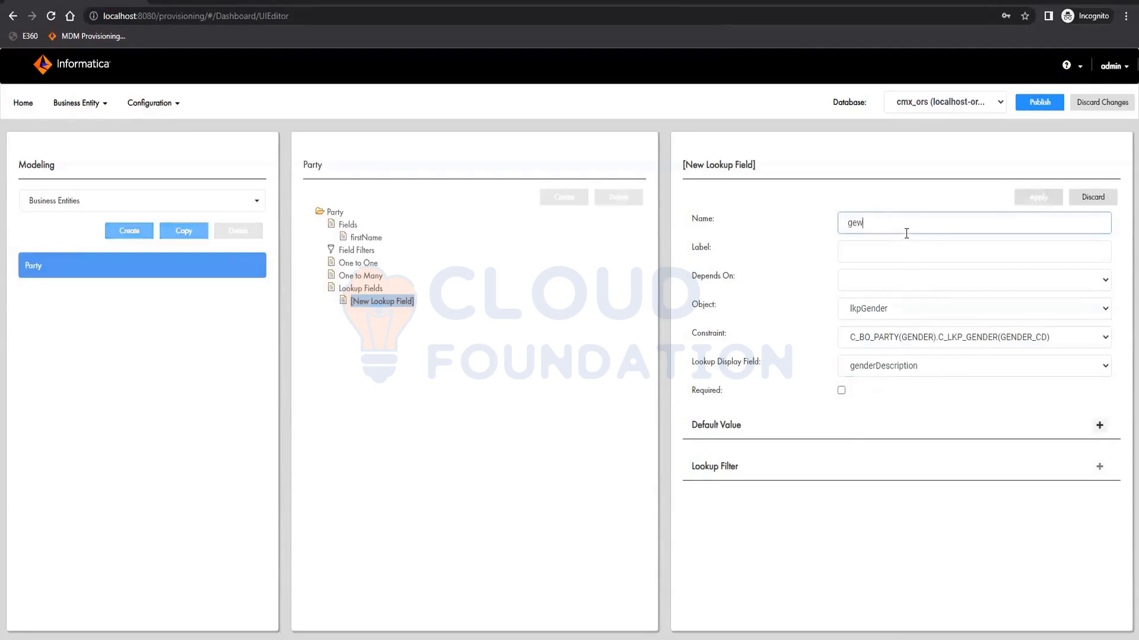
pyautogui.press('BackSpace')
pyautogui.press('BackSpace')
pyautogui.press('BackSpace')
pyautogui.press('BackSpace')
pyautogui.press('BackSpace')
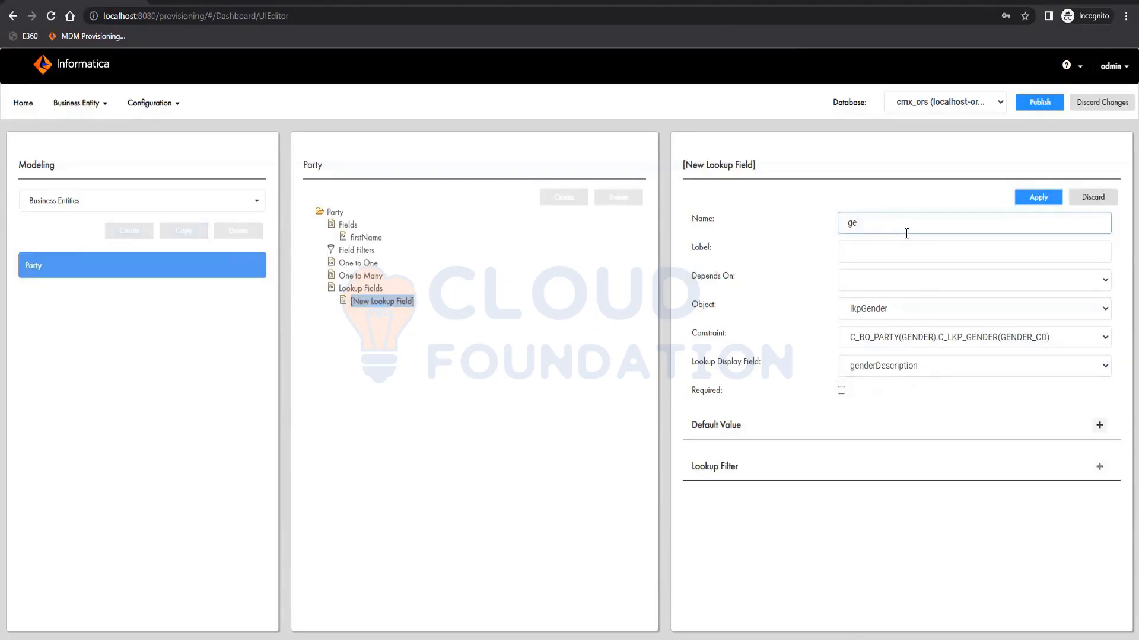
pyautogui.write('nder')
pyautogui.press('Tab')
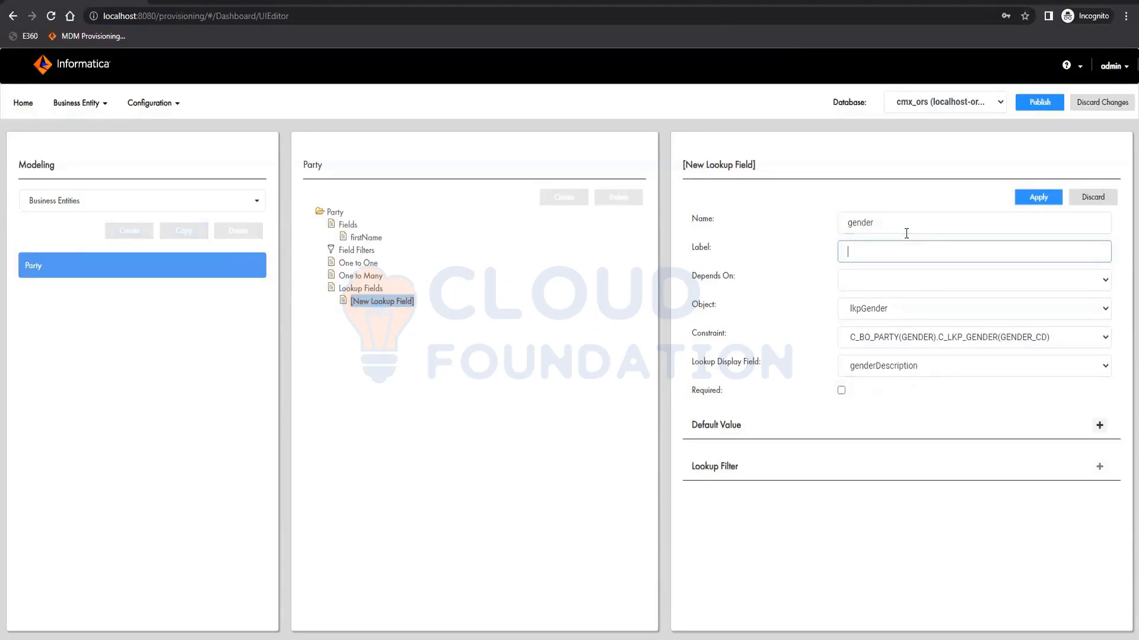
pyautogui.write('Gender')
pyautogui.click(1038, 198)
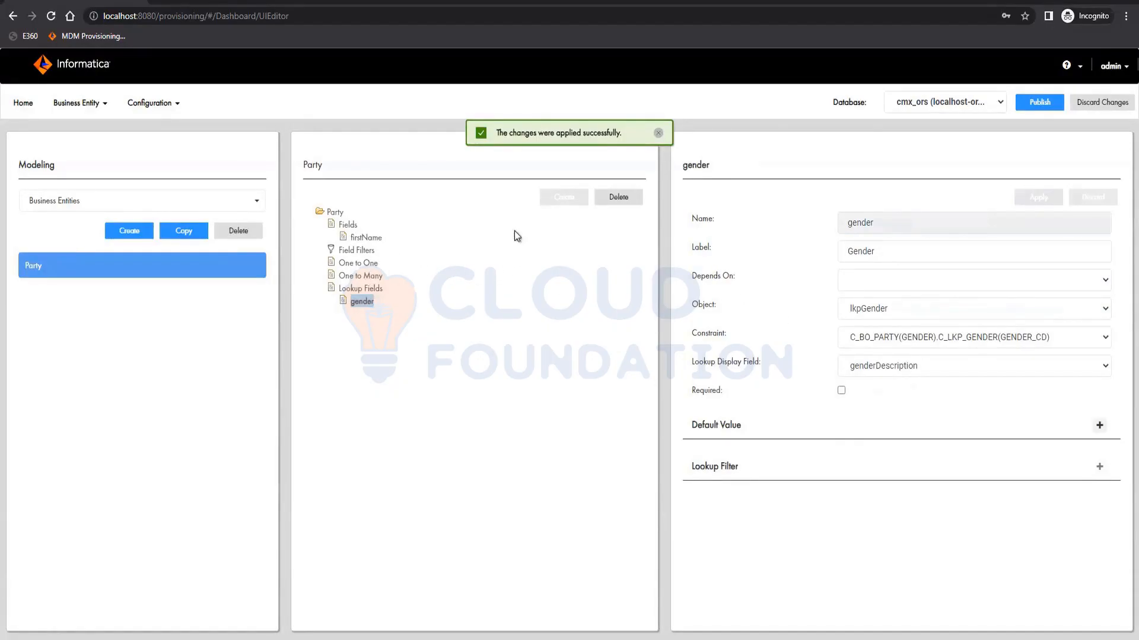
# - Create a one-to-many relationship under Party with base object C_BO_ADDRESS
pyautogui.click(360, 276)
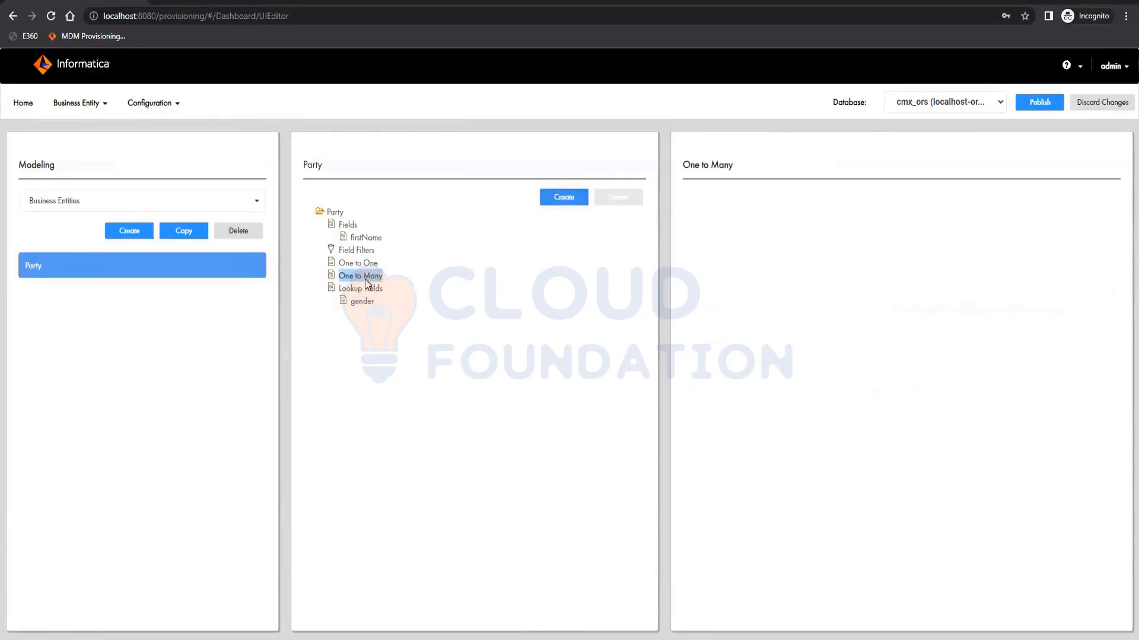
pyautogui.click(584, 197)
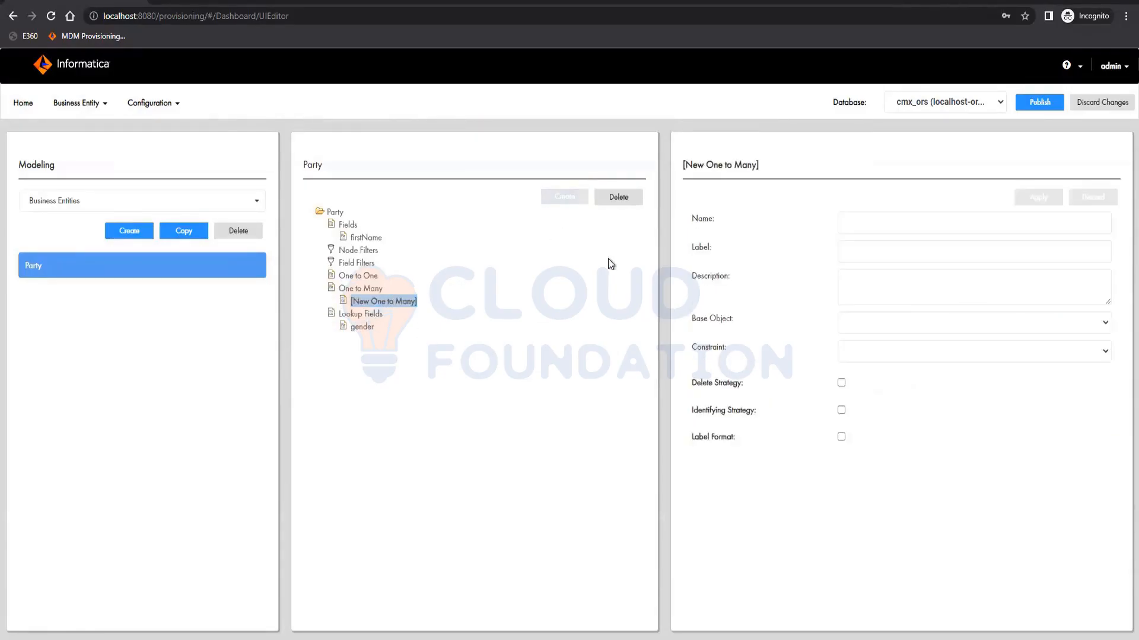
pyautogui.click(919, 326)
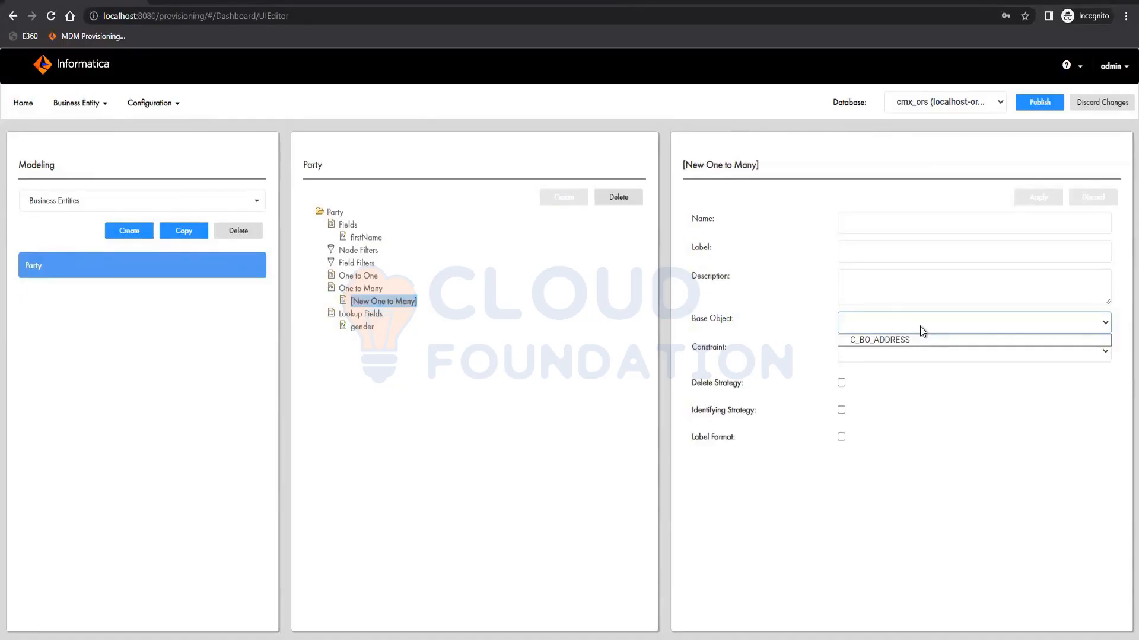
pyautogui.click(909, 336)
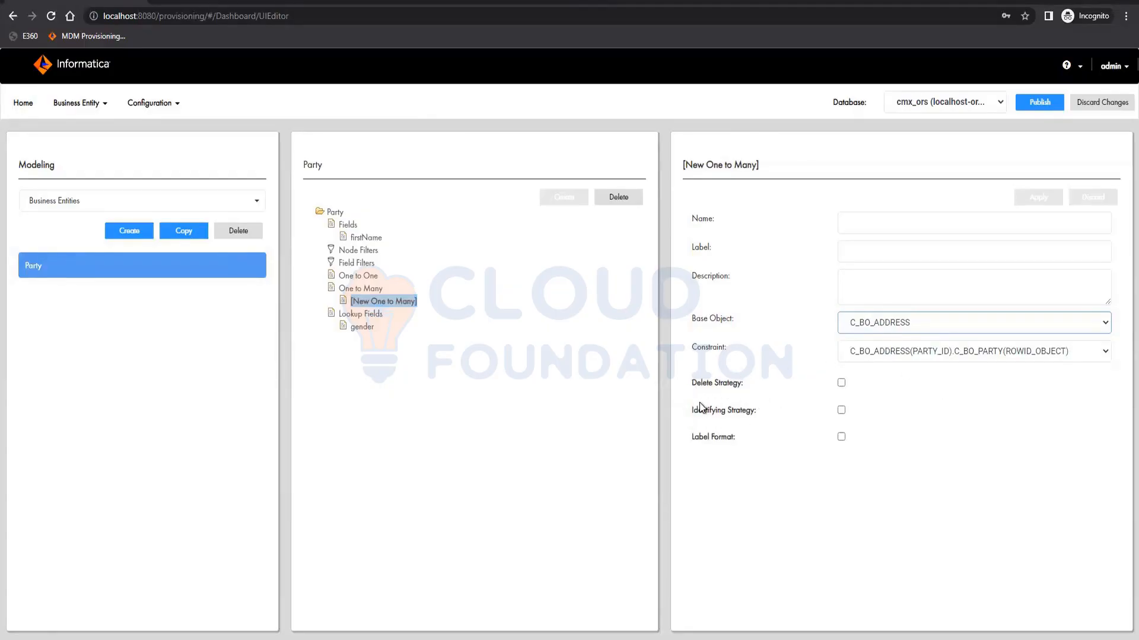
pyautogui.click(841, 384)
pyautogui.click(923, 422)
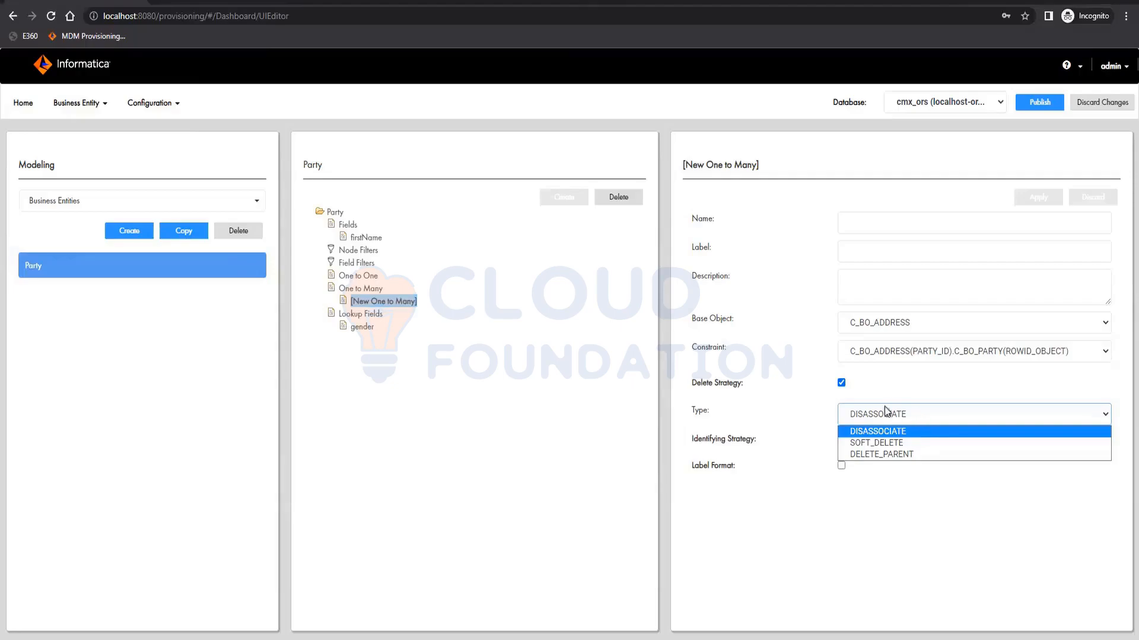
pyautogui.click(811, 408)
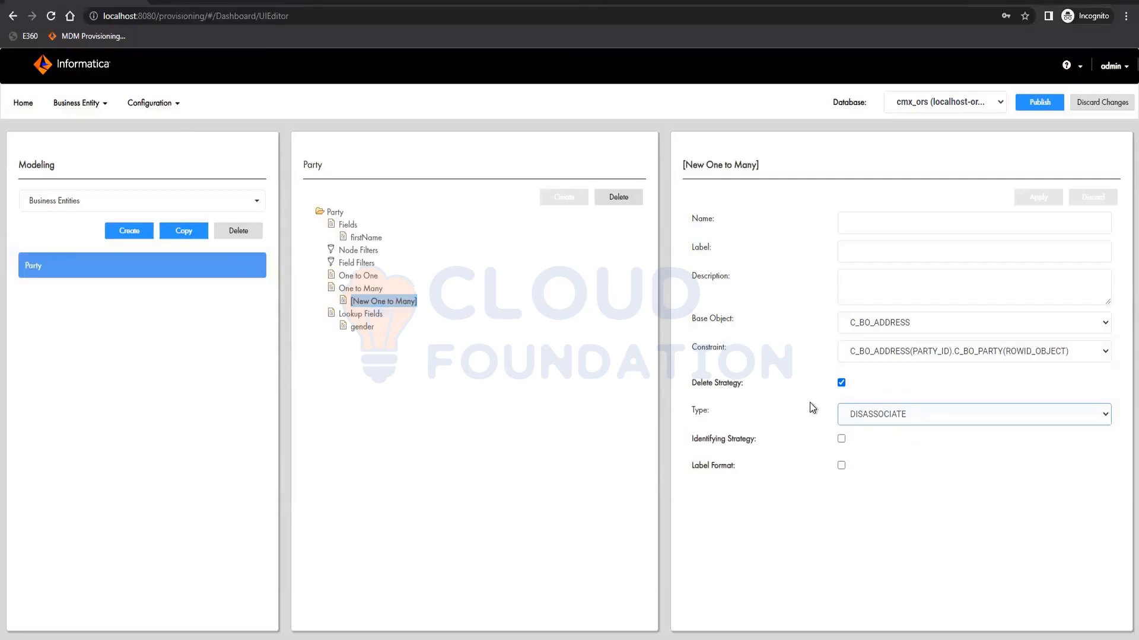
pyautogui.click(841, 383)
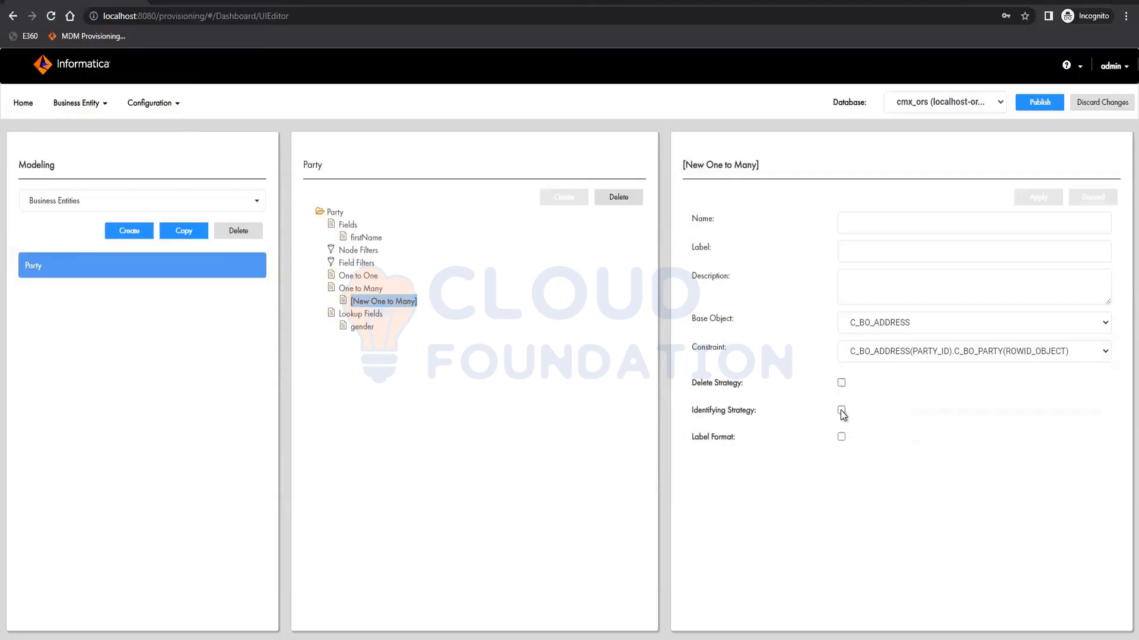
# - Try enabling Identifying Strategy on the relationship with One Row set to ACCEPT and No Rows set to Create
pyautogui.click(841, 409)
pyautogui.click(871, 440)
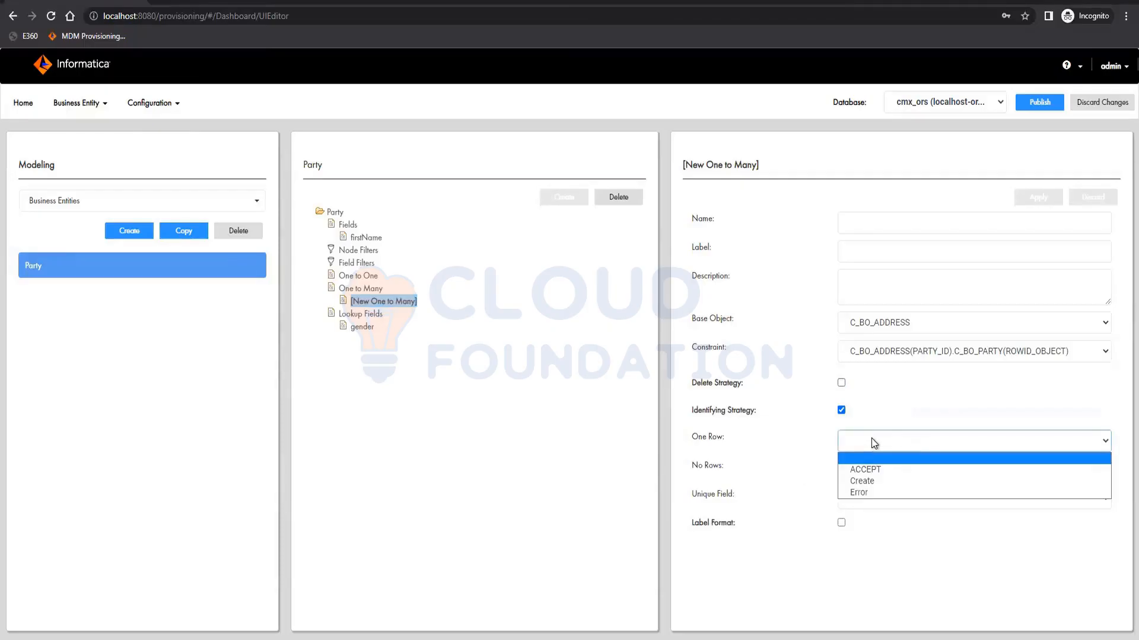
pyautogui.click(791, 453)
pyautogui.click(871, 472)
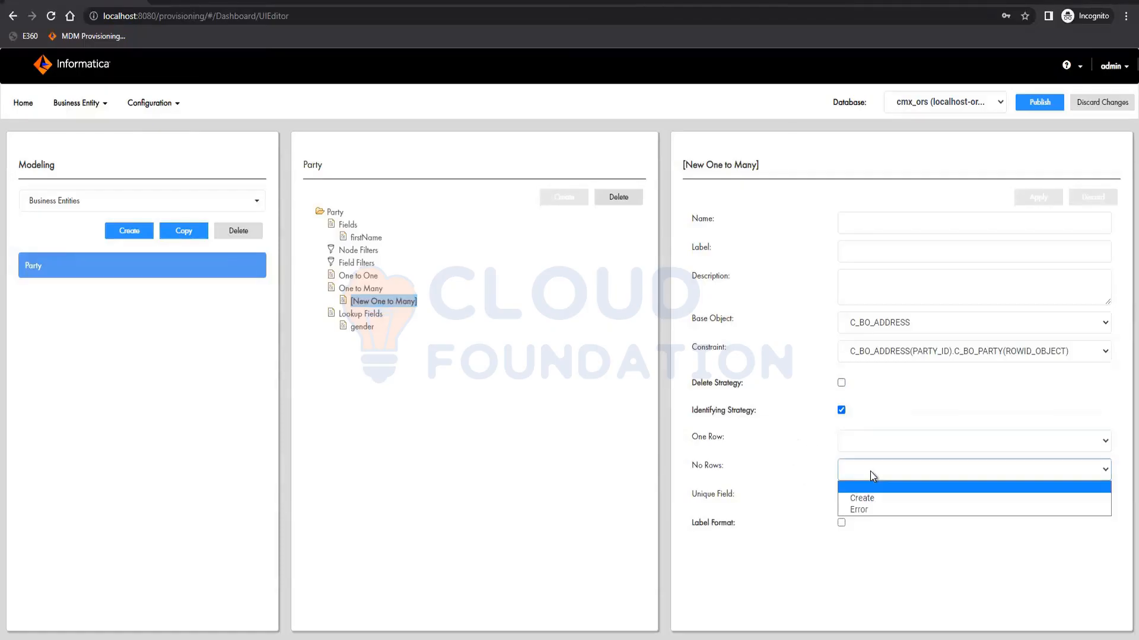
pyautogui.click(763, 486)
pyautogui.click(871, 503)
pyautogui.click(800, 542)
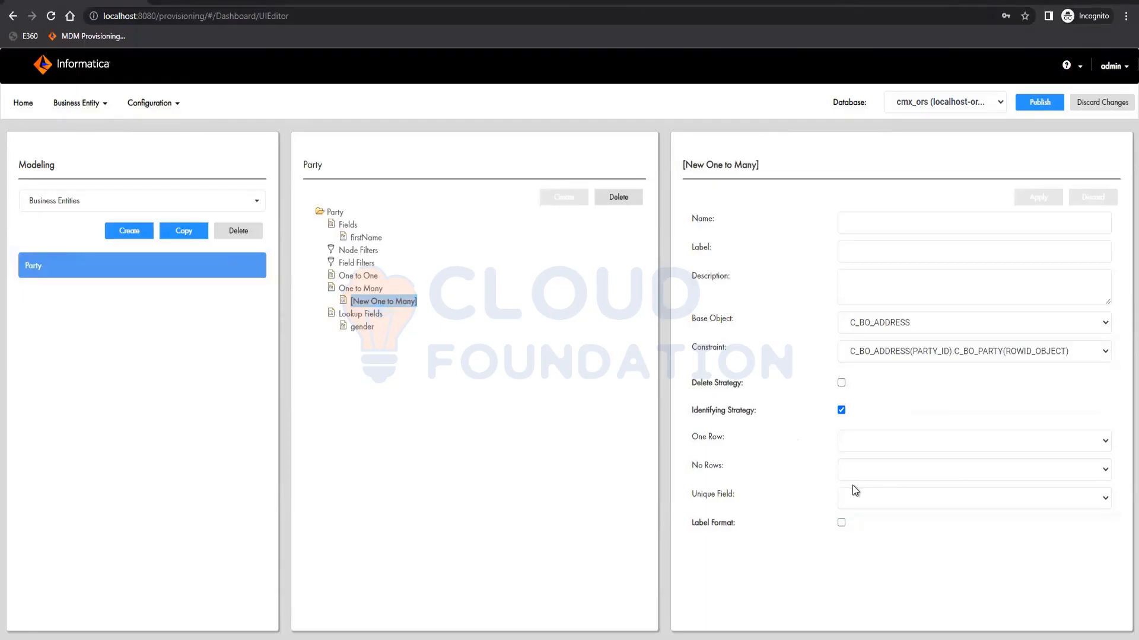
pyautogui.click(891, 448)
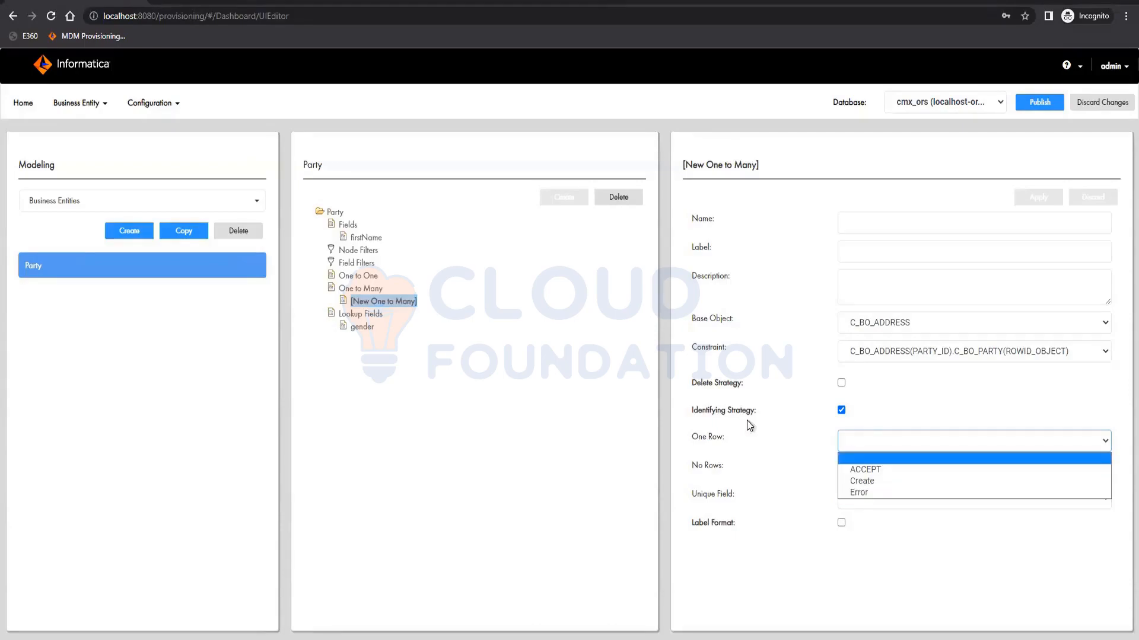
pyautogui.click(896, 478)
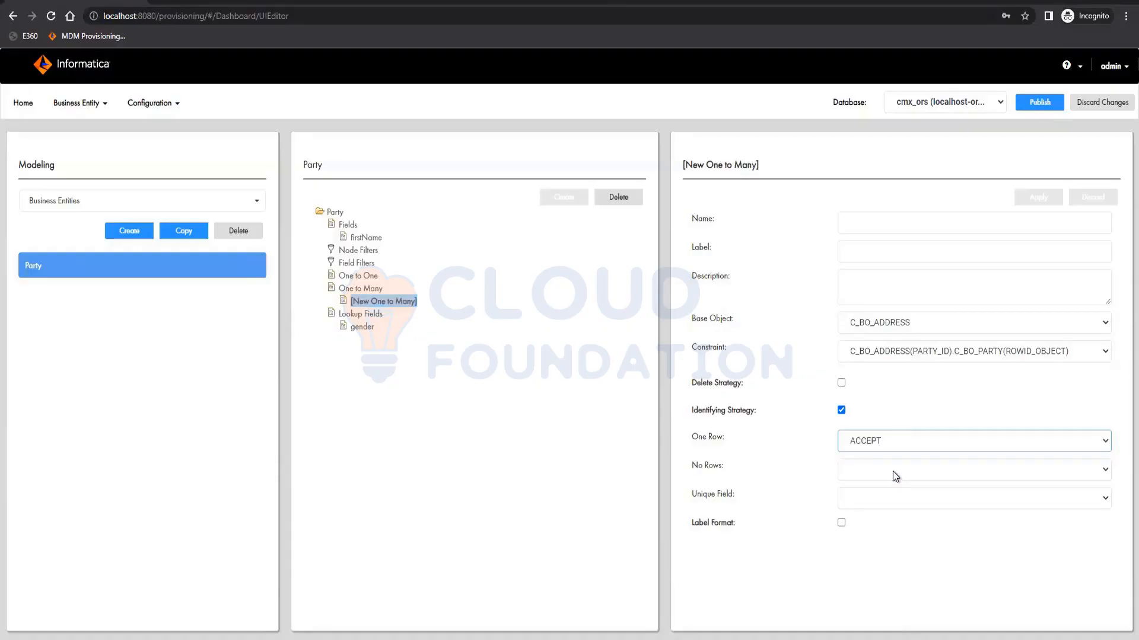
pyautogui.click(892, 471)
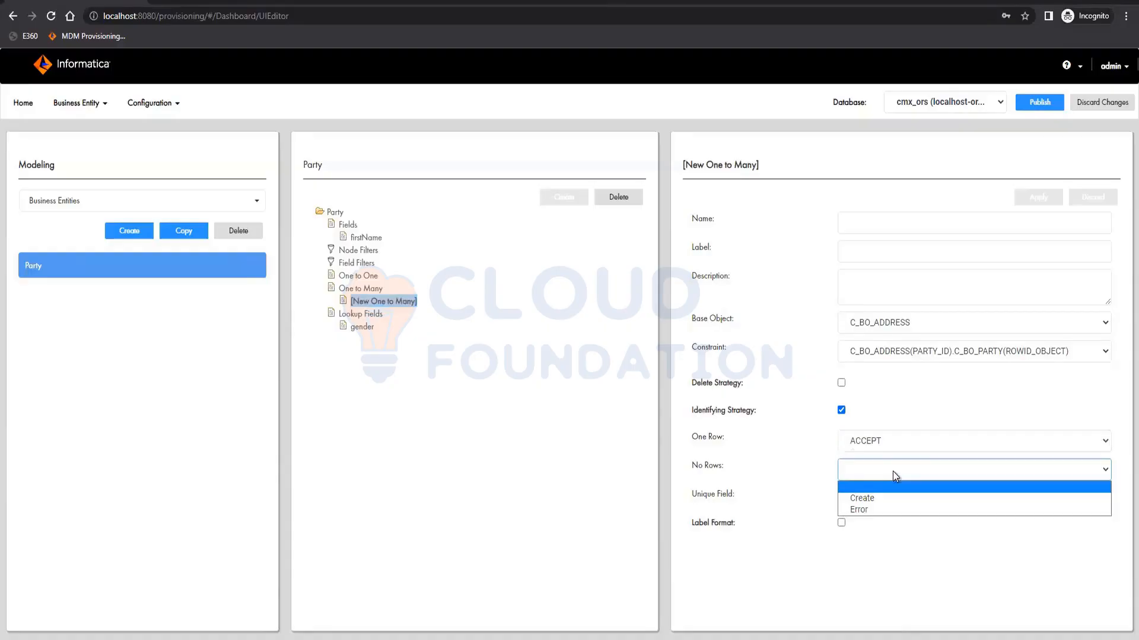
pyautogui.click(881, 500)
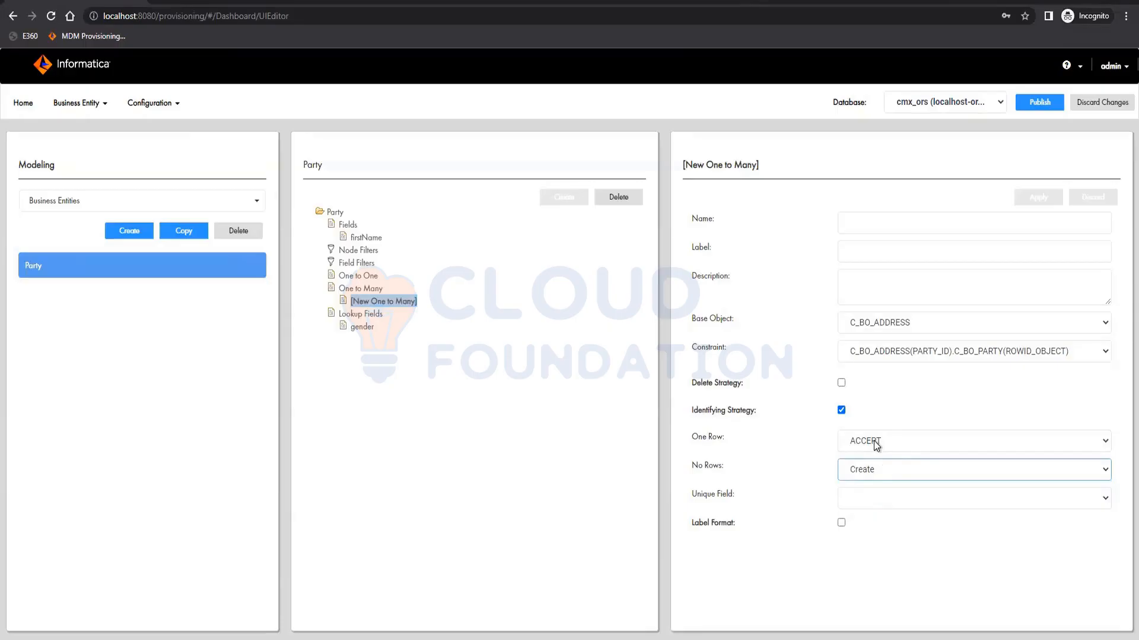
pyautogui.click(873, 504)
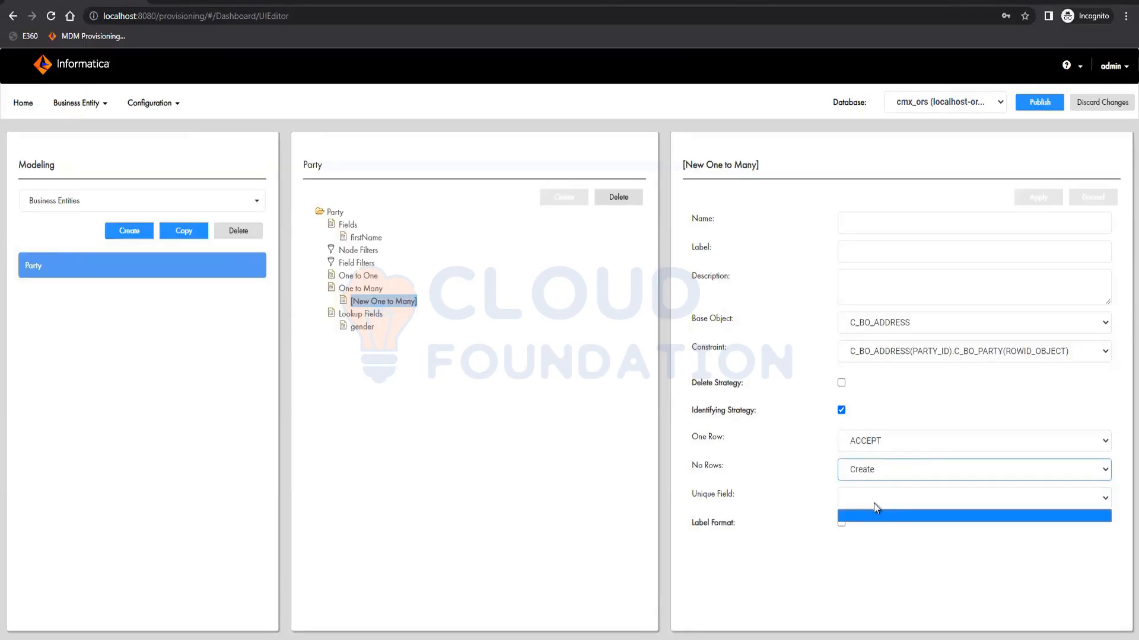
pyautogui.click(894, 506)
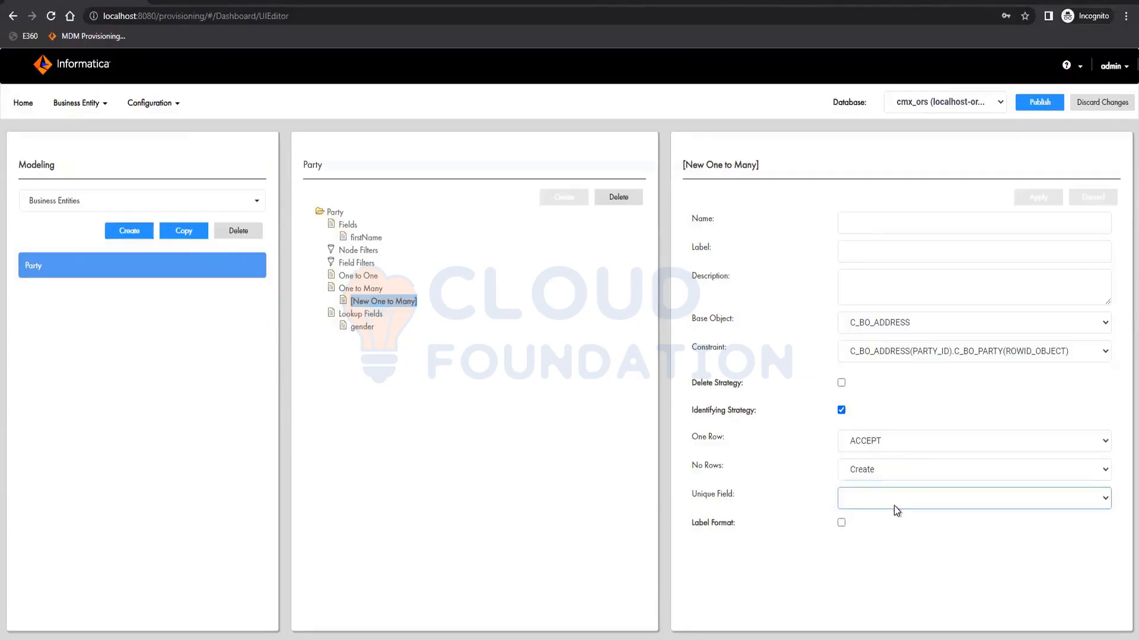
pyautogui.click(841, 410)
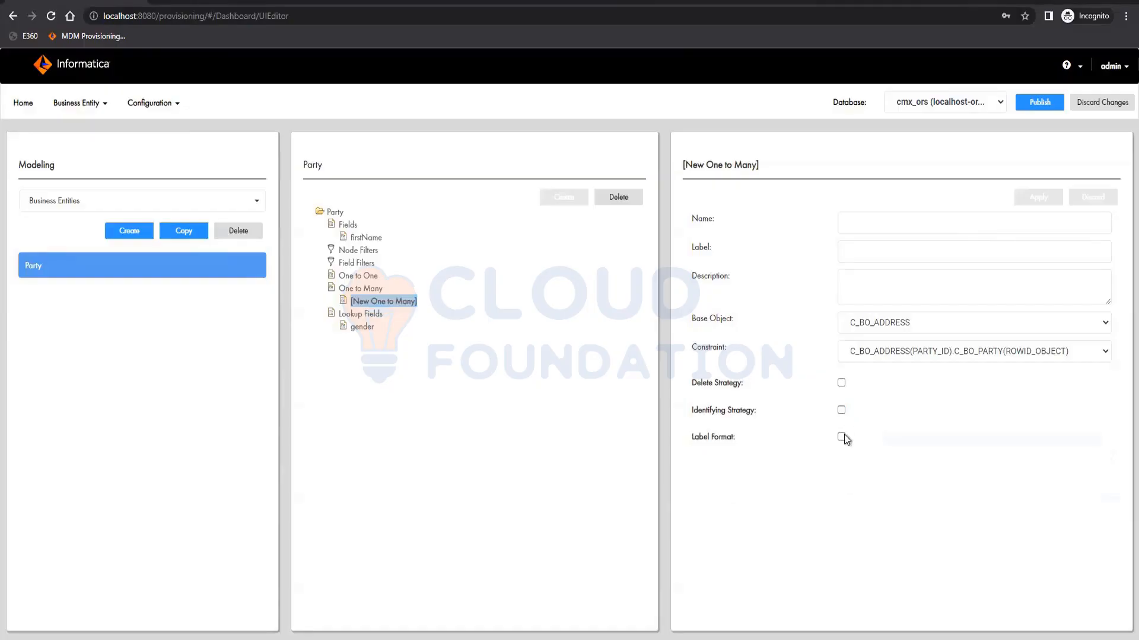
# - Name the one-to-many relationship address with label Address and apply it
pyautogui.click(841, 437)
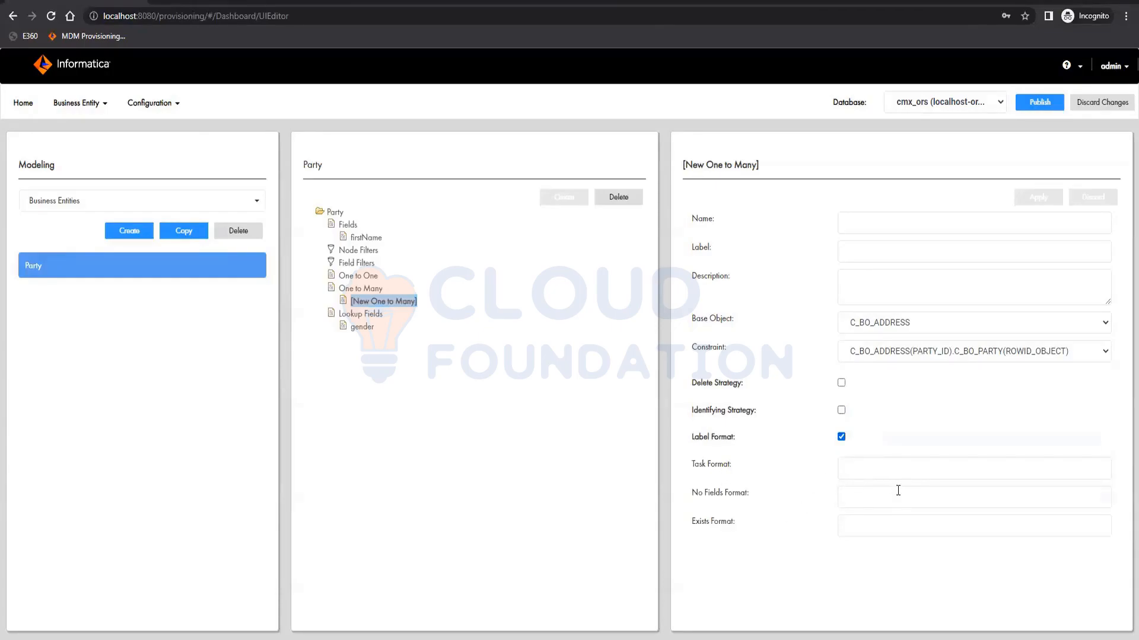
pyautogui.click(841, 437)
pyautogui.click(913, 232)
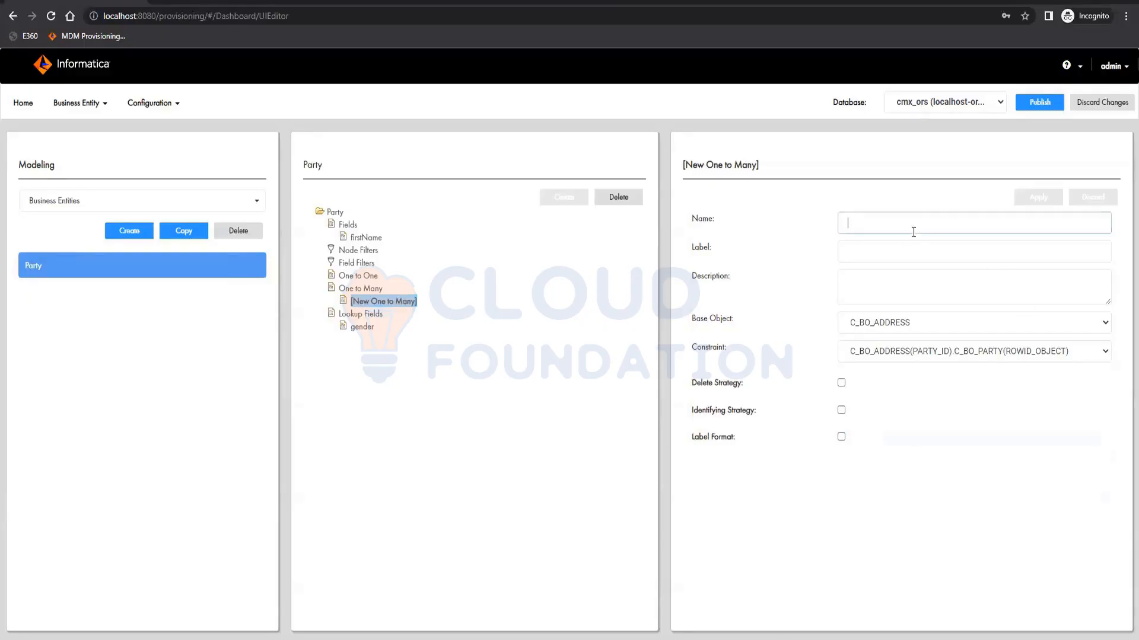
pyautogui.write('Address')
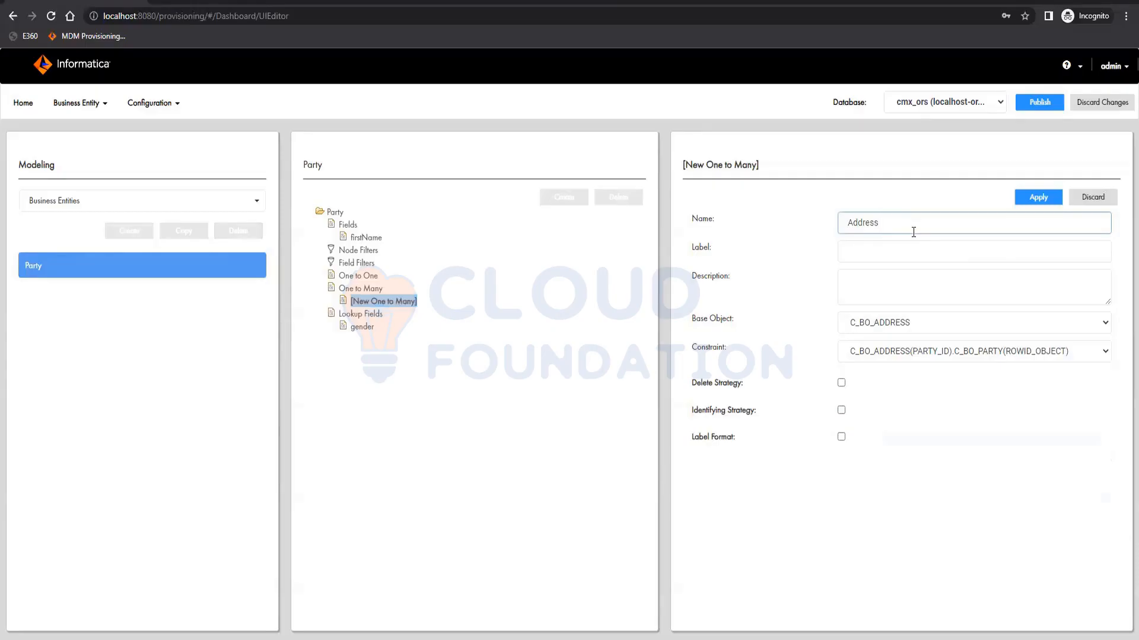
pyautogui.click(854, 226)
pyautogui.press('BackSpace')
pyautogui.write('a')
pyautogui.press('Tab')
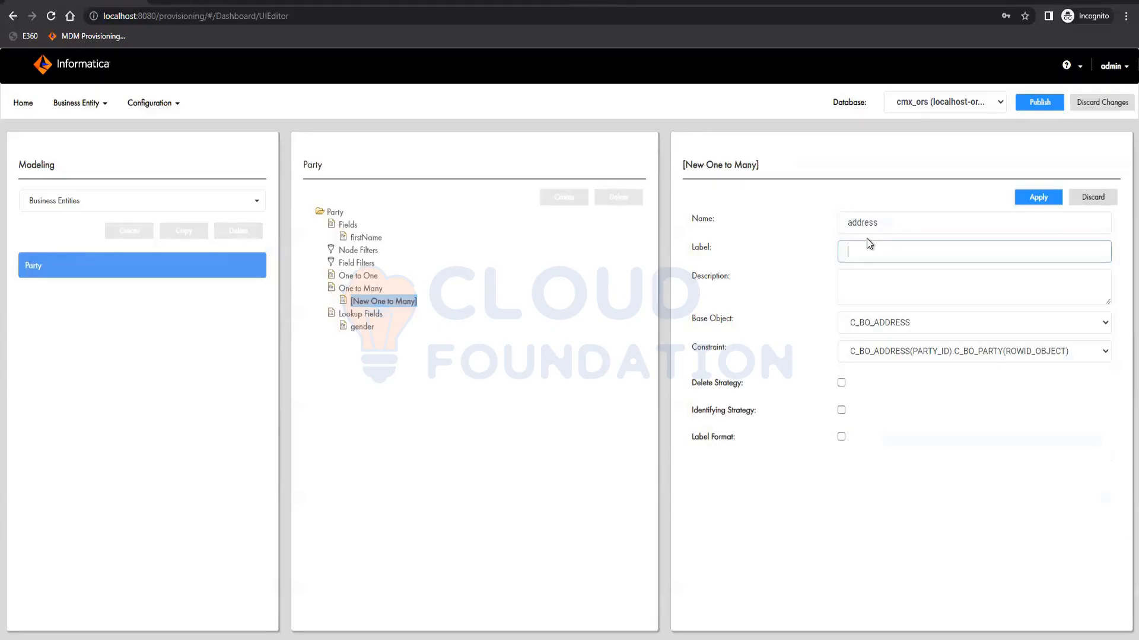
pyautogui.write('Address')
pyautogui.click(1042, 198)
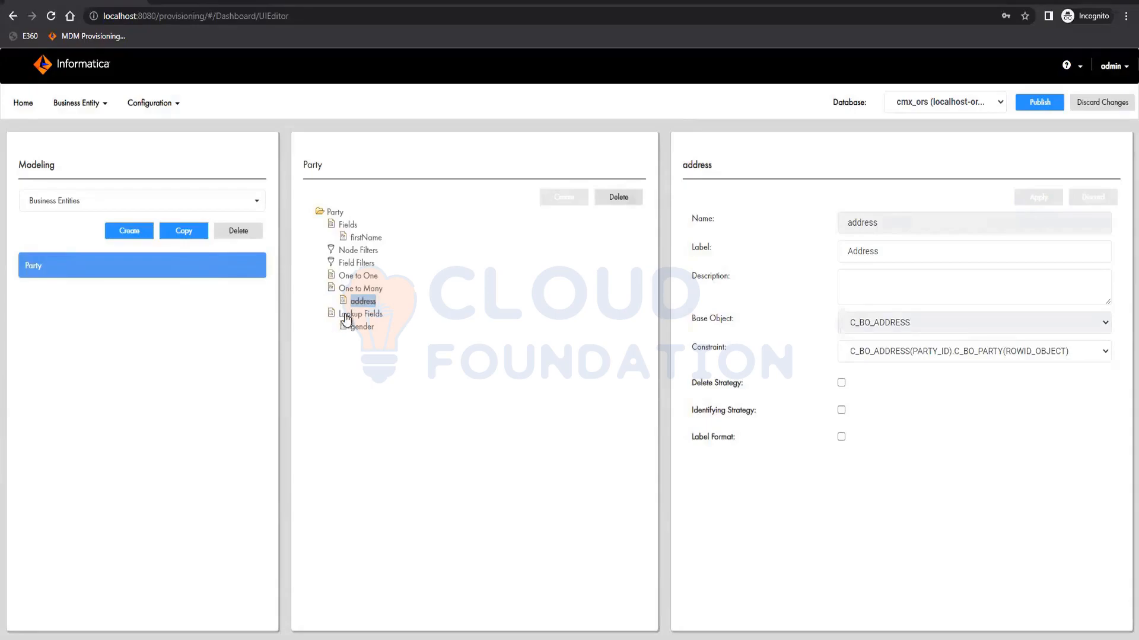
# - Add a lookup field under the address relationship using object lkpCountry with countryDescription as the lookup display field
pyautogui.click(360, 289)
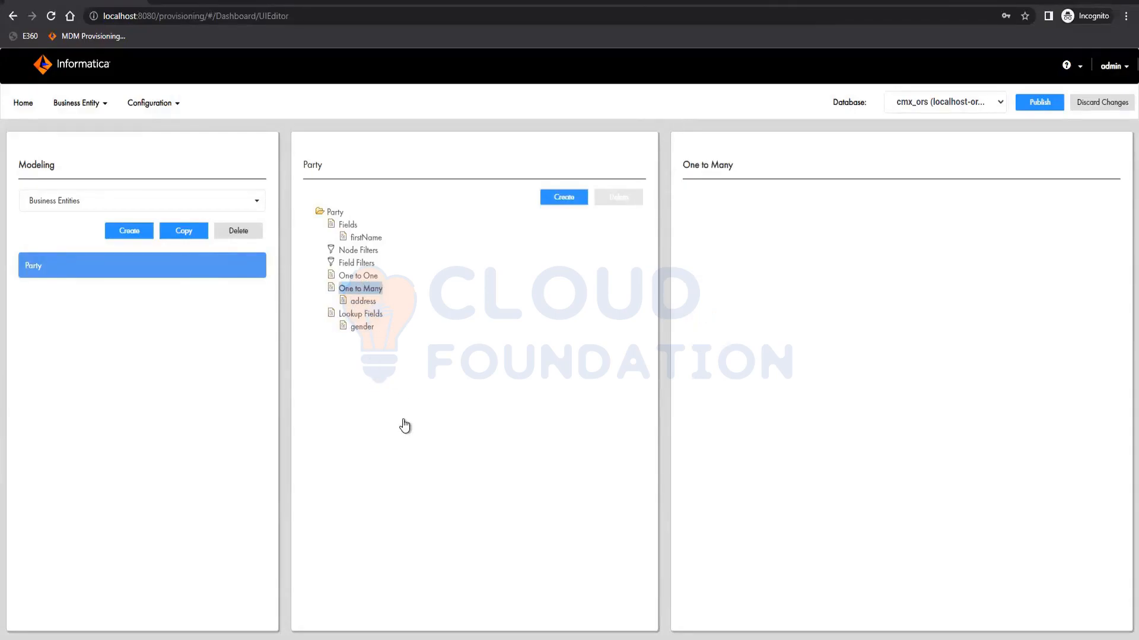
pyautogui.click(364, 301)
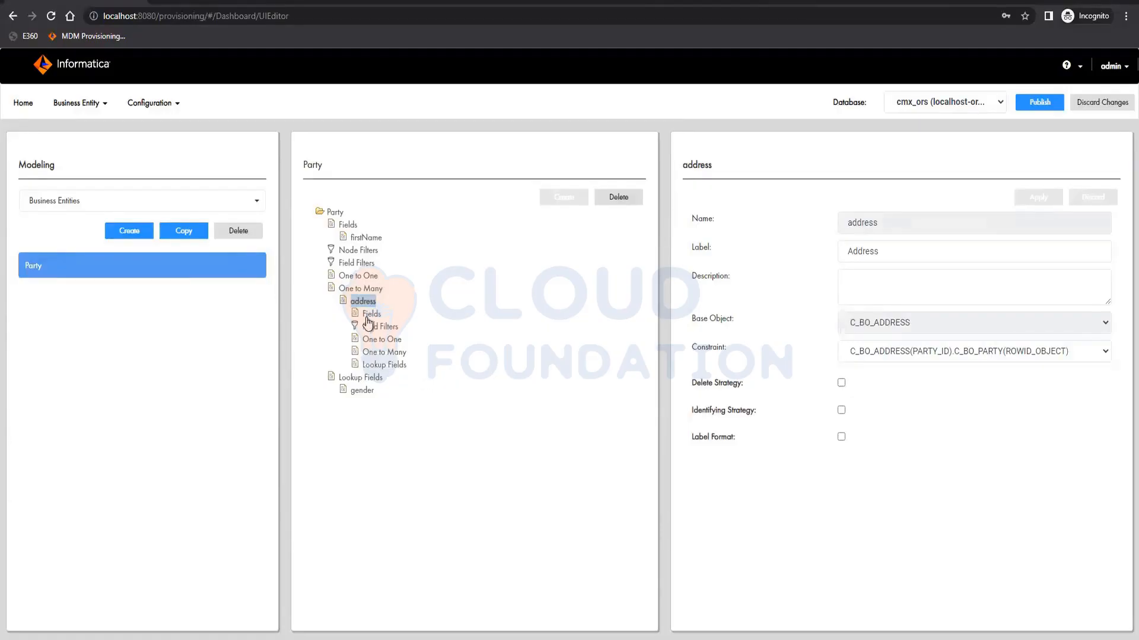
pyautogui.click(387, 366)
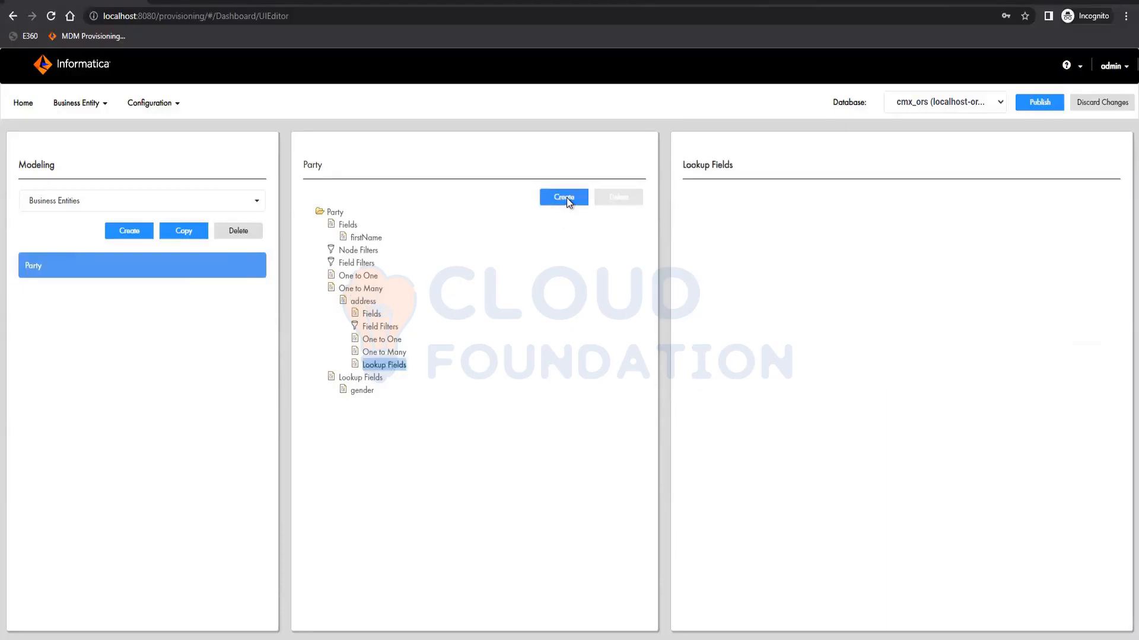
pyautogui.click(567, 197)
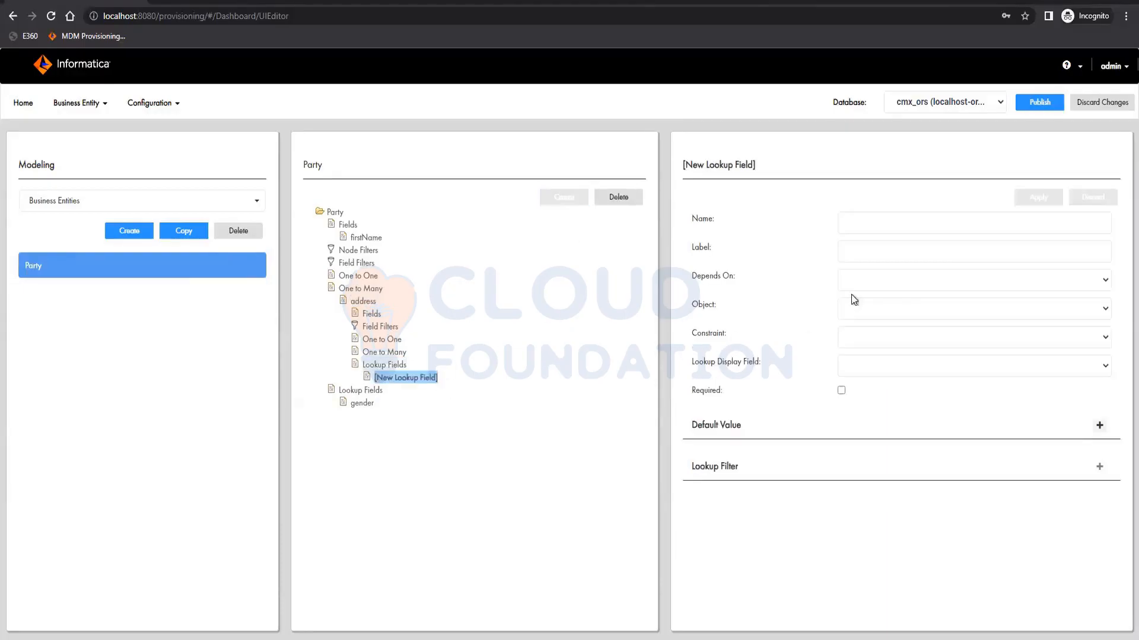
pyautogui.click(909, 304)
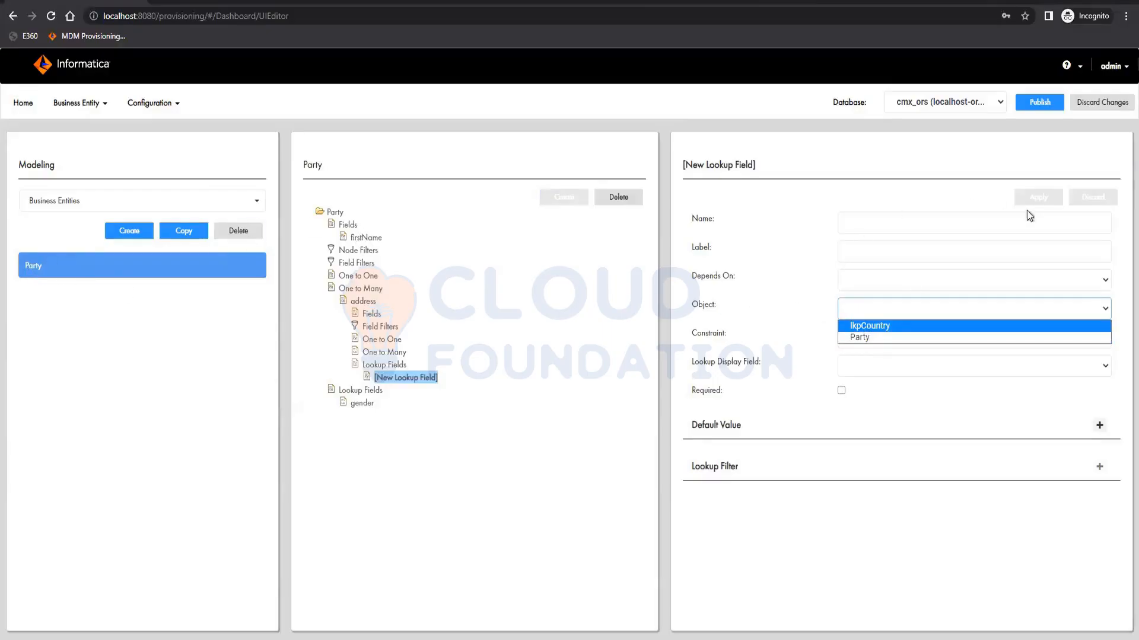
pyautogui.click(900, 329)
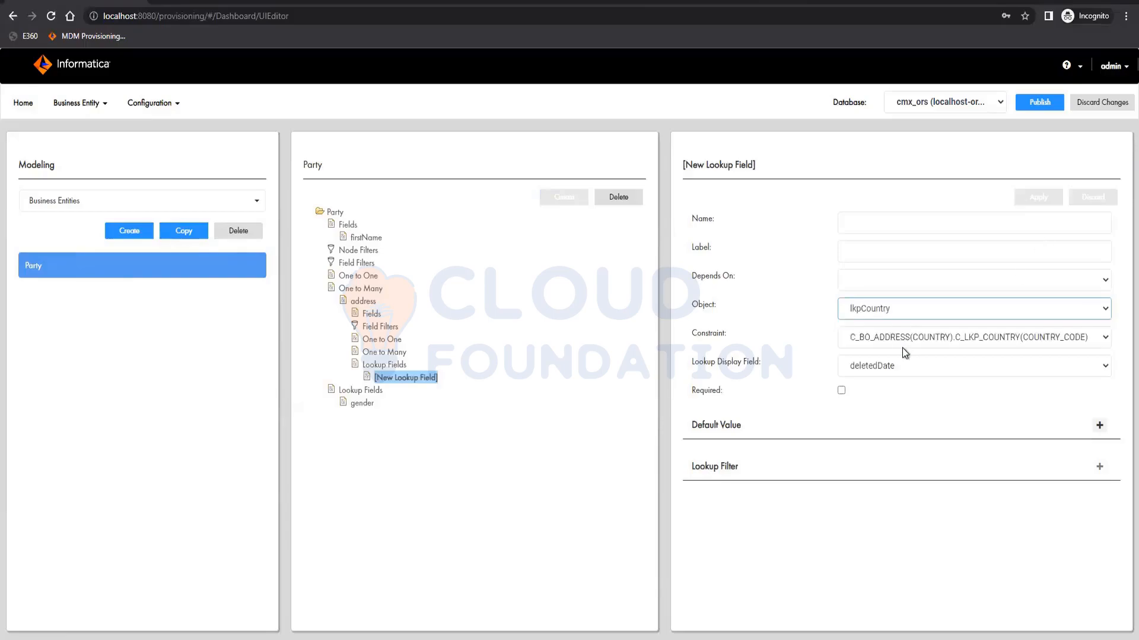
pyautogui.click(894, 363)
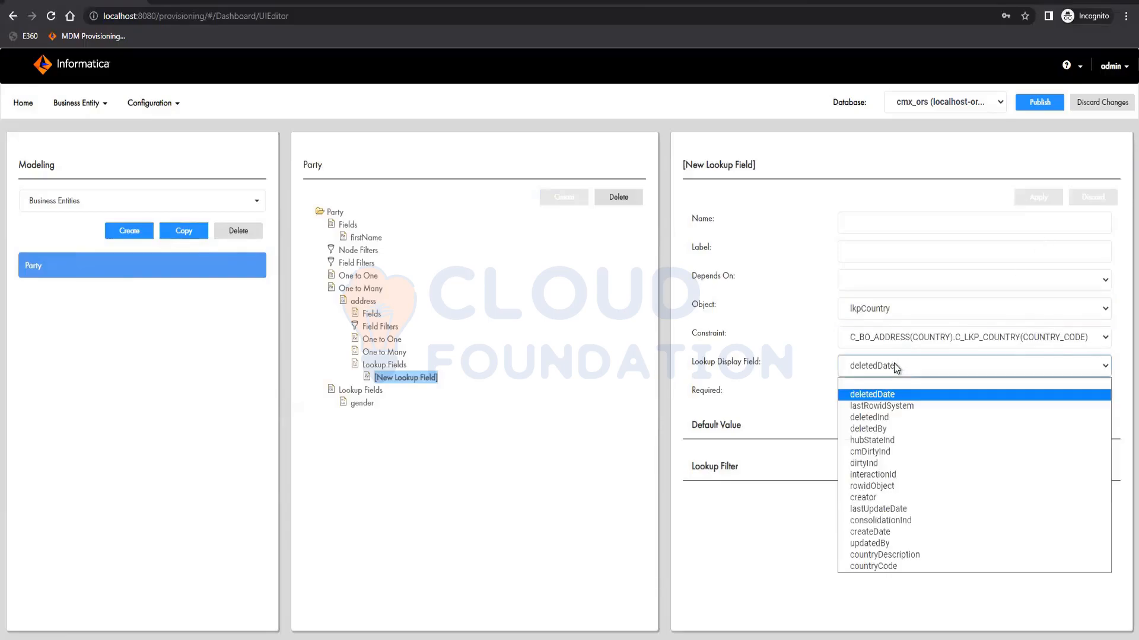
pyautogui.click(884, 555)
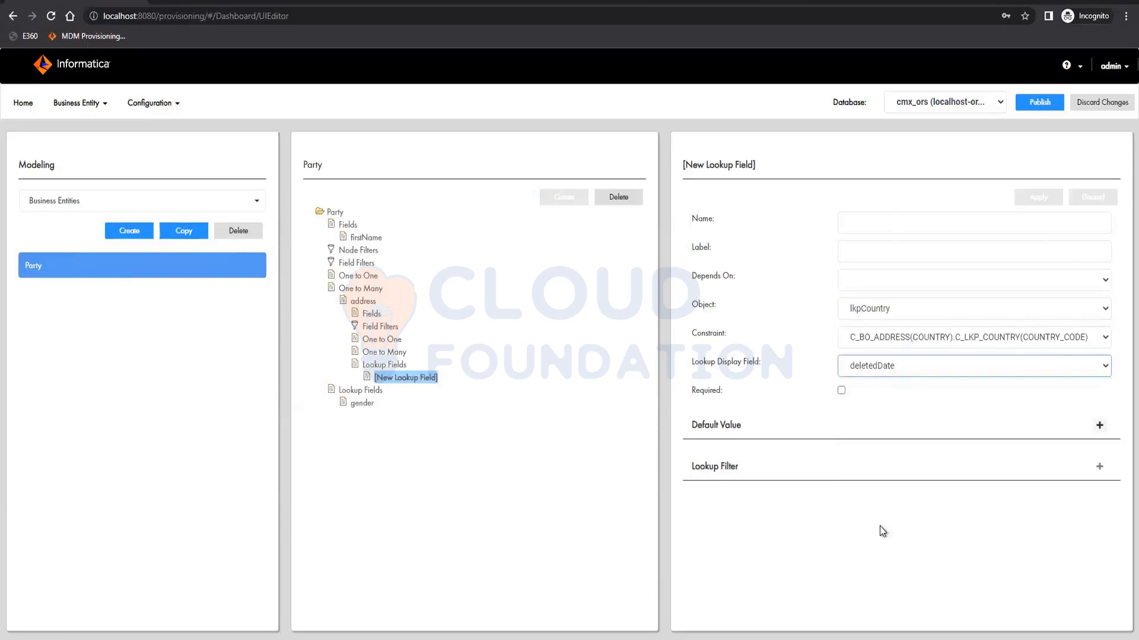
# - Name the address lookup field country and apply it
pyautogui.click(879, 219)
pyautogui.write('country')
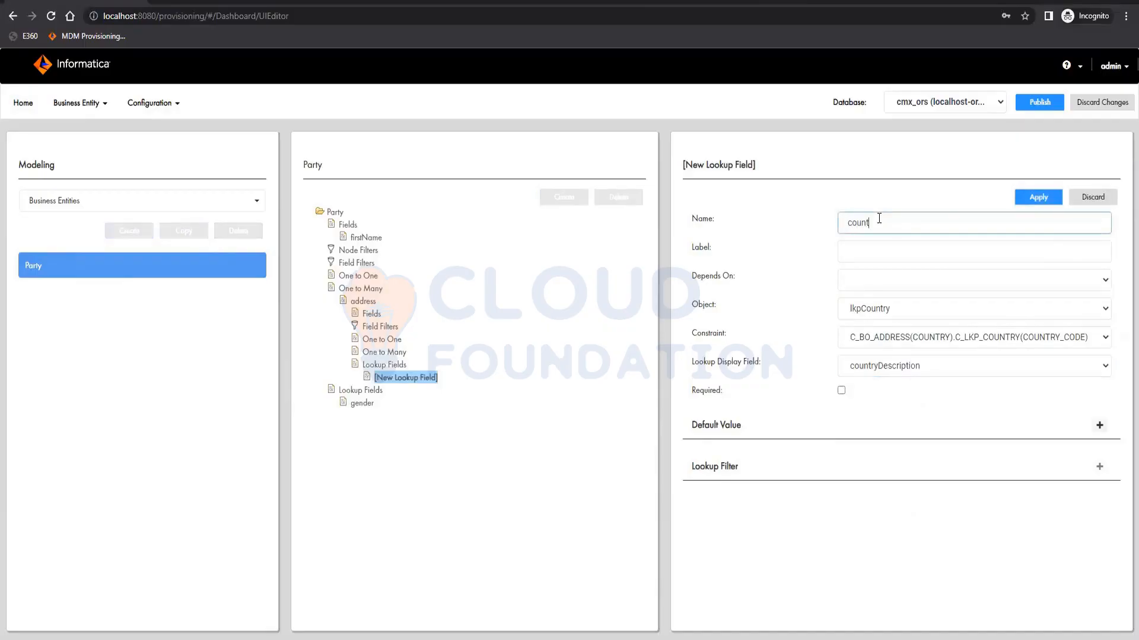
pyautogui.click(1029, 198)
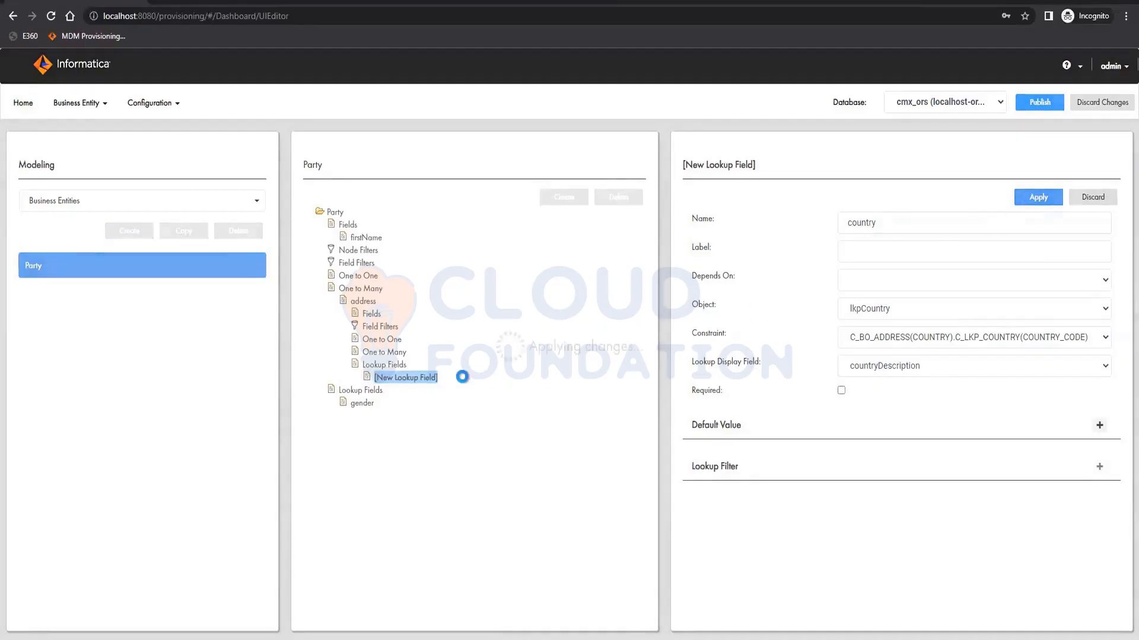
# - Start a second address lookup field depending on country, then delete it
pyautogui.click(384, 365)
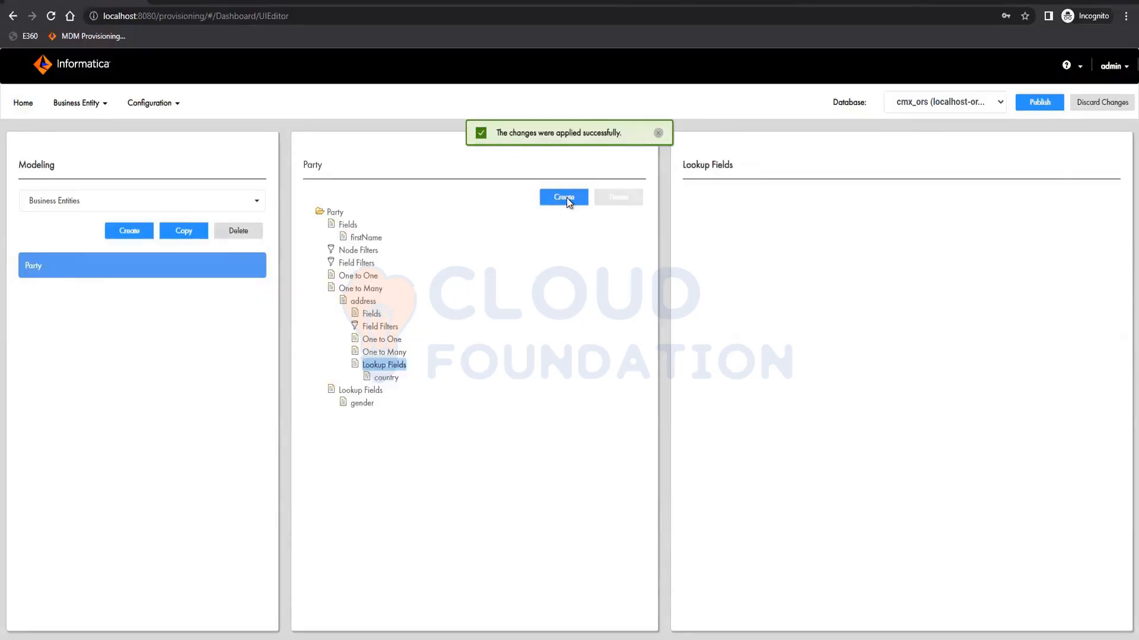
pyautogui.click(564, 197)
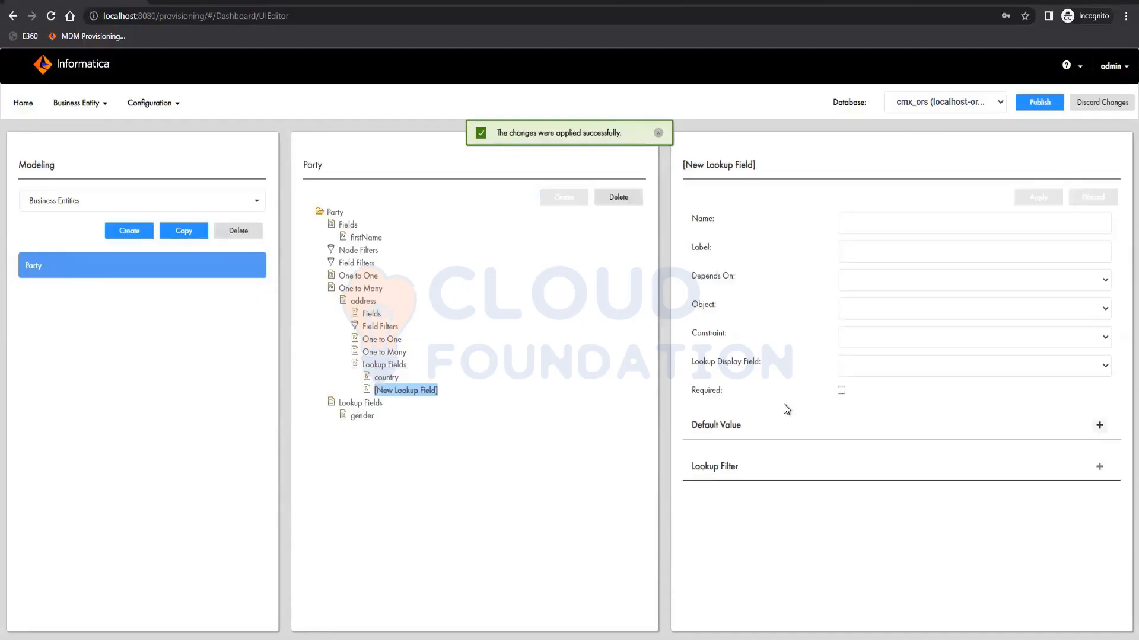
pyautogui.click(905, 280)
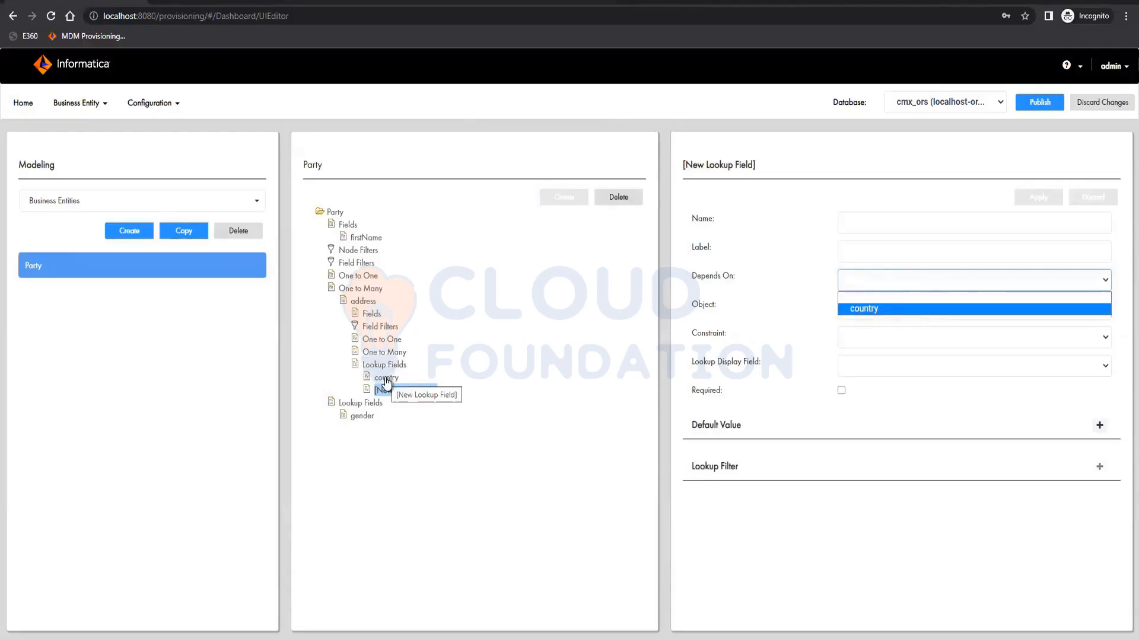
pyautogui.click(877, 310)
pyautogui.click(876, 311)
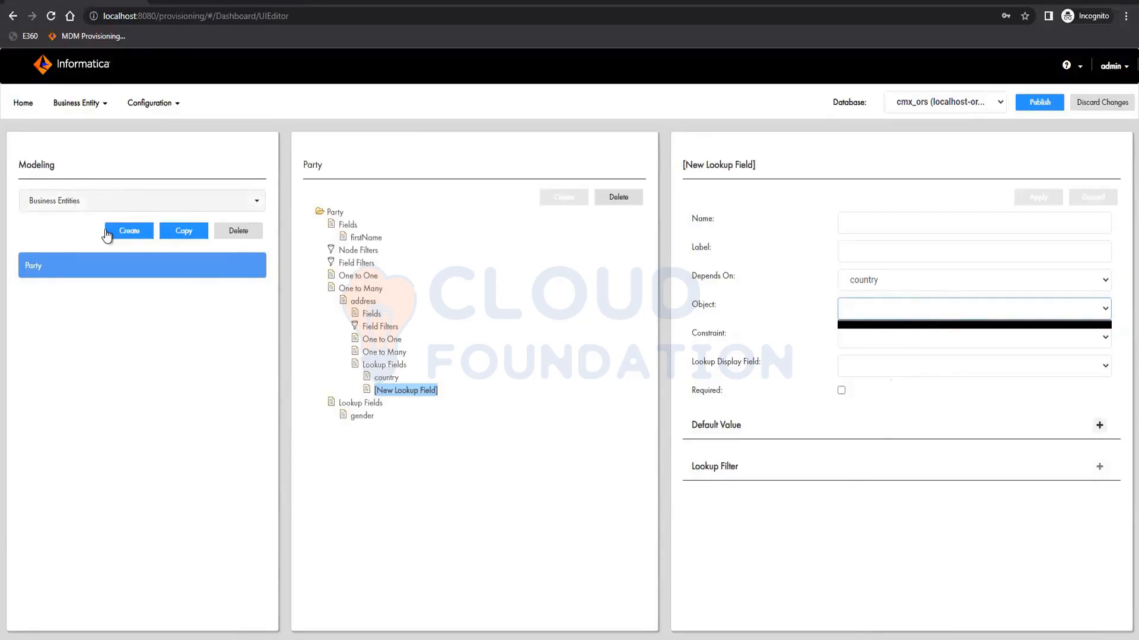
pyautogui.click(631, 201)
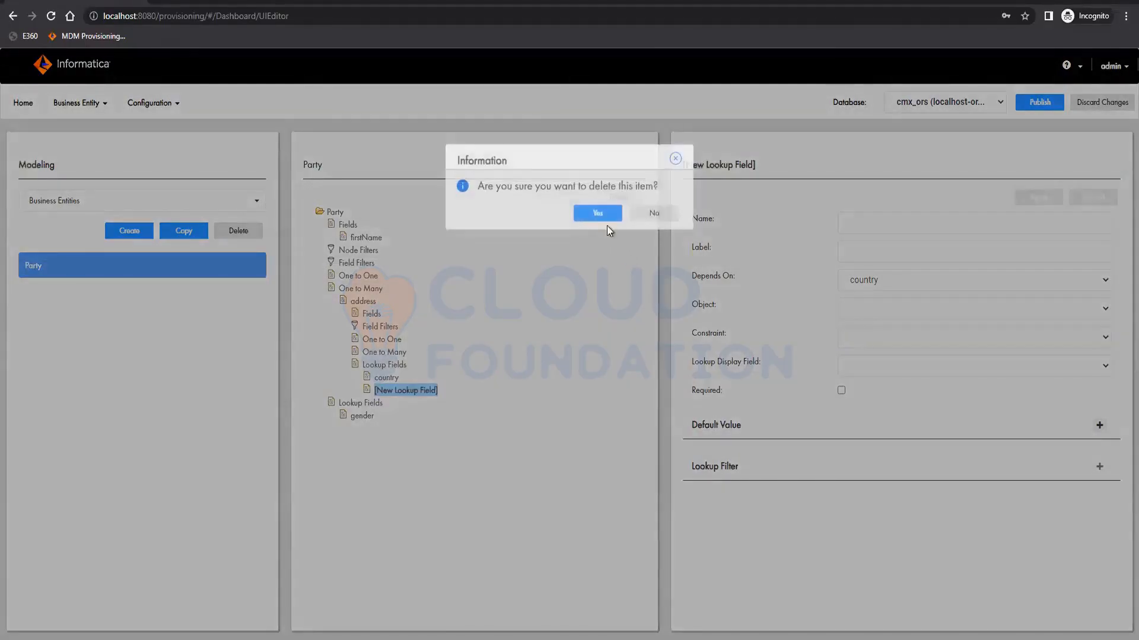
pyautogui.click(606, 224)
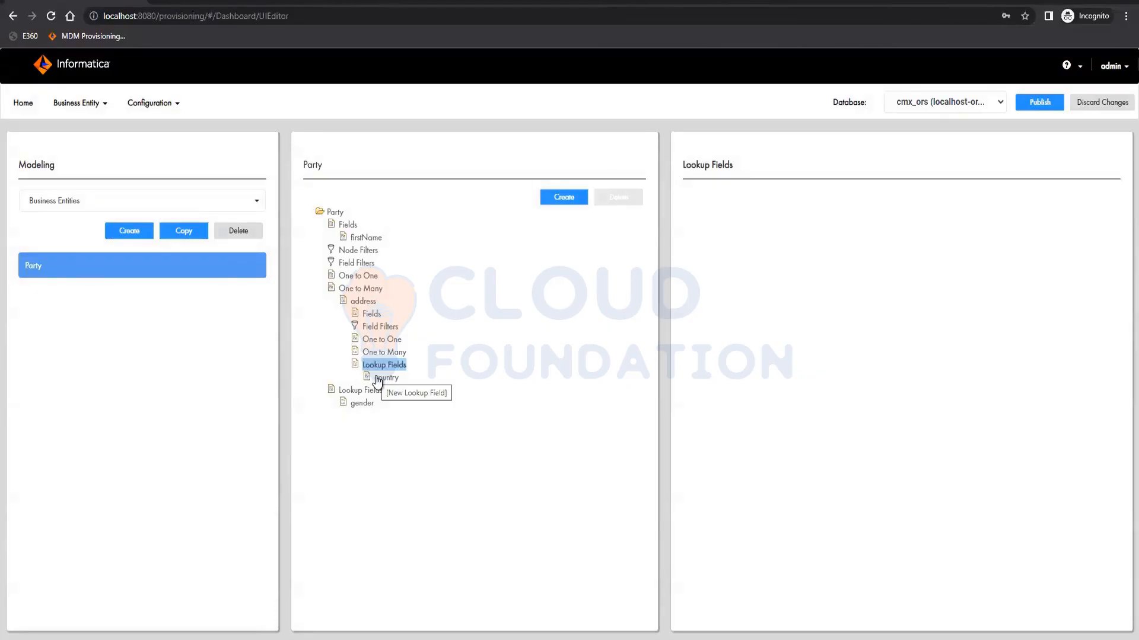
# - Add a field under the address relationship using column ADDRESS_LINE_1, name it addressLine1 with label Address Line 1, and apply
pyautogui.click(370, 313)
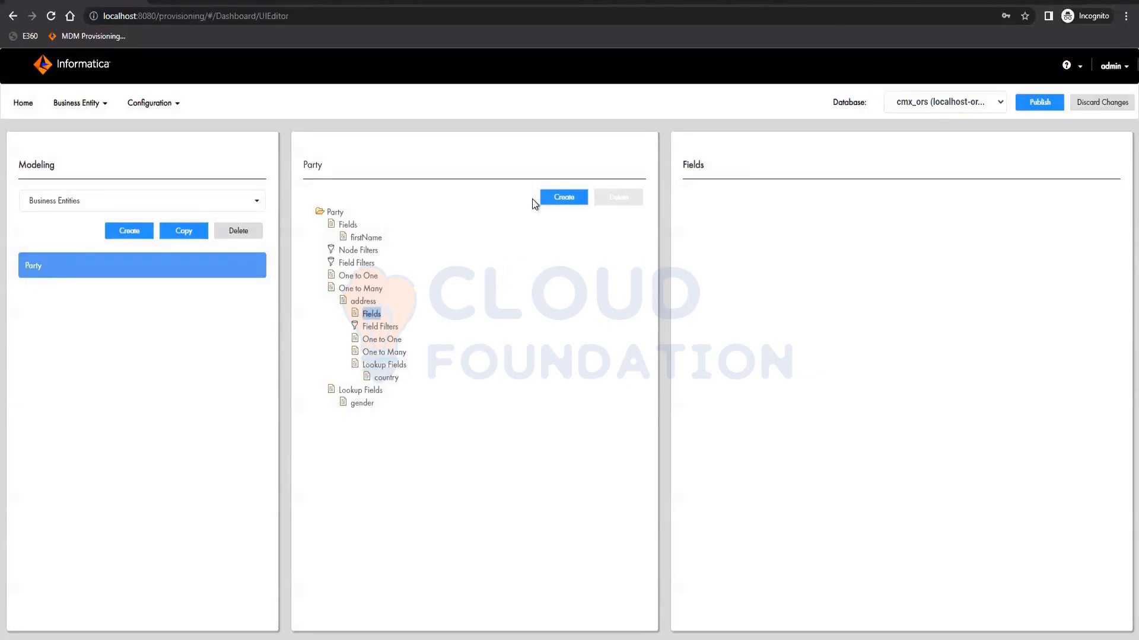
pyautogui.click(558, 196)
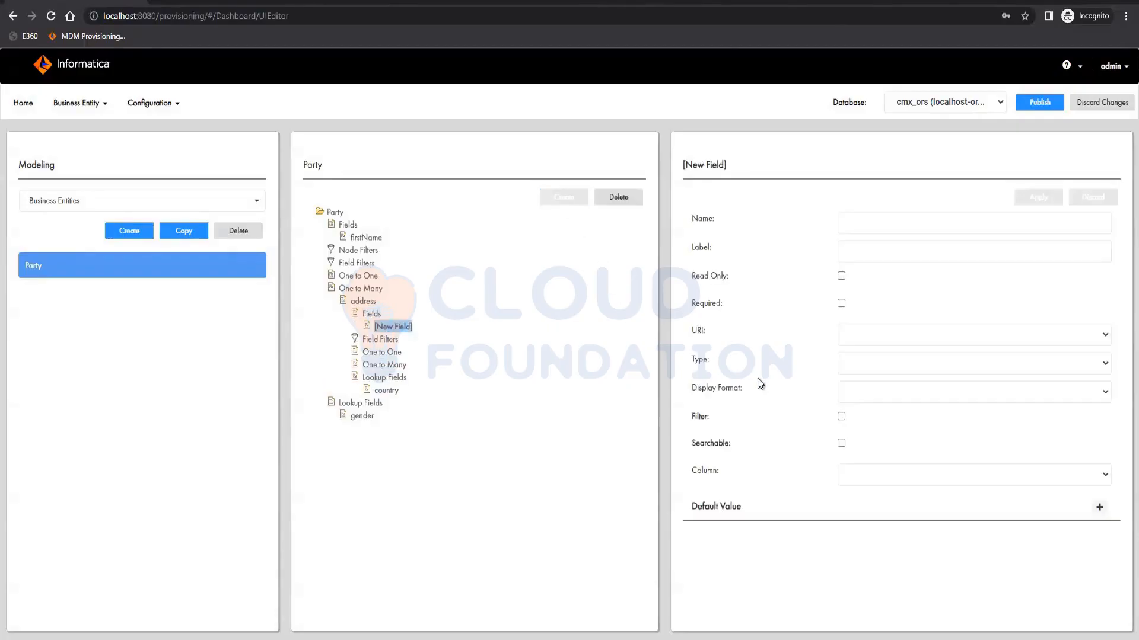
pyautogui.click(899, 469)
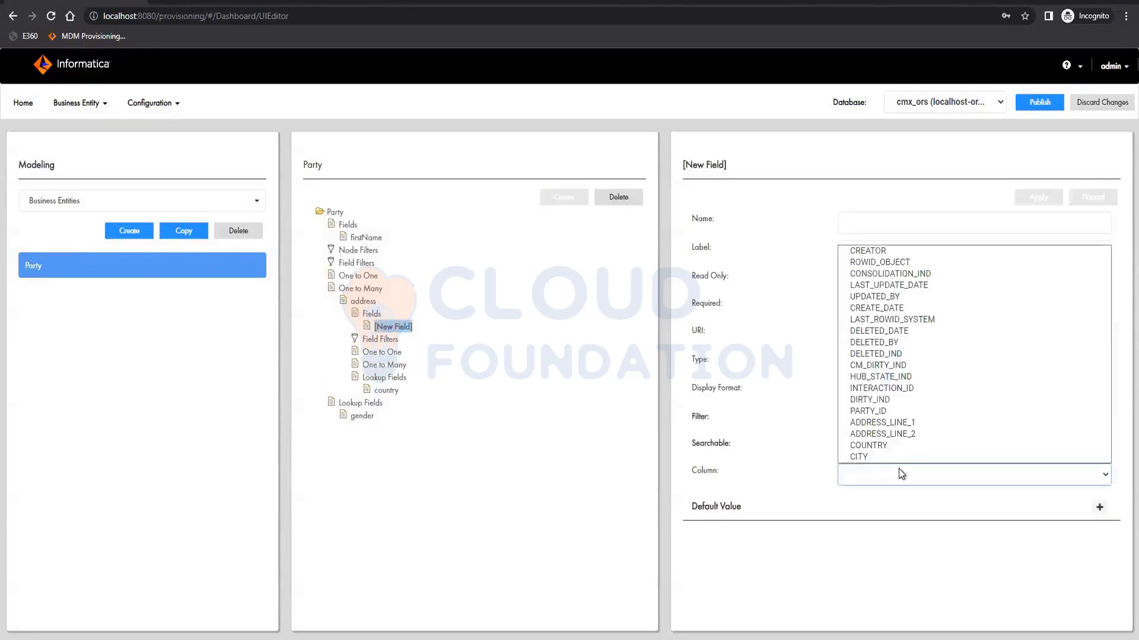
pyautogui.click(913, 421)
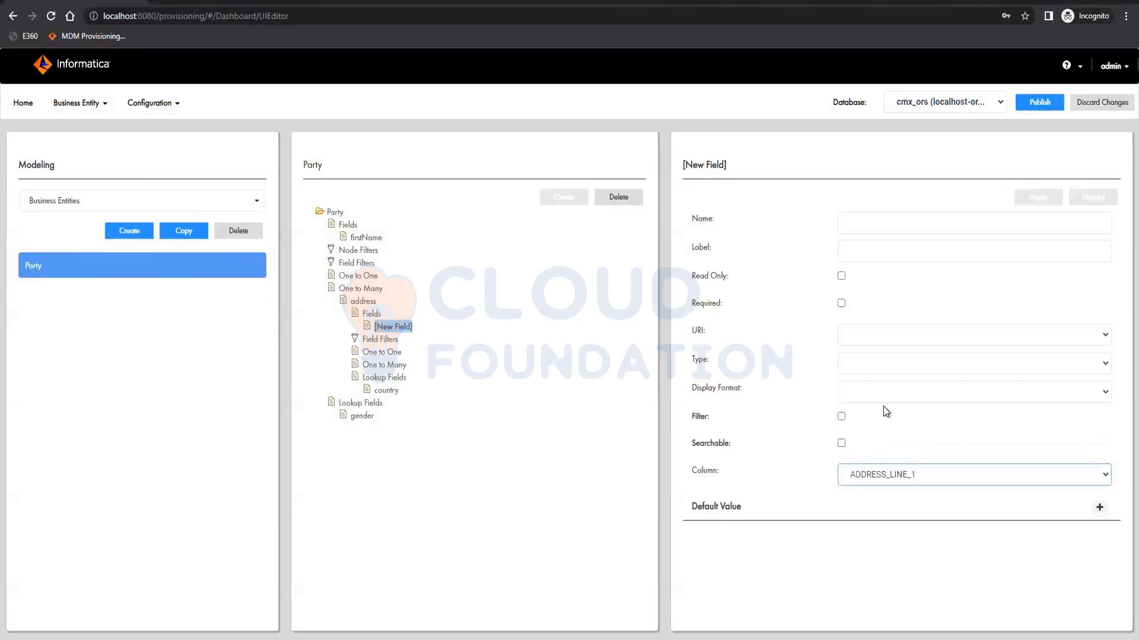
pyautogui.click(890, 229)
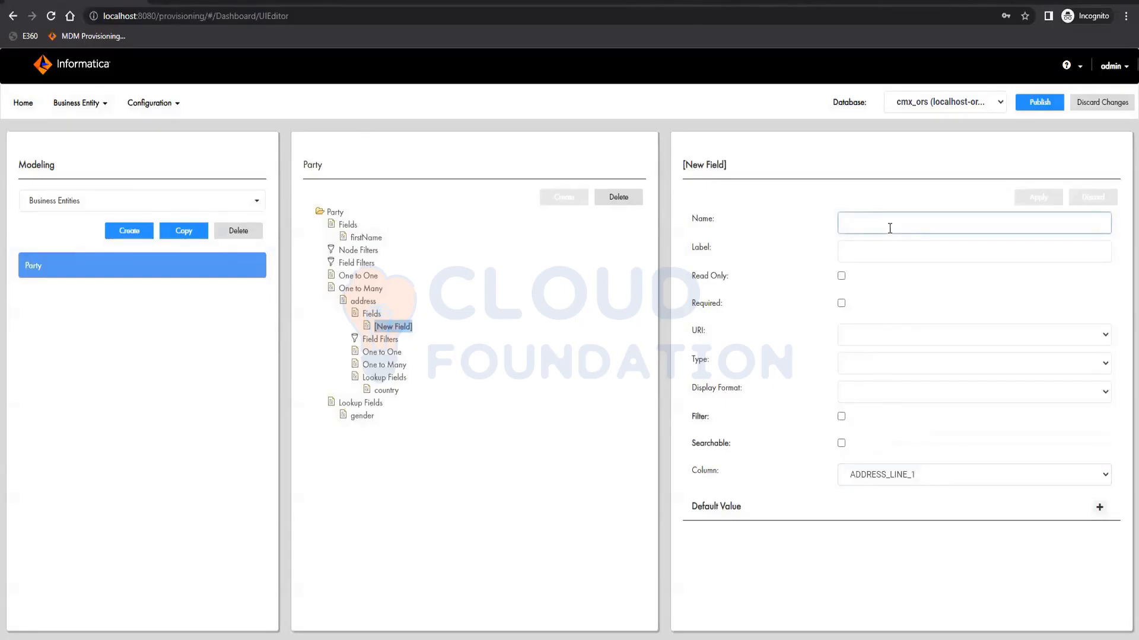
pyautogui.write('addressLine1')
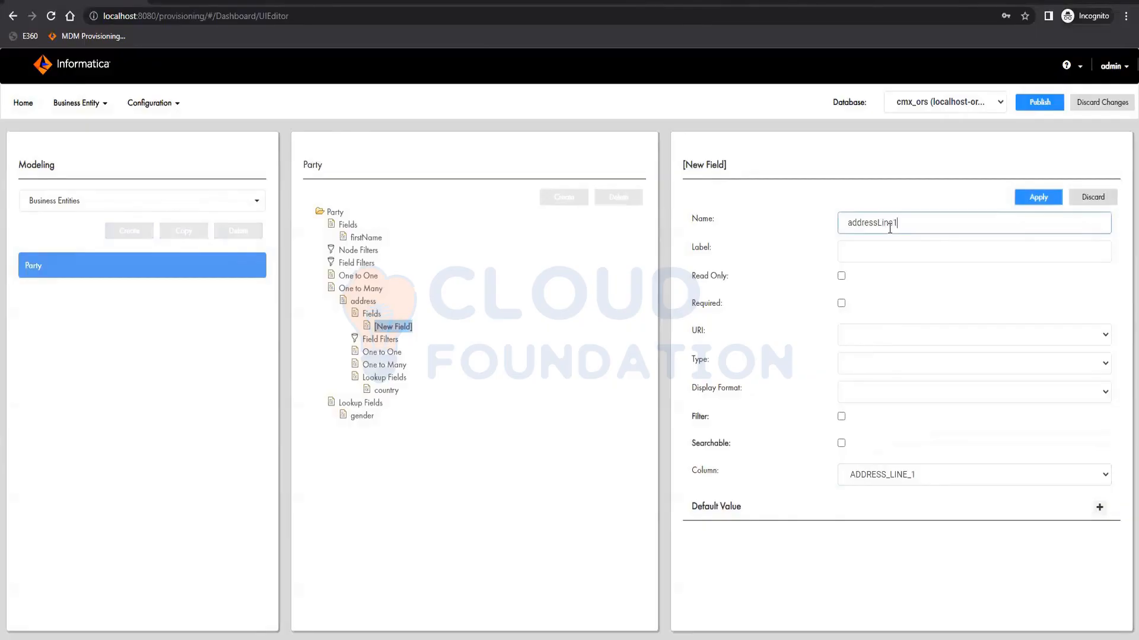
pyautogui.press('Tab')
pyautogui.write('A')
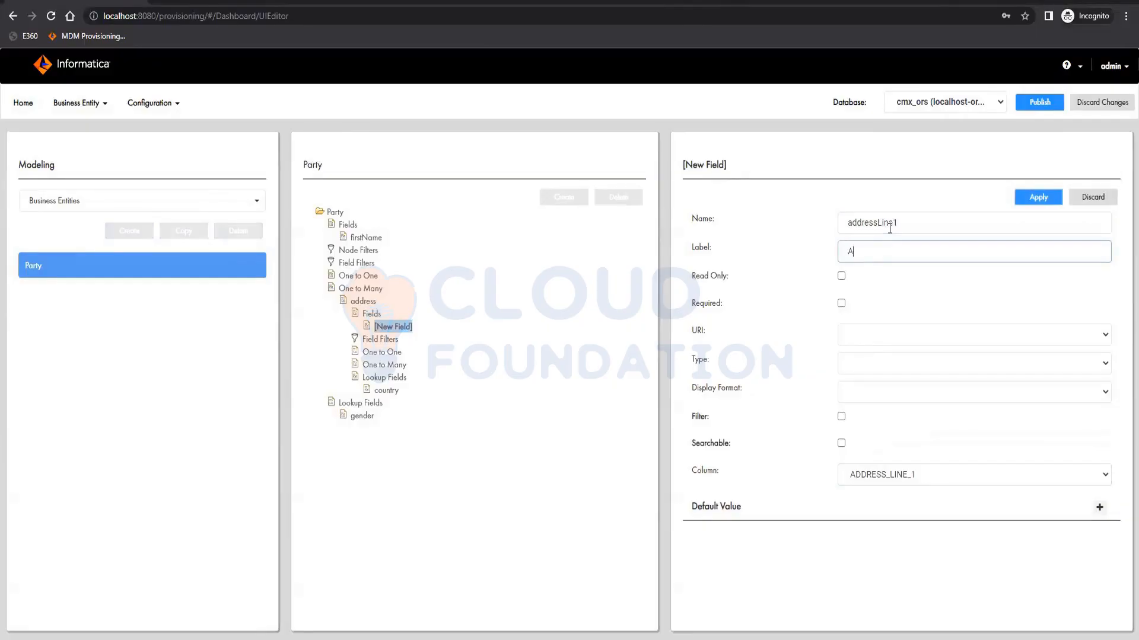
pyautogui.write('ddress Line 1')
pyautogui.click(1038, 197)
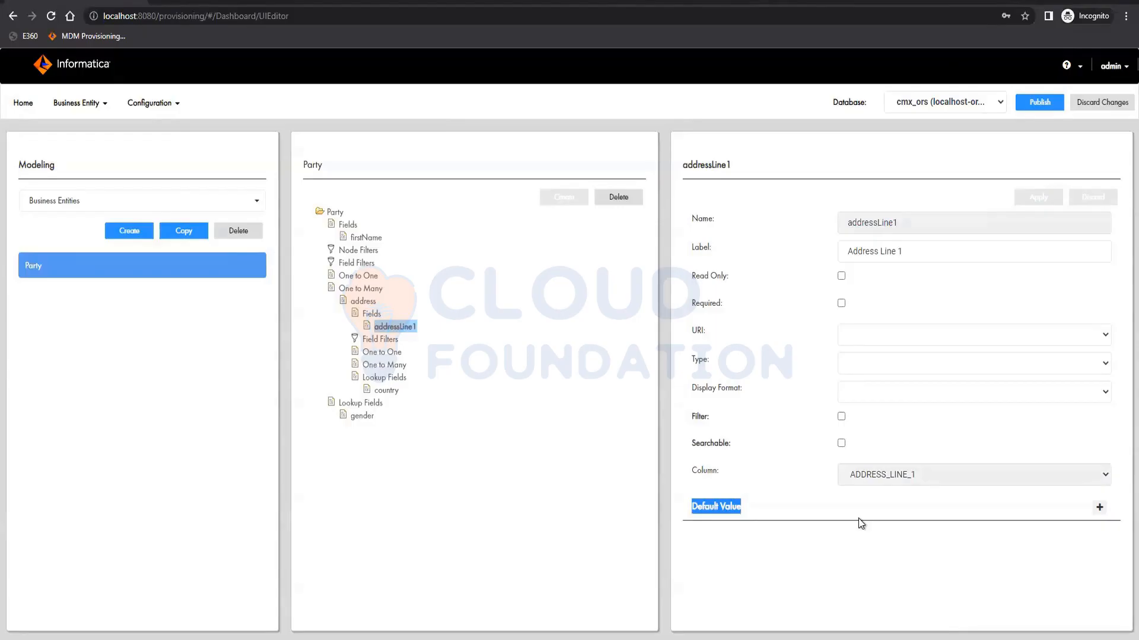
# - Add a default value entry to addressLine1 and open its user role list
pyautogui.click(1098, 508)
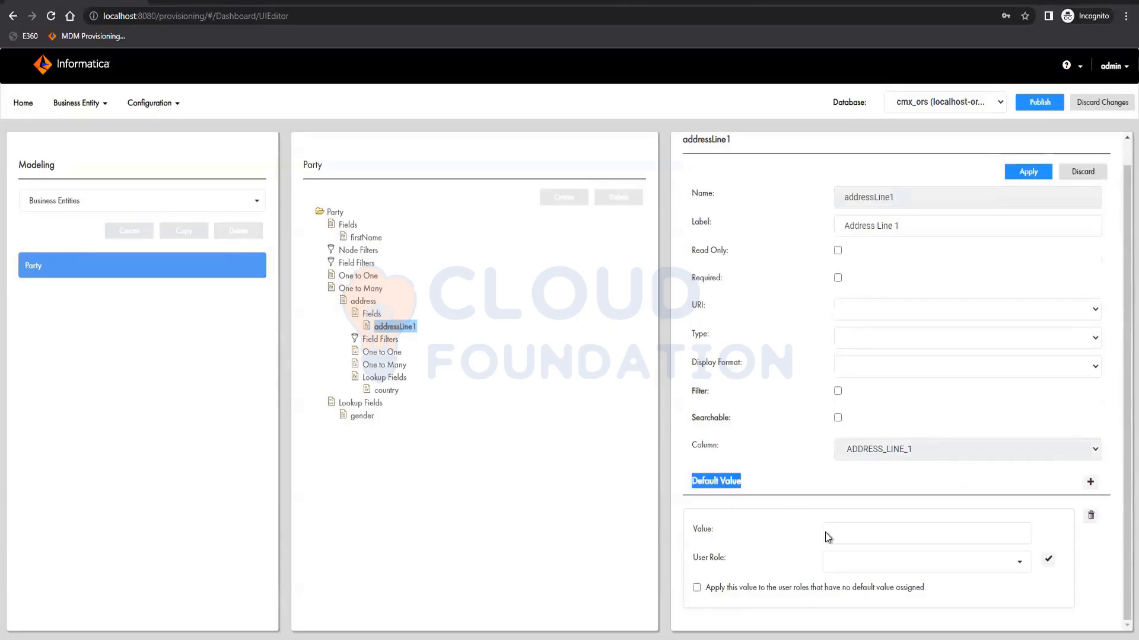
pyautogui.click(897, 564)
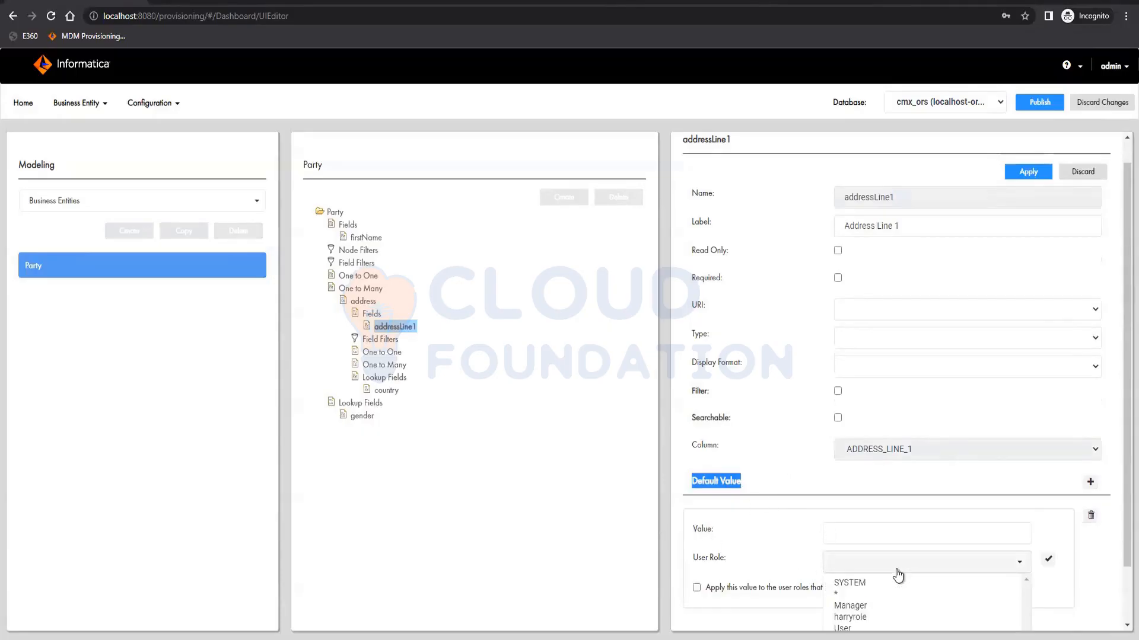
pyautogui.scroll(-2, 898, 575)
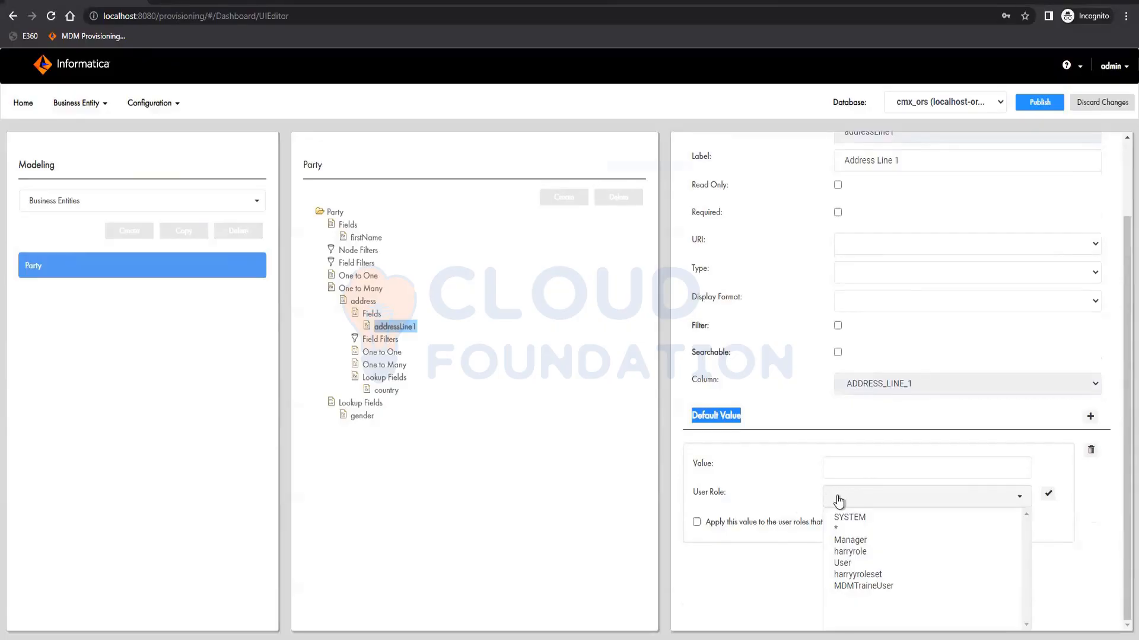
pyautogui.scroll(2, 837, 501)
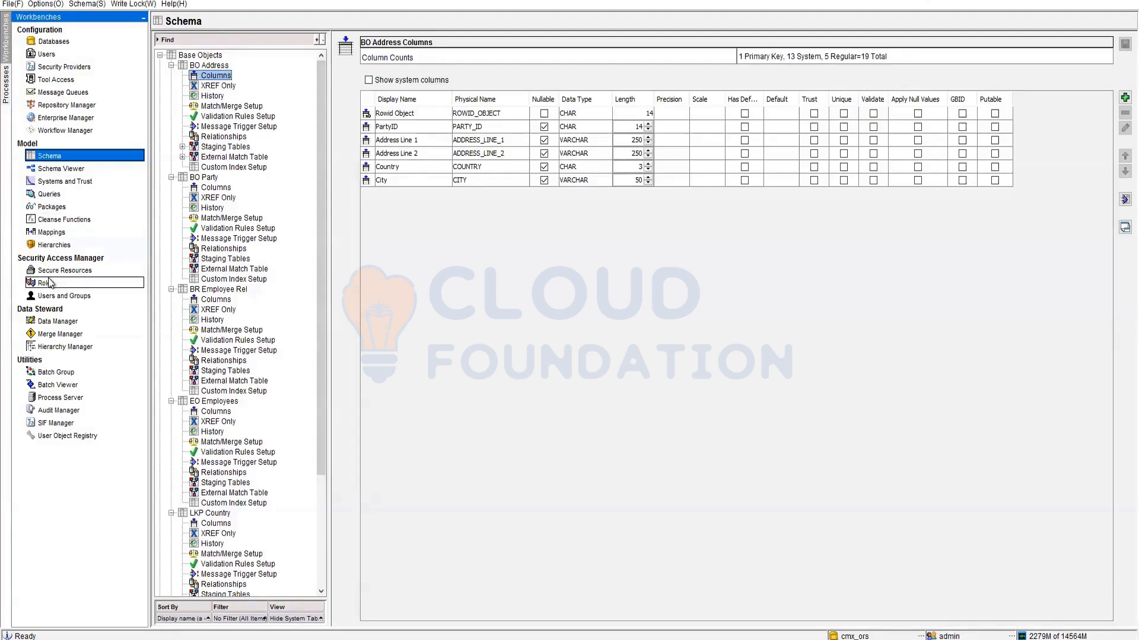
# - Switch to the Hub Console and review the available roles and their base object privileges
pyautogui.click(65, 283)
pyautogui.click(195, 68)
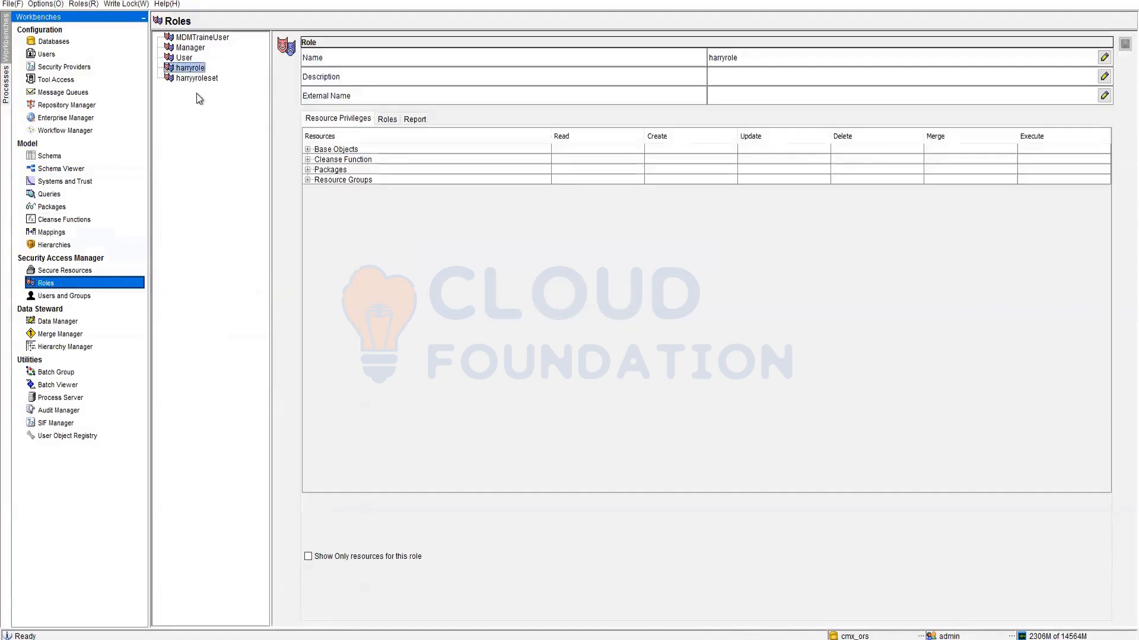
pyautogui.click(199, 78)
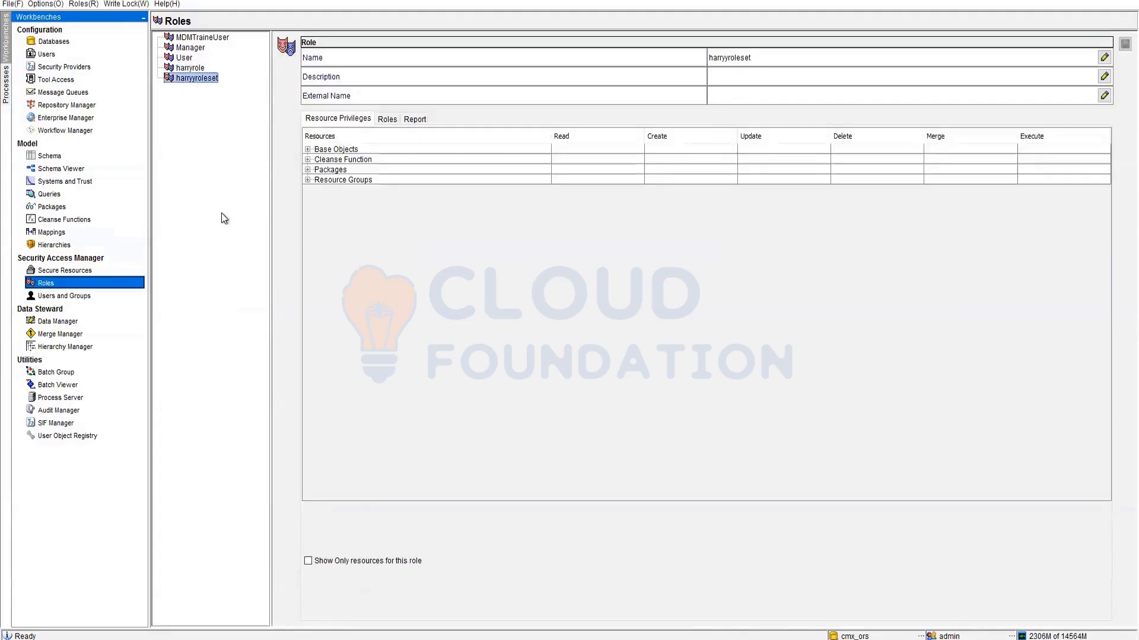
pyautogui.click(185, 58)
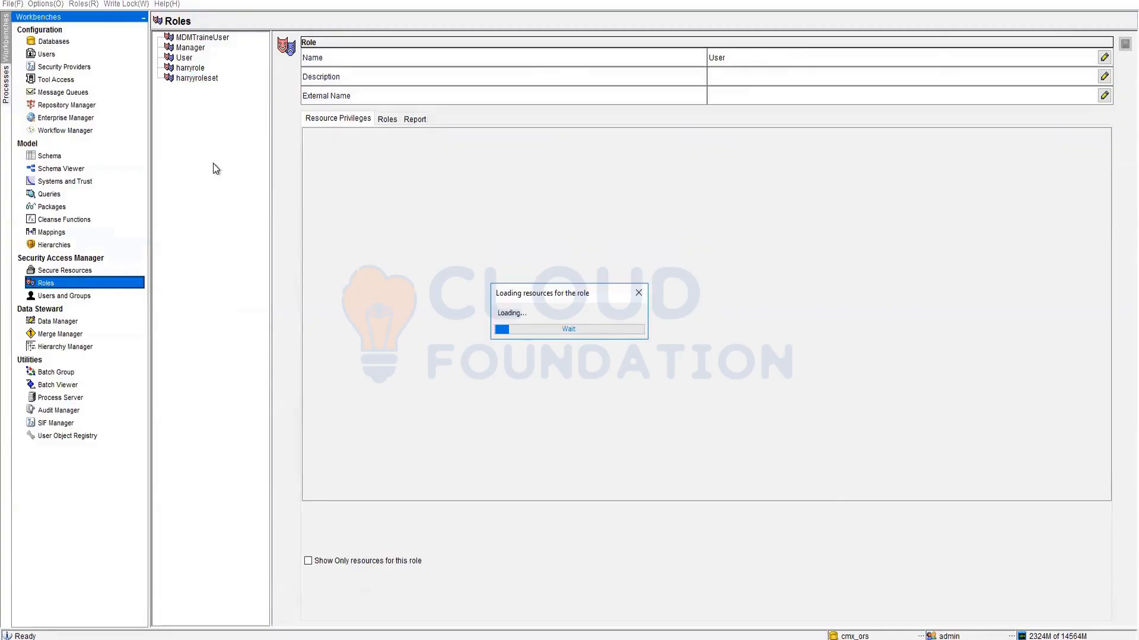
pyautogui.click(196, 36)
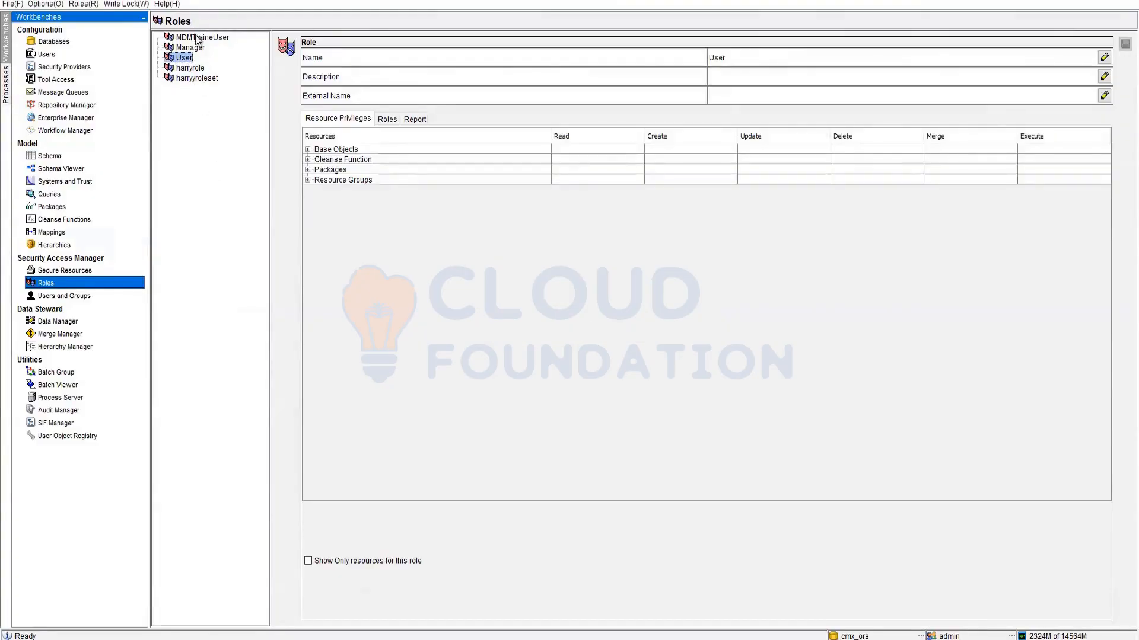
pyautogui.click(307, 149)
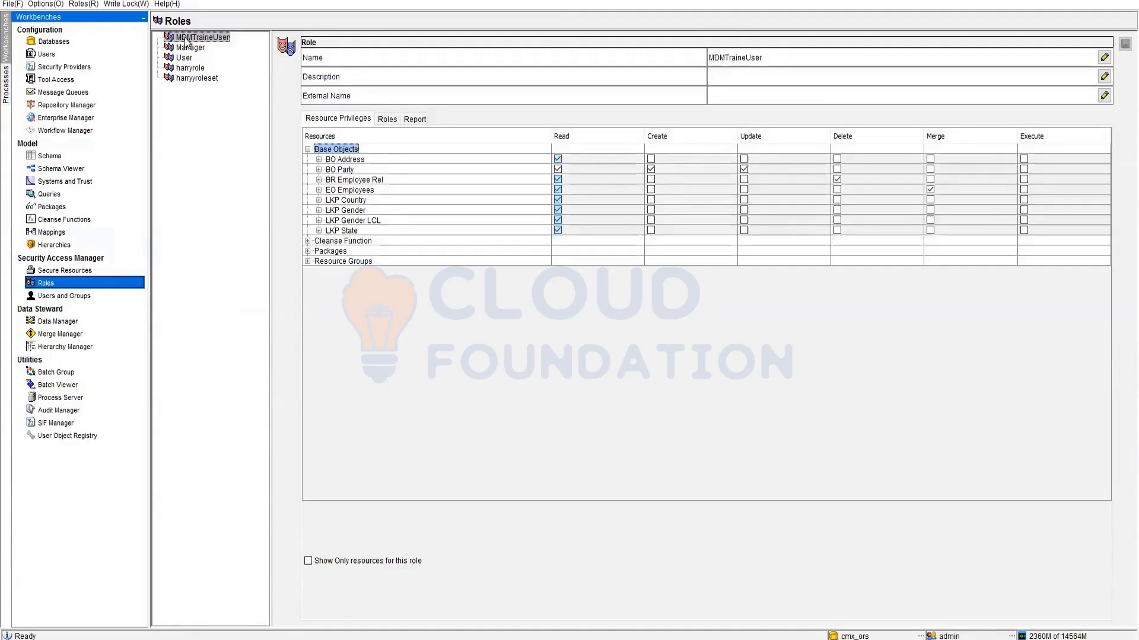
pyautogui.click(308, 149)
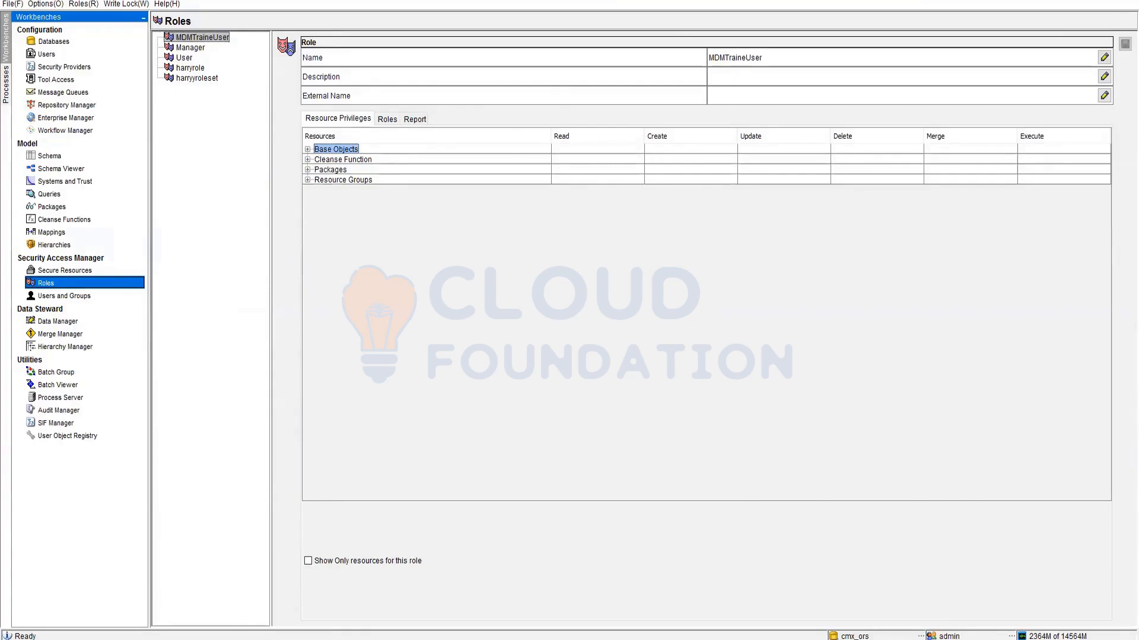
pyautogui.click(259, 609)
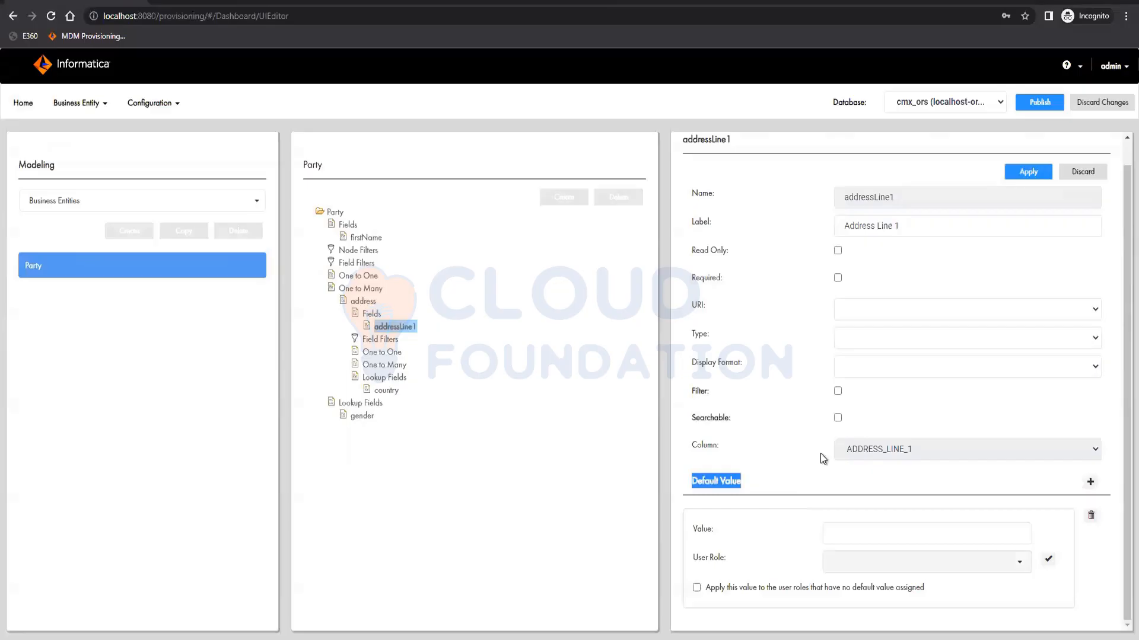
# - Assign default value entries to the Manager and User roles, then delete all default values and apply
pyautogui.click(871, 567)
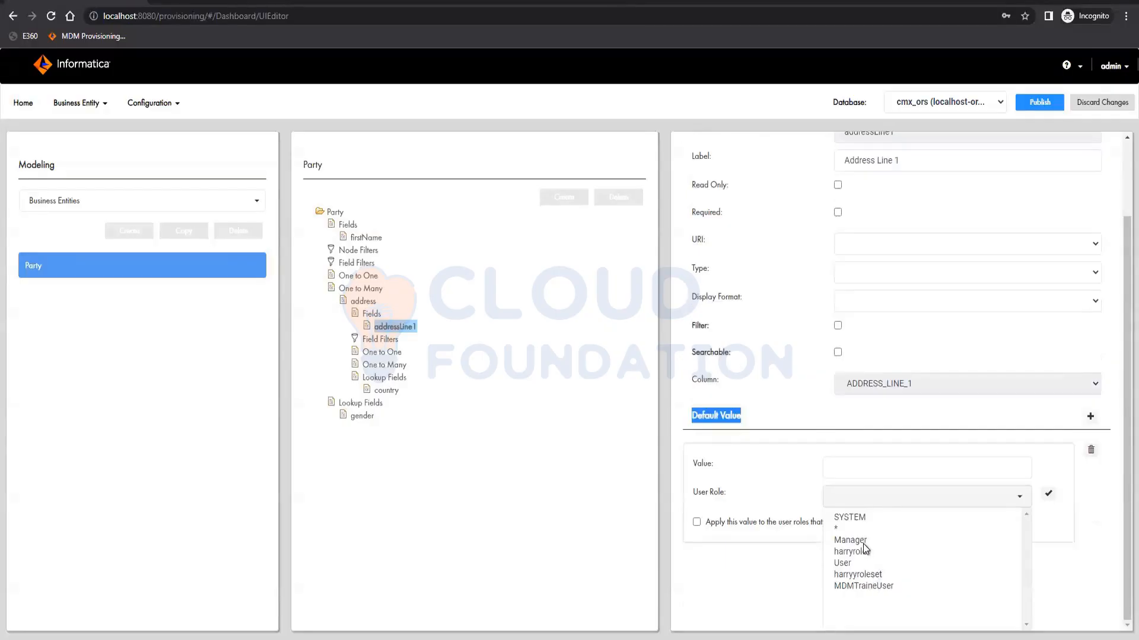
pyautogui.click(1050, 495)
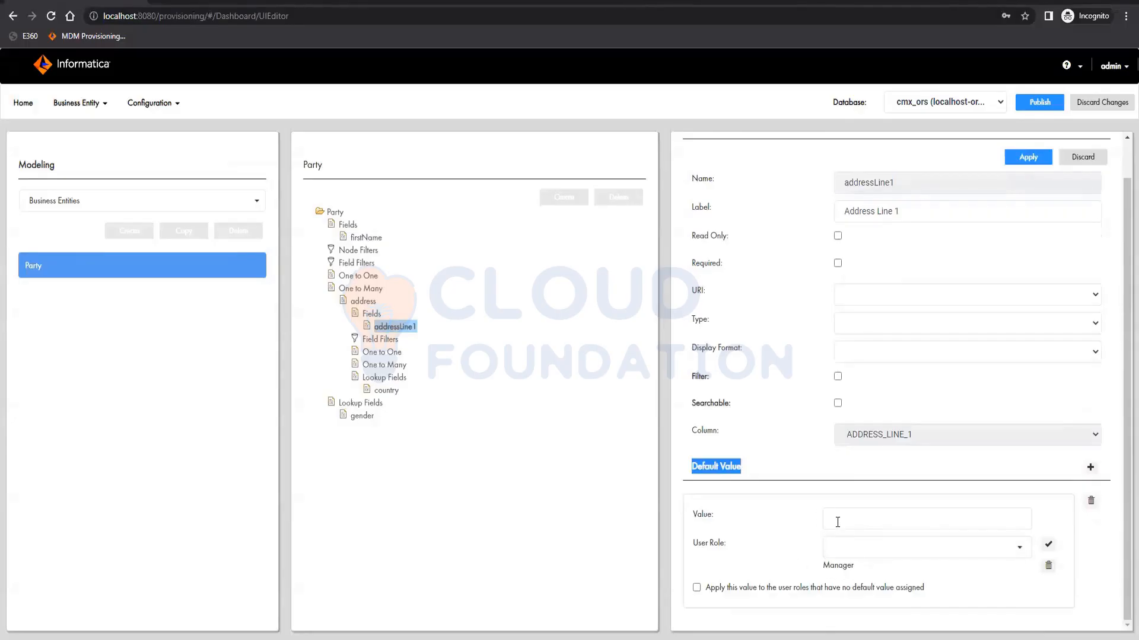
pyautogui.click(837, 522)
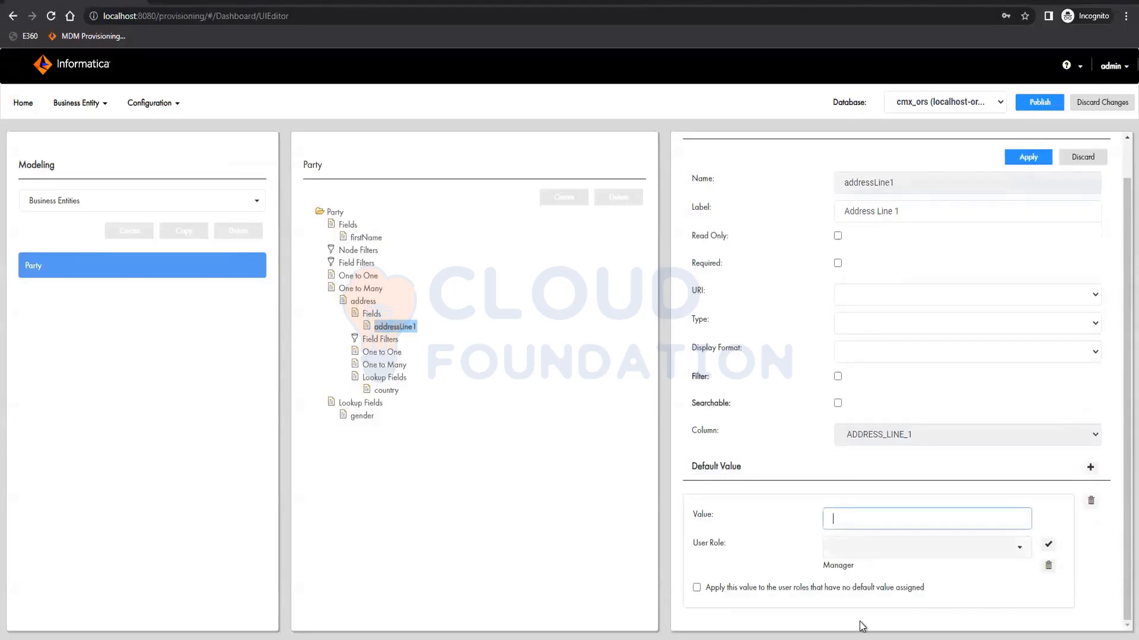
pyautogui.click(1089, 468)
pyautogui.scroll(-2, 916, 531)
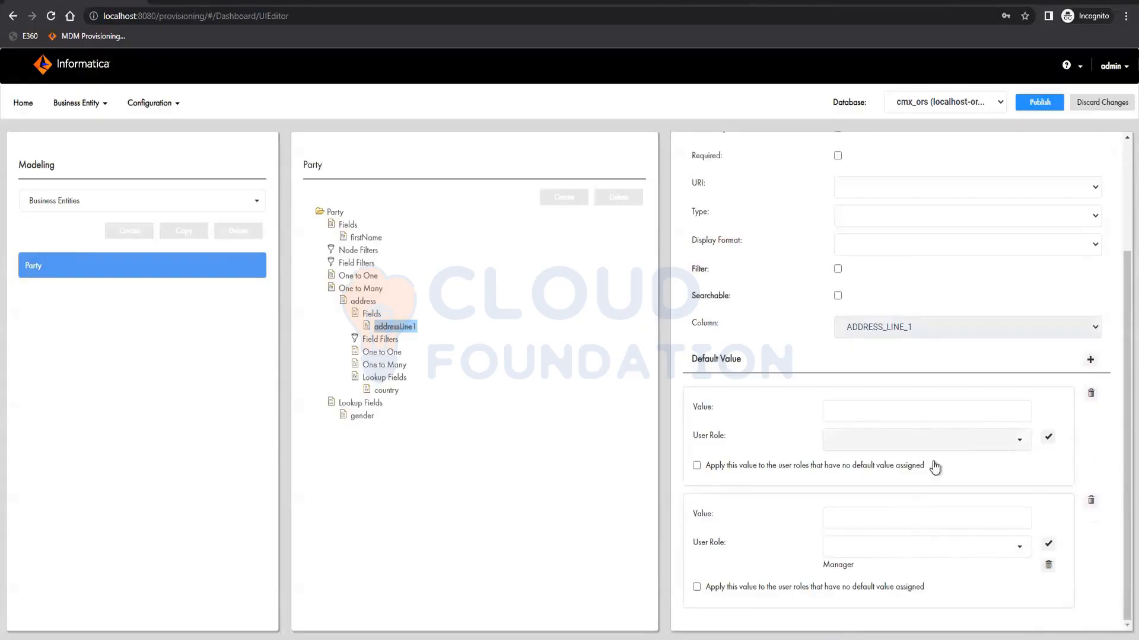
pyautogui.click(925, 440)
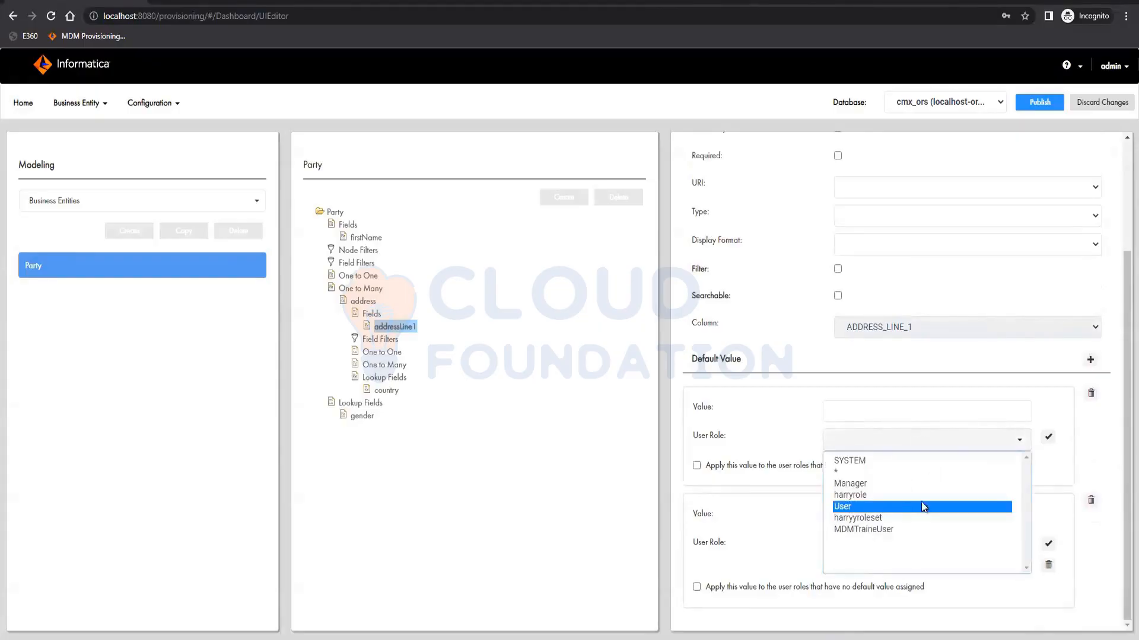
pyautogui.click(1050, 438)
pyautogui.click(885, 410)
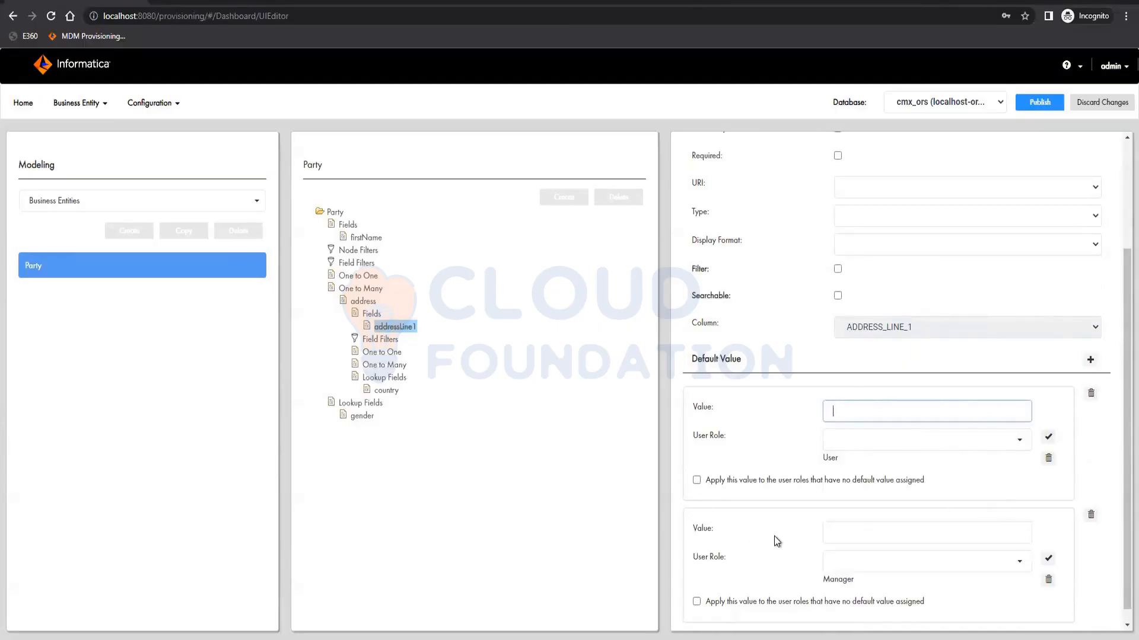
pyautogui.click(1089, 515)
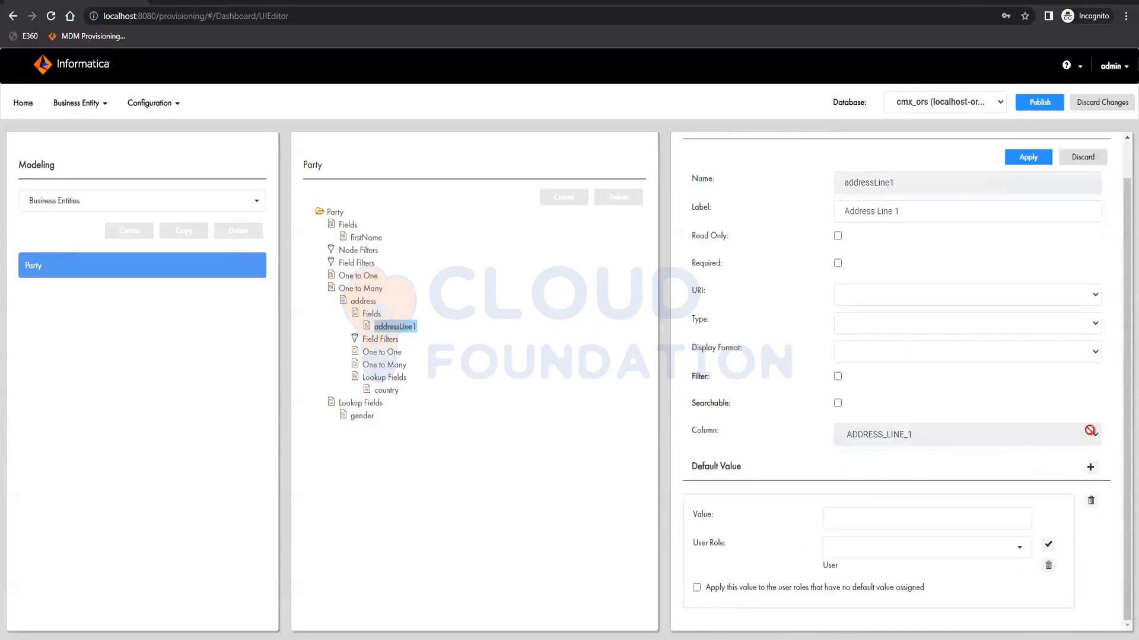
pyautogui.click(1092, 502)
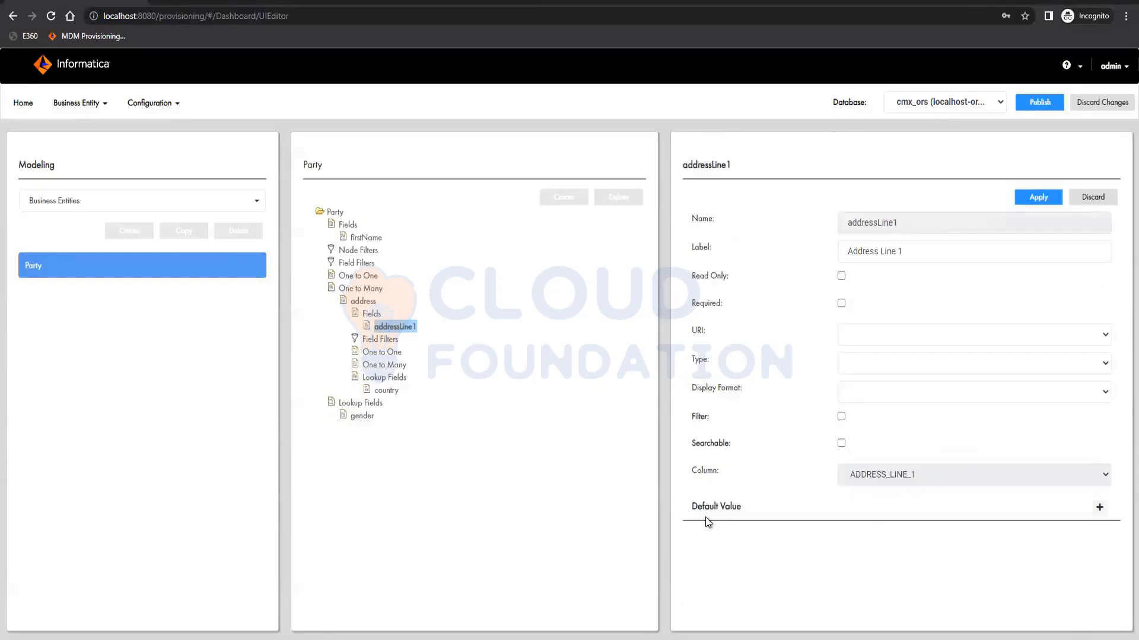
pyautogui.click(1037, 198)
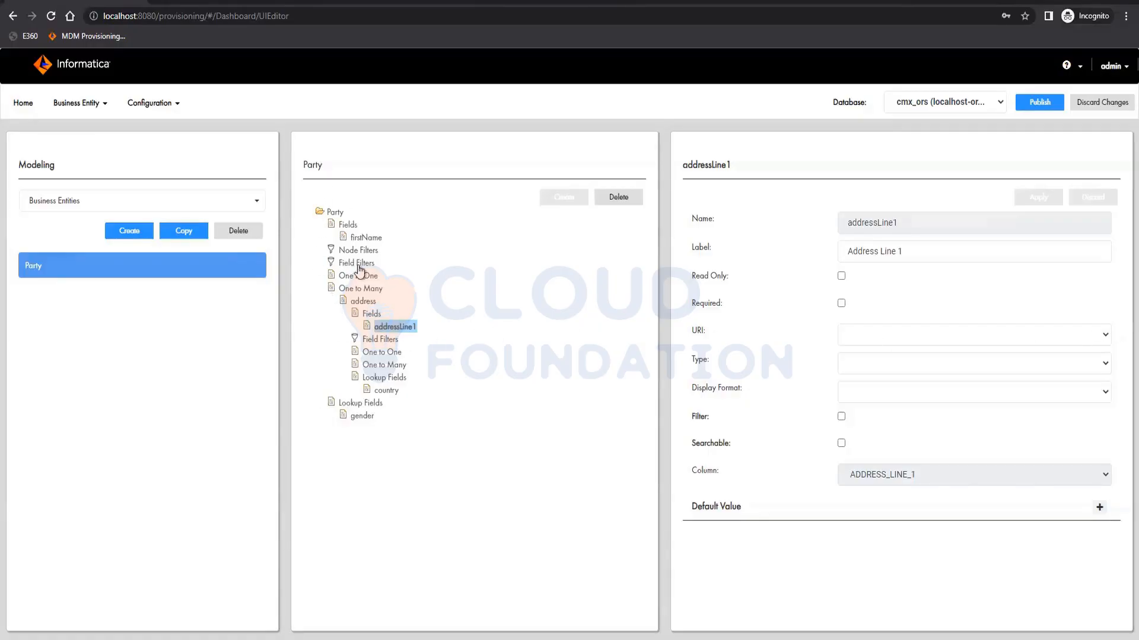
# - Add a Party field using column LAST_NAME, name it lastName with label Last Name, and apply
pyautogui.click(348, 225)
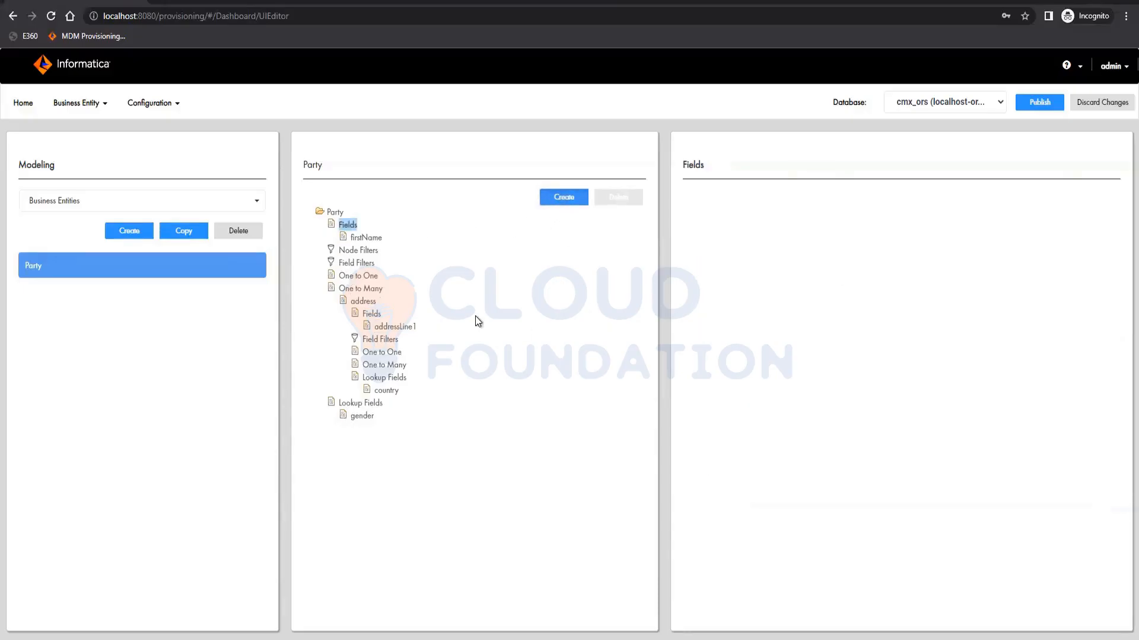
pyautogui.click(563, 197)
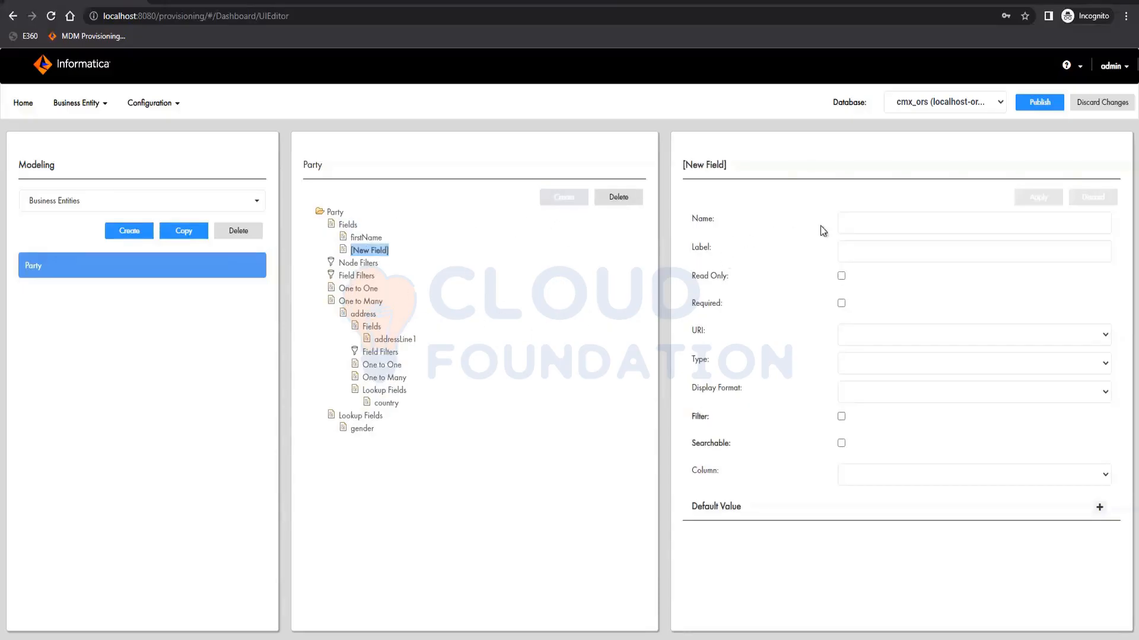
pyautogui.click(923, 469)
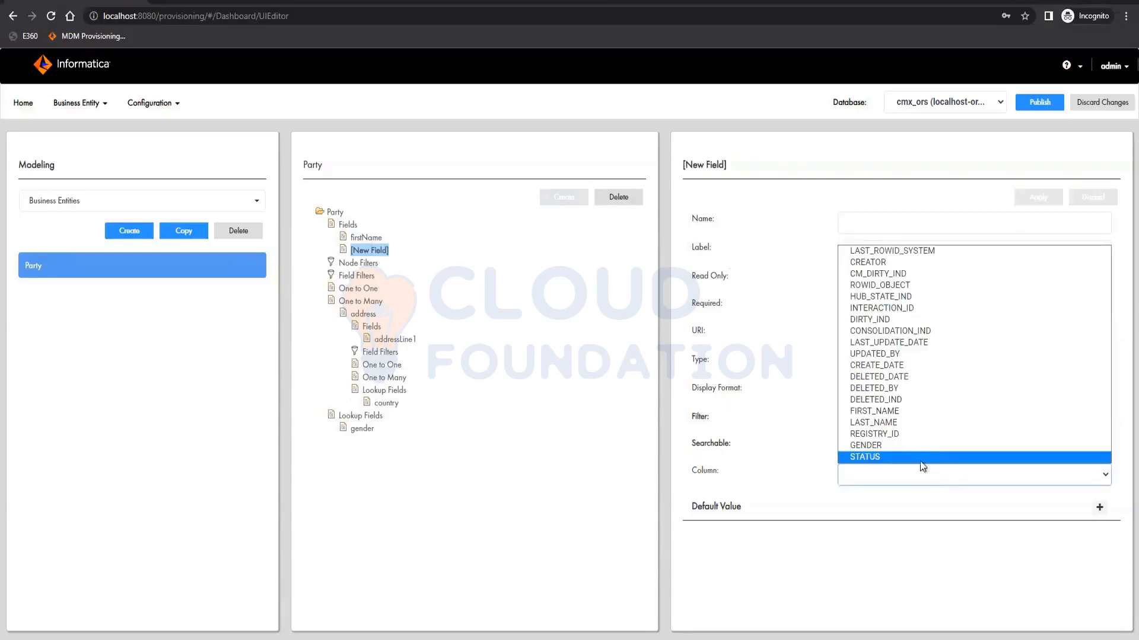
pyautogui.click(916, 421)
pyautogui.click(879, 224)
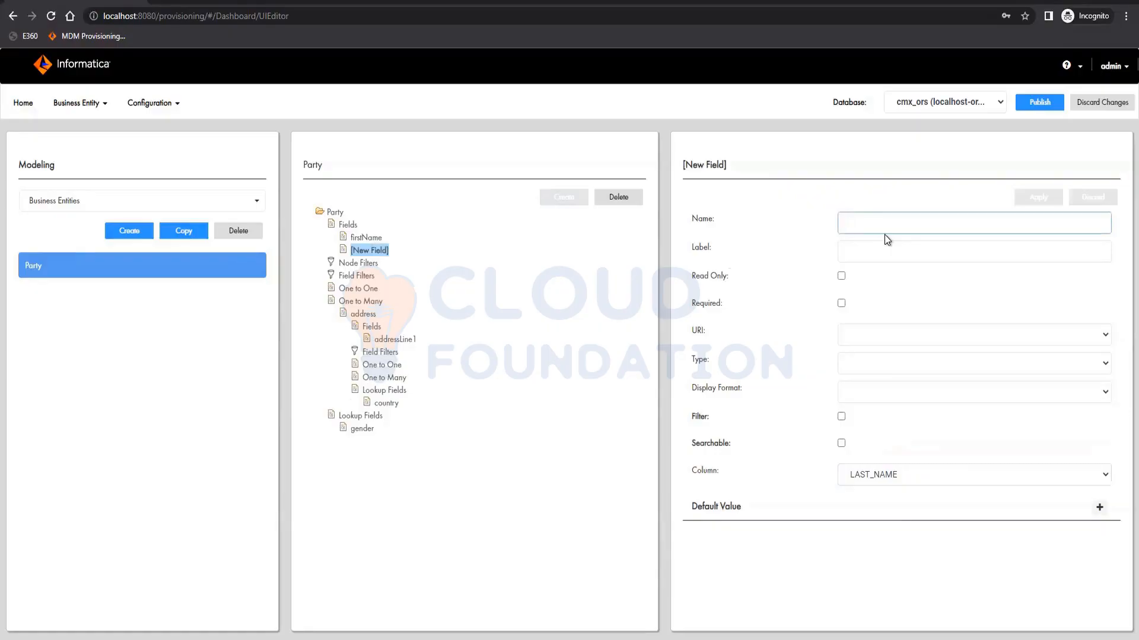
pyautogui.write('laste')
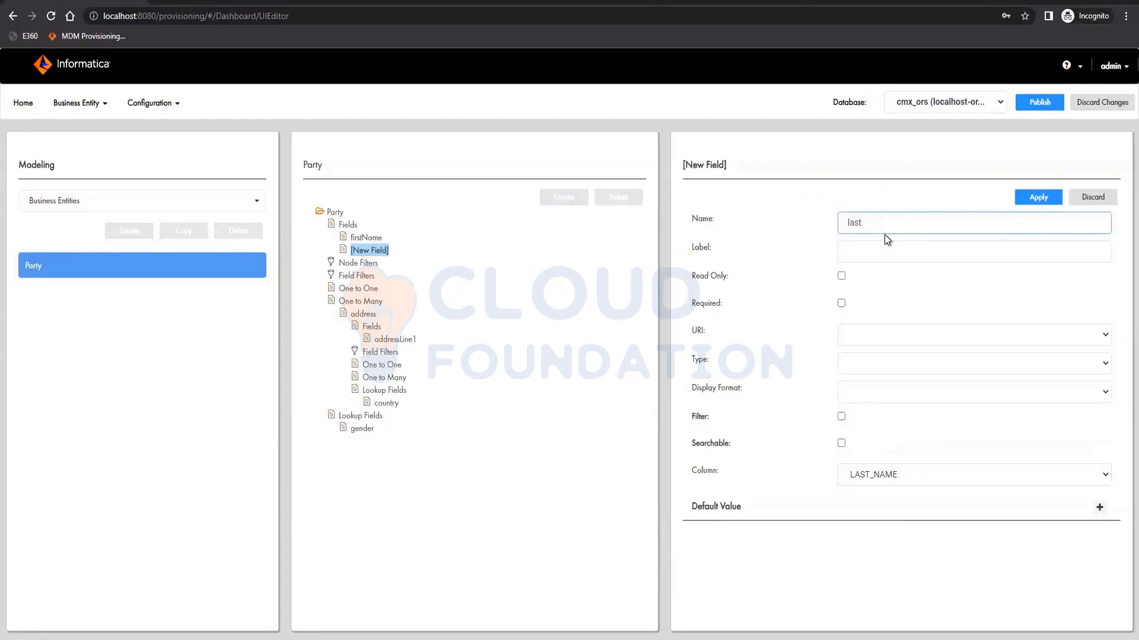
pyautogui.press('Tab')
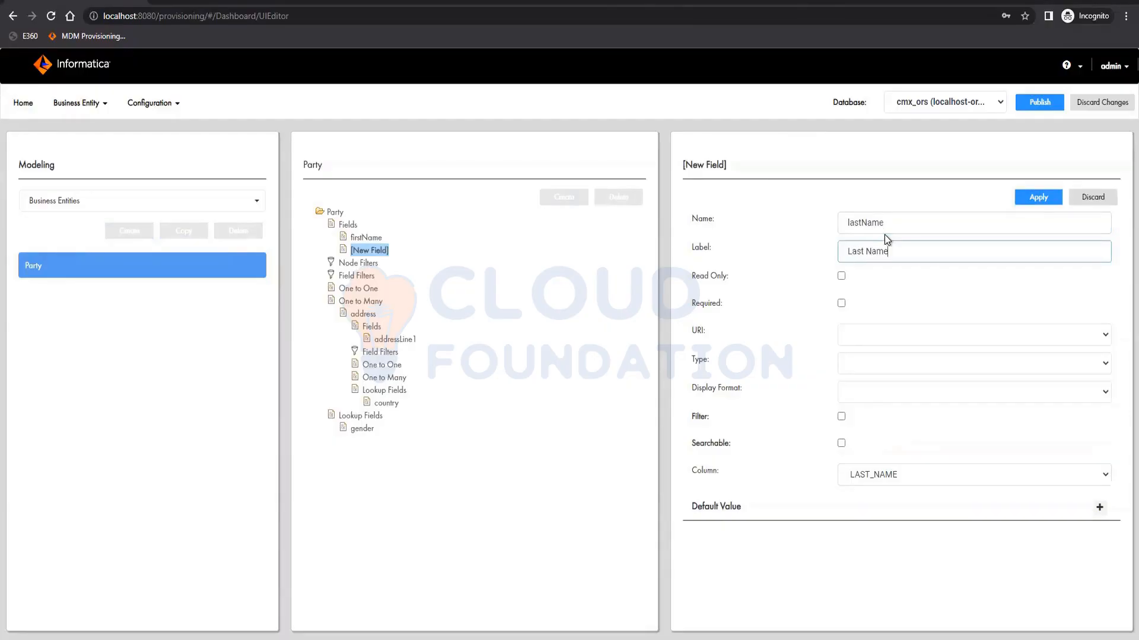
pyautogui.click(1039, 197)
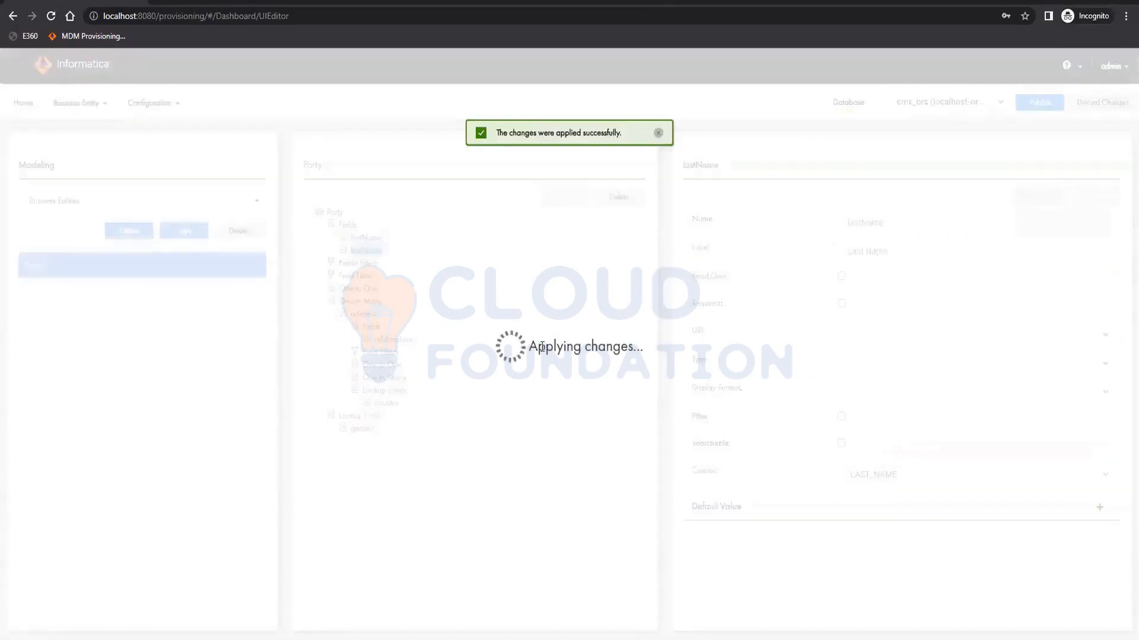
# - Make the firstName field searchable with the text_general search analyzer and suggester enabled, and apply
pyautogui.click(366, 238)
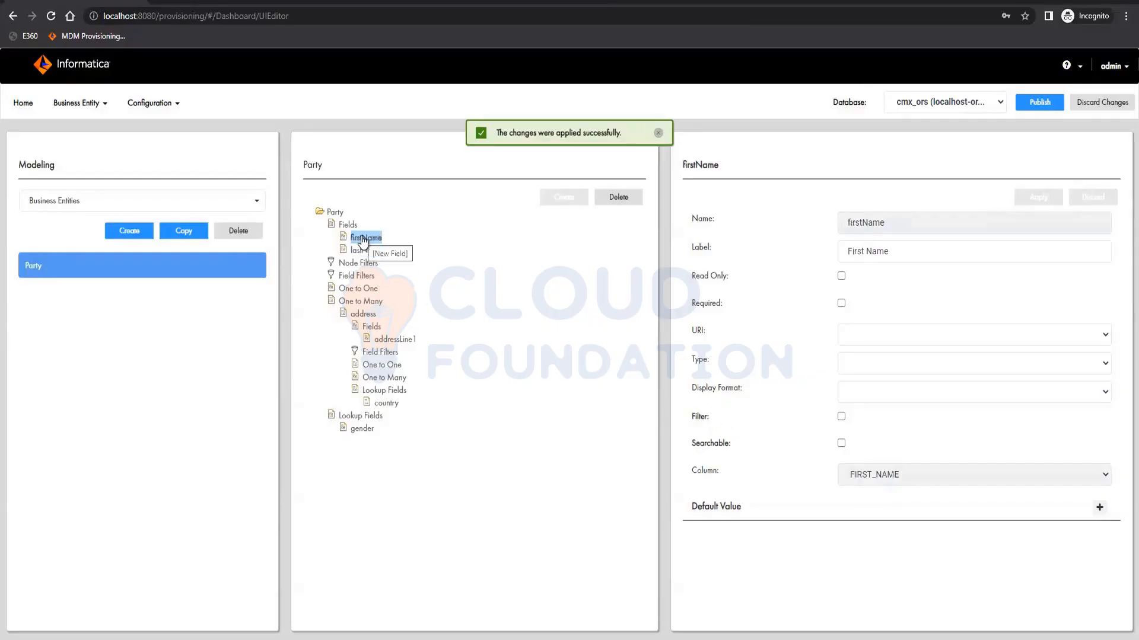
pyautogui.click(841, 443)
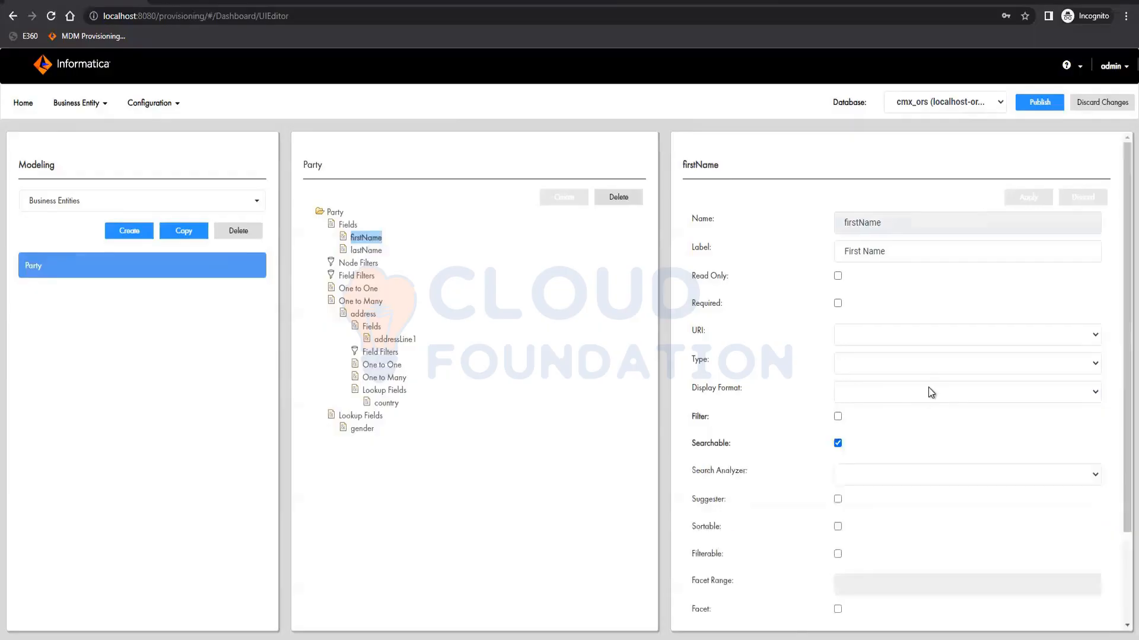
pyautogui.click(891, 475)
pyautogui.click(884, 502)
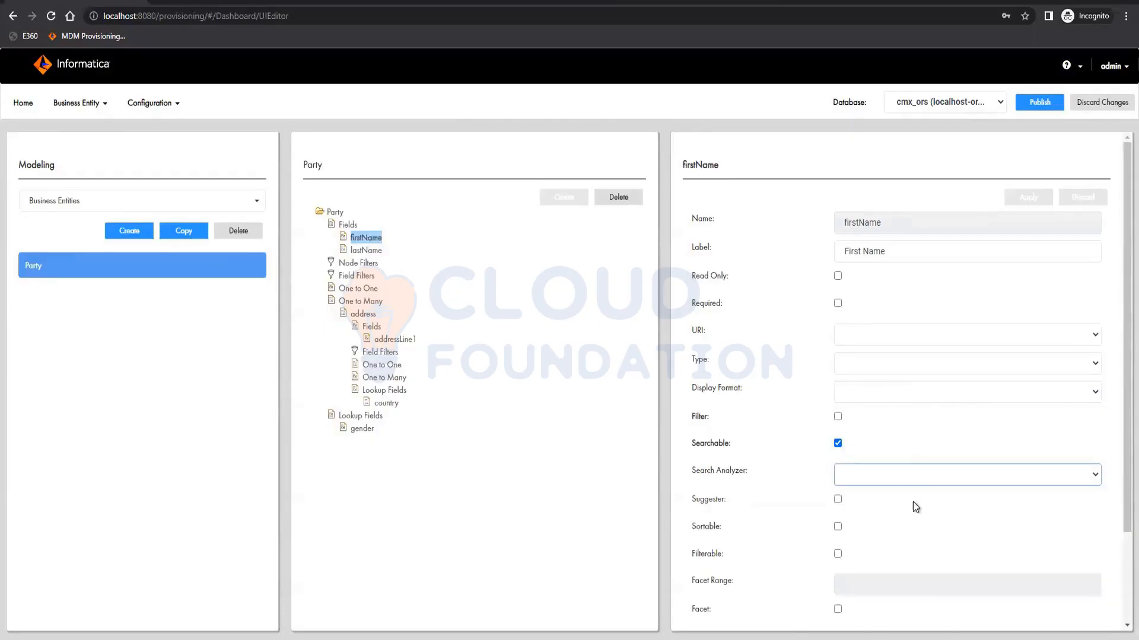
pyautogui.click(838, 500)
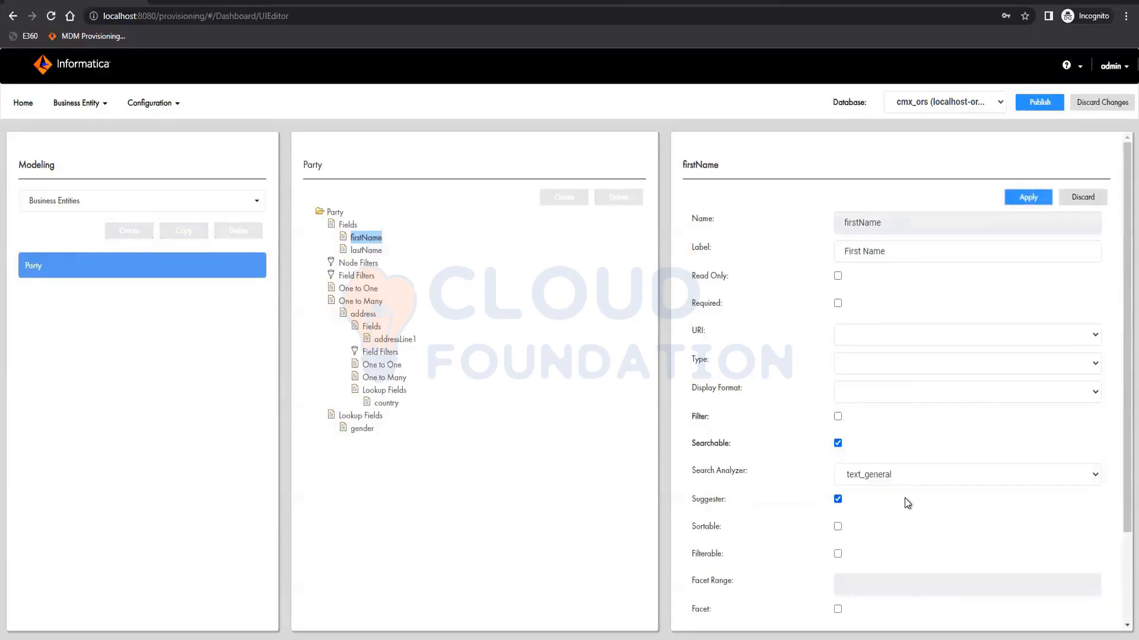
pyautogui.click(1037, 201)
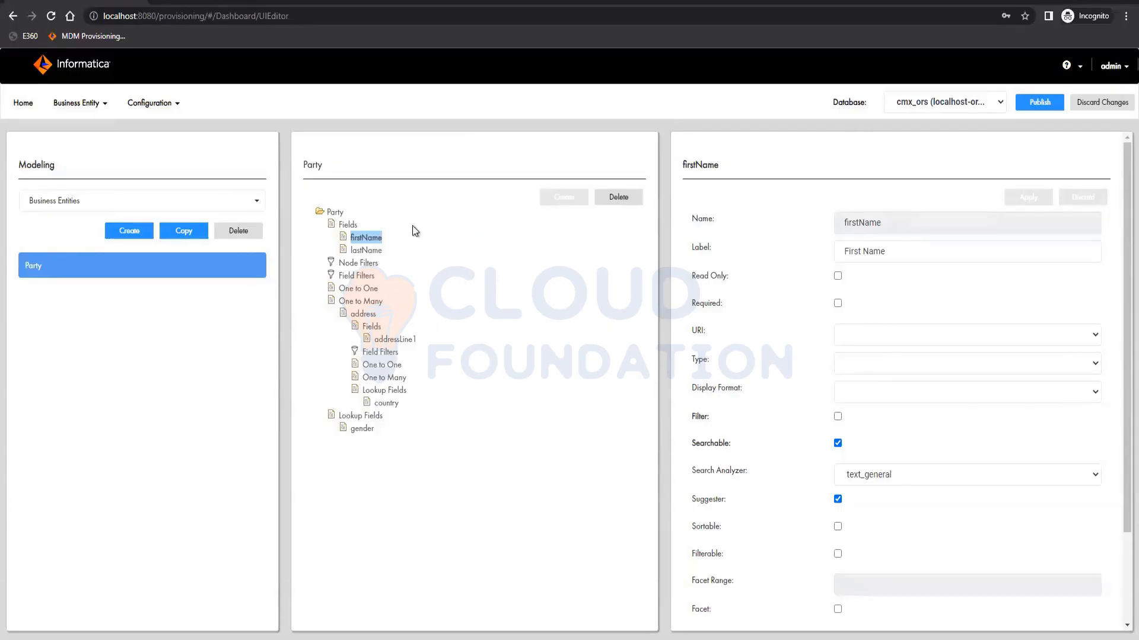
# - Add a Party field using column REGISTRY_ID, name it registryID with label Registry ID, and apply
pyautogui.click(347, 224)
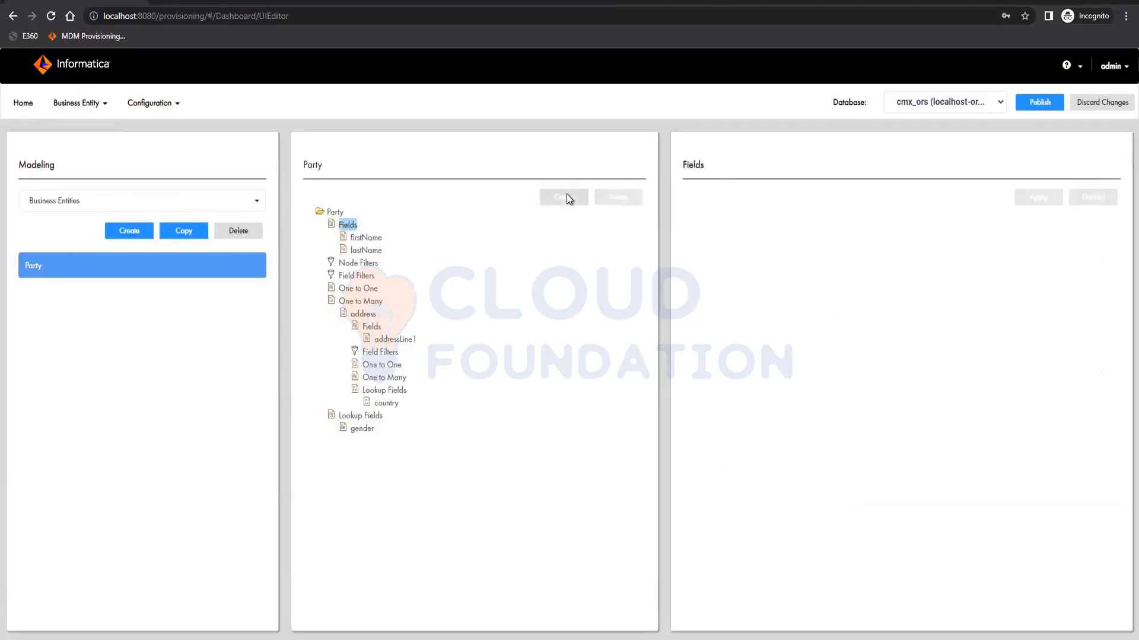
pyautogui.click(564, 196)
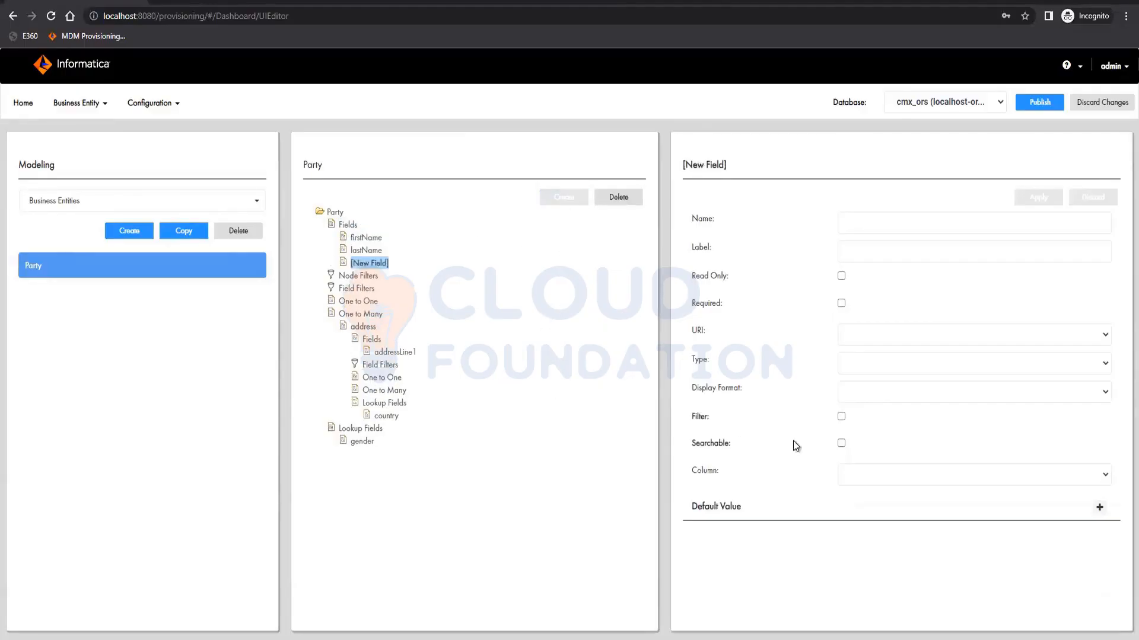
pyautogui.click(888, 472)
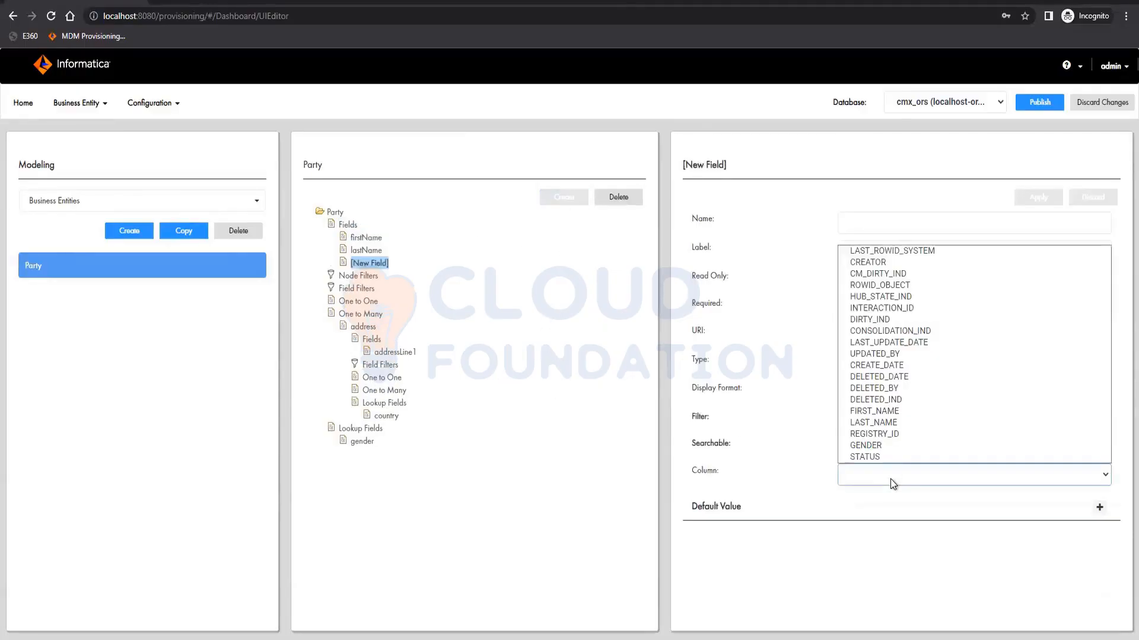
pyautogui.click(894, 433)
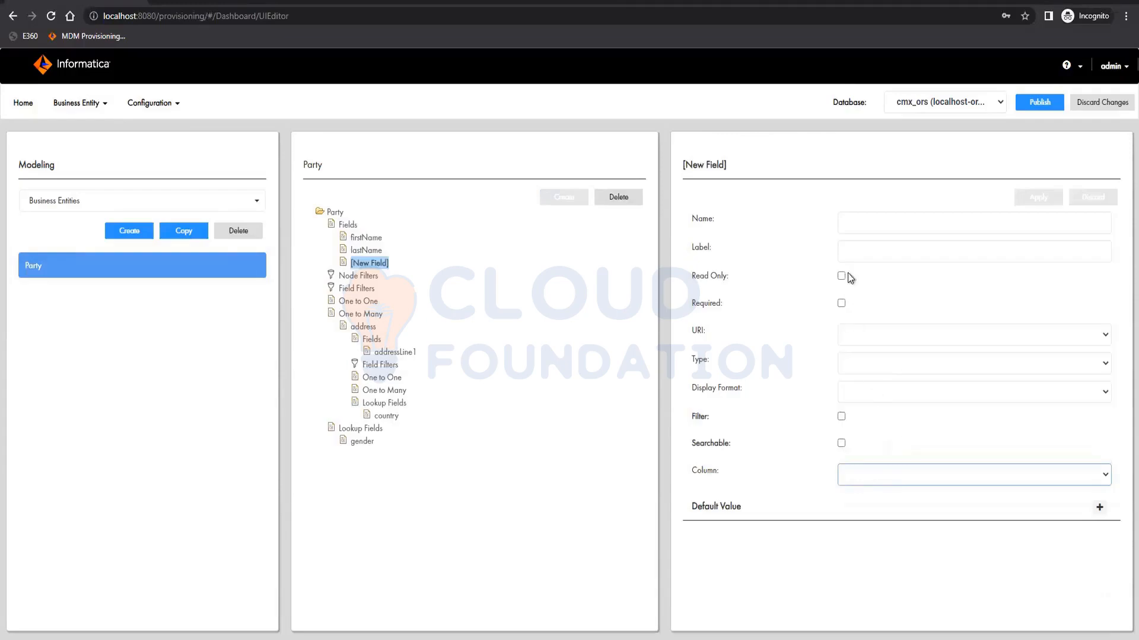
pyautogui.click(864, 224)
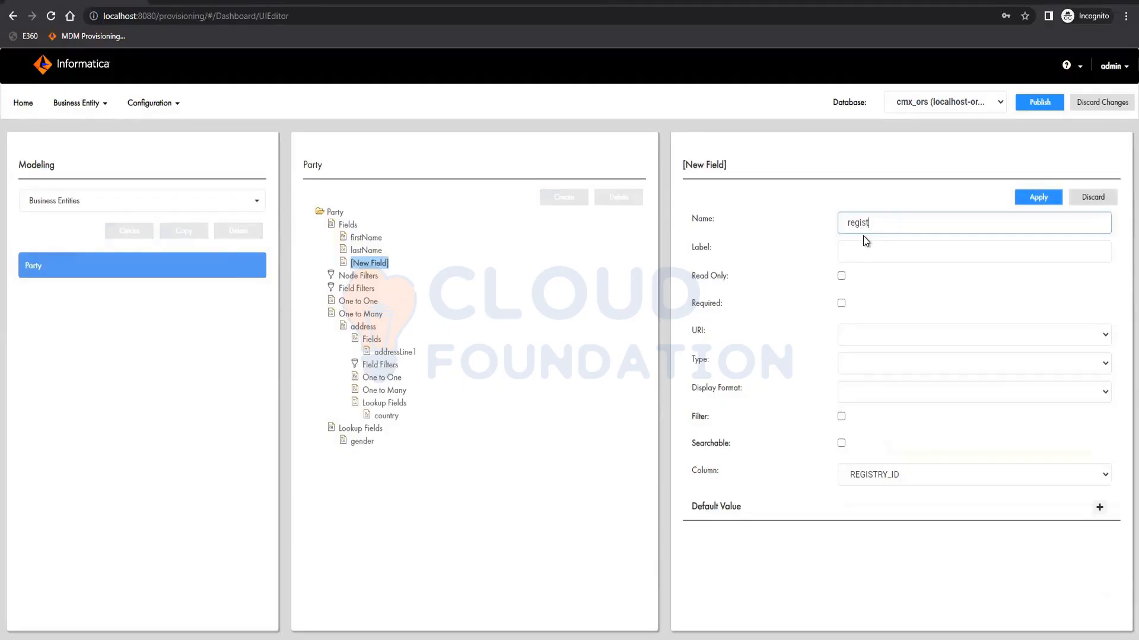
pyautogui.write('registryID')
pyautogui.press('Tab')
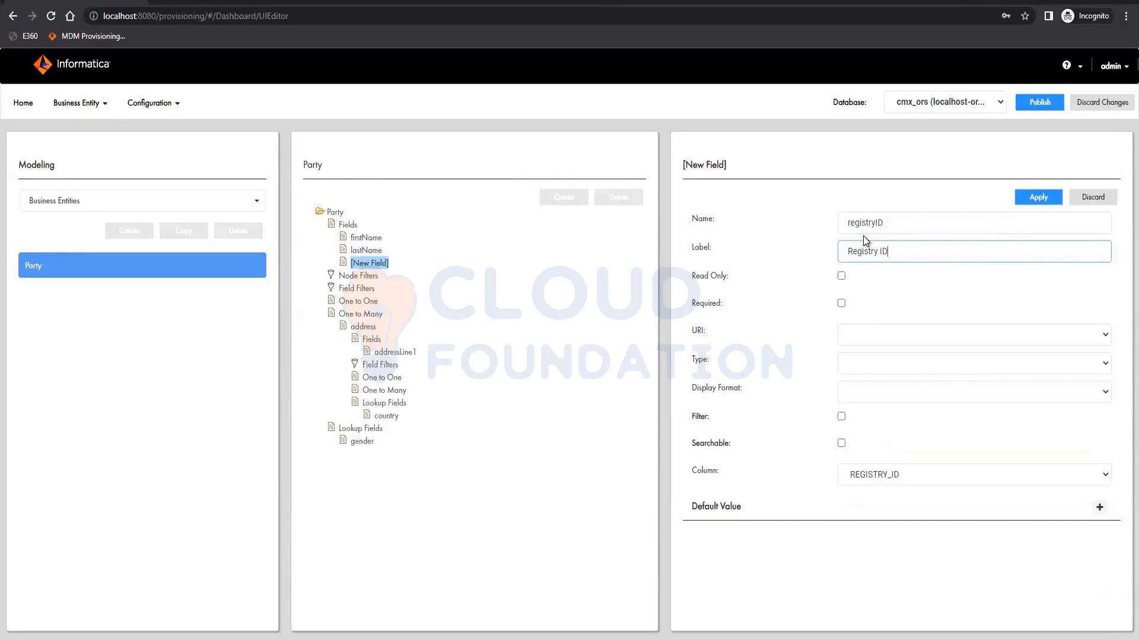
pyautogui.click(1038, 198)
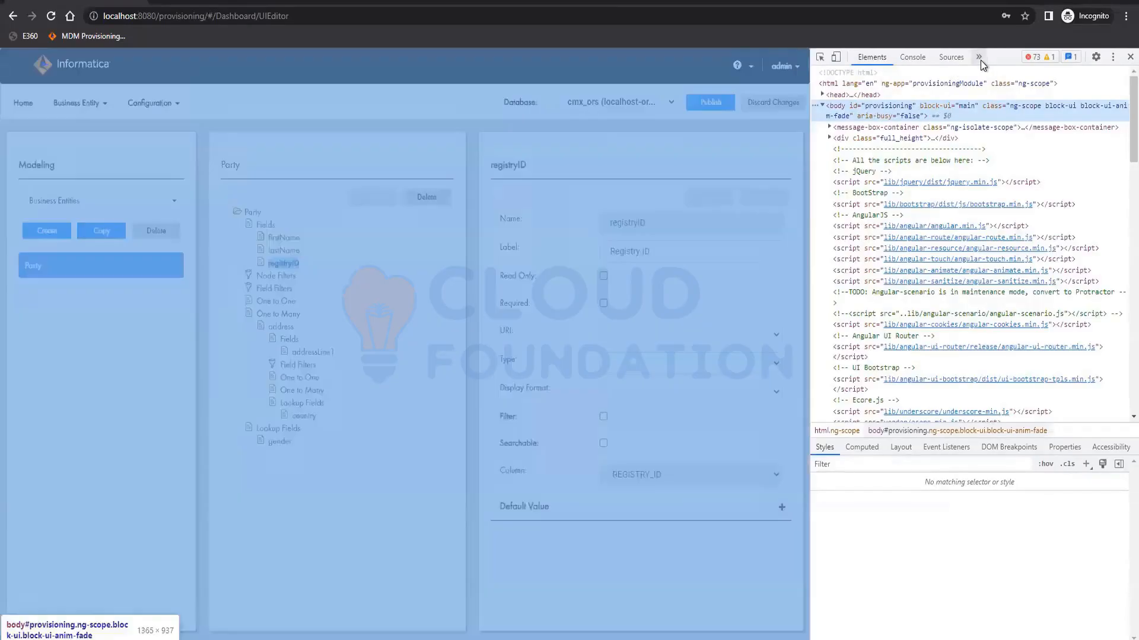
# - Open the Network panel of the browser developer tools
pyautogui.click(979, 57)
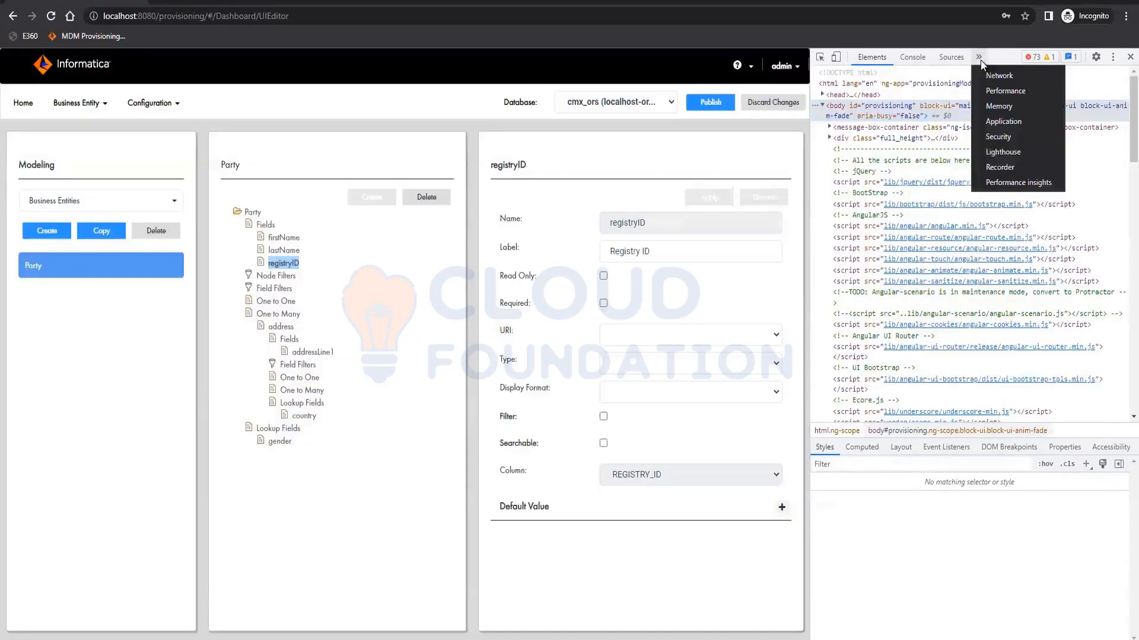
pyautogui.click(1010, 76)
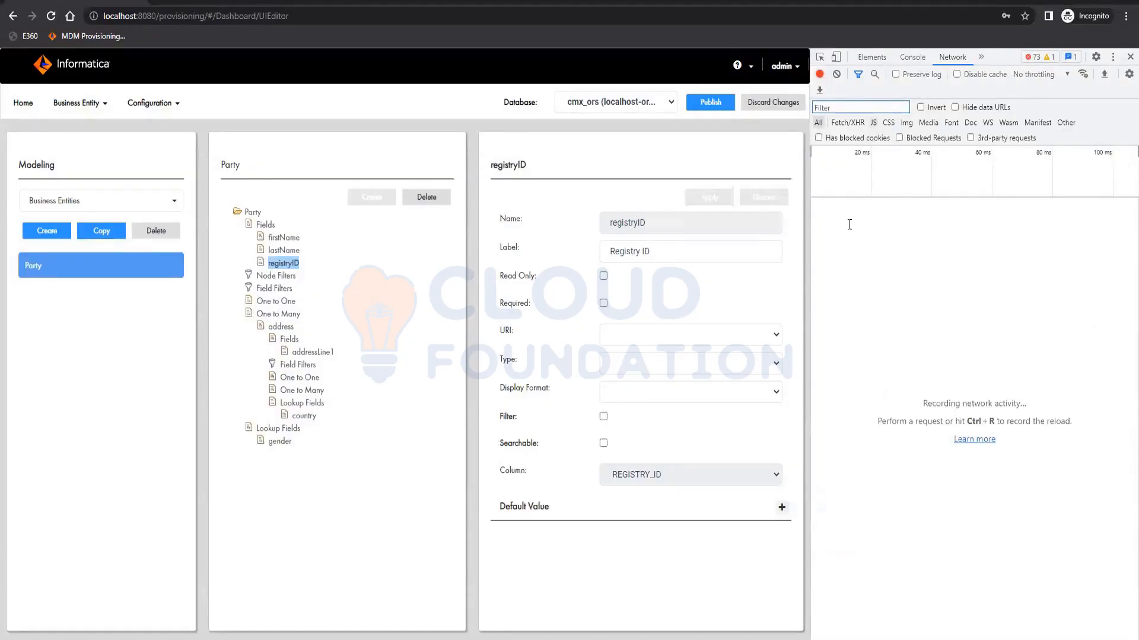
# - Add a Party field using column STATUS, name it status with label Status, and apply
pyautogui.click(265, 229)
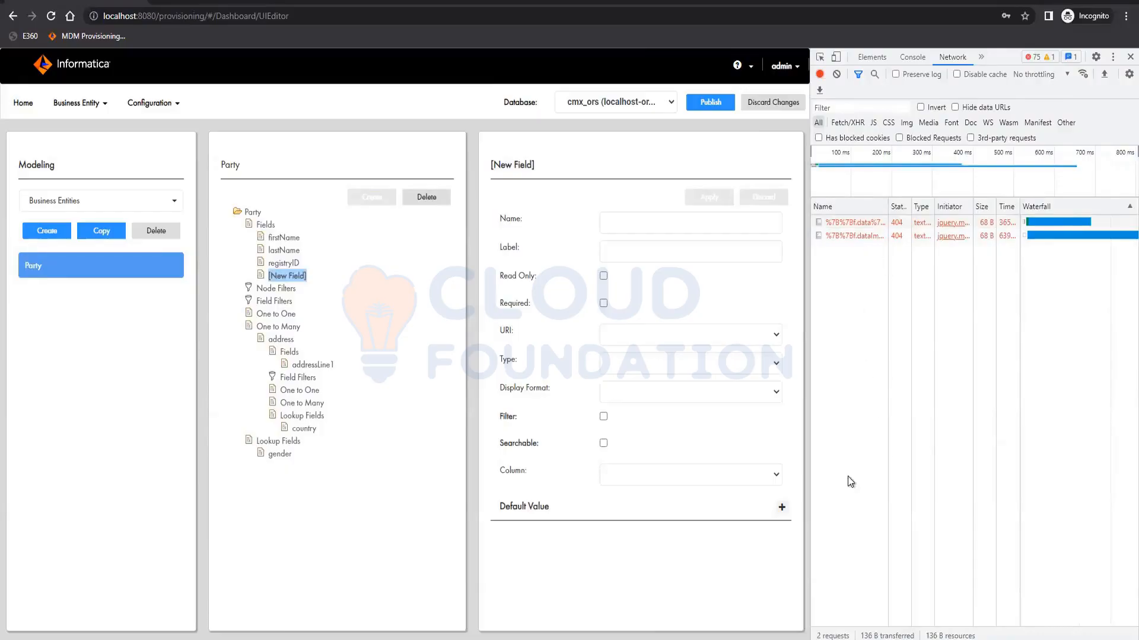
pyautogui.click(610, 228)
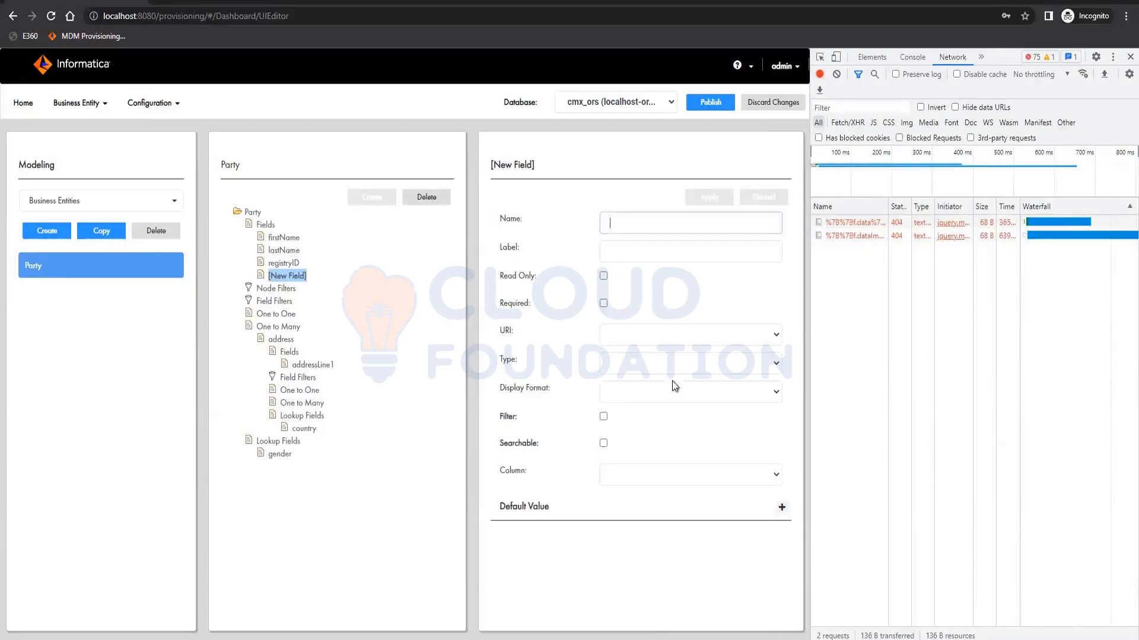
pyautogui.click(685, 470)
pyautogui.click(660, 452)
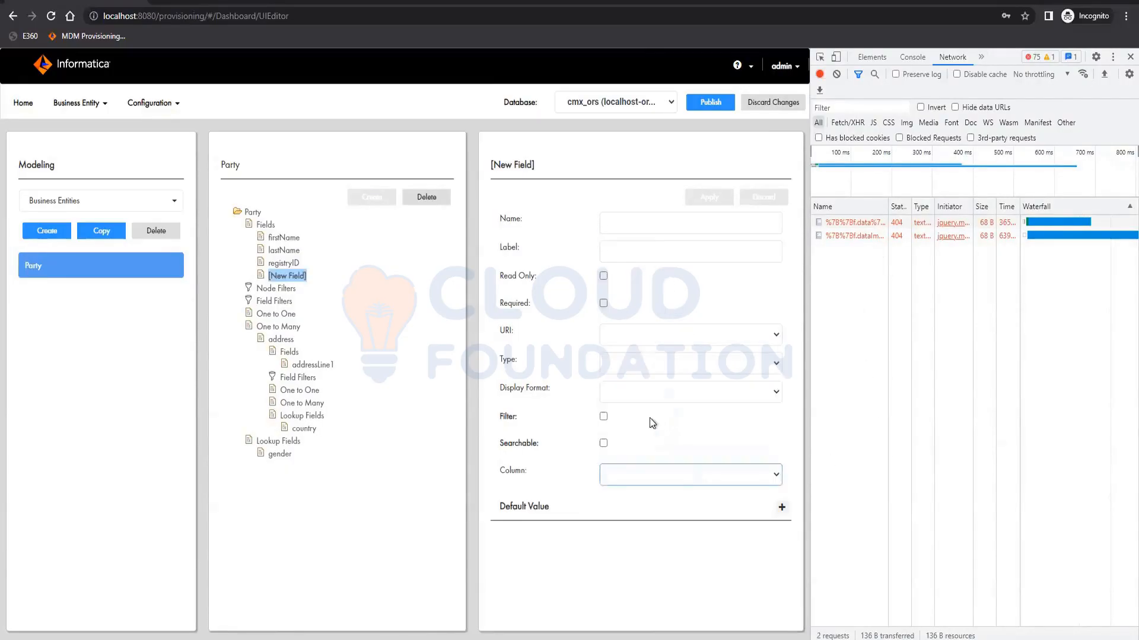
pyautogui.click(635, 224)
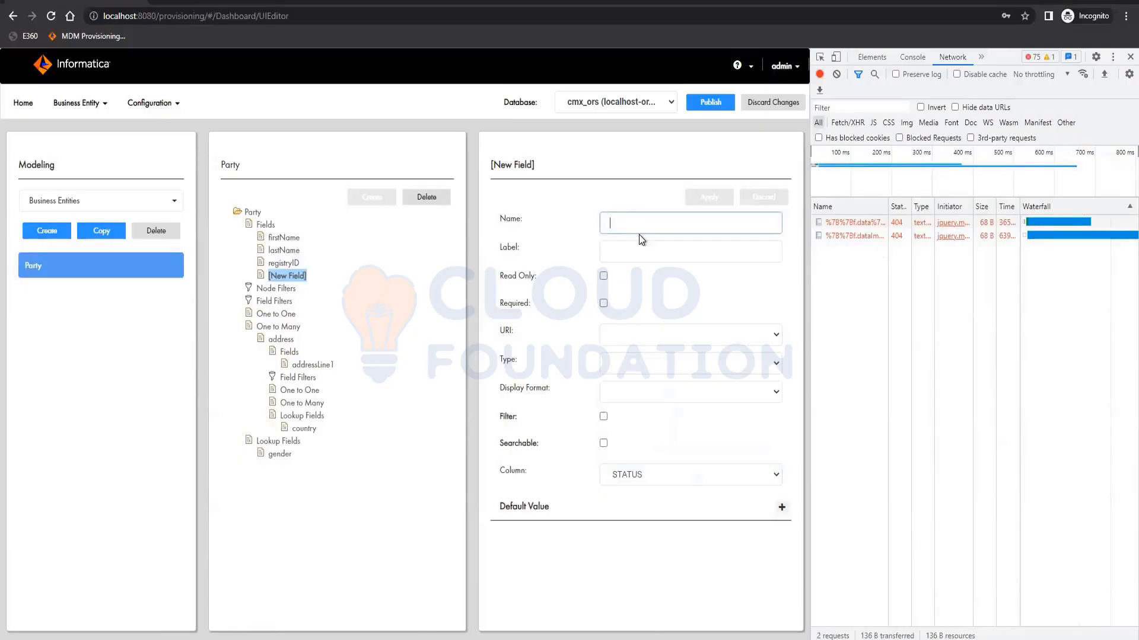
pyautogui.write('stat')
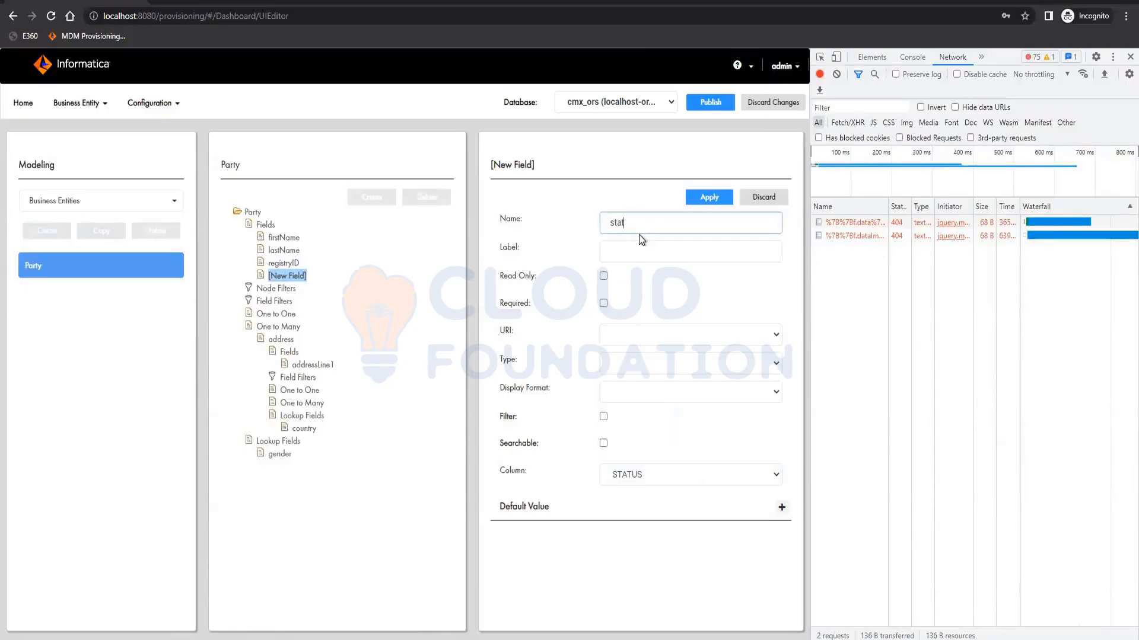
pyautogui.write('us')
pyautogui.press('Tab')
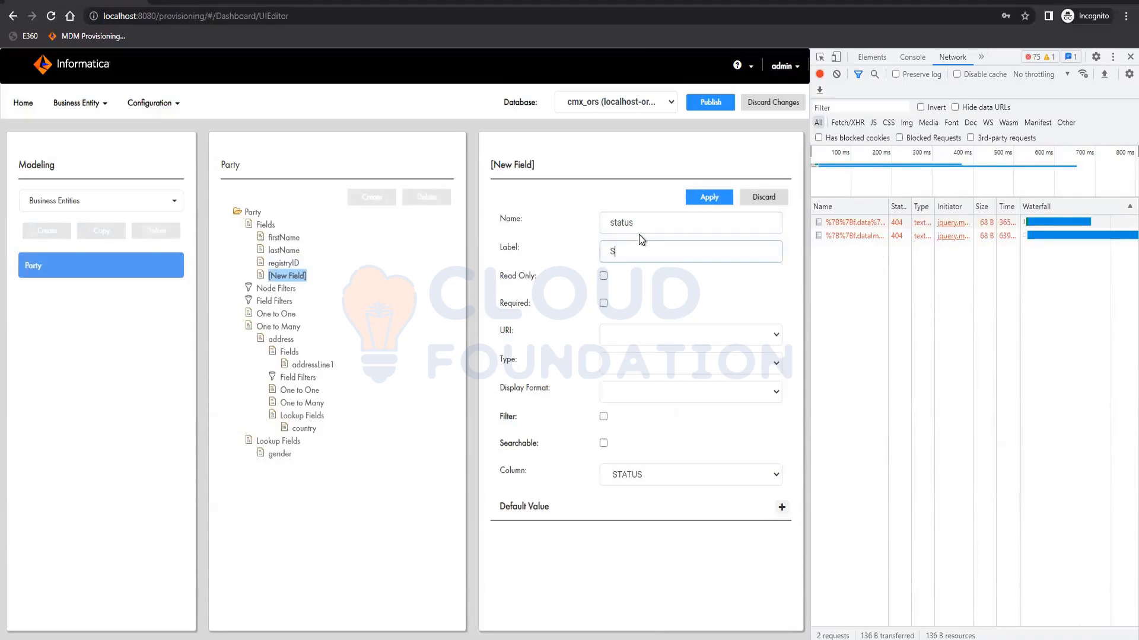
pyautogui.click(710, 200)
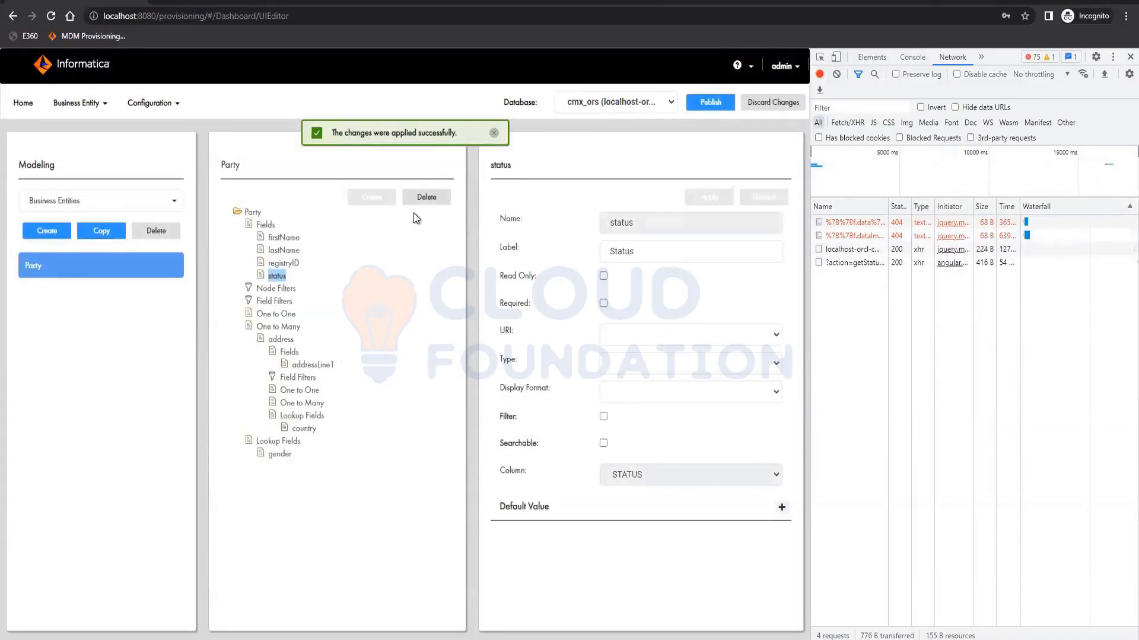
# - Add an address field using column ADDRESS_LINE_2, name it addressLine2 with label Address Line 2, and apply
pyautogui.click(289, 352)
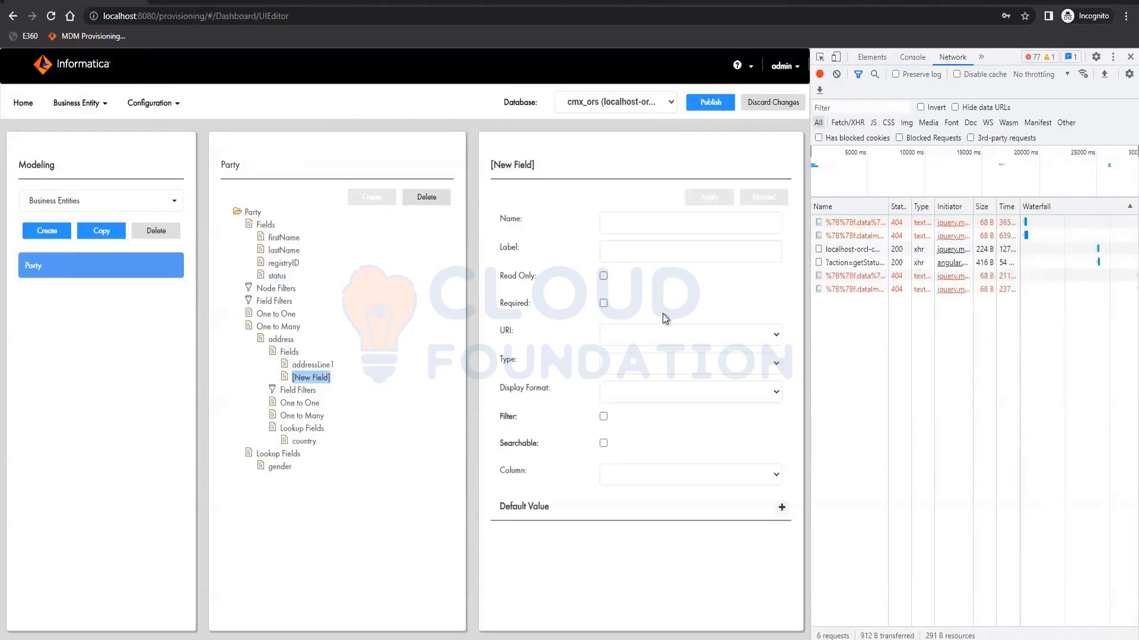
pyautogui.click(776, 471)
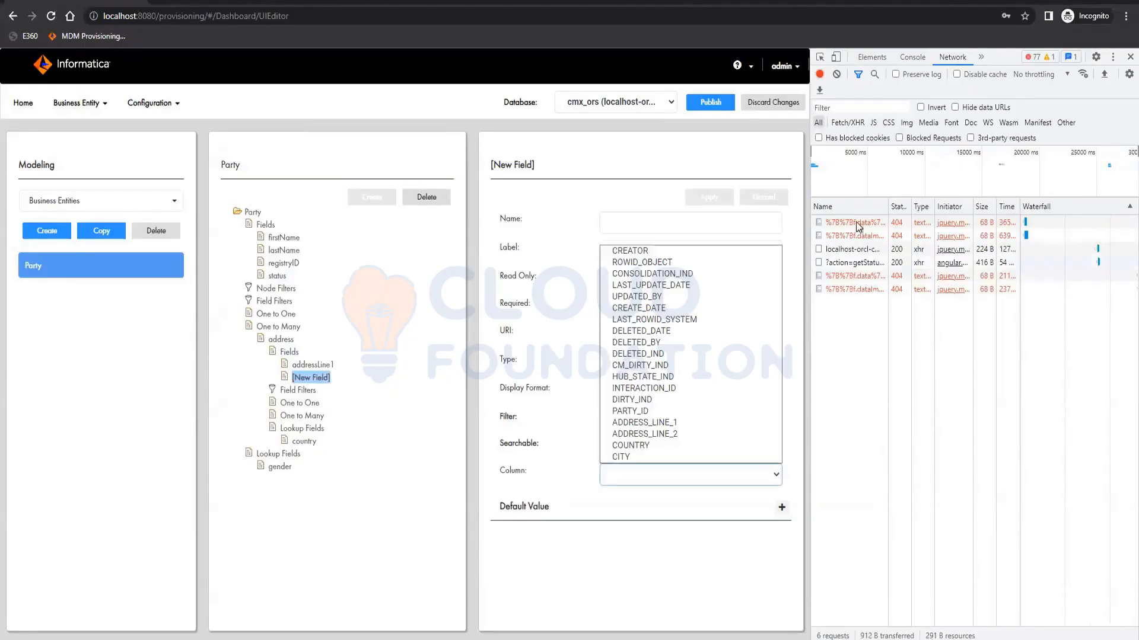
pyautogui.click(671, 436)
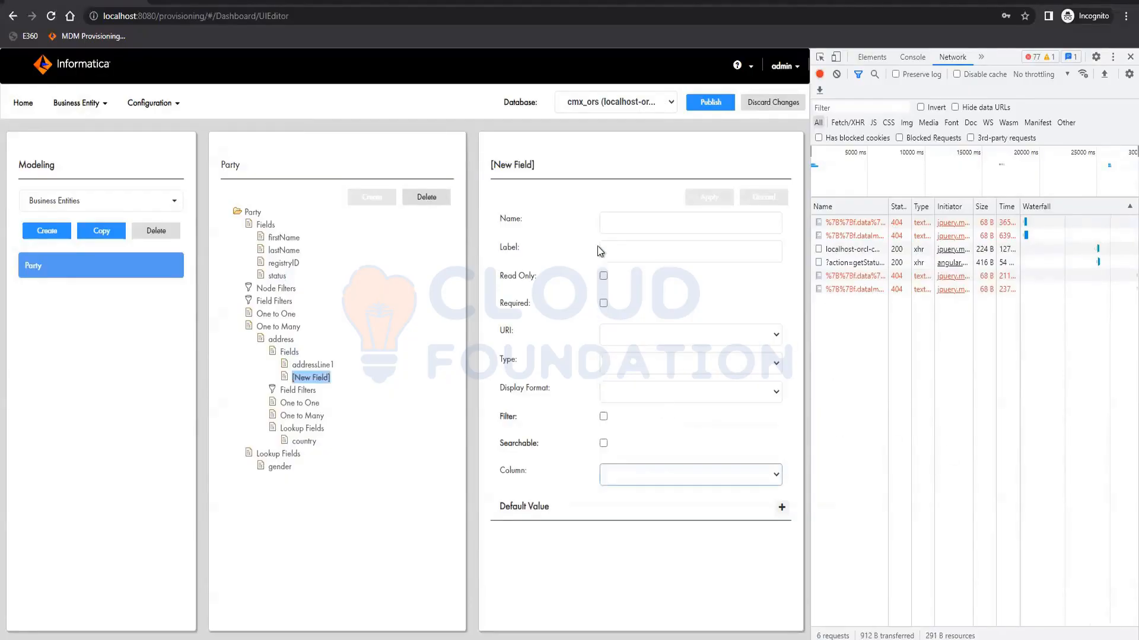
pyautogui.click(627, 226)
pyautogui.write('addres')
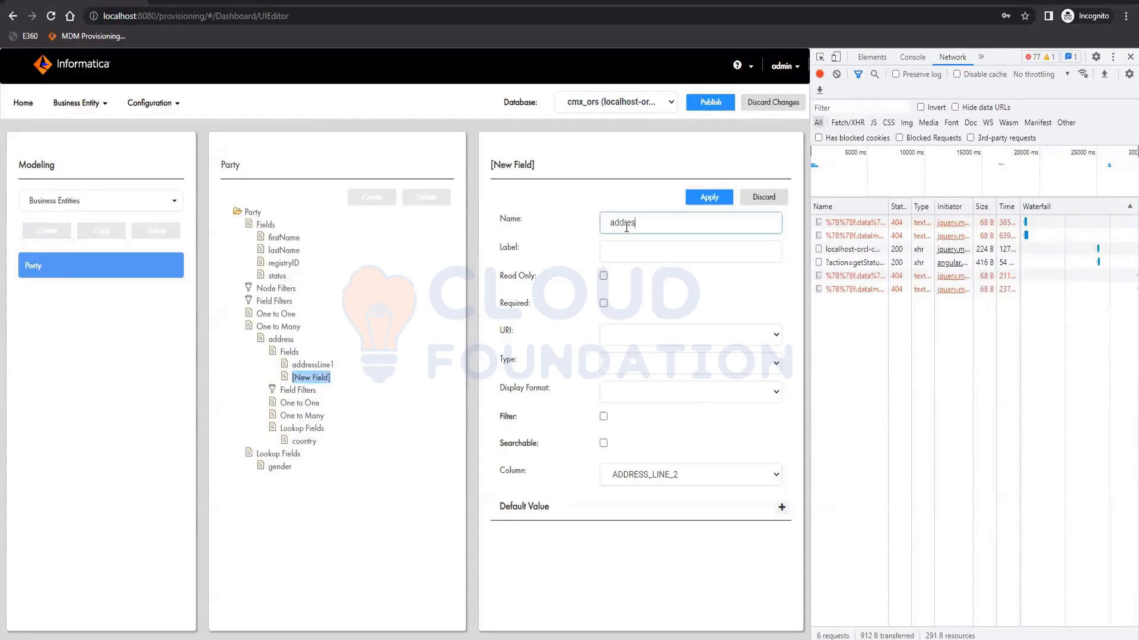
pyautogui.write('sLine2')
pyautogui.press('Tab')
pyautogui.write('Addres')
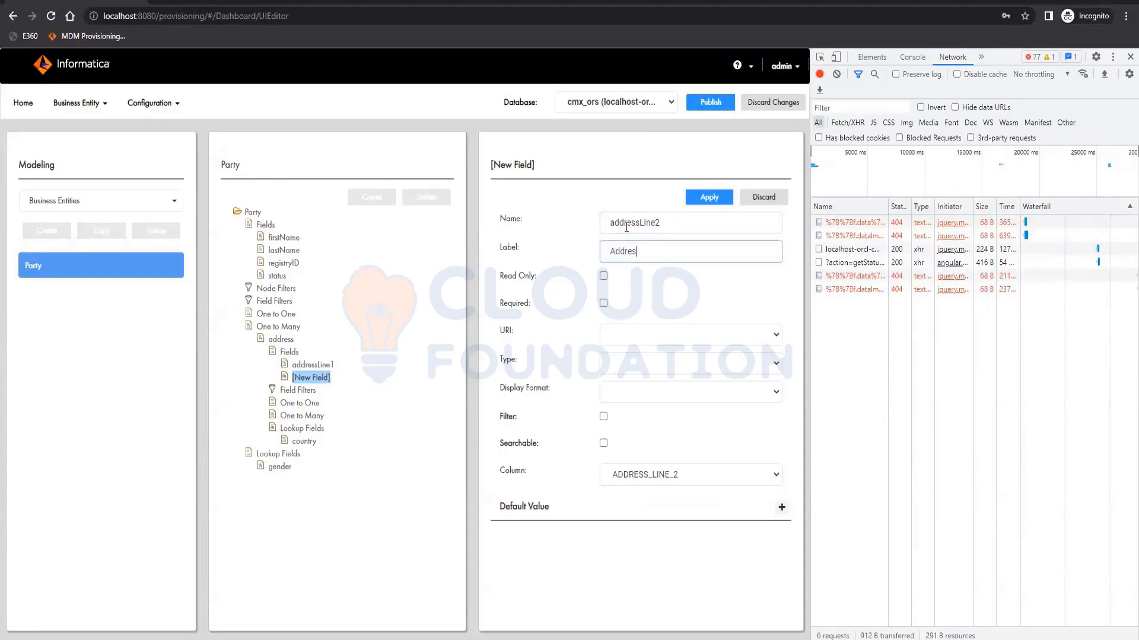
pyautogui.write('s Line 2')
pyautogui.click(714, 197)
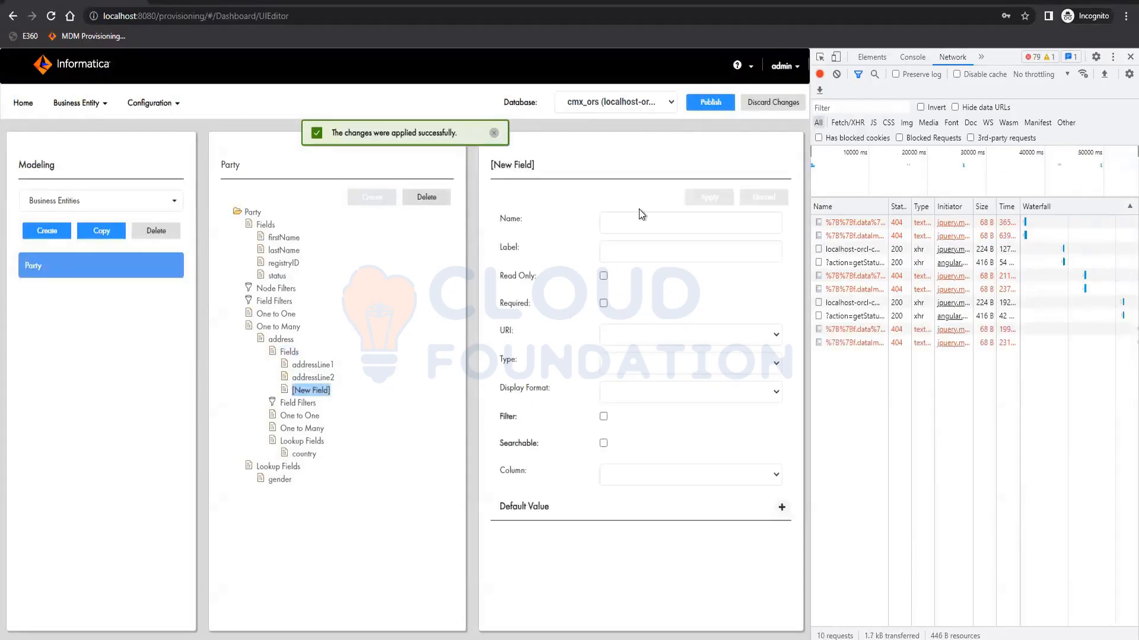
# - Add an address field using column CITY, name it city with label City, and apply
pyautogui.click(668, 478)
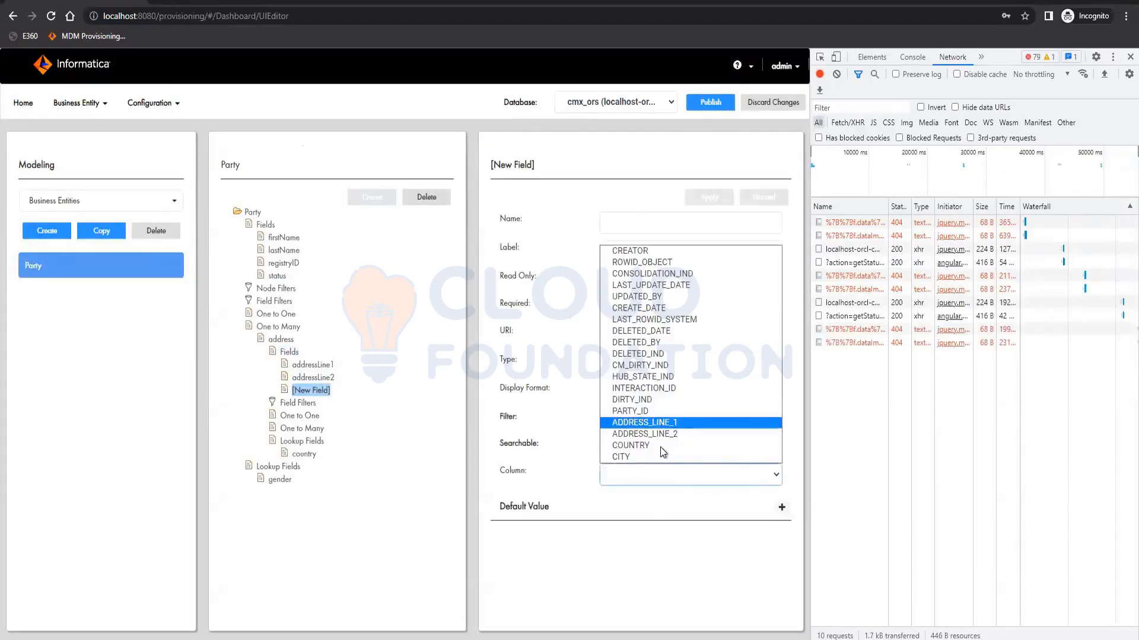
pyautogui.click(654, 454)
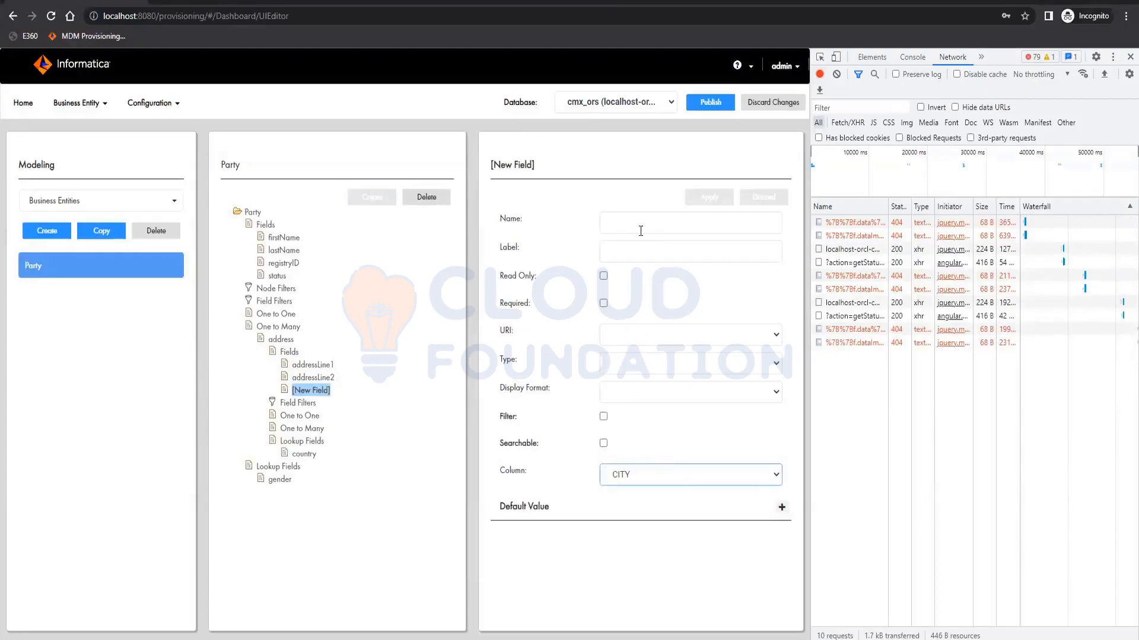
pyautogui.click(641, 229)
pyautogui.write('city')
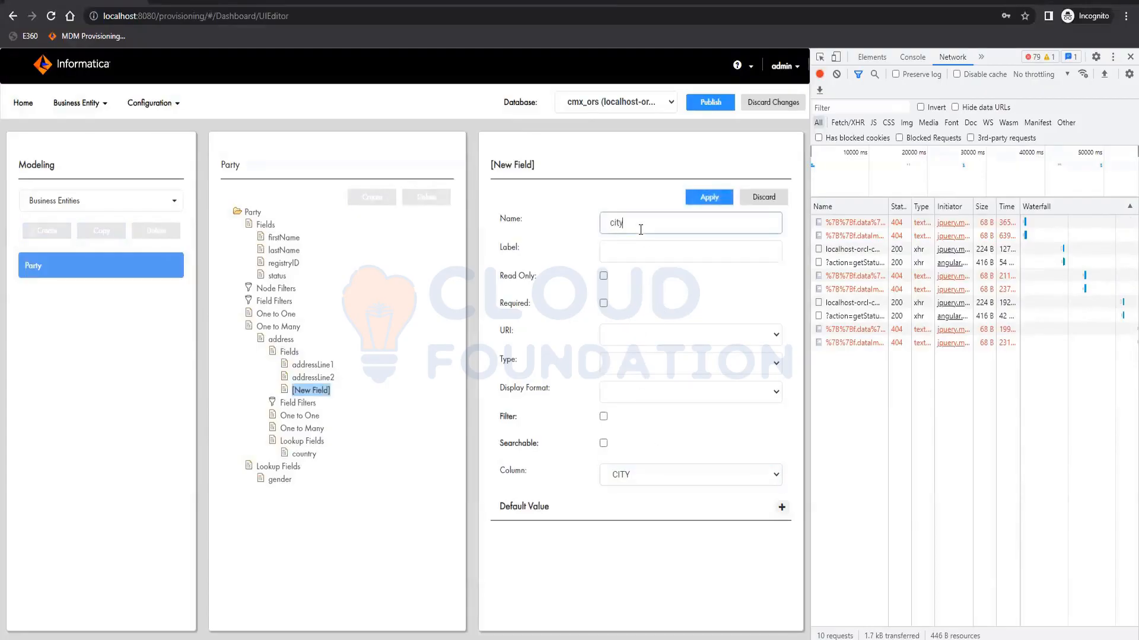
pyautogui.press('Tab')
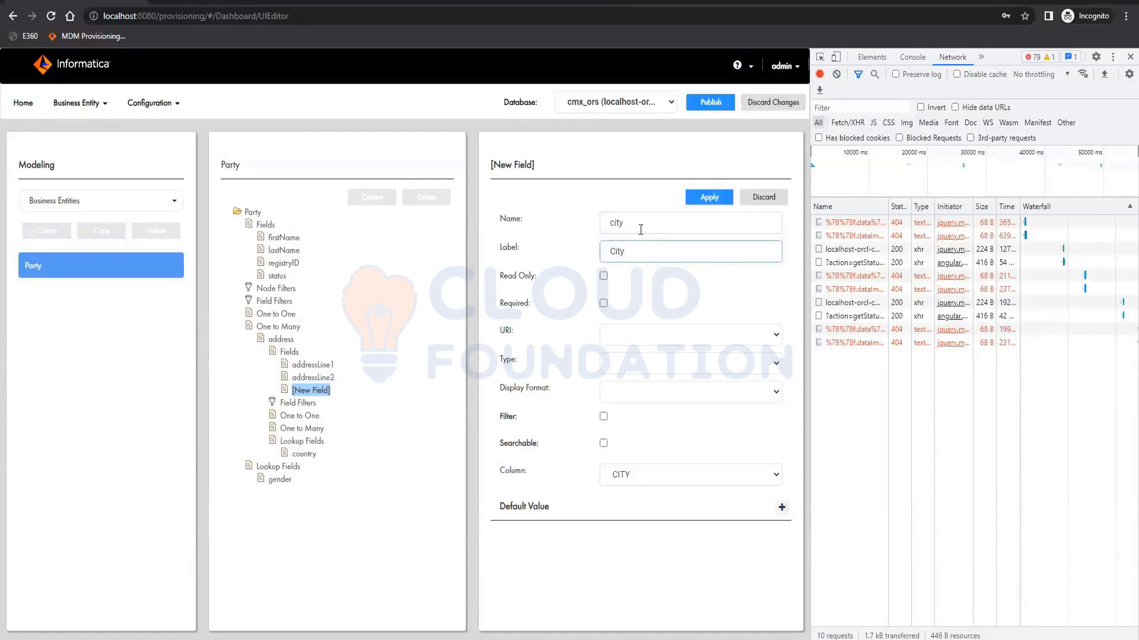
pyautogui.click(714, 197)
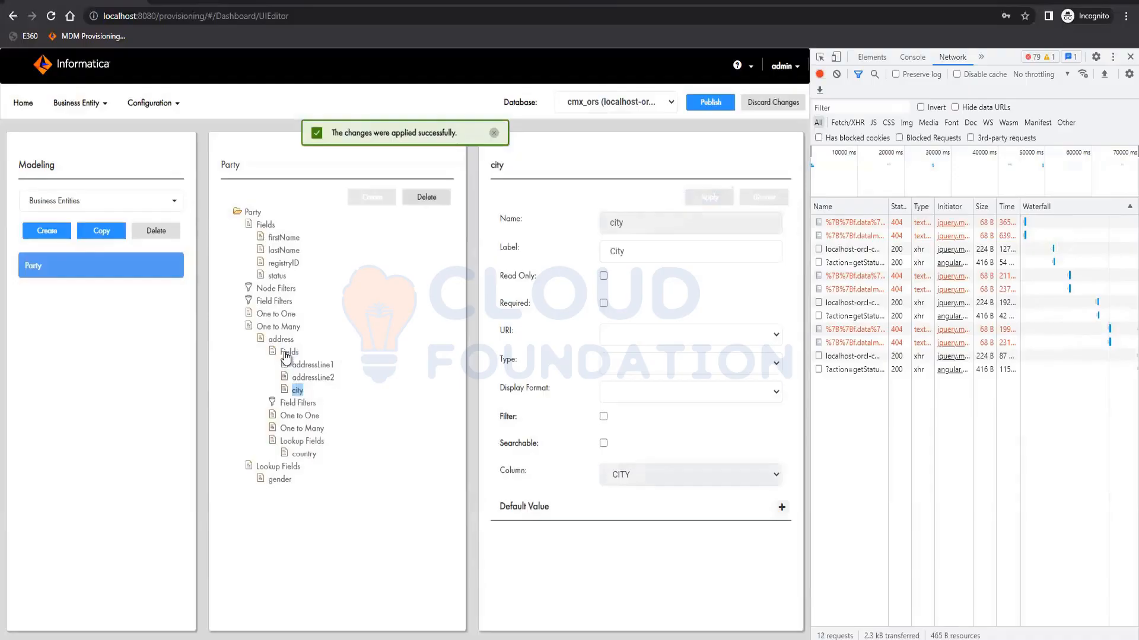
# - Add an address field using column PARTY_ID, name it partyID with label party ID, and apply
pyautogui.click(288, 353)
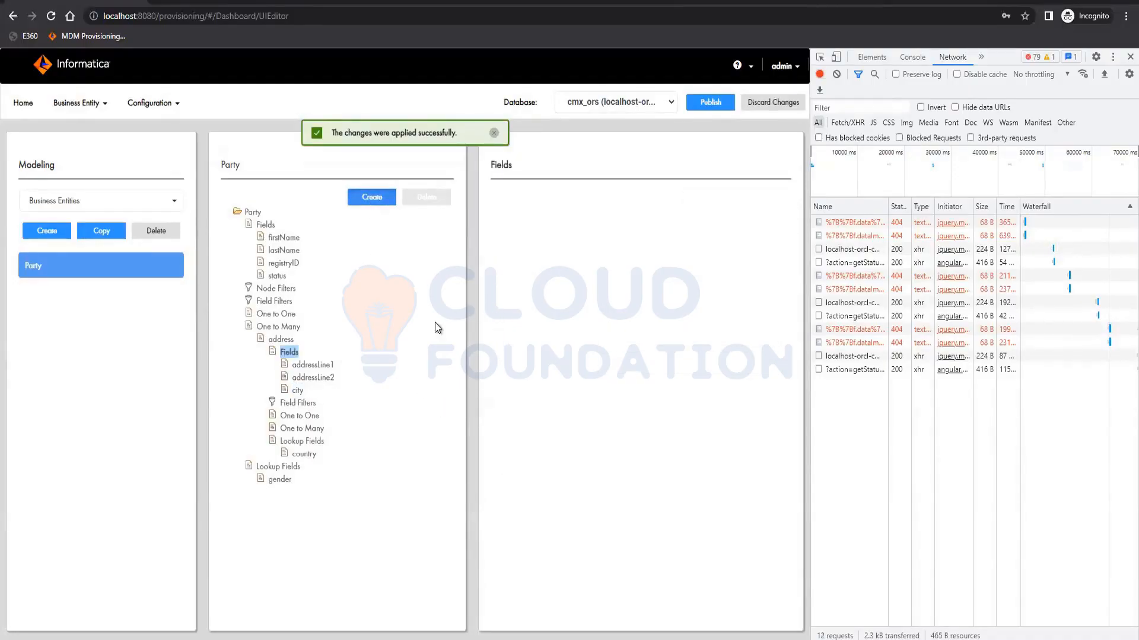
pyautogui.click(372, 197)
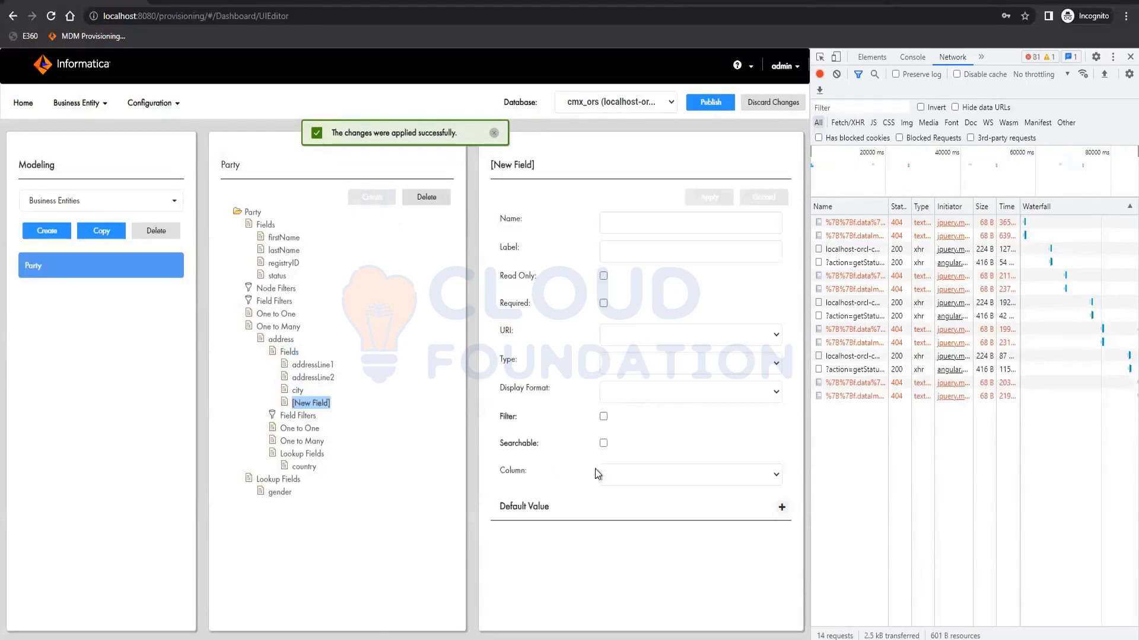
pyautogui.click(639, 478)
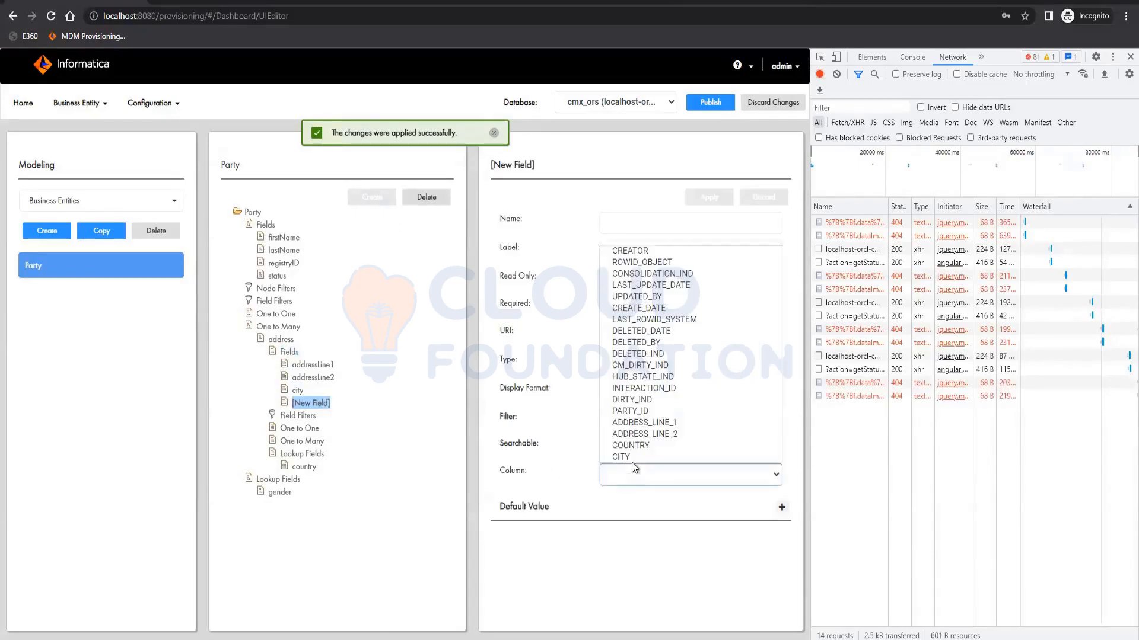
pyautogui.click(646, 406)
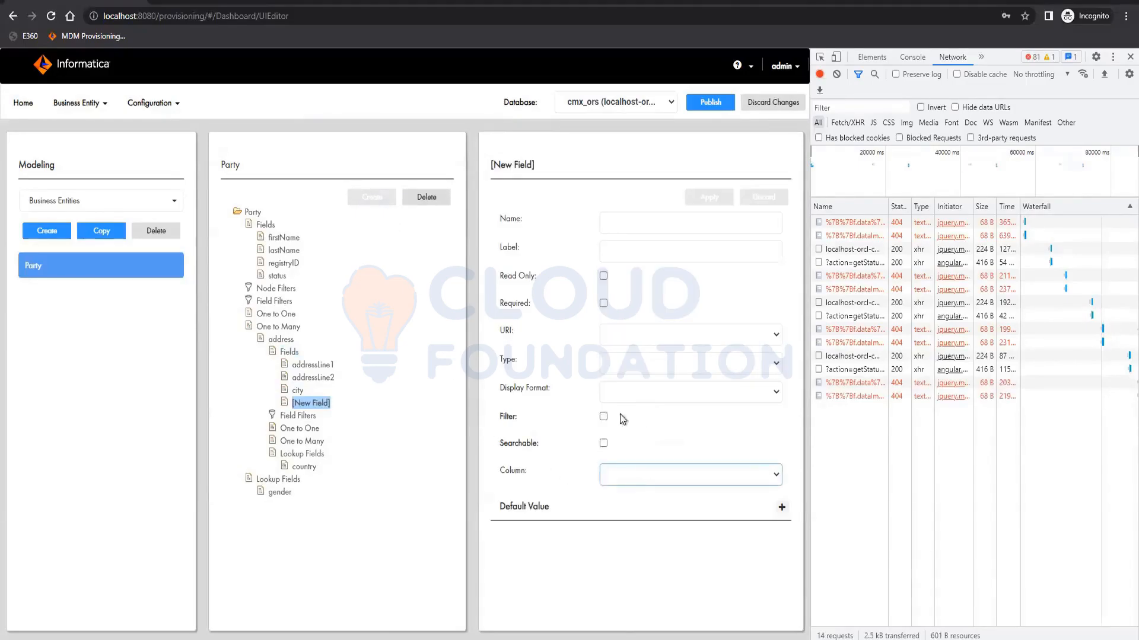
pyautogui.click(632, 228)
pyautogui.write('partyID')
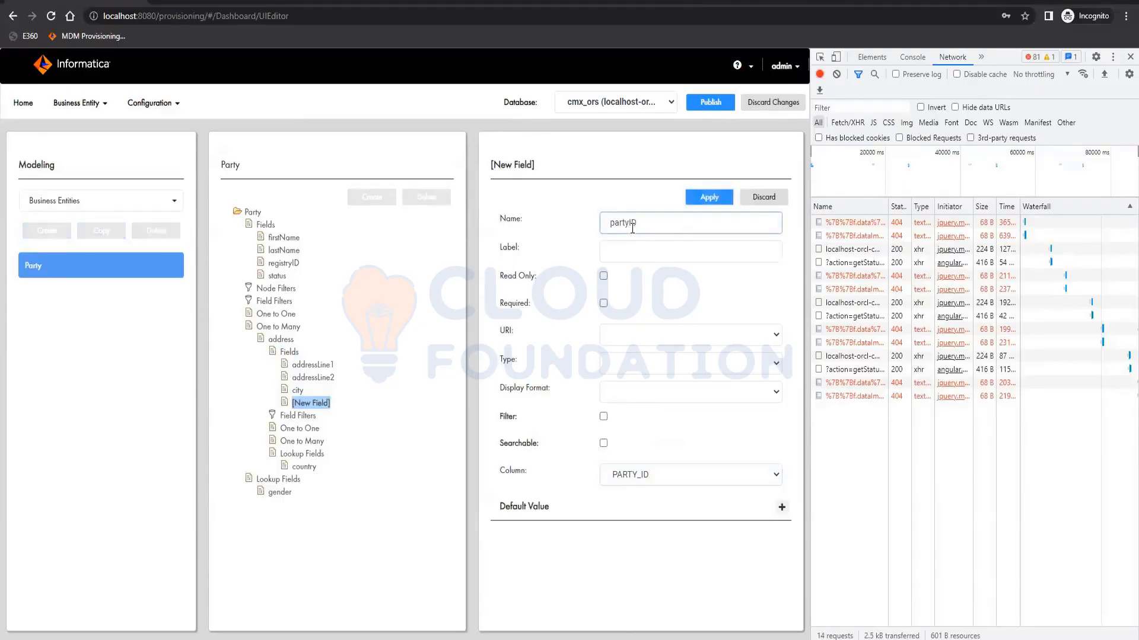
pyautogui.press('Tab')
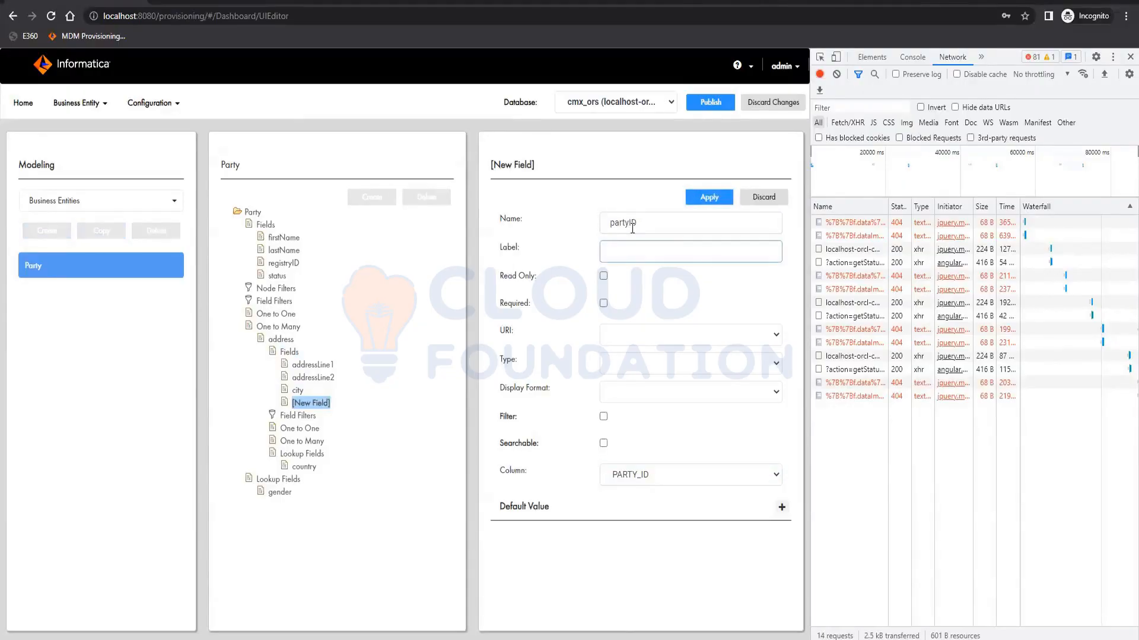
pyautogui.write('party ID')
pyautogui.click(701, 197)
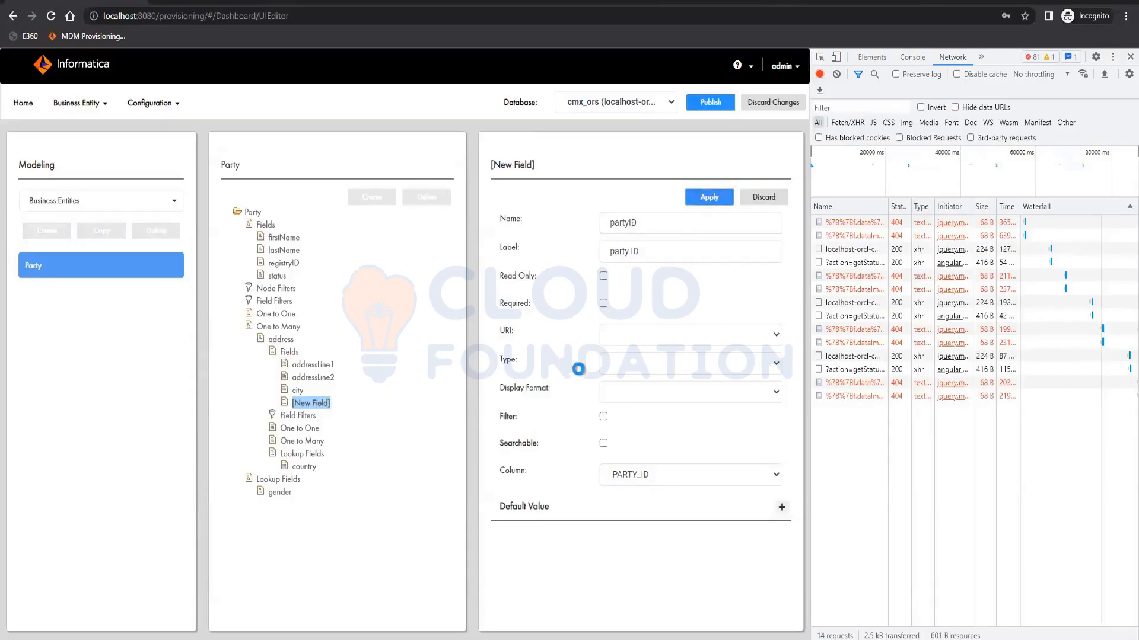
# - Make the partyID field read-only, apply, and publish the changes
pyautogui.click(603, 276)
pyautogui.click(705, 194)
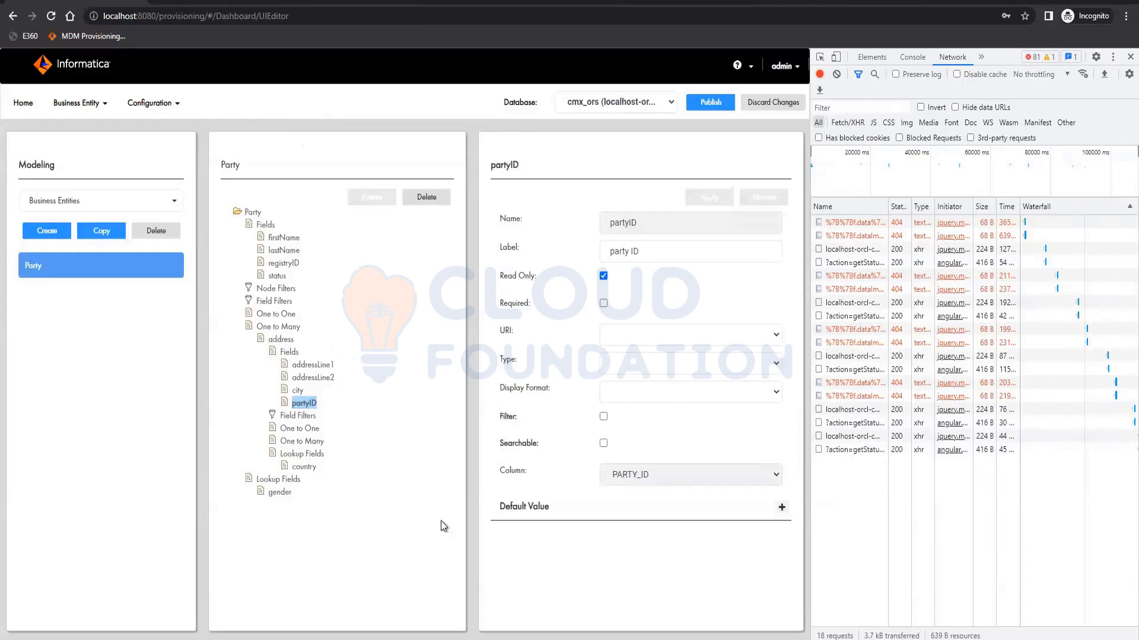
pyautogui.click(707, 107)
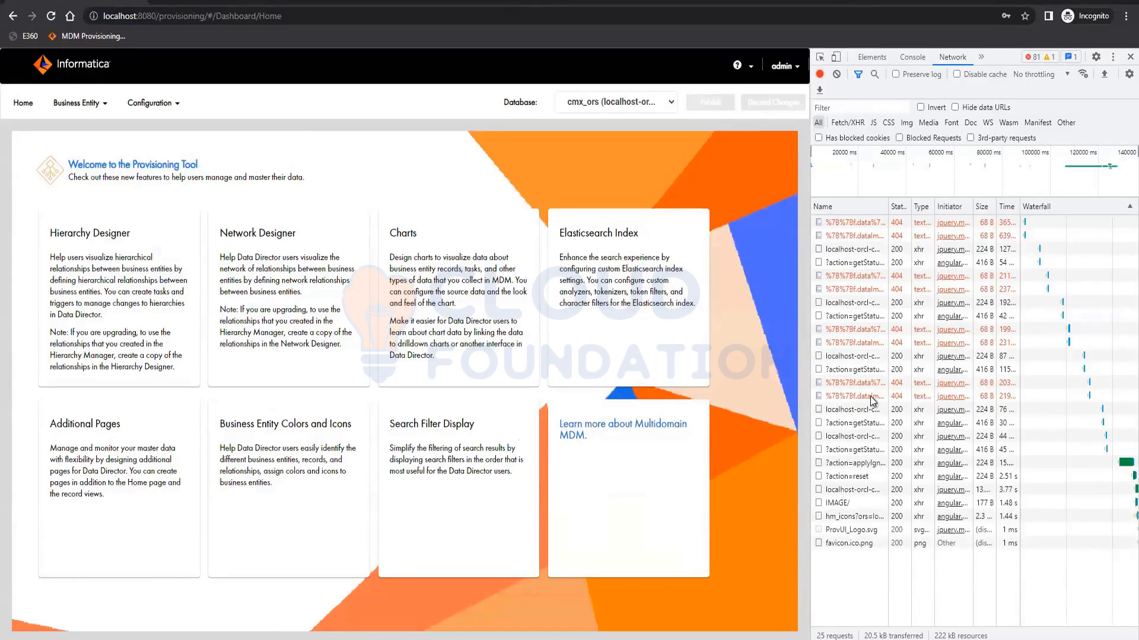
# - Inspect the headers of one of the failed image requests in the Network panel
pyautogui.click(889, 396)
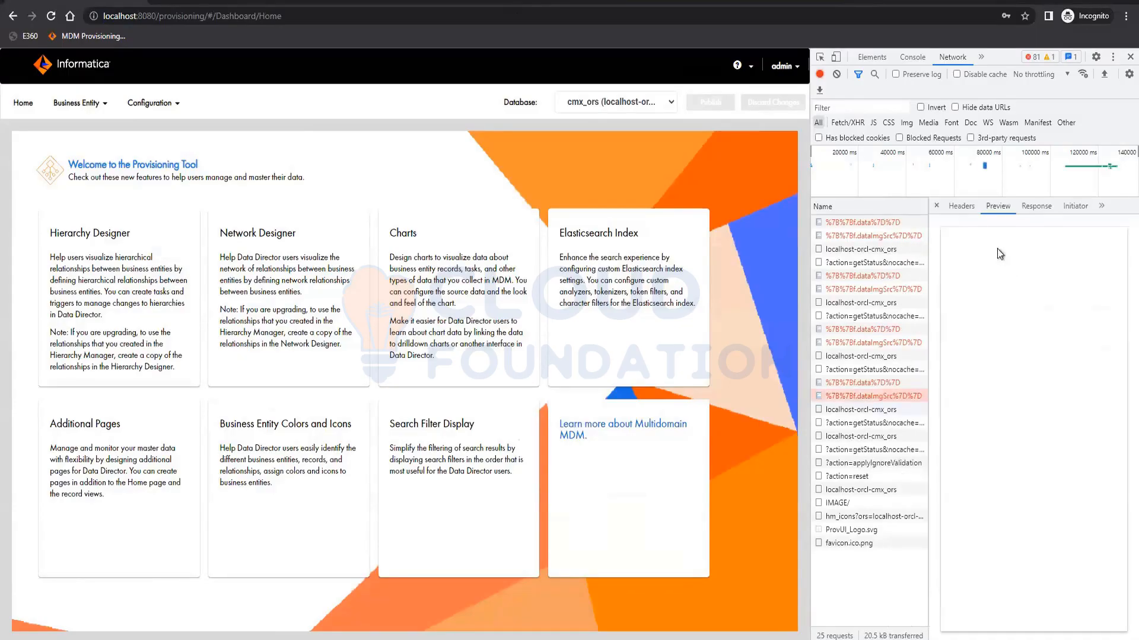
pyautogui.click(1036, 206)
pyautogui.click(959, 207)
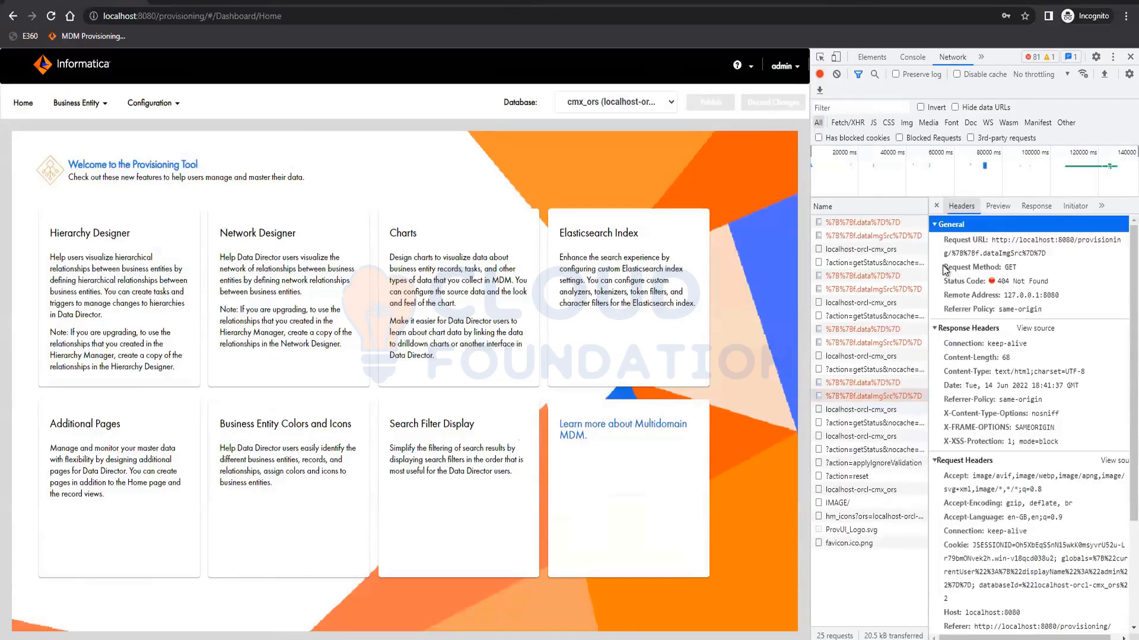
pyautogui.moveTo(997, 282); pyautogui.dragTo(1043, 289)
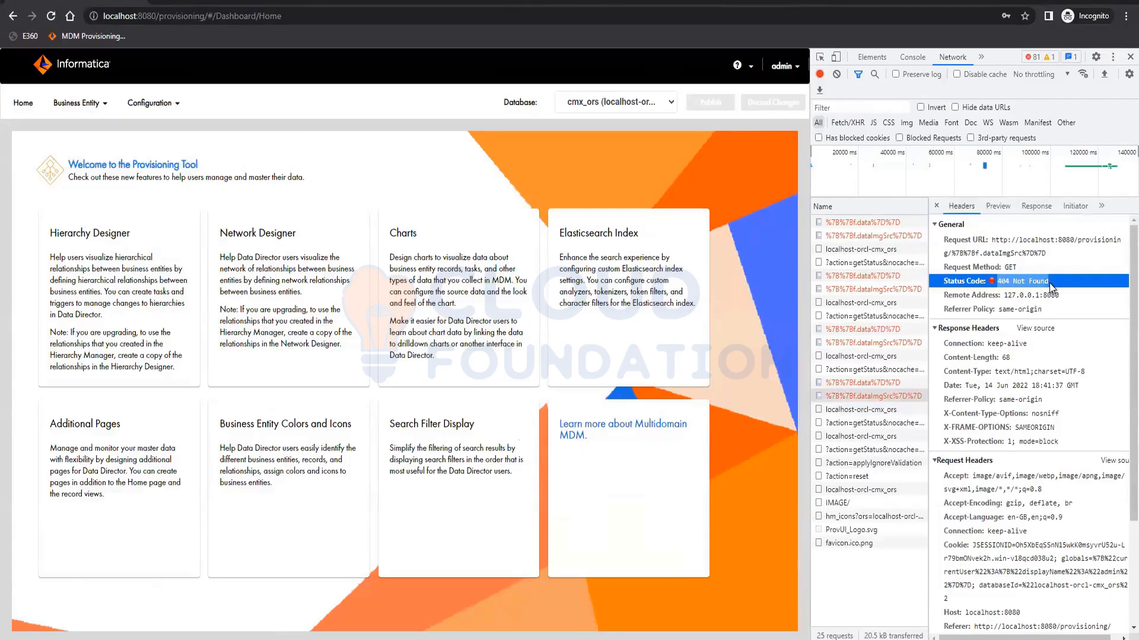
pyautogui.scroll(-3, 1015, 458)
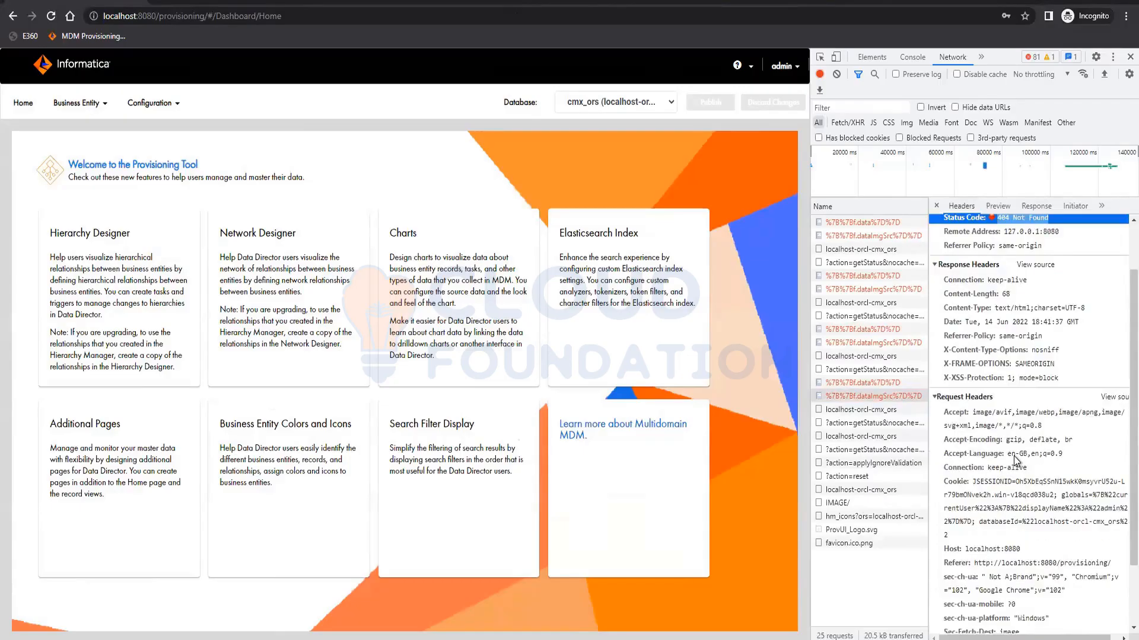
pyautogui.click(855, 387)
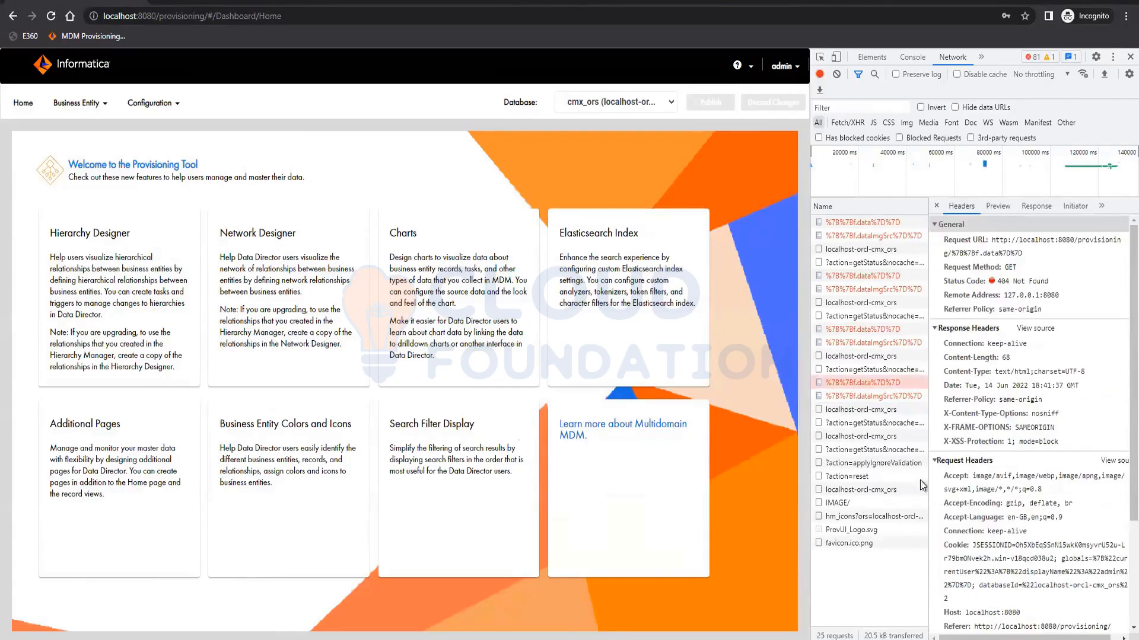
pyautogui.scroll(-3, 988, 609)
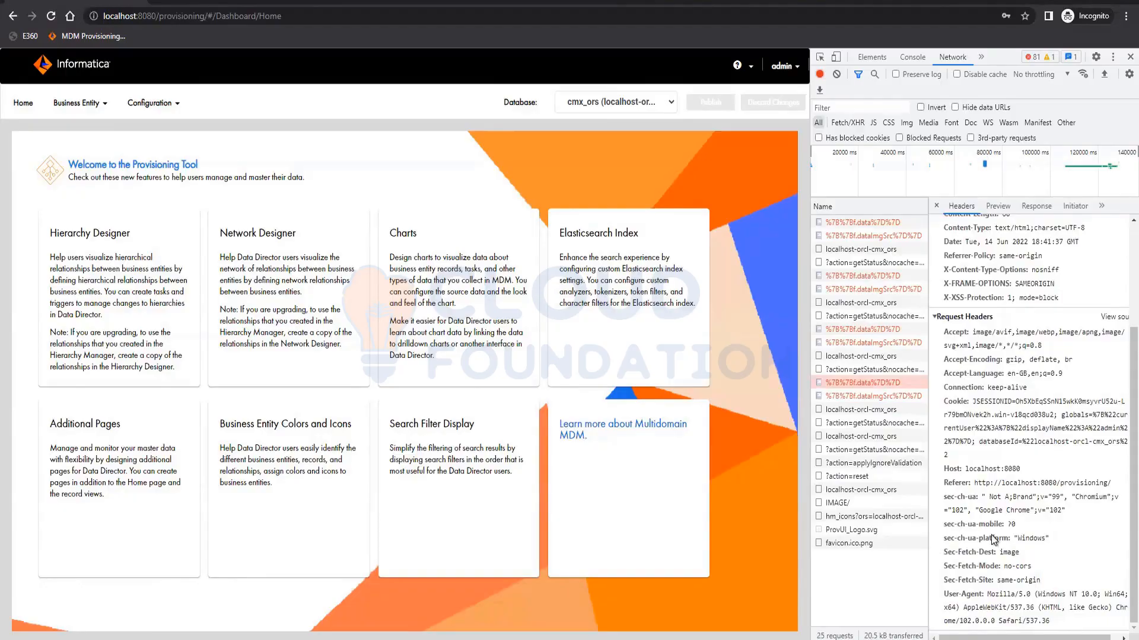
pyautogui.scroll(3, 993, 539)
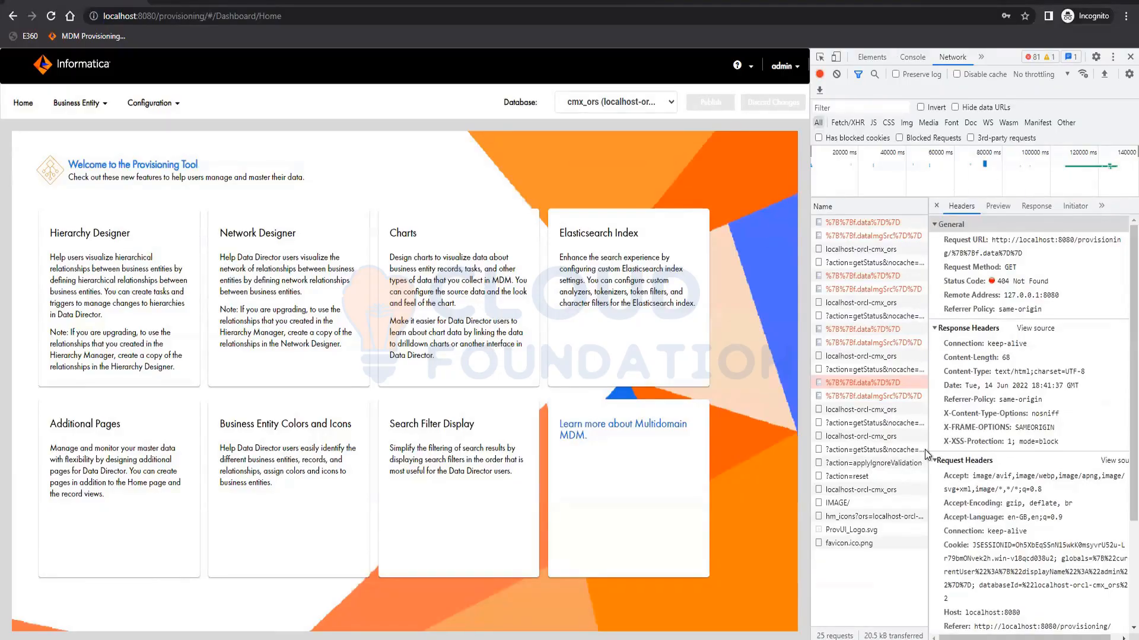
pyautogui.click(936, 206)
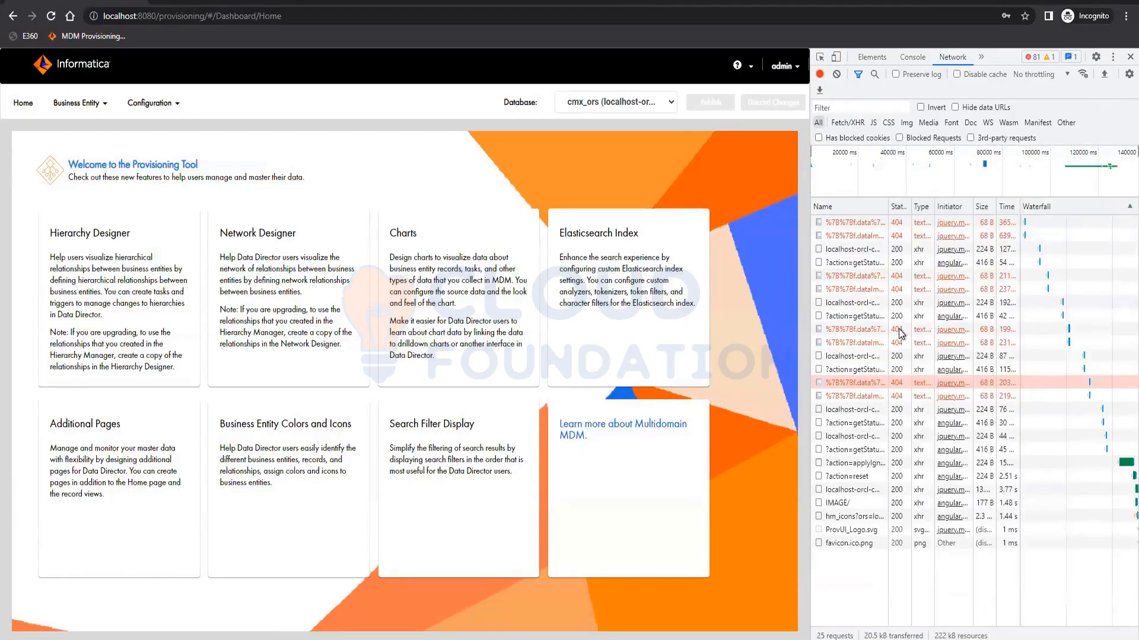
# - Enable Preserve log and export the network log as a HAR file named localhost in Downloads
pyautogui.click(896, 74)
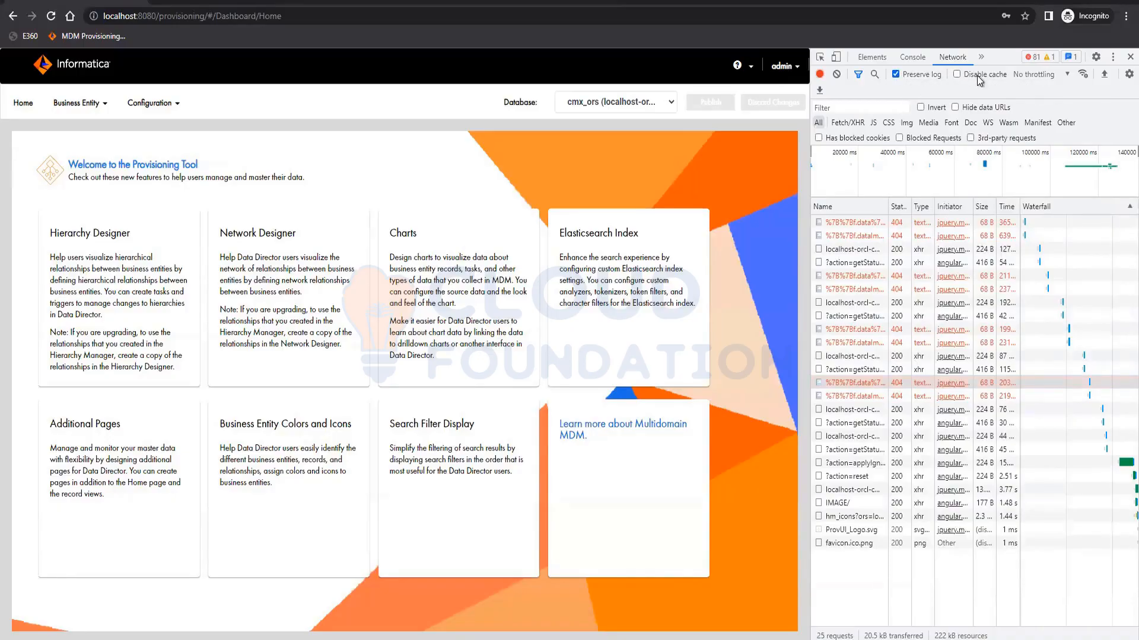
pyautogui.click(820, 91)
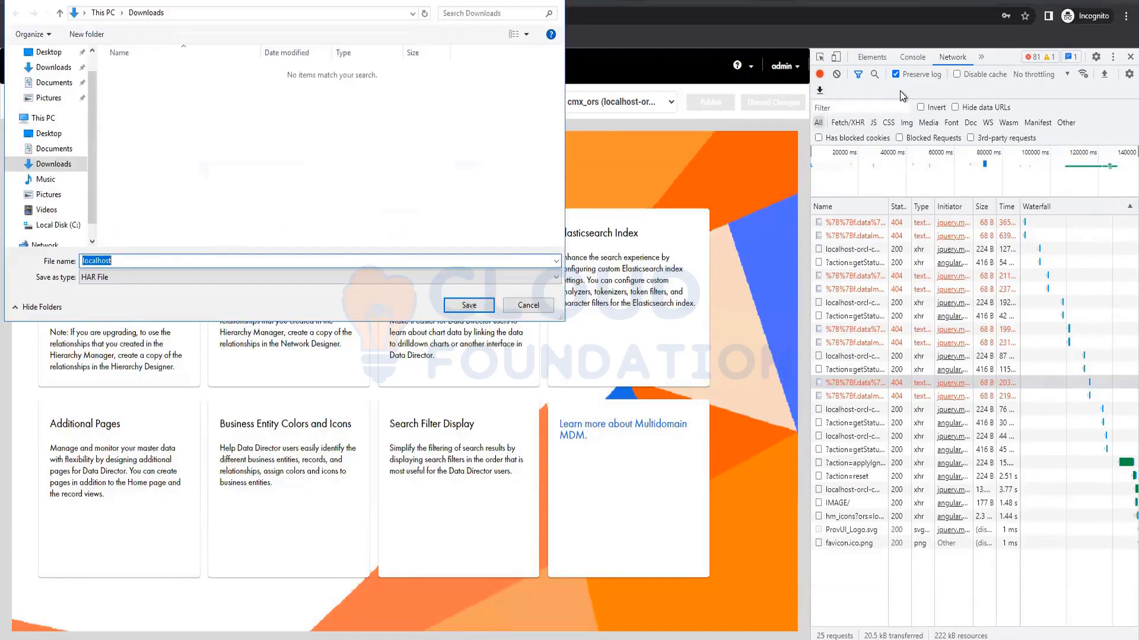
pyautogui.click(101, 277)
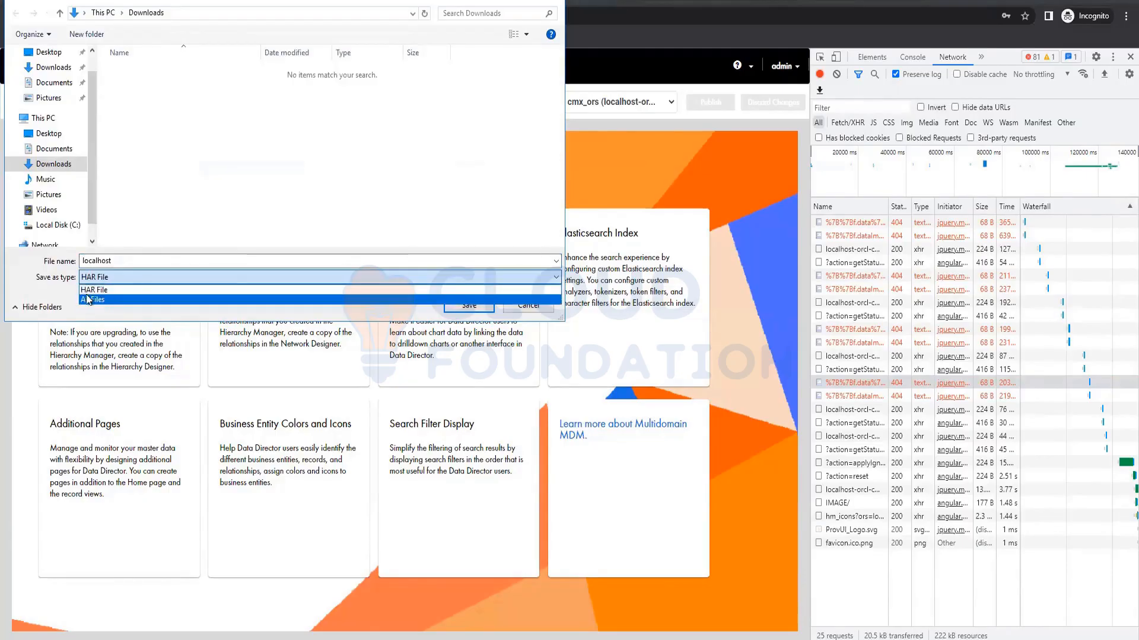
pyautogui.click(305, 236)
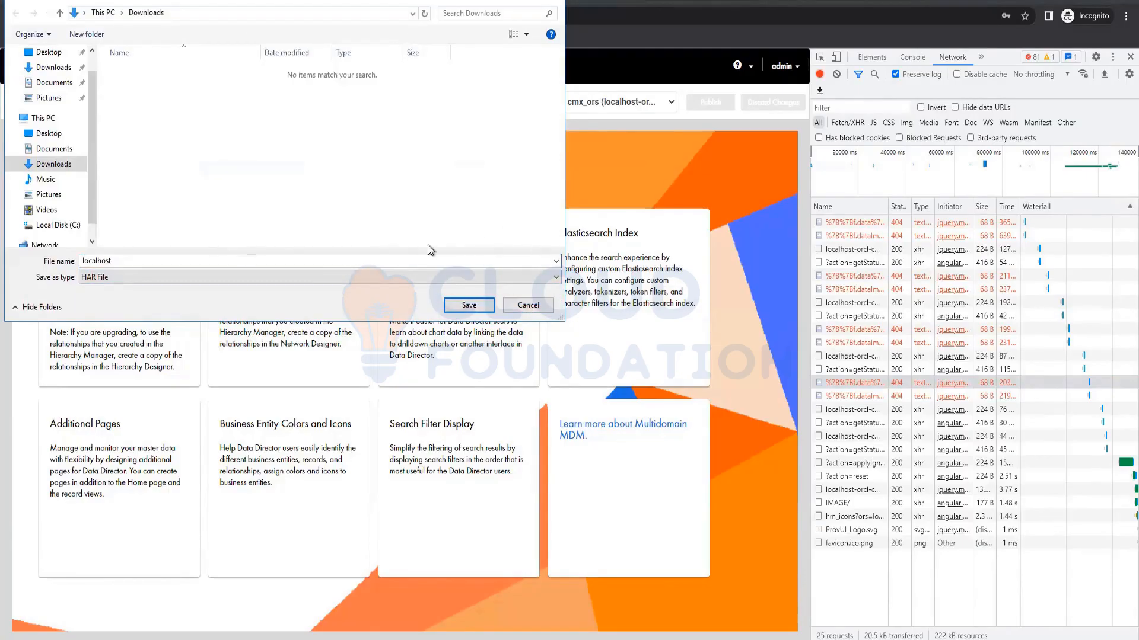
pyautogui.click(527, 305)
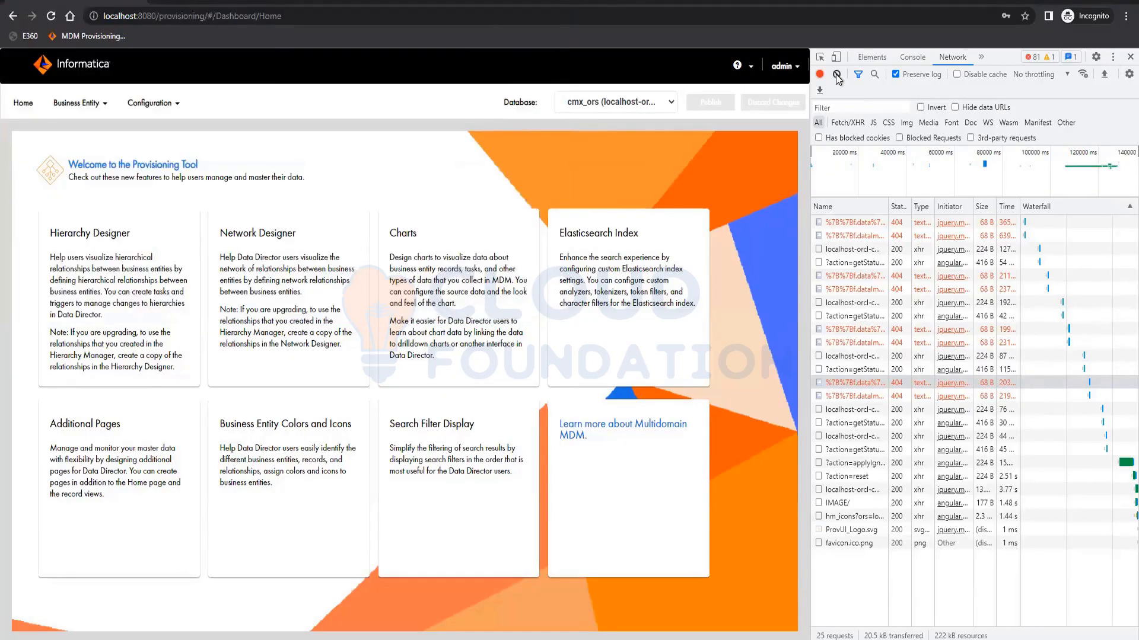
# - Clear the network log, stop recording, and close the developer tools
pyautogui.click(835, 75)
pyautogui.click(821, 75)
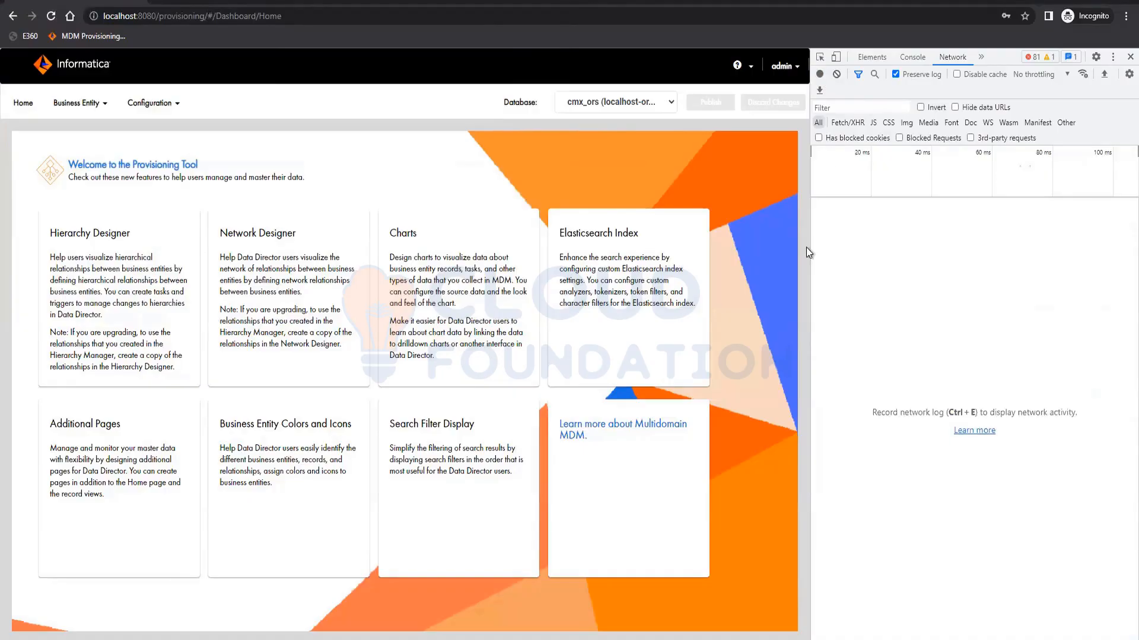
pyautogui.click(1130, 58)
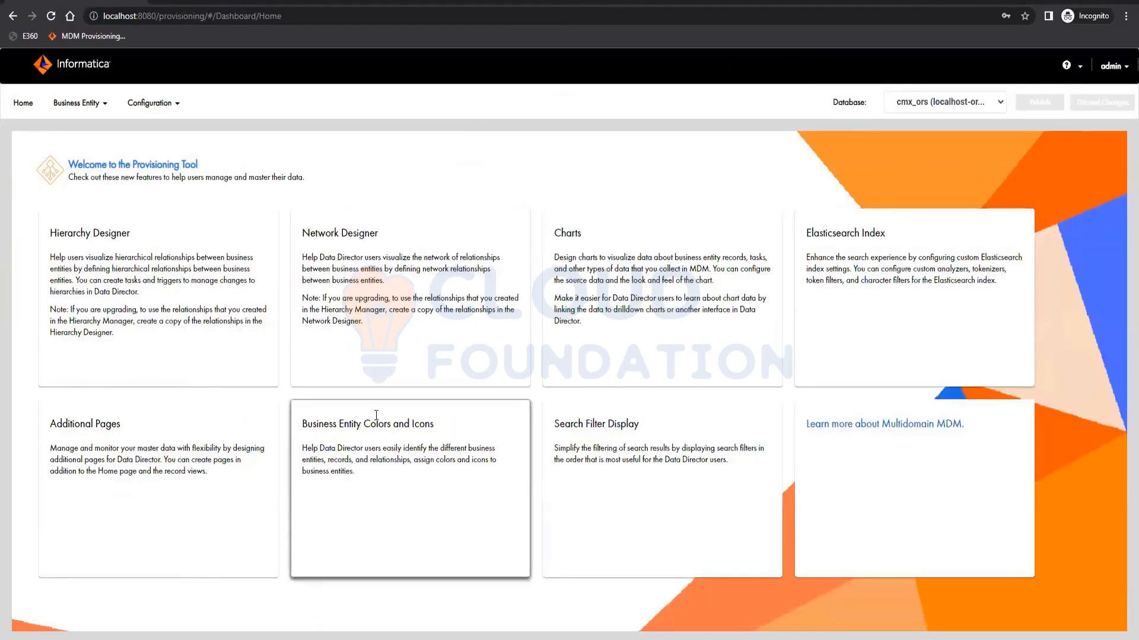
# - Reopen the Party business entity in Modeling and review its address fields and lookup fields in the tree
pyautogui.click(88, 106)
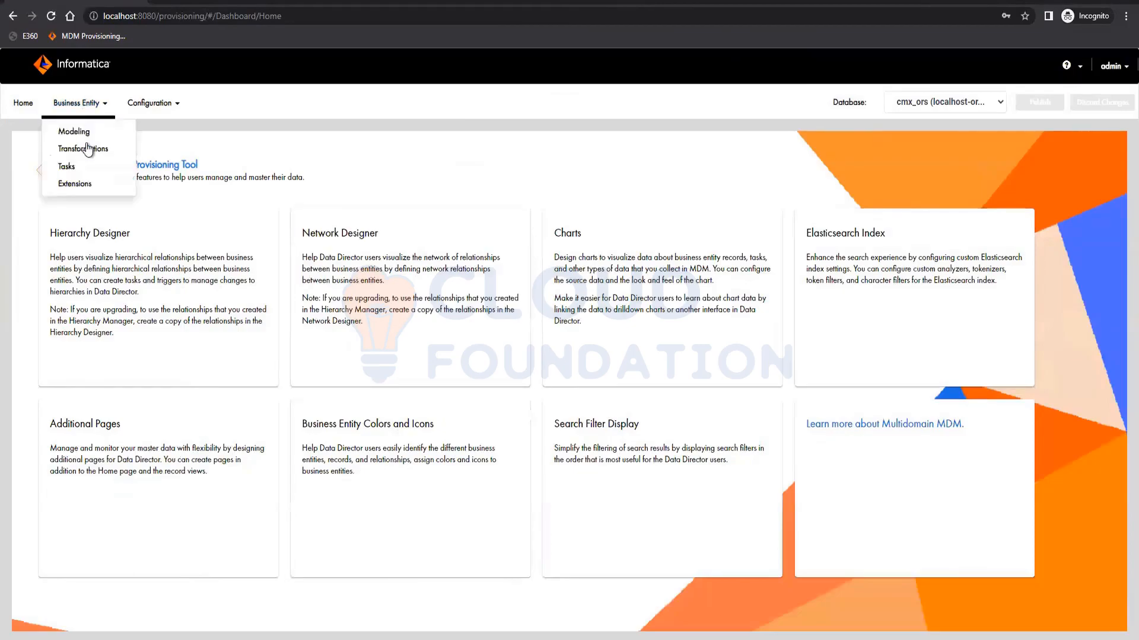
pyautogui.click(87, 138)
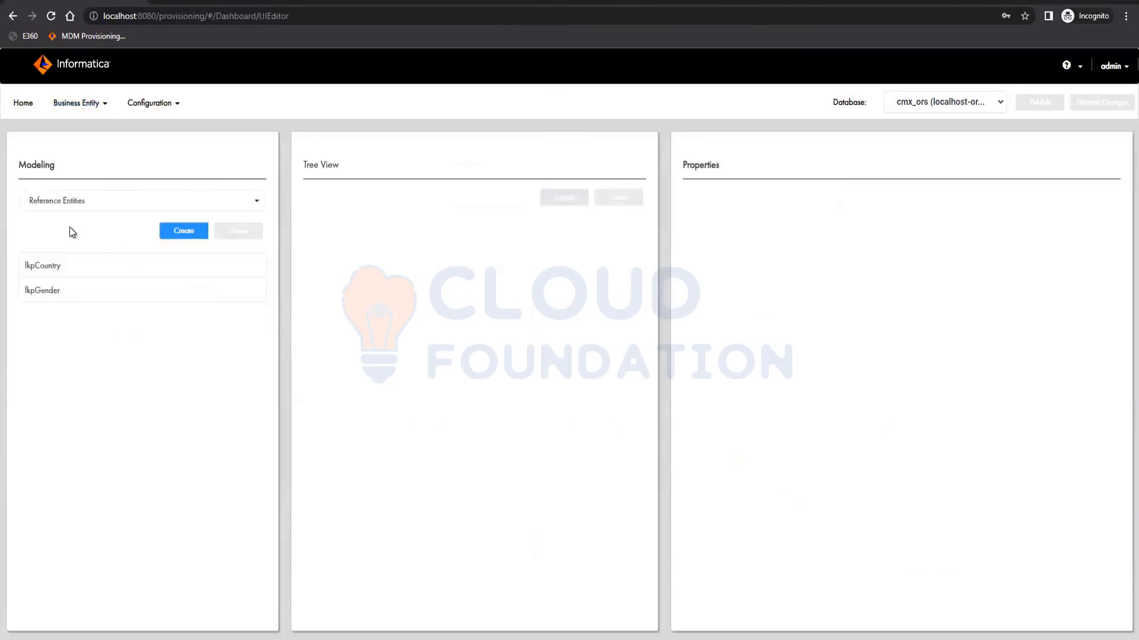
pyautogui.click(70, 203)
pyautogui.click(67, 241)
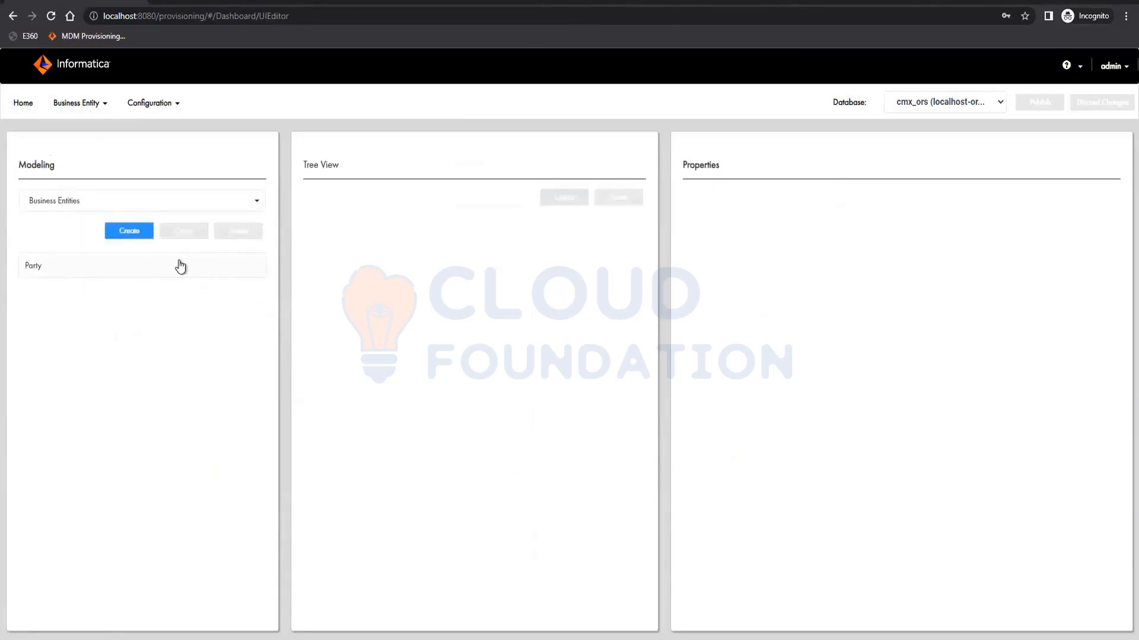
pyautogui.click(179, 265)
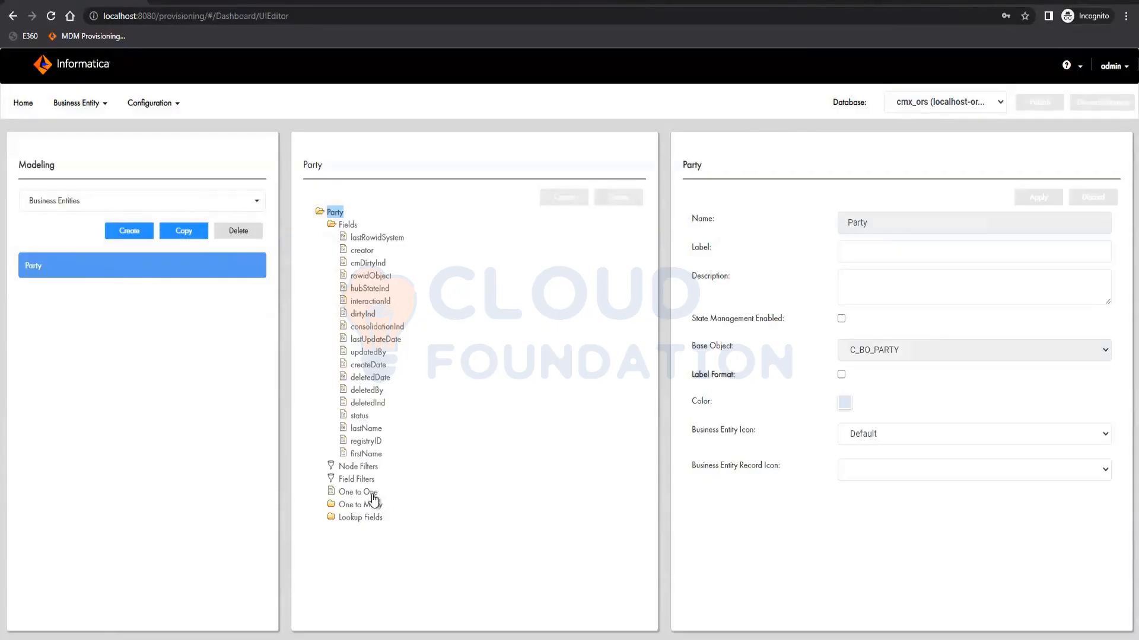
pyautogui.click(379, 504)
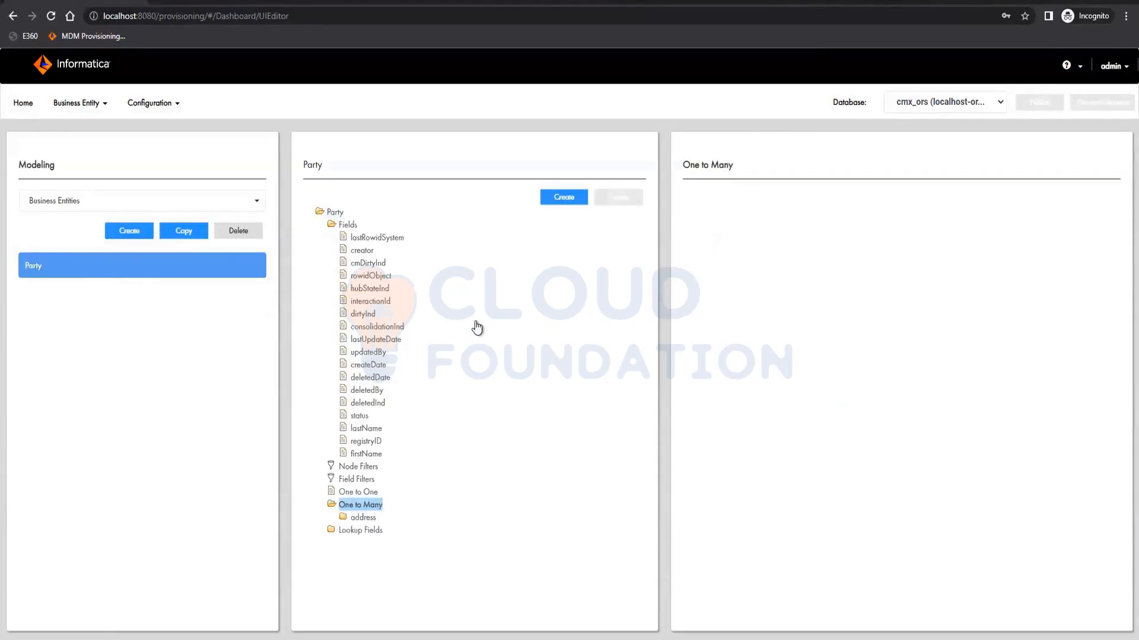
pyautogui.click(359, 517)
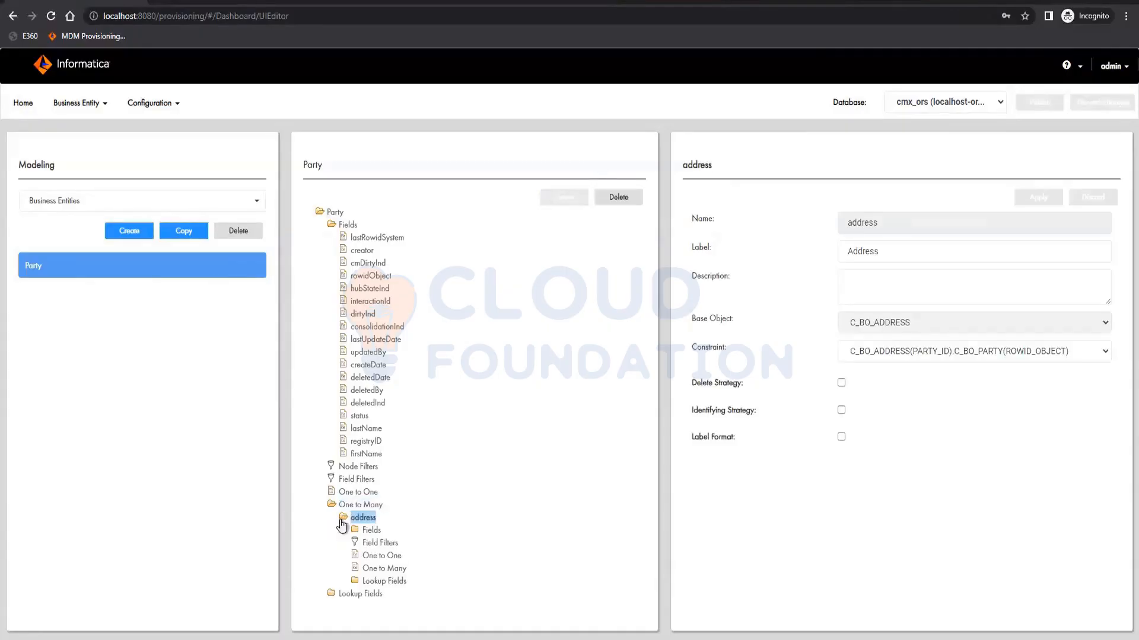
pyautogui.click(368, 530)
pyautogui.scroll(-3, 419, 351)
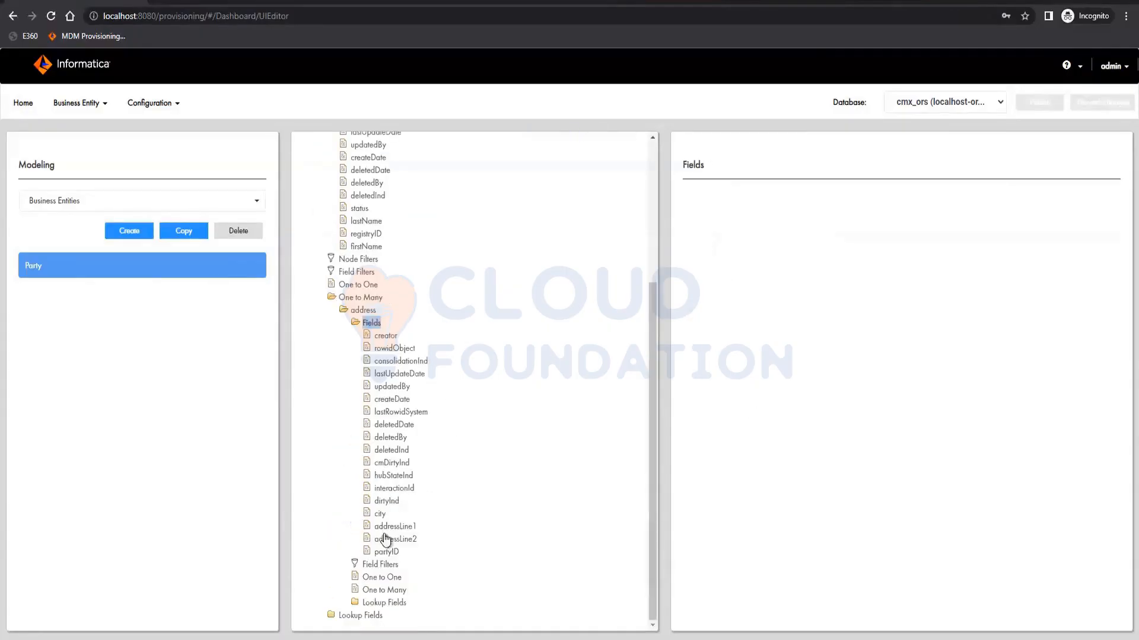
pyautogui.click(374, 605)
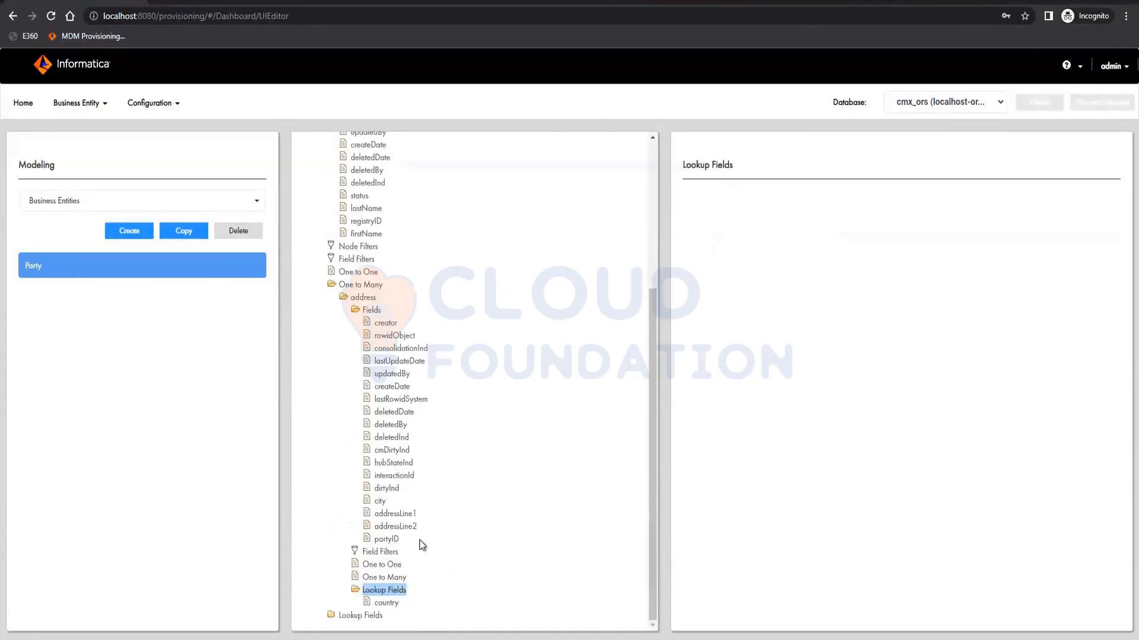
pyautogui.click(356, 617)
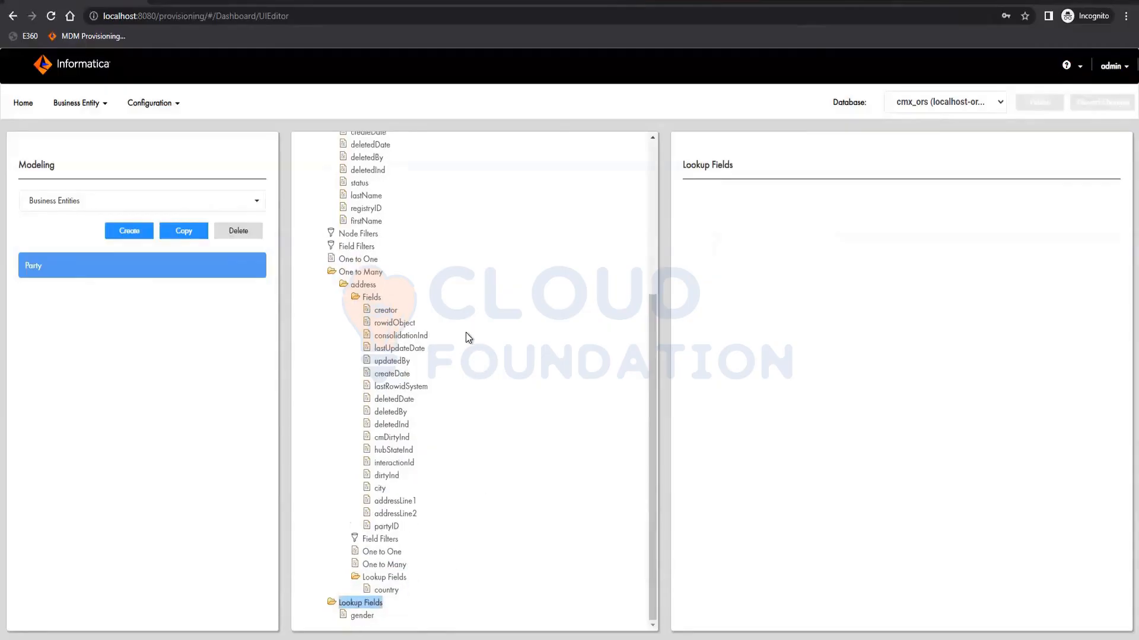
pyautogui.scroll(3, 465, 333)
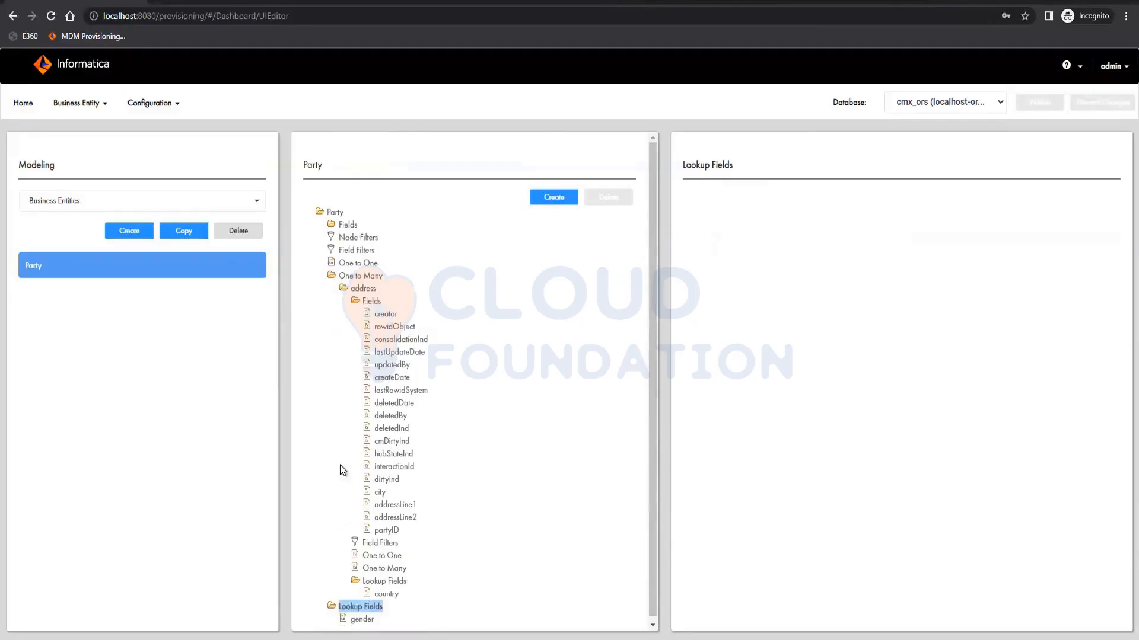
pyautogui.click(333, 277)
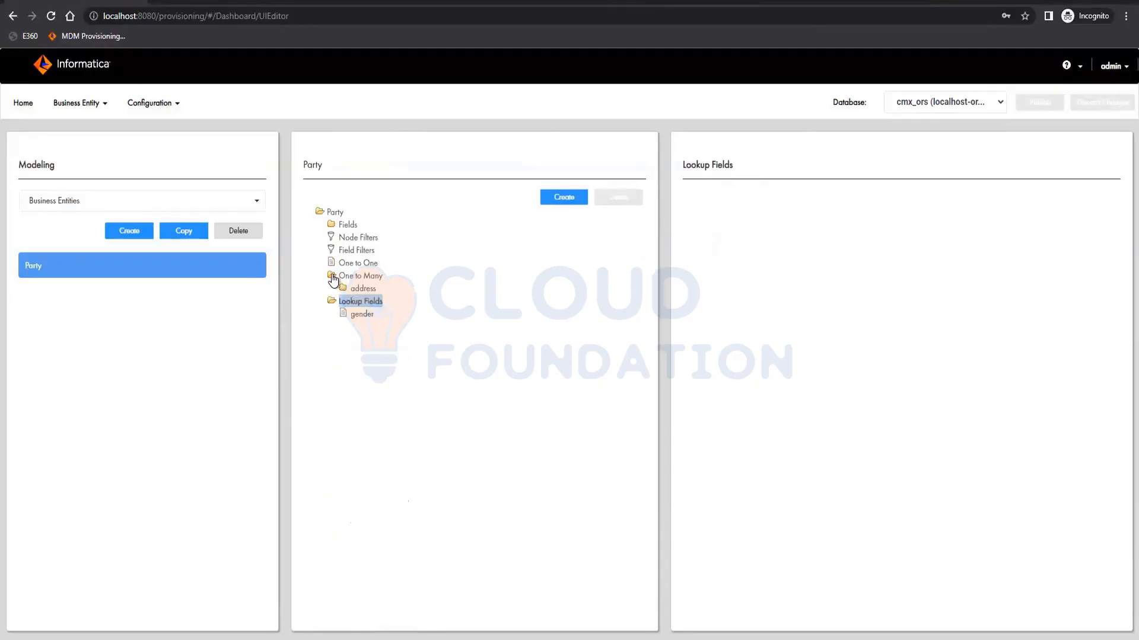
# - Switch the Modeling list to Business Entity Views and create a new business entity view
pyautogui.click(338, 290)
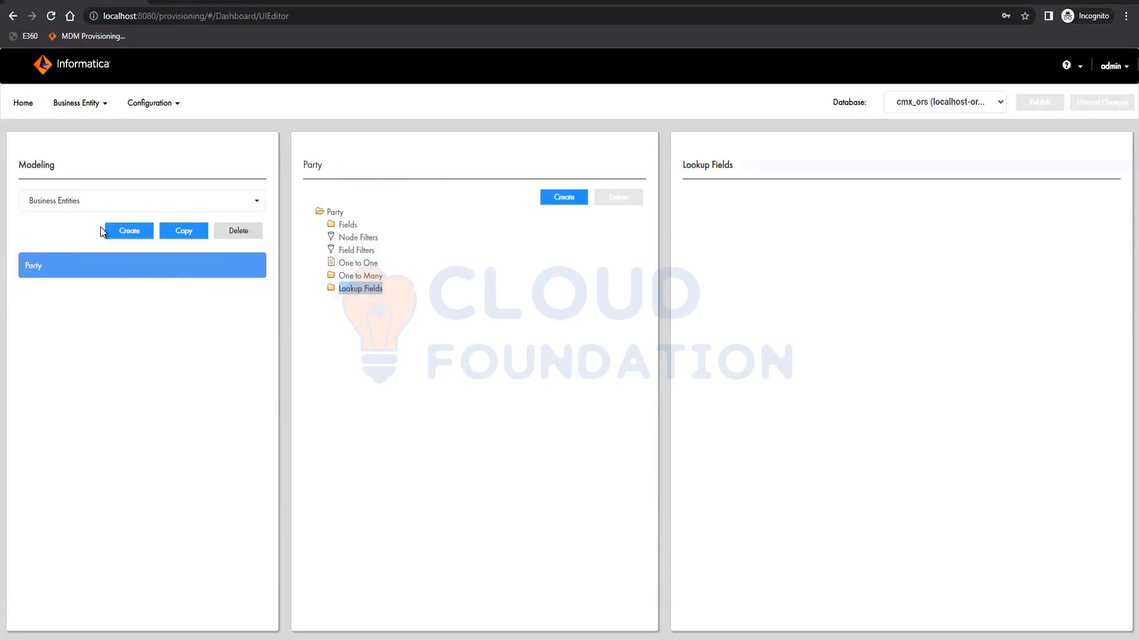
pyautogui.click(97, 204)
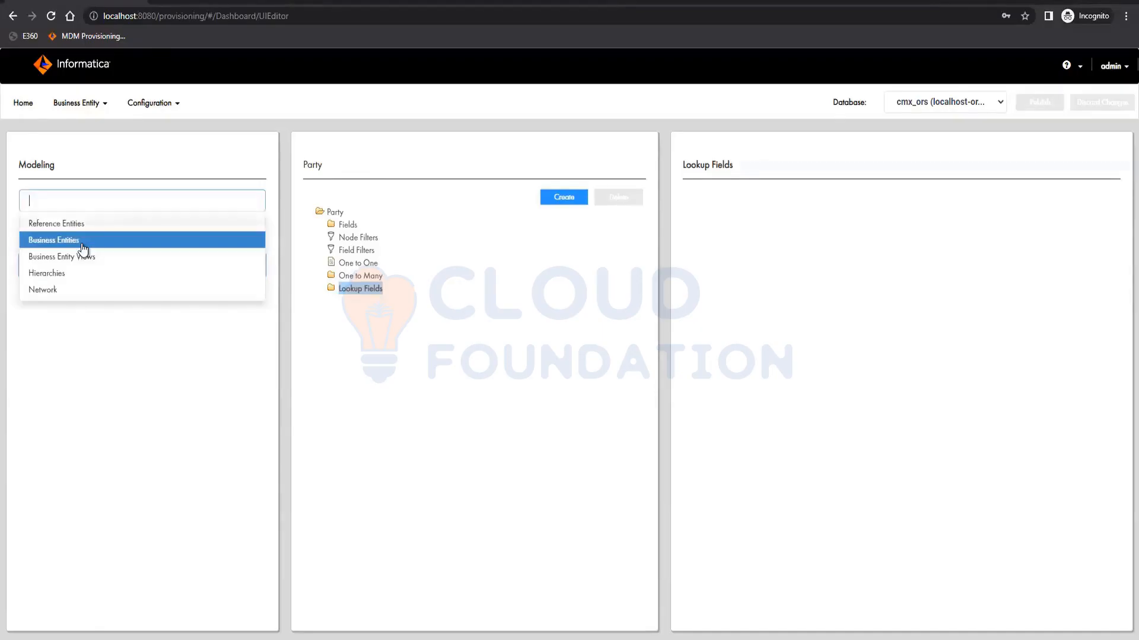
pyautogui.click(81, 257)
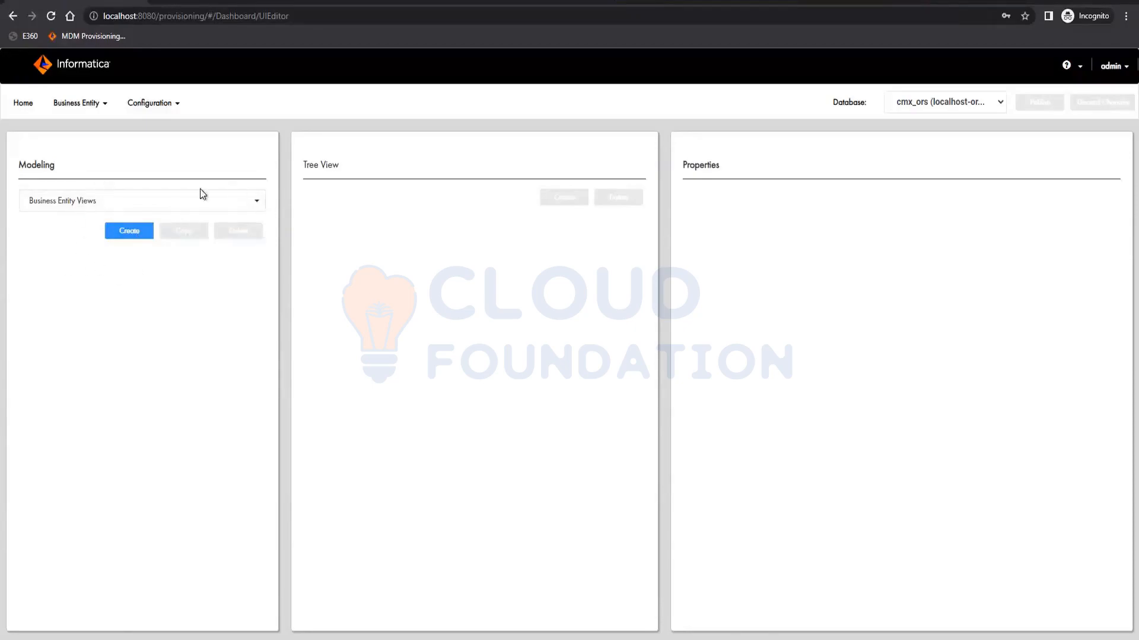
pyautogui.click(128, 231)
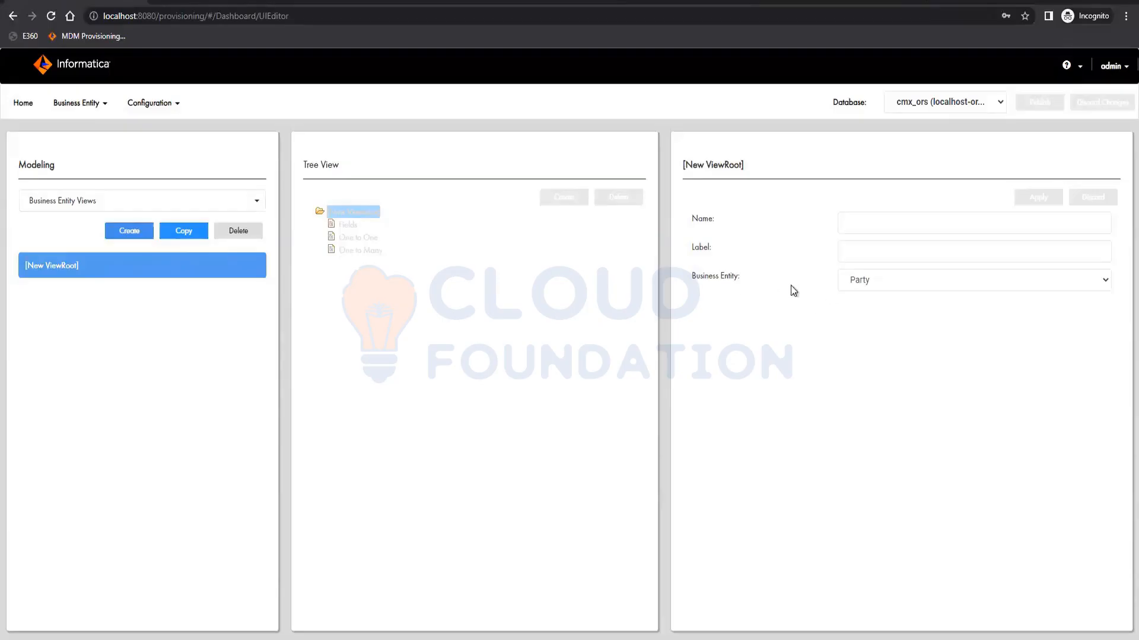
# - Try to save the new view with name Party and label Party for the Party business entity
pyautogui.click(859, 231)
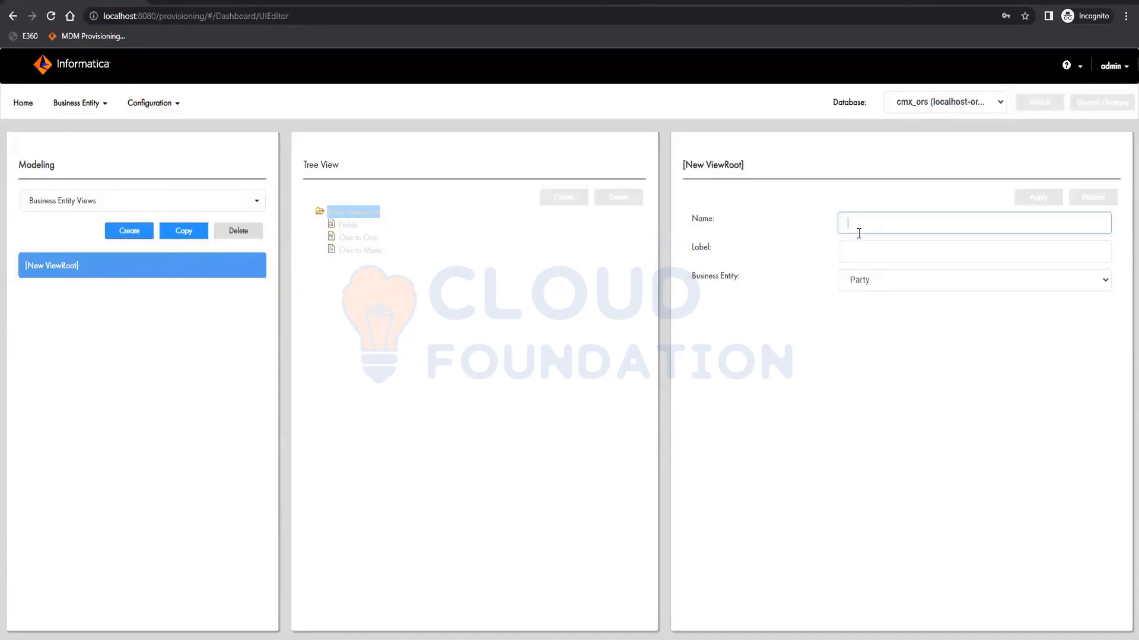
pyautogui.write('Party')
pyautogui.press('Tab')
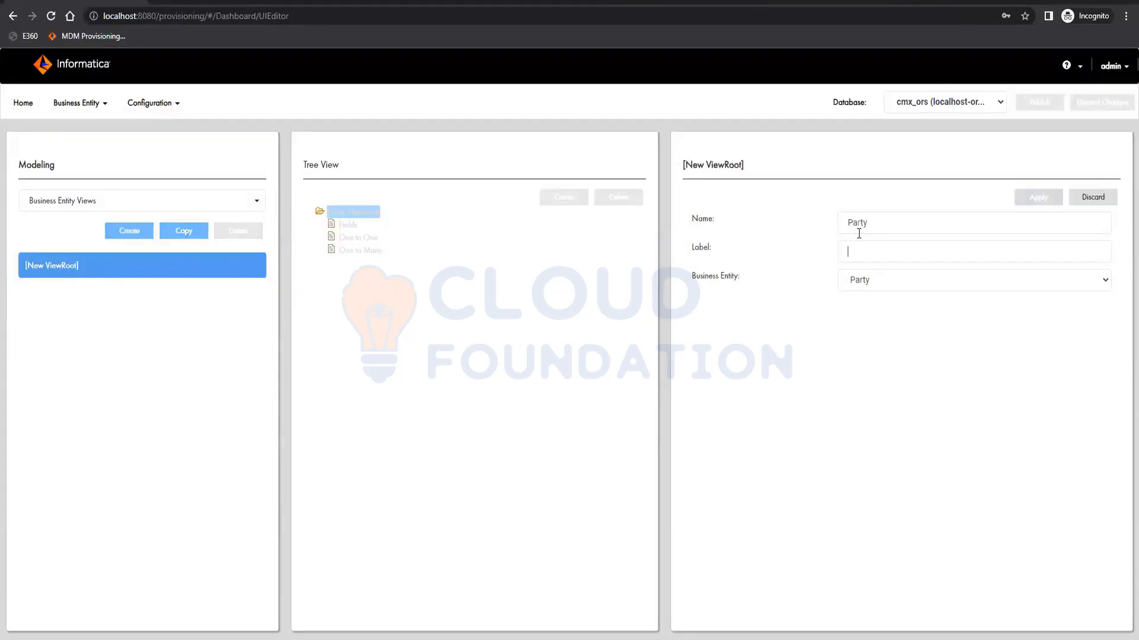
pyautogui.click(859, 244)
pyautogui.write('pa')
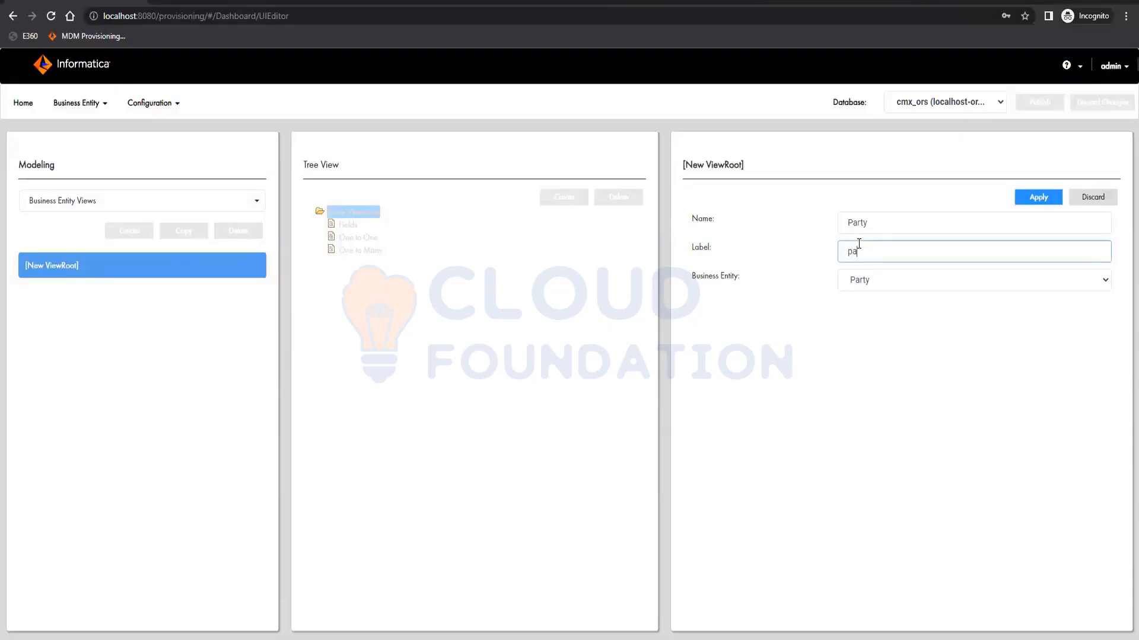
pyautogui.press('BackSpace')
pyautogui.press('BackSpace')
pyautogui.write('Party')
pyautogui.click(1033, 191)
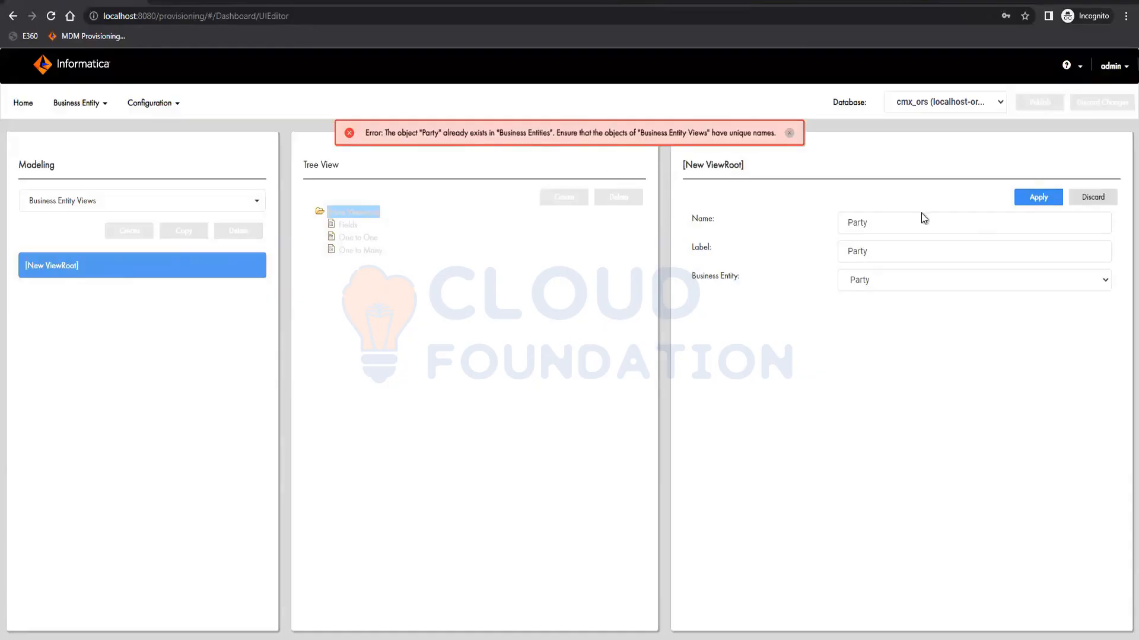
# - Rename the view partySearchView with label Party Search View and apply the changes
pyautogui.click(891, 230)
pyautogui.write('View')
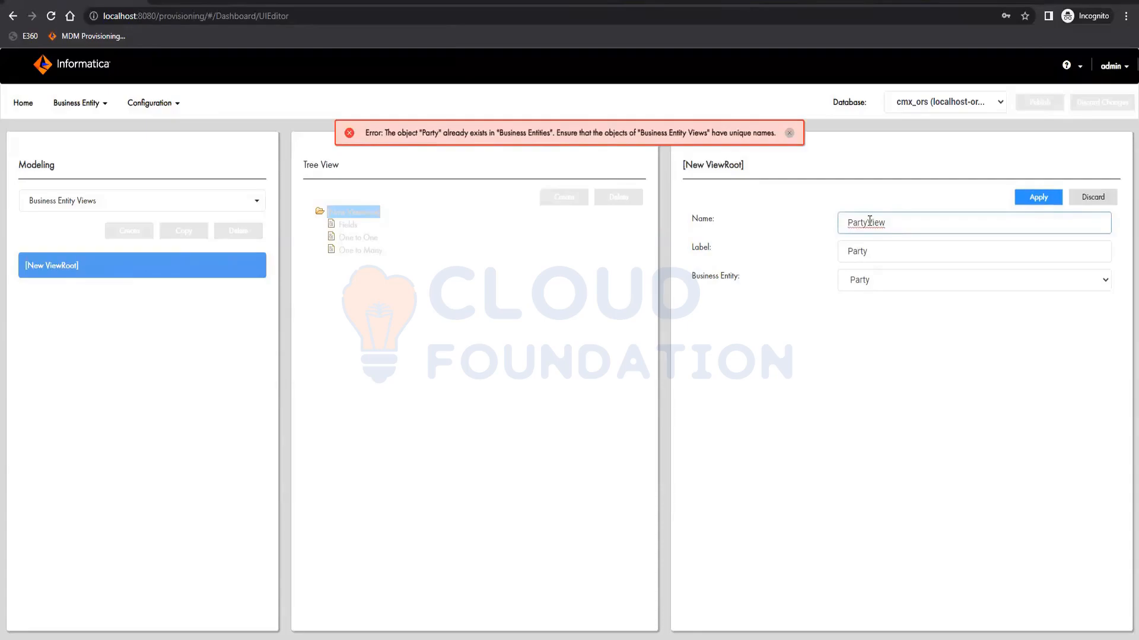
pyautogui.click(869, 221)
pyautogui.write('Search')
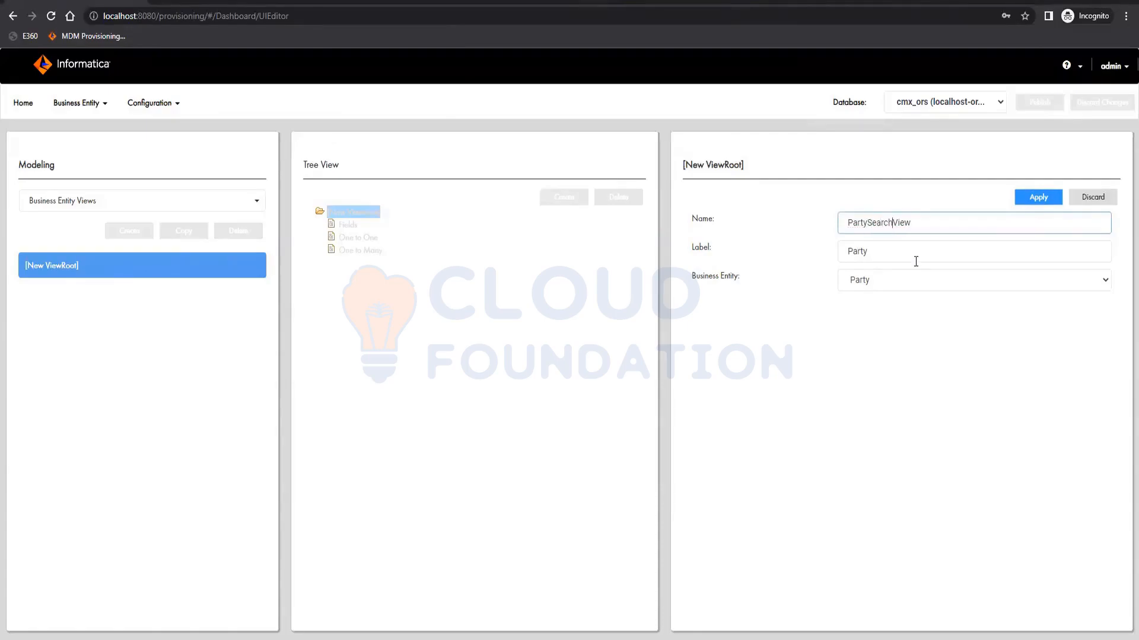
pyautogui.click(853, 219)
pyautogui.press('BackSpace')
pyautogui.write('p')
pyautogui.click(885, 251)
pyautogui.write('S')
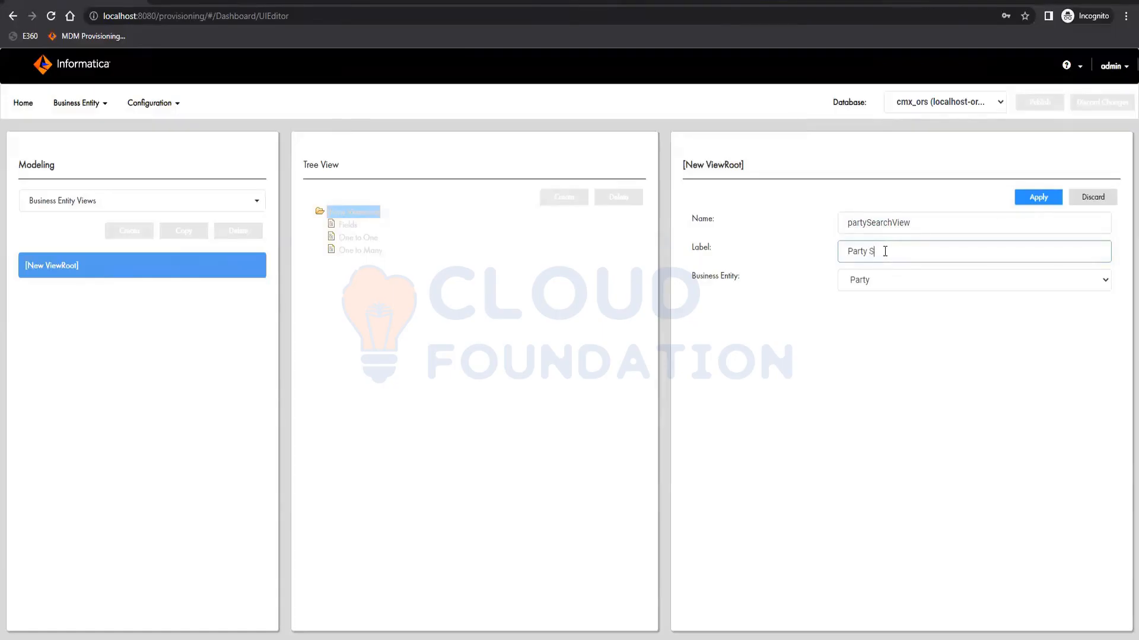
pyautogui.write('earch View')
pyautogui.click(539, 314)
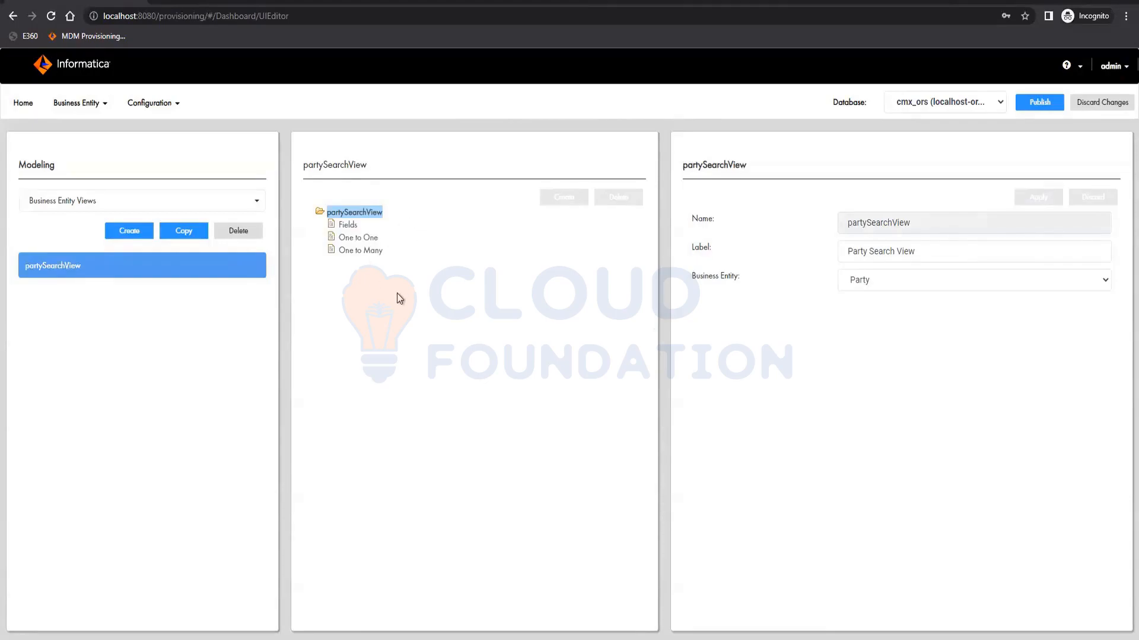
# - Add a field named firstName under the view's Fields and apply it
pyautogui.click(347, 226)
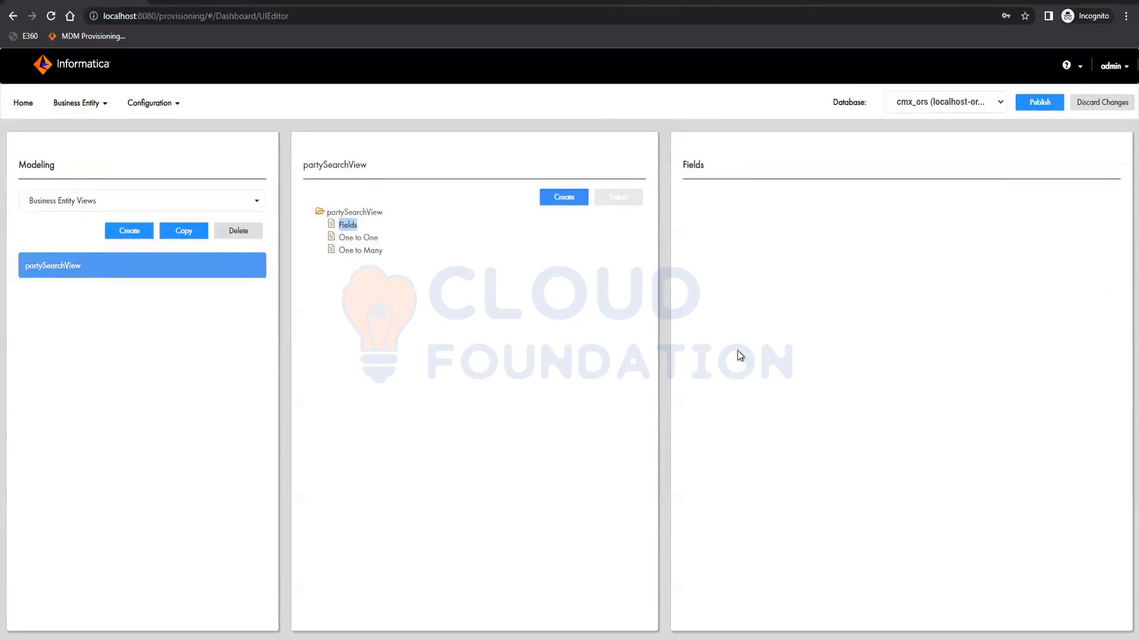
pyautogui.click(564, 197)
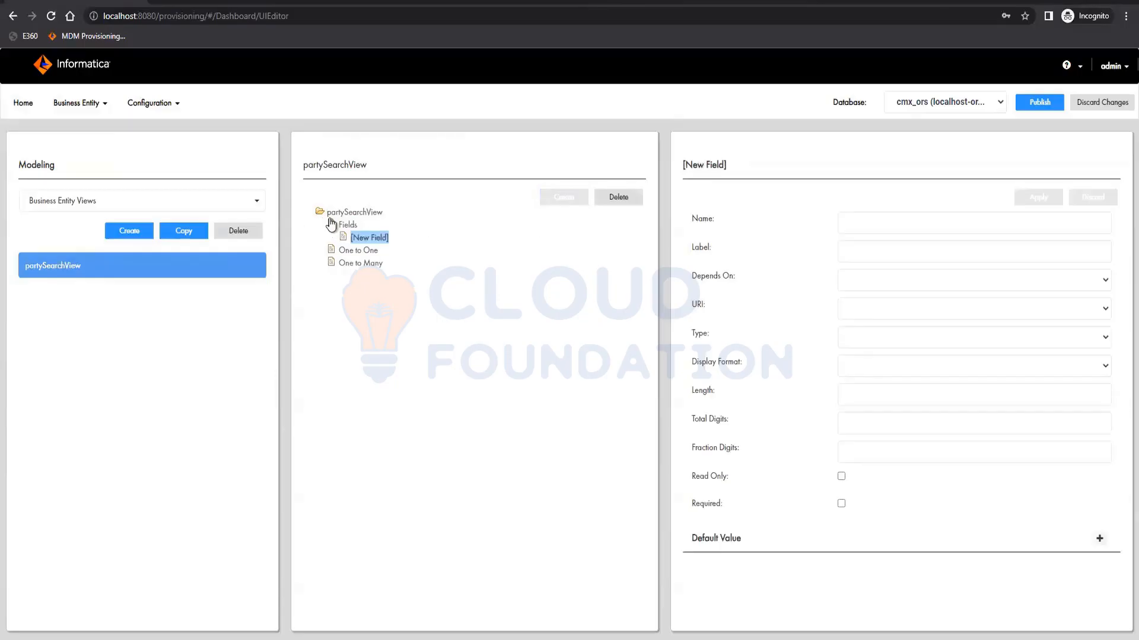
pyautogui.click(856, 215)
pyautogui.write('firstn')
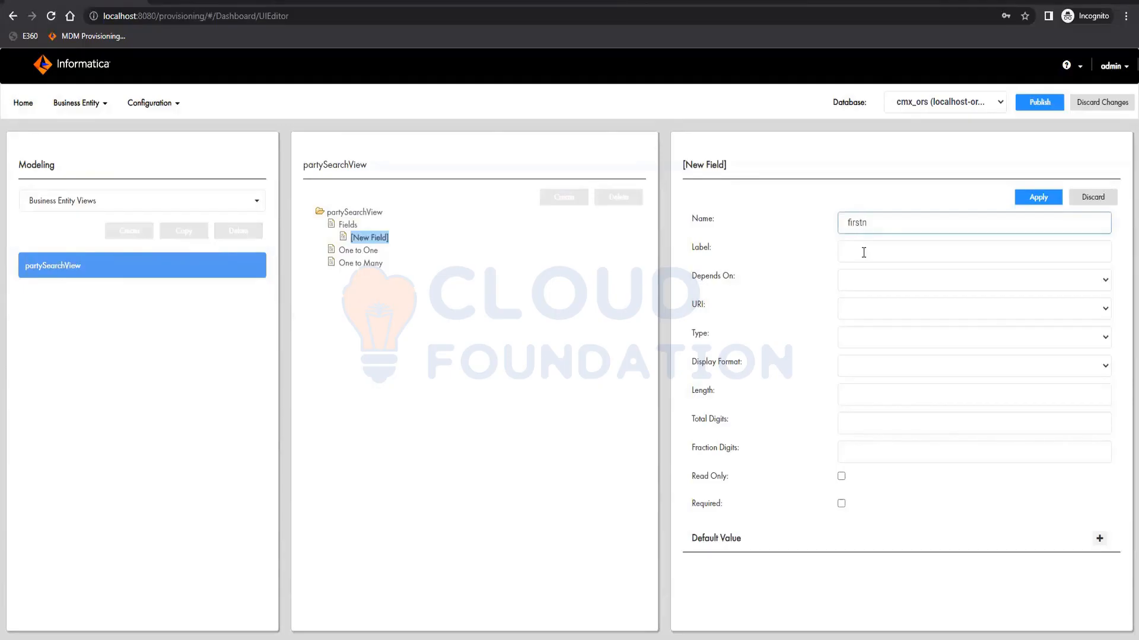
pyautogui.press('BackSpace')
pyautogui.press('space')
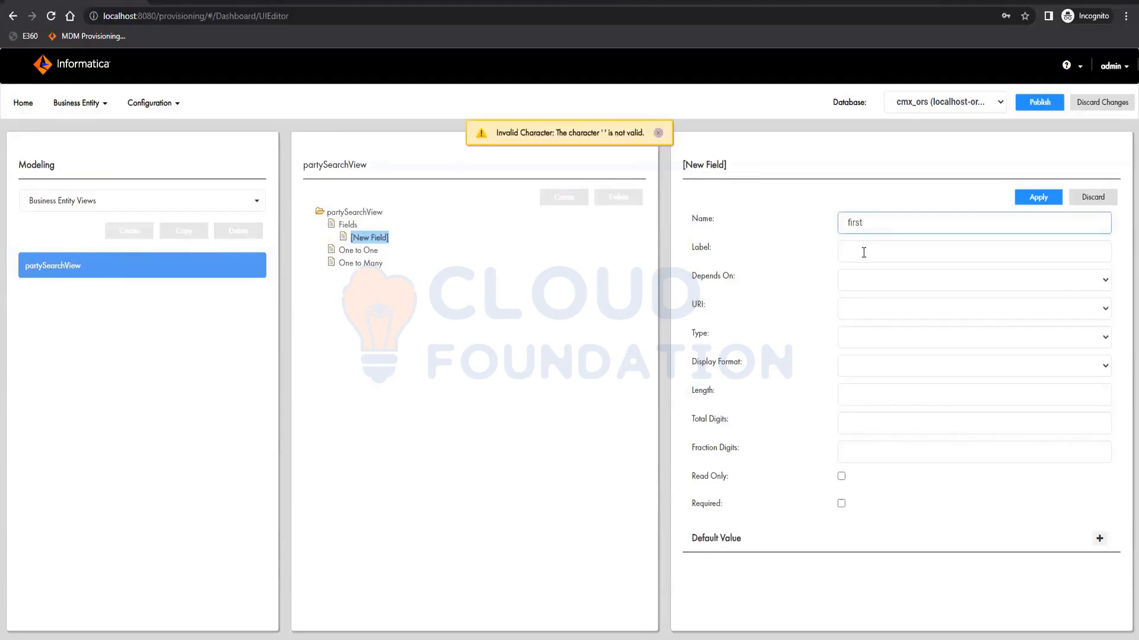
pyautogui.write('Name')
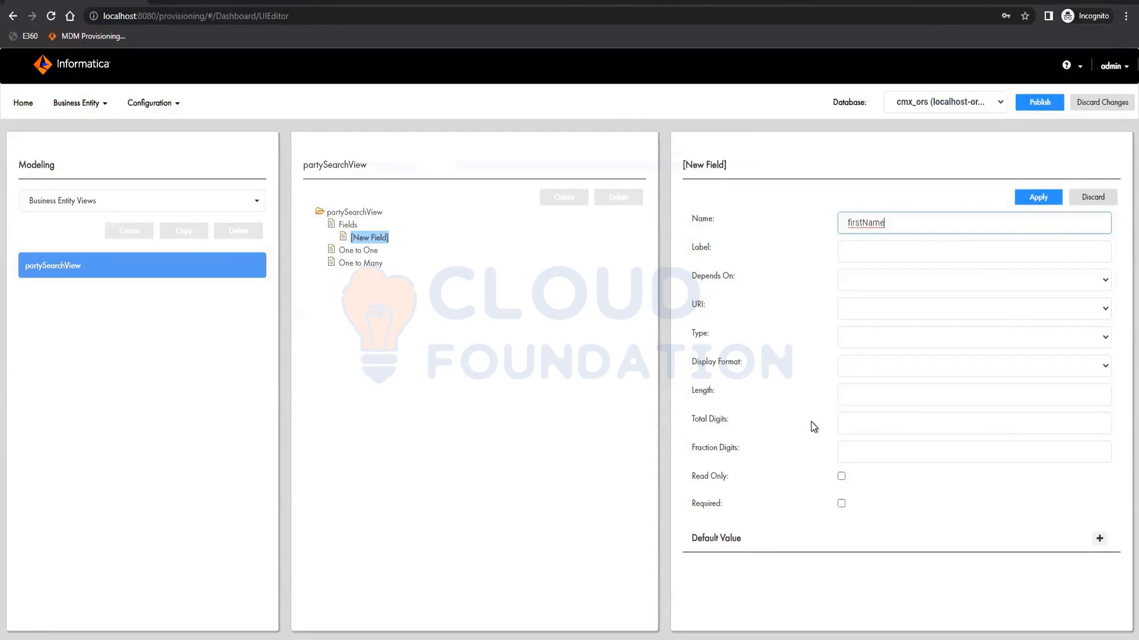
pyautogui.click(1039, 197)
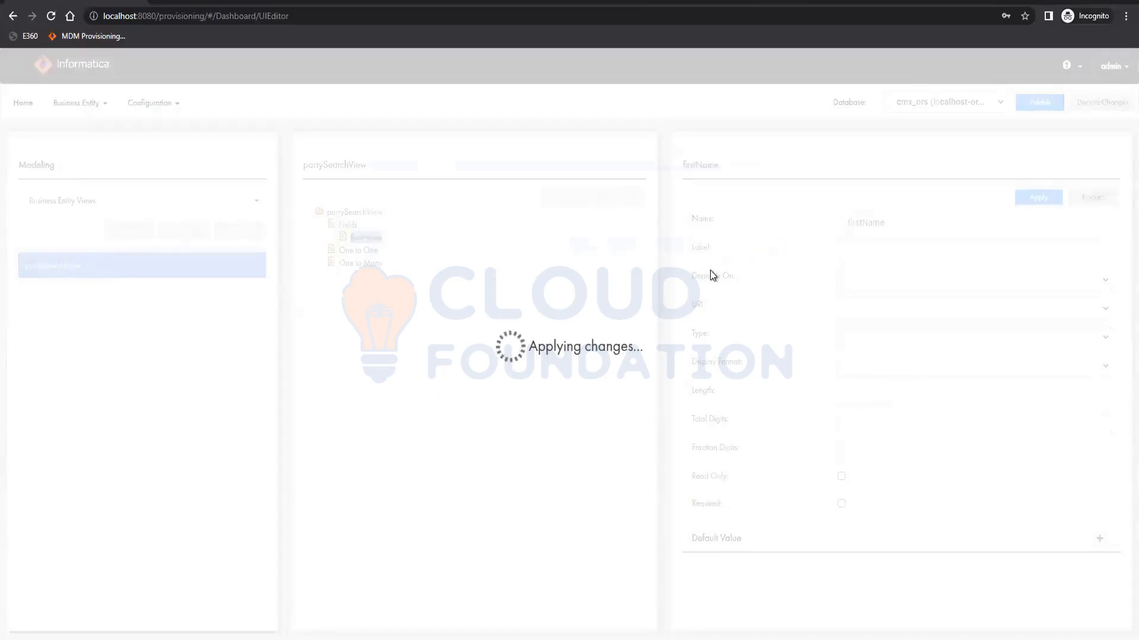
# - Add another field named lastName under the view's Fields and apply it
pyautogui.click(347, 225)
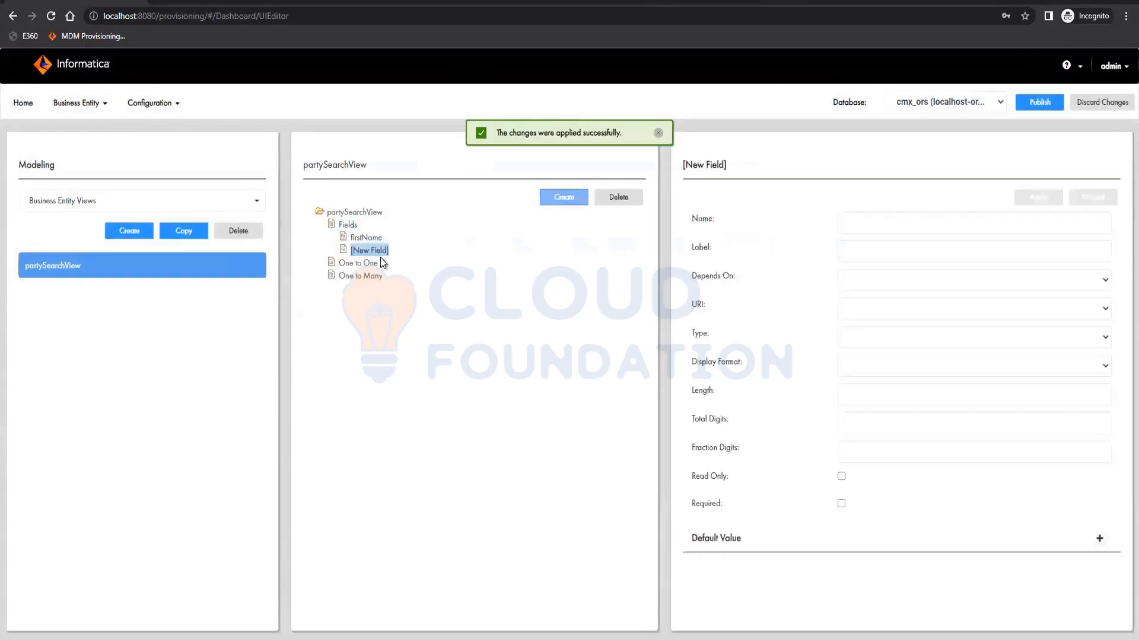
pyautogui.click(902, 231)
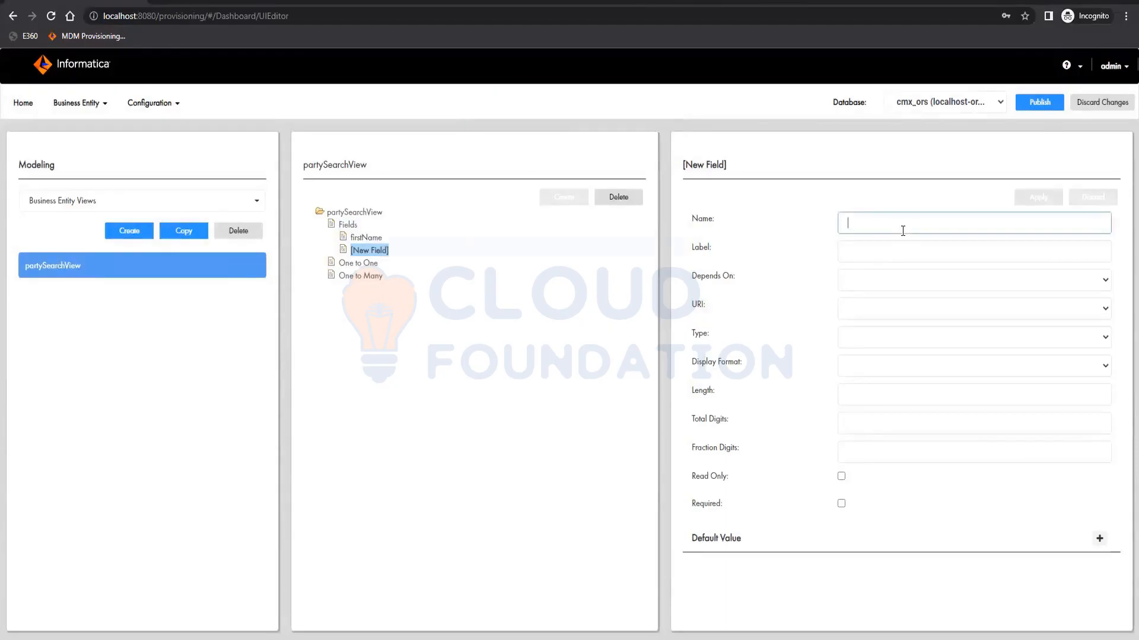
pyautogui.write('last')
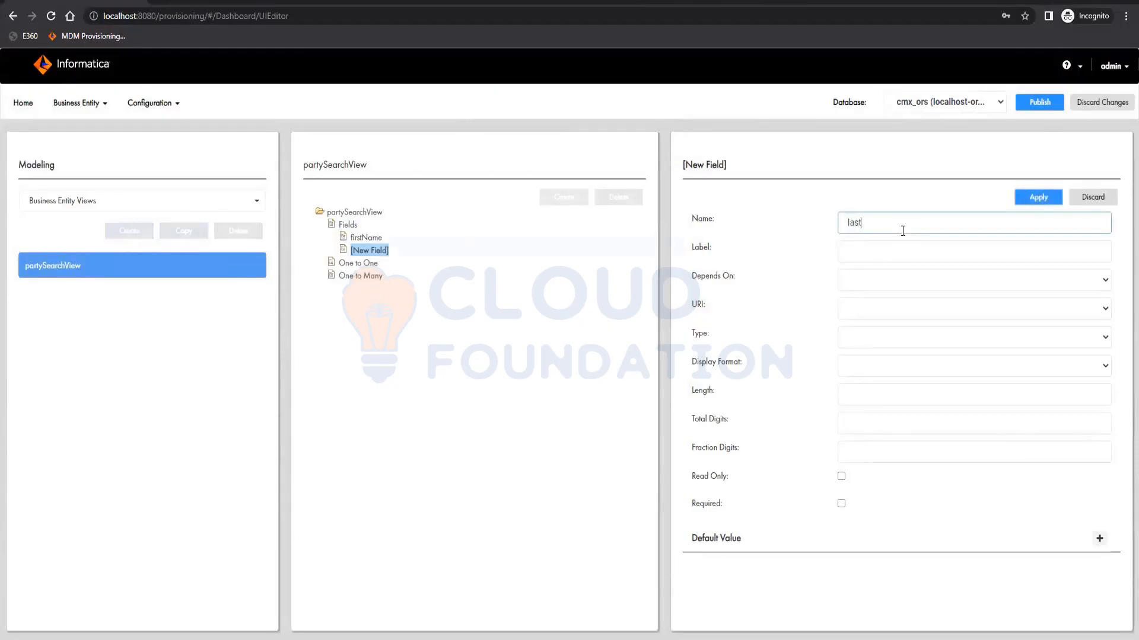
pyautogui.write('Name')
pyautogui.click(1037, 197)
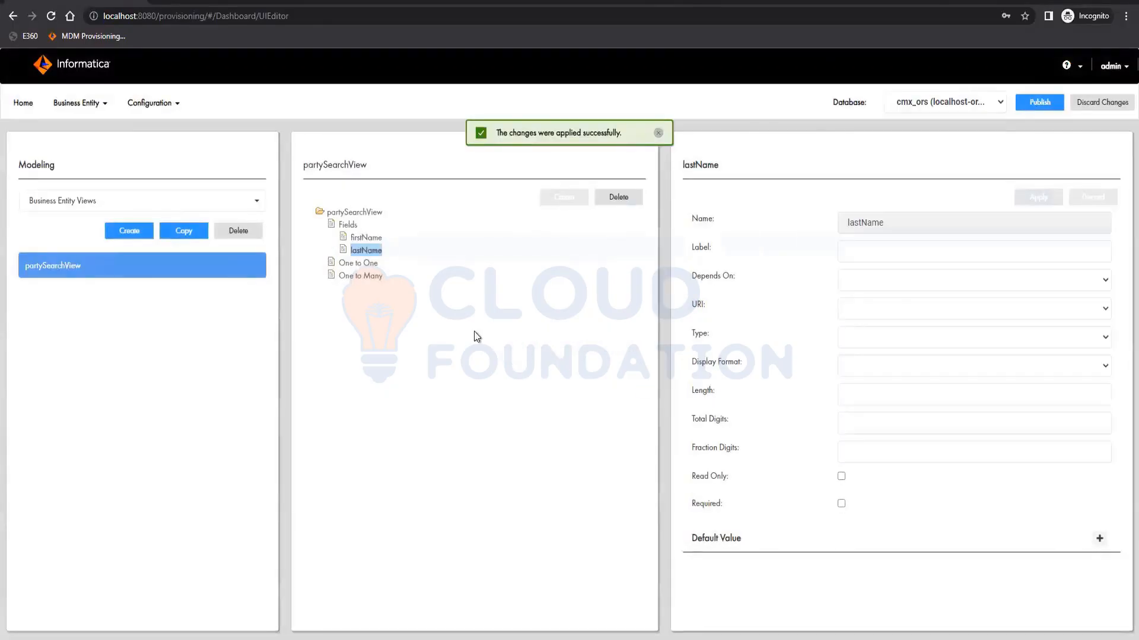
# - Add a third field named registryID under the view's Fields and apply it
pyautogui.click(350, 228)
pyautogui.click(564, 197)
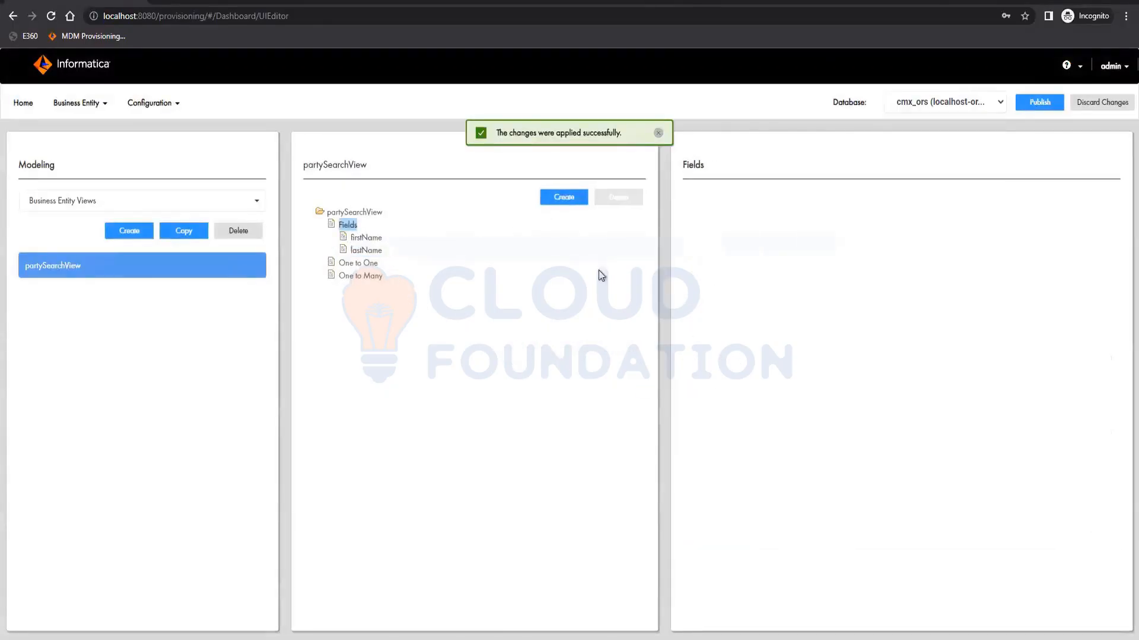
pyautogui.click(895, 230)
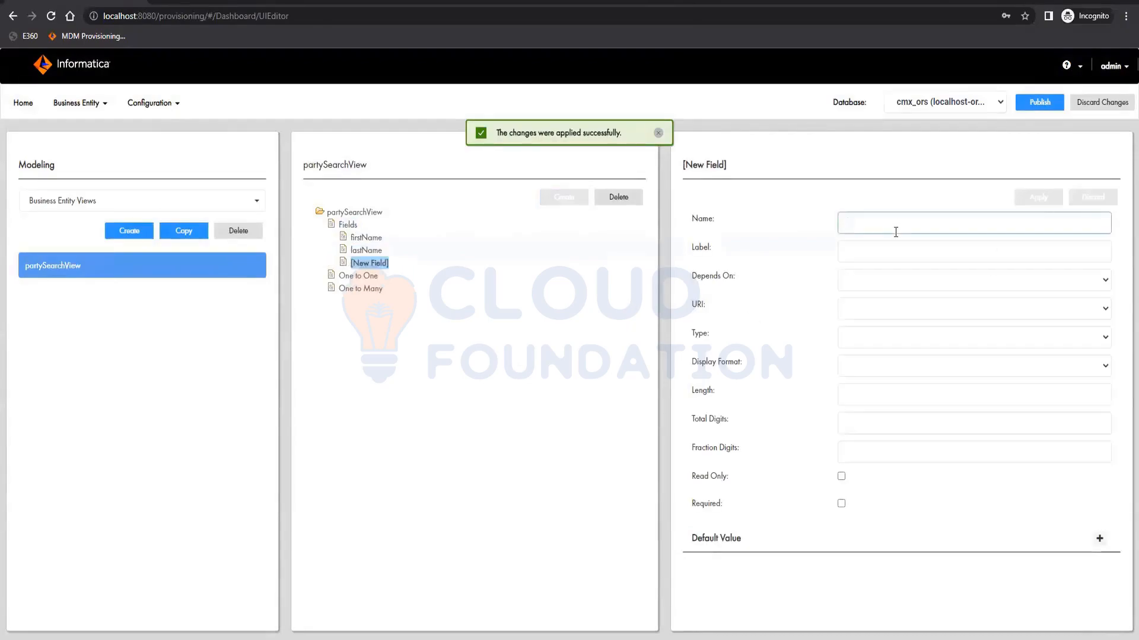
pyautogui.write('Registry')
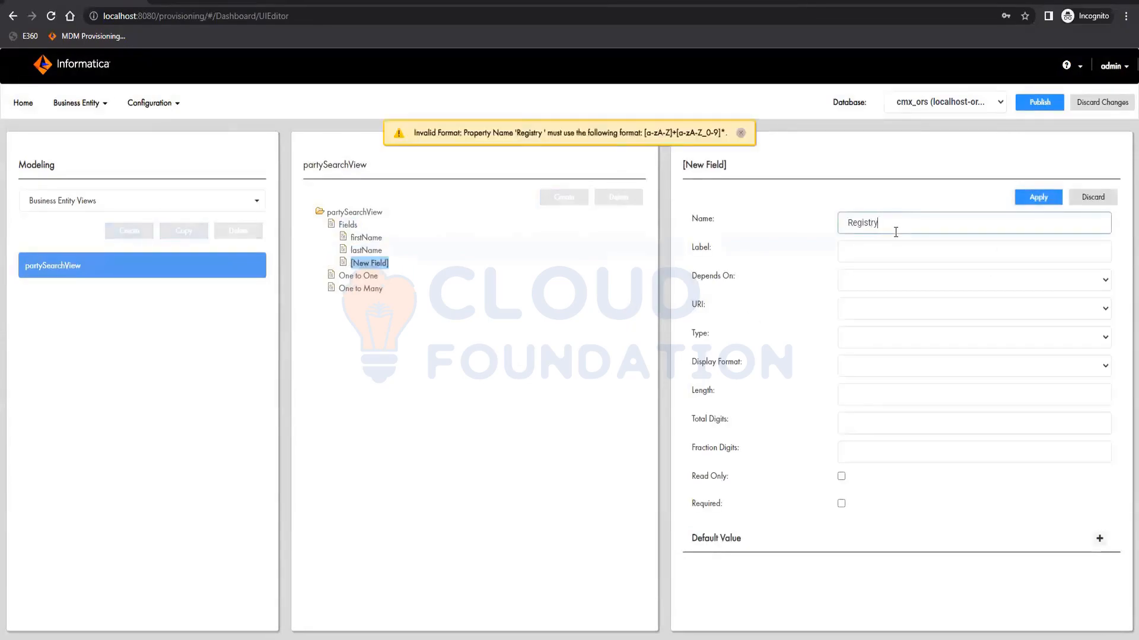
pyautogui.write('ID')
pyautogui.click(851, 223)
pyautogui.press('BackSpace')
pyautogui.write('r')
pyautogui.click(1045, 206)
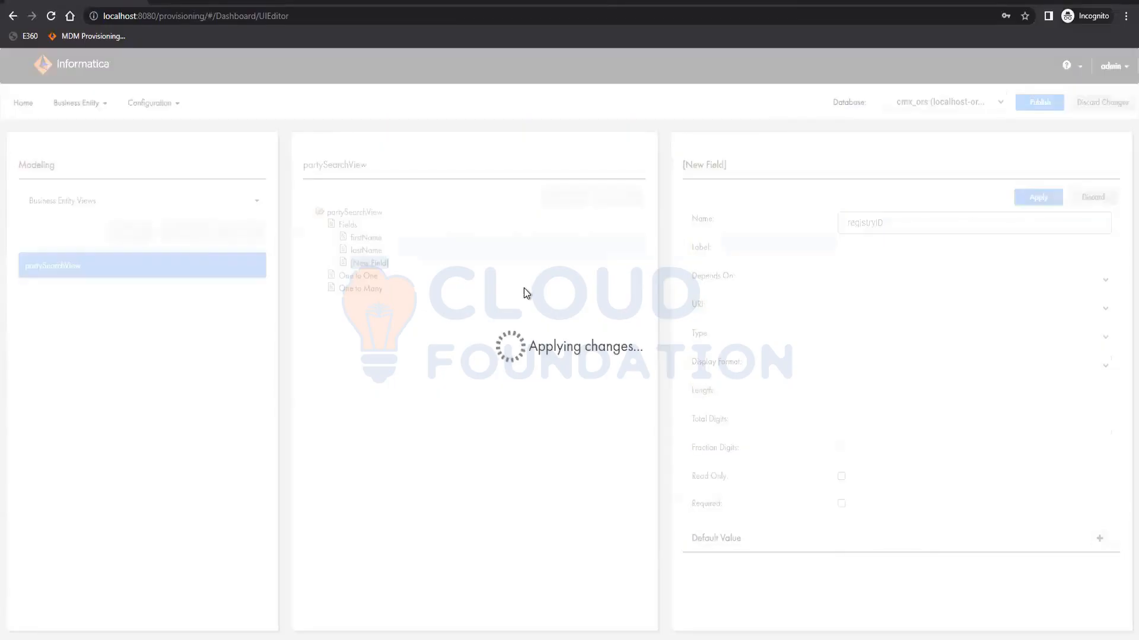
pyautogui.click(347, 225)
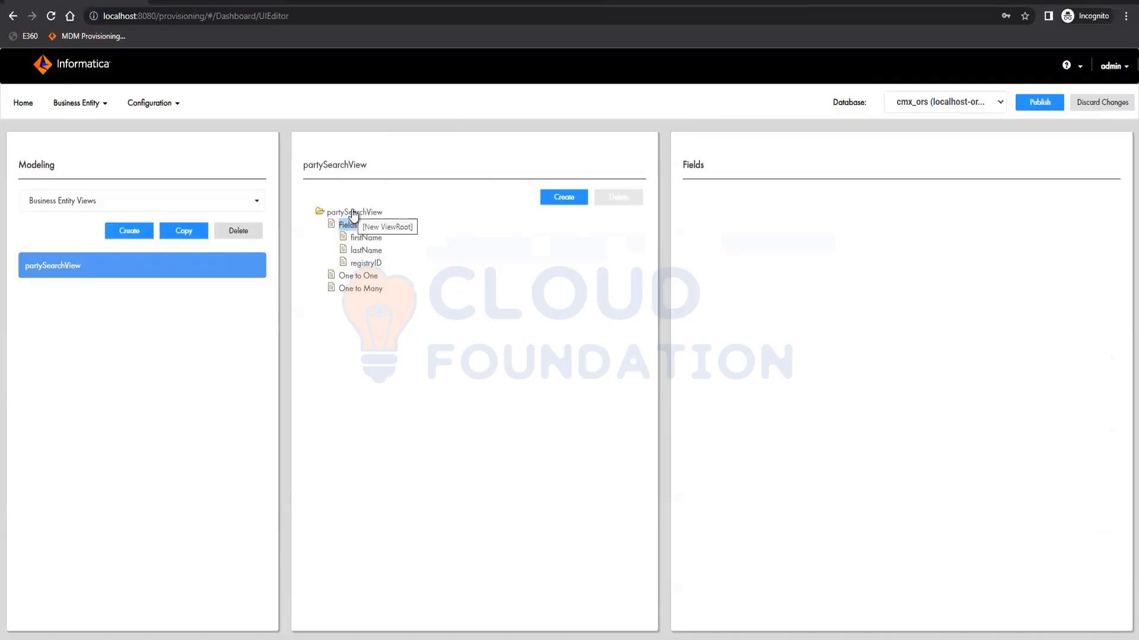
# - Create a one-to-many child named address with label Address in the view and apply it
pyautogui.click(374, 290)
pyautogui.click(564, 196)
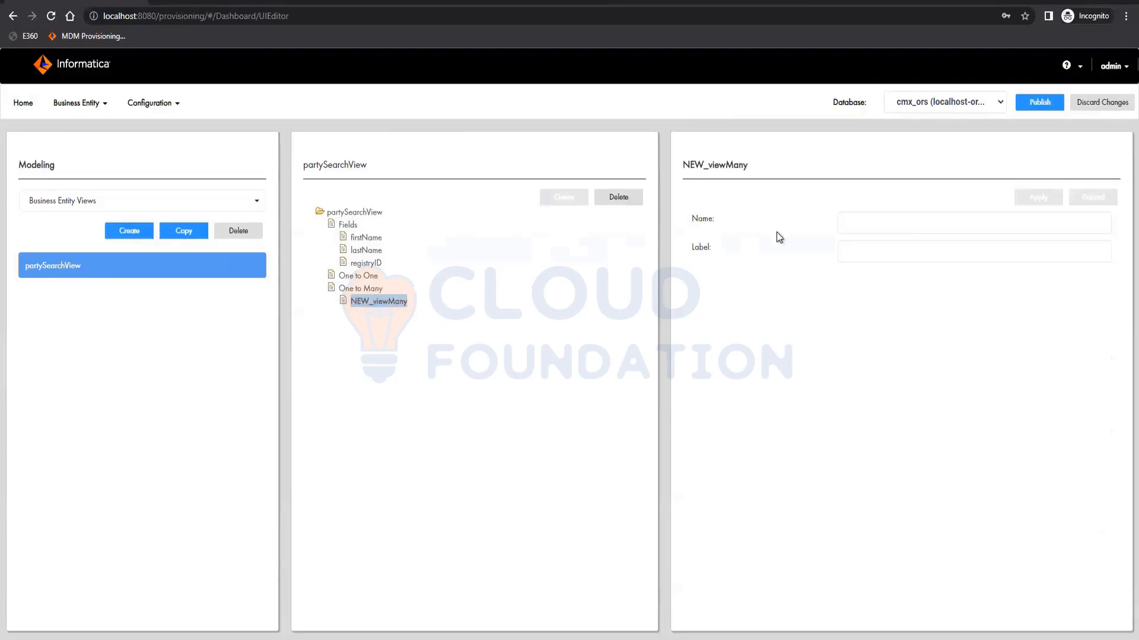
pyautogui.click(911, 225)
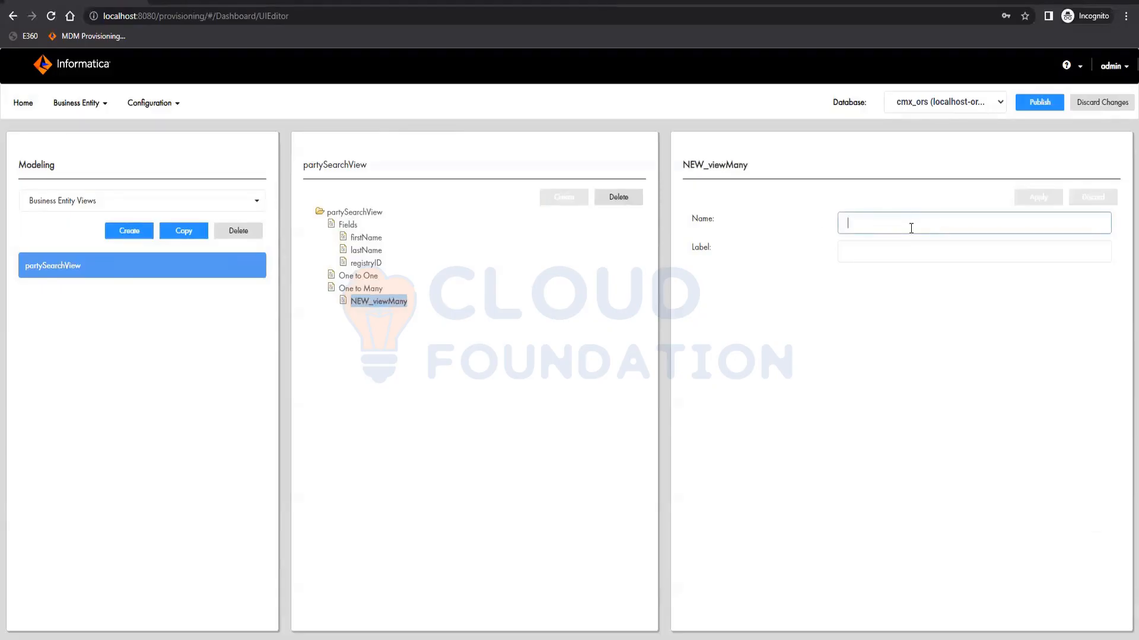
pyautogui.write('Address')
pyautogui.press('Tab')
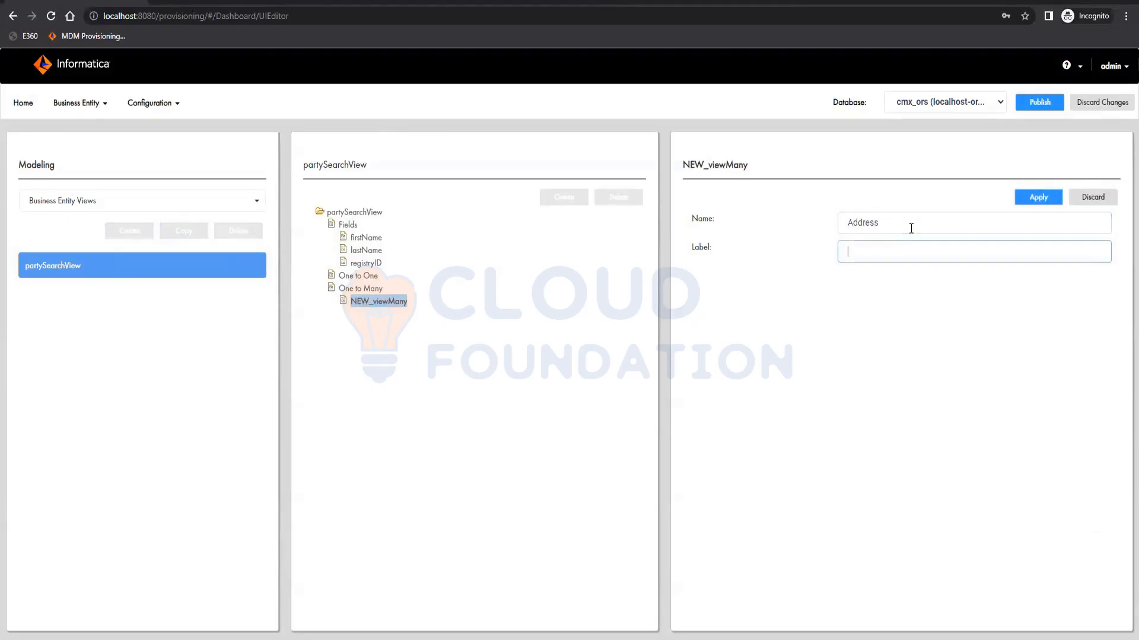
pyautogui.write('Address')
pyautogui.click(851, 222)
pyautogui.press('BackSpace')
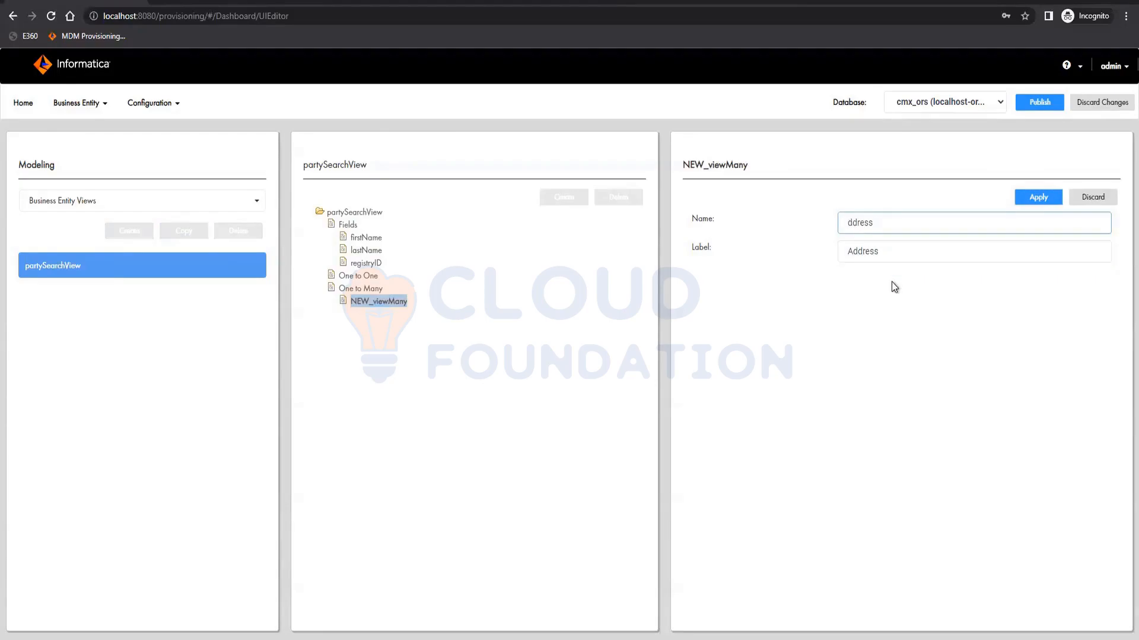
pyautogui.write('a')
pyautogui.click(1048, 201)
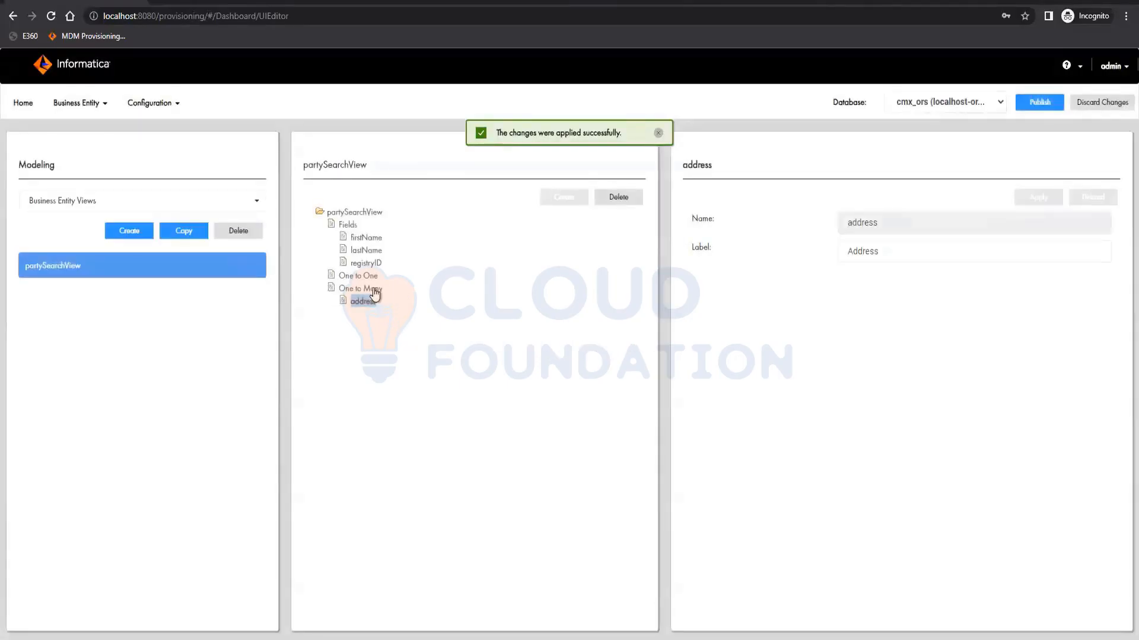
# - Add a field named addressLine1 under the address child's Fields and apply it
pyautogui.click(368, 289)
pyautogui.click(363, 302)
pyautogui.click(369, 315)
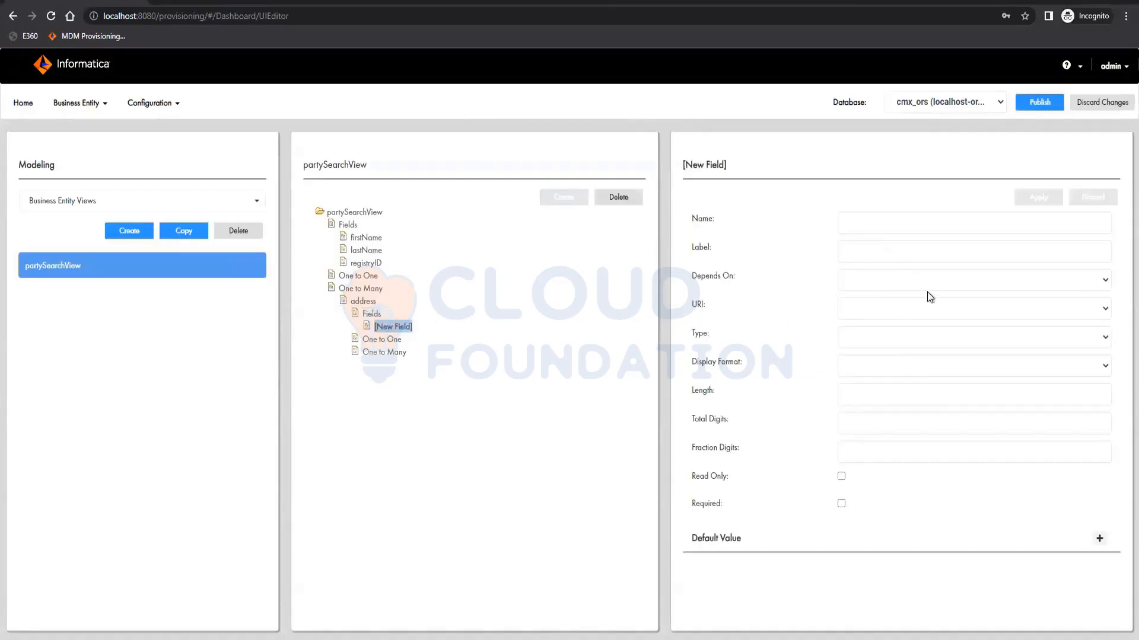
pyautogui.click(936, 217)
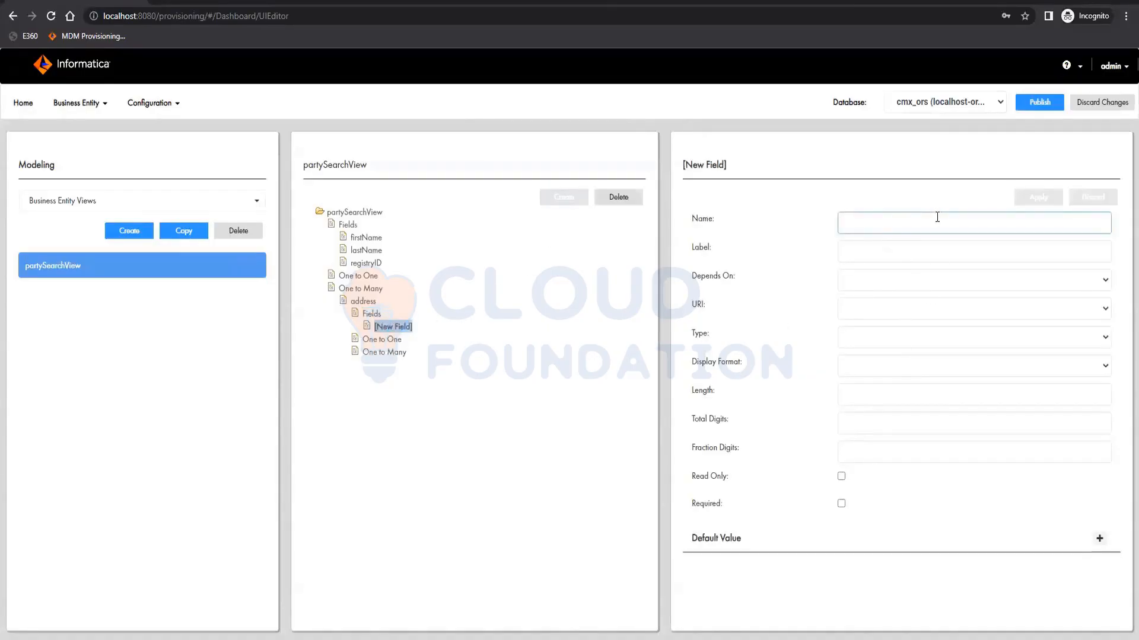
pyautogui.write('addressLine1')
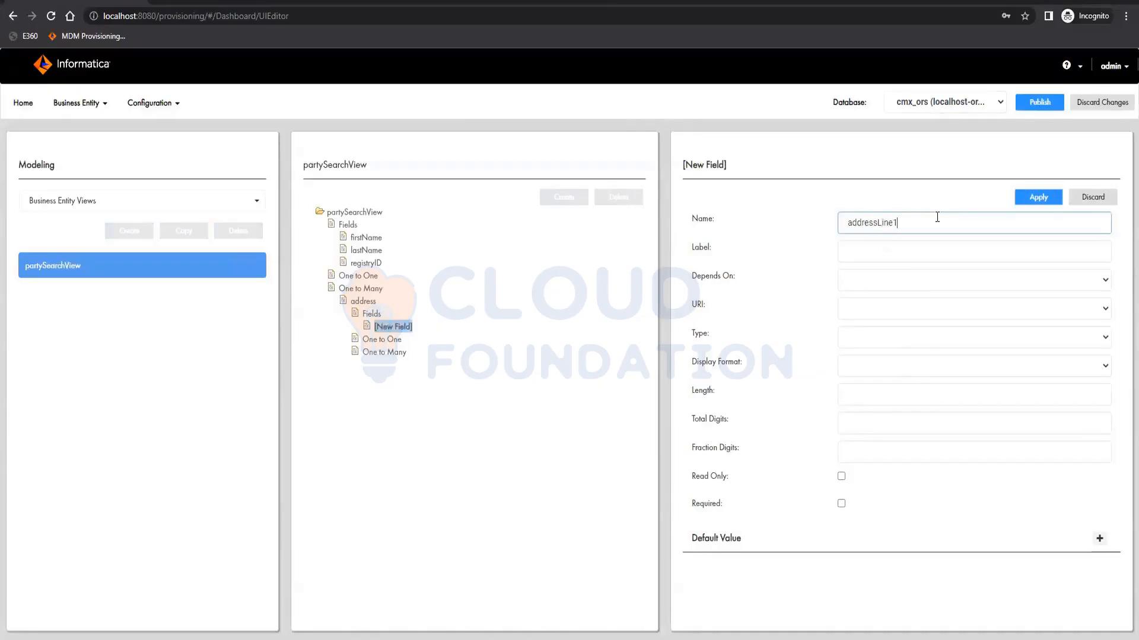
pyautogui.click(1054, 204)
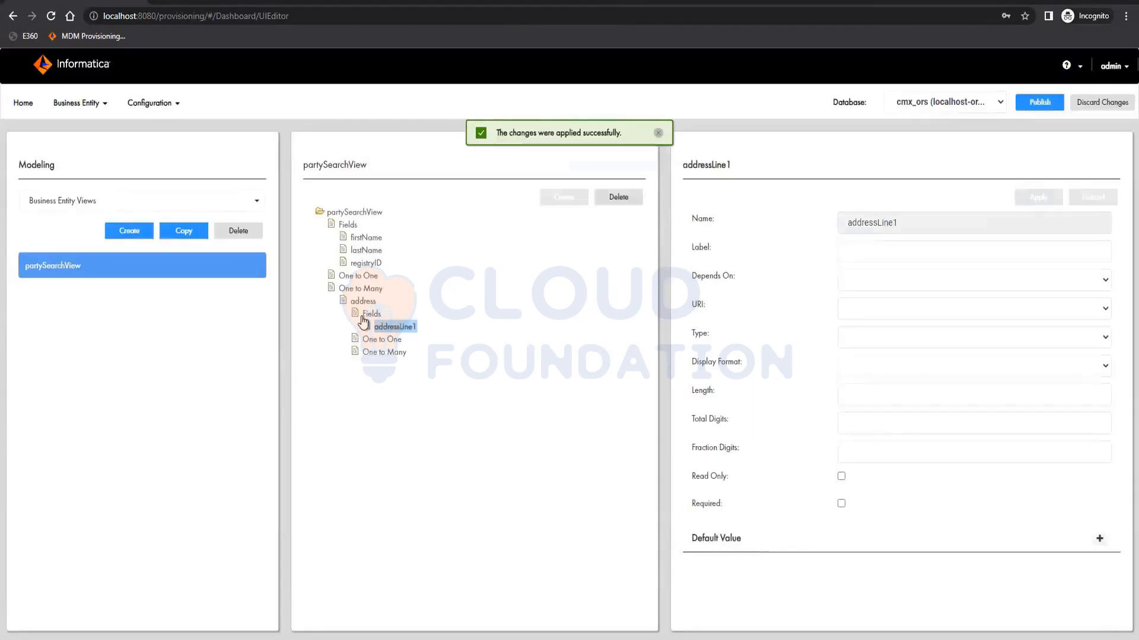
# - Add a second field named addressLine2 under the address child's Fields and apply it
pyautogui.click(371, 313)
pyautogui.click(564, 198)
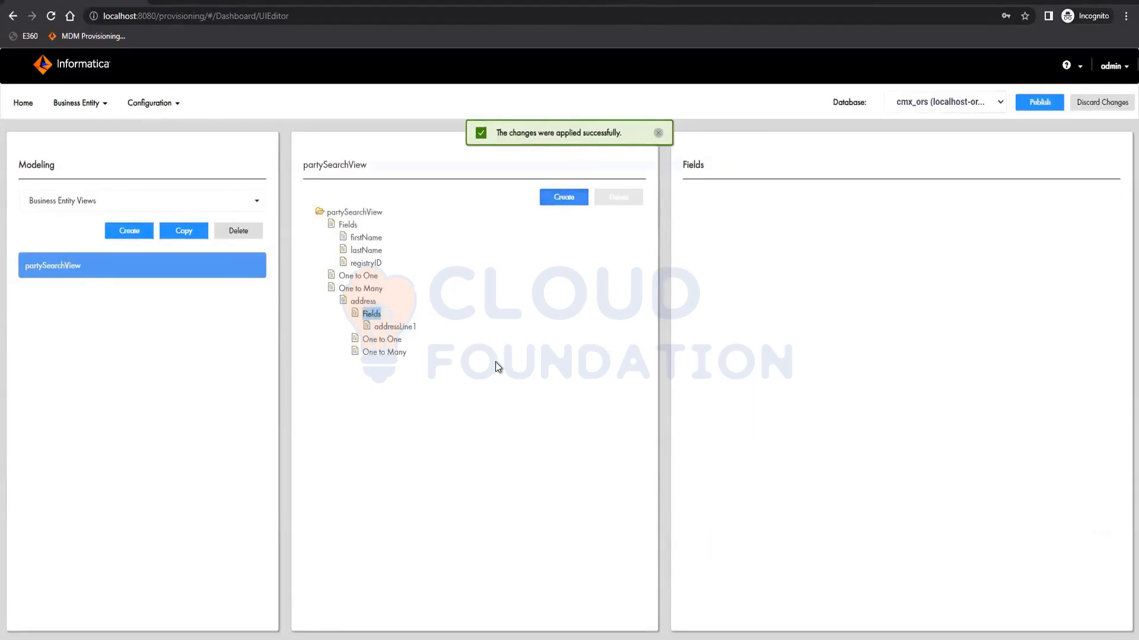
pyautogui.click(898, 225)
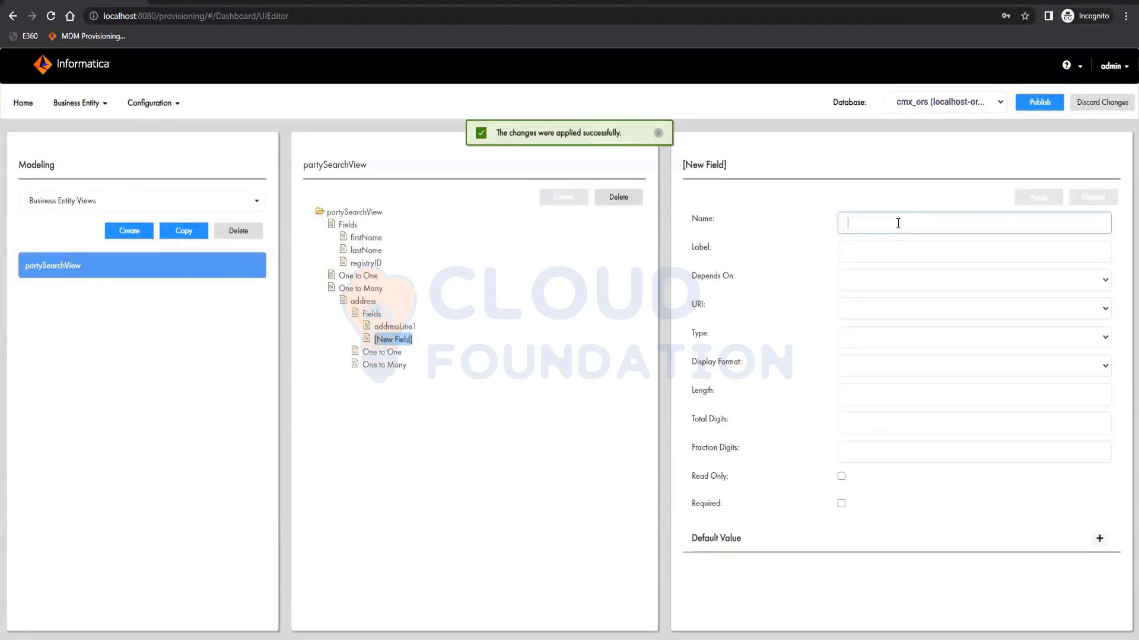
pyautogui.write('AddressLine2')
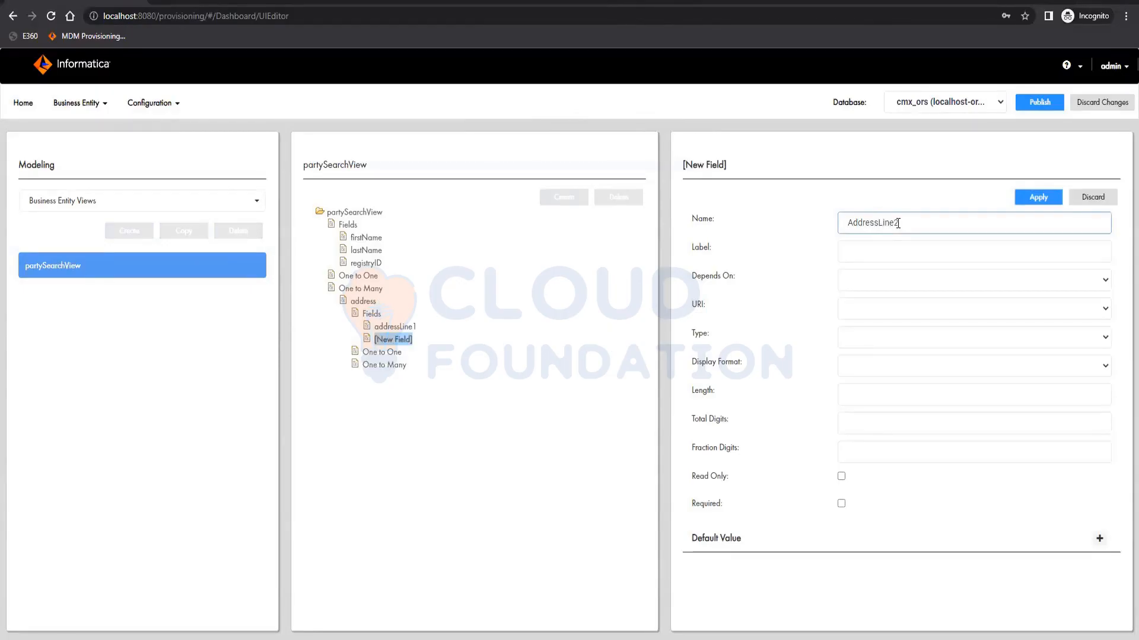
pyautogui.press('Home')
pyautogui.press('Delete')
pyautogui.write('A')
pyautogui.press('BackSpace')
pyautogui.write('a')
pyautogui.click(1025, 196)
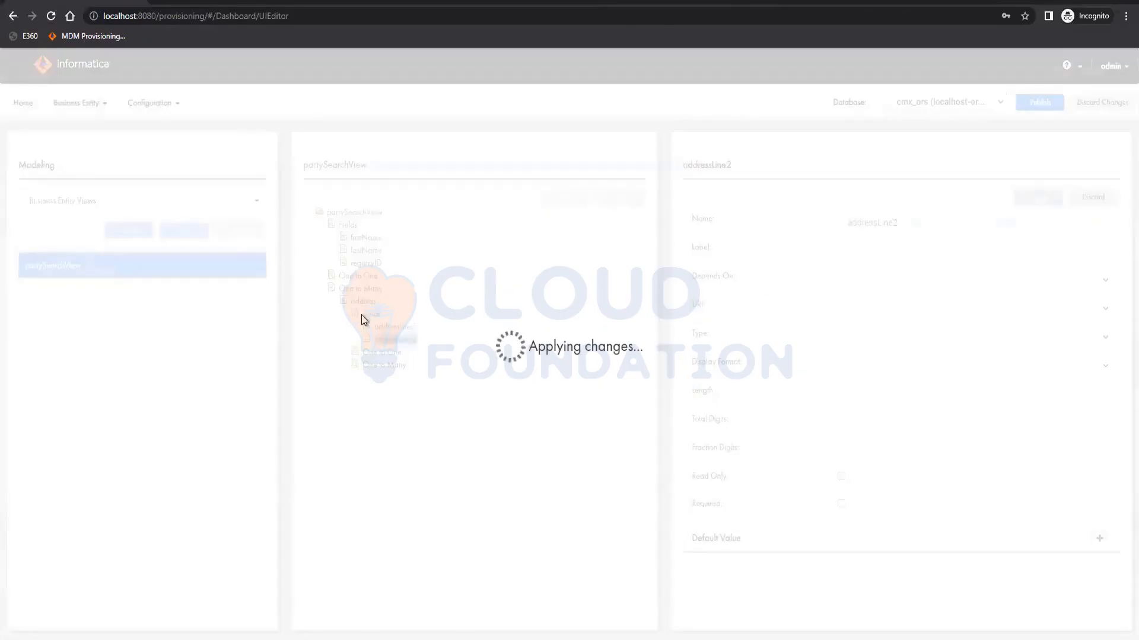
# - Add a field named country under the address child's Fields and apply it
pyautogui.click(362, 315)
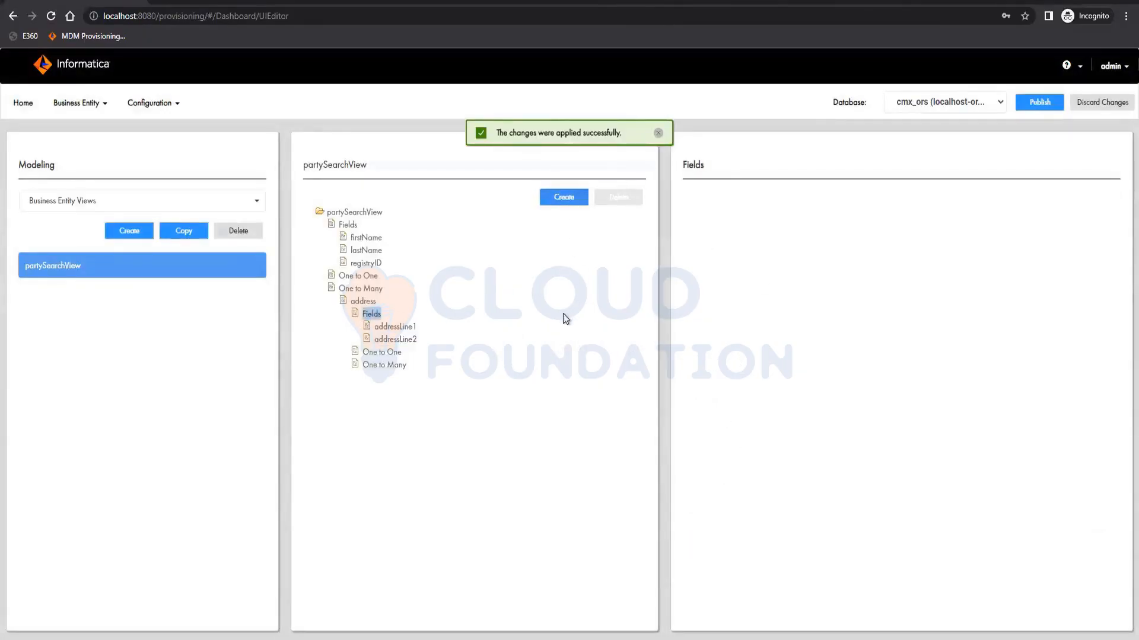
pyautogui.click(563, 197)
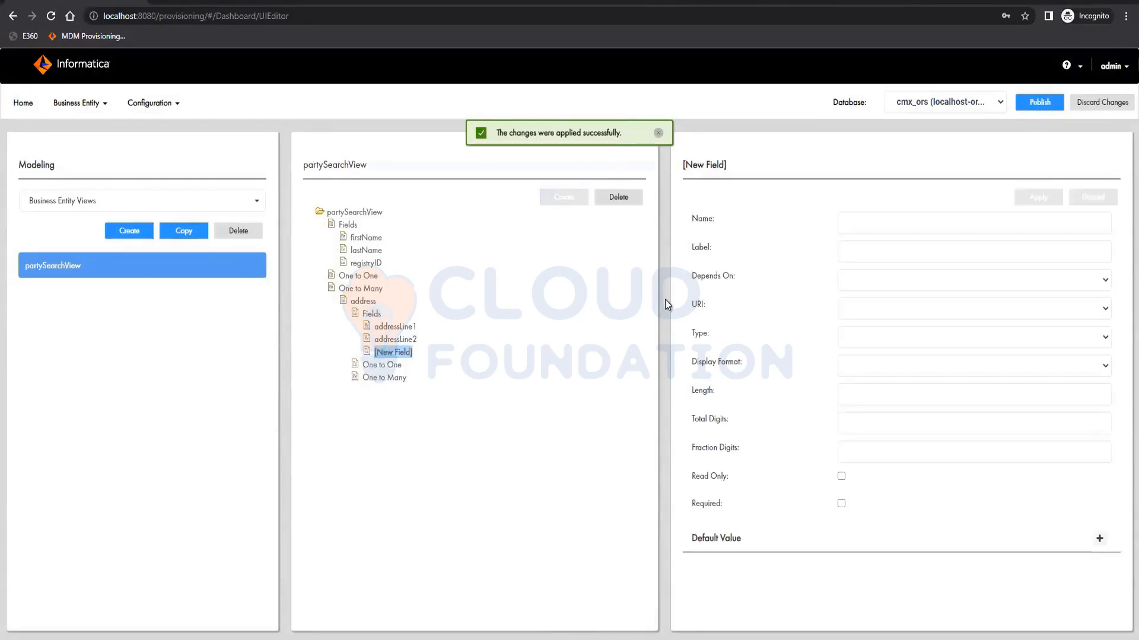
pyautogui.click(858, 223)
pyautogui.write('country')
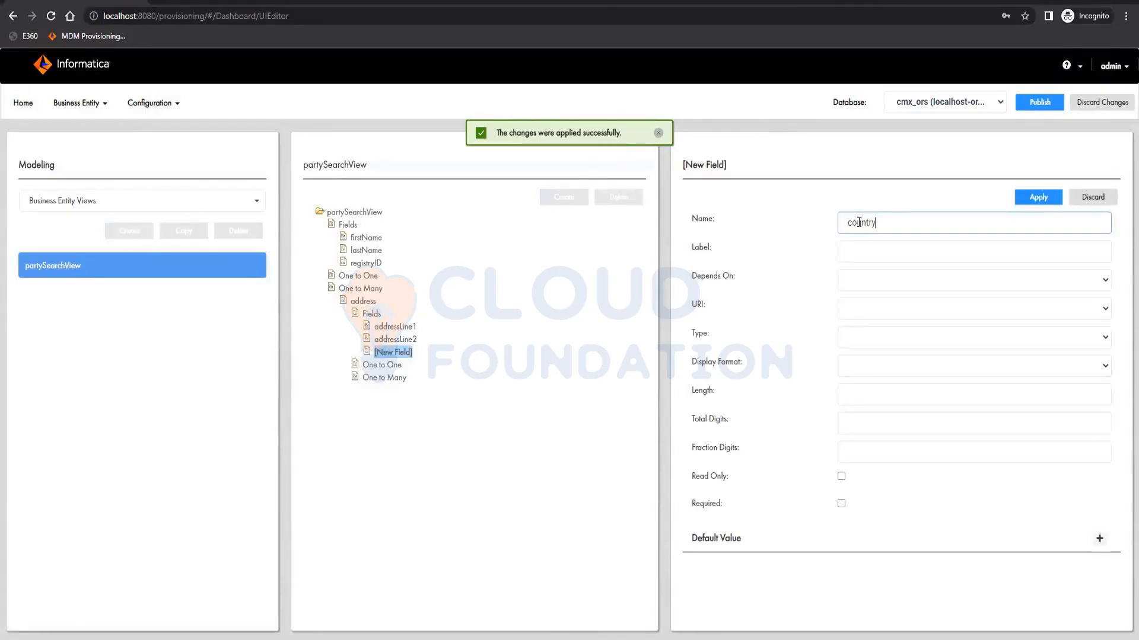
pyautogui.click(1057, 195)
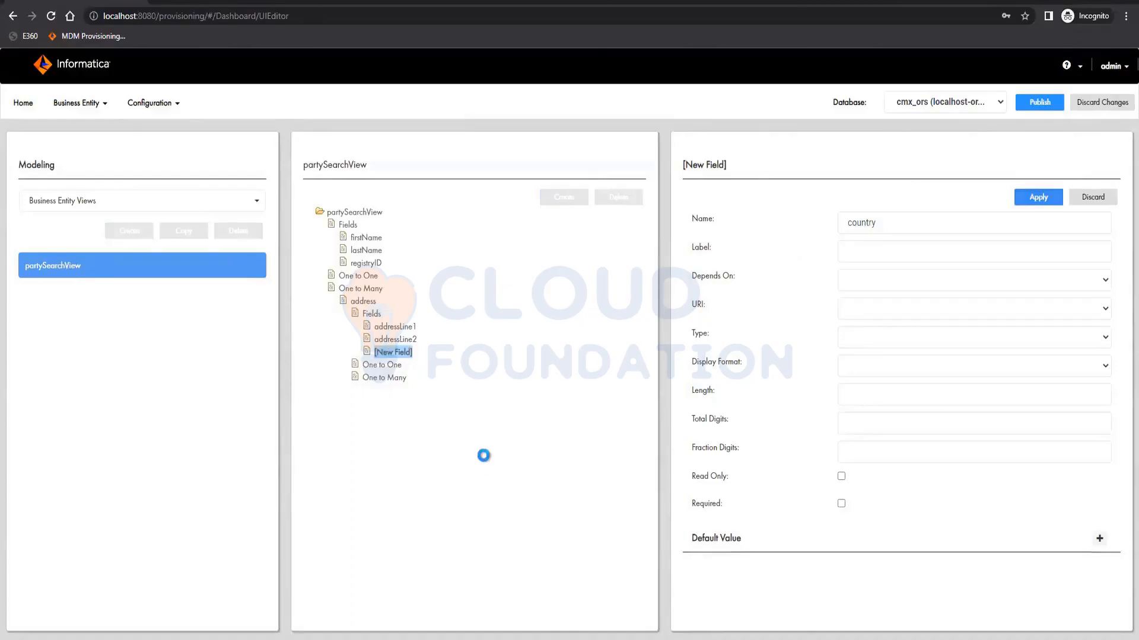
# - Add a field named state under the address child's Fields, set it to depend on country, and apply it
pyautogui.click(368, 314)
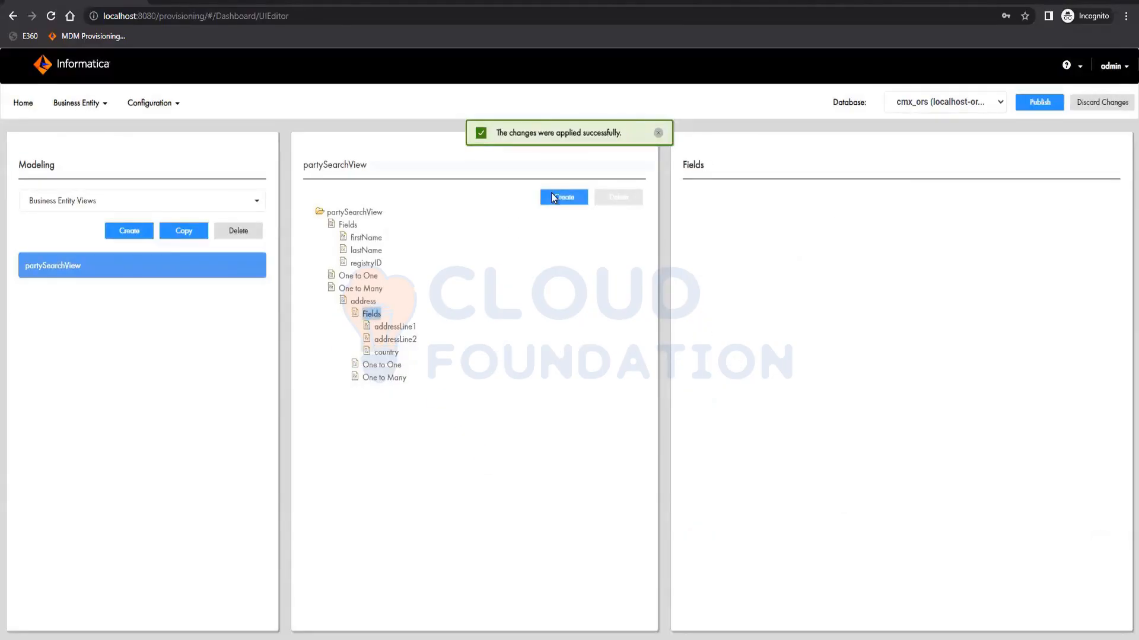
pyautogui.click(880, 223)
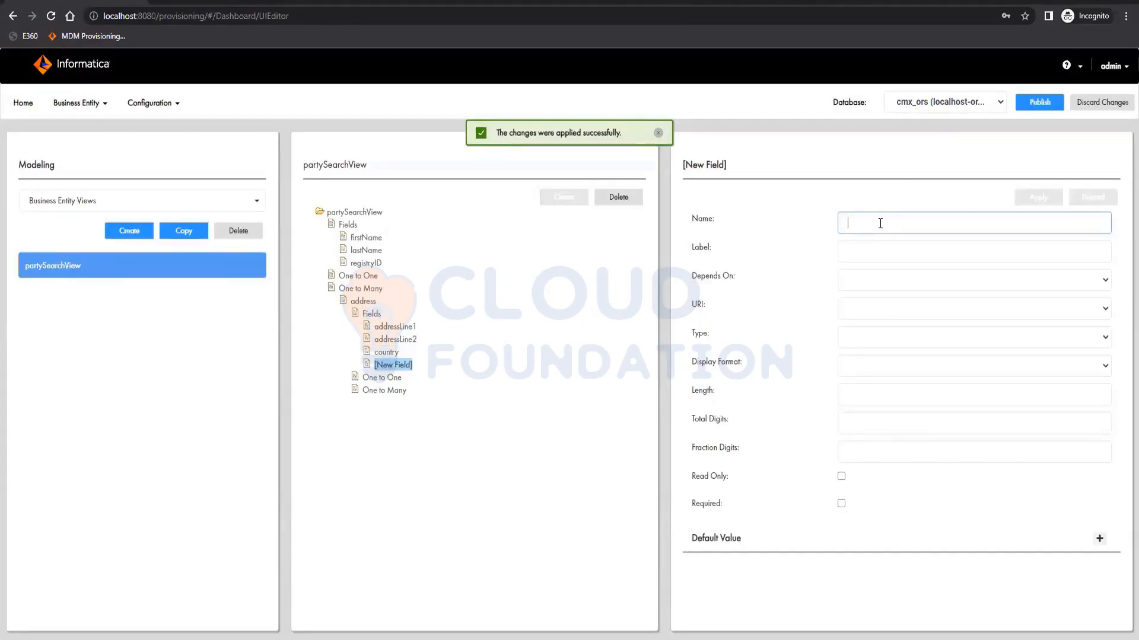
pyautogui.write('state')
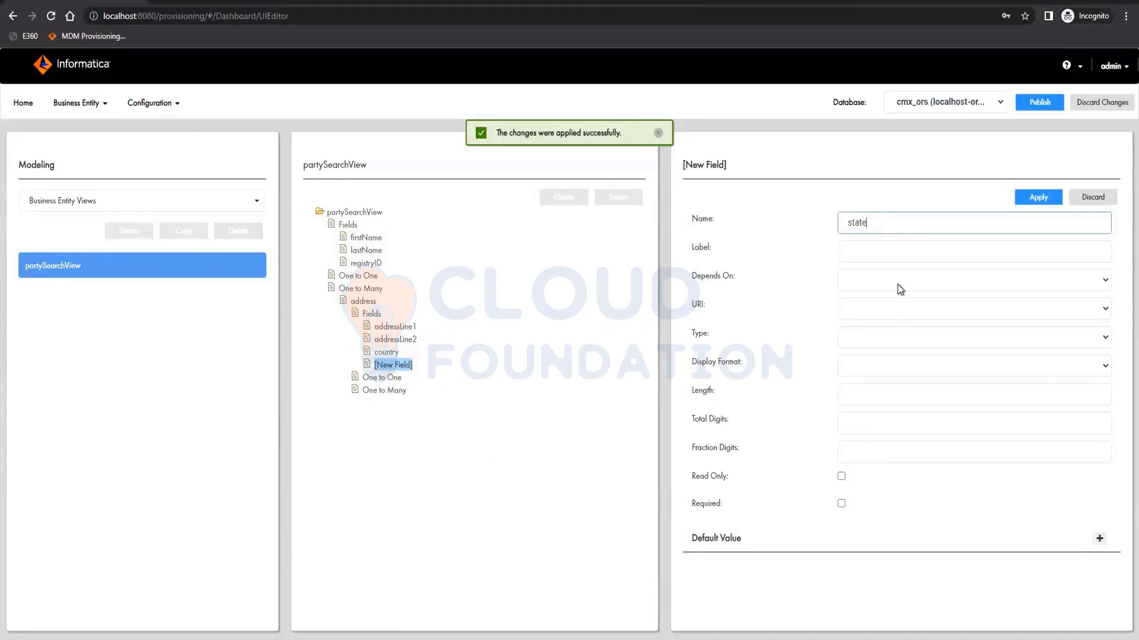
pyautogui.click(881, 328)
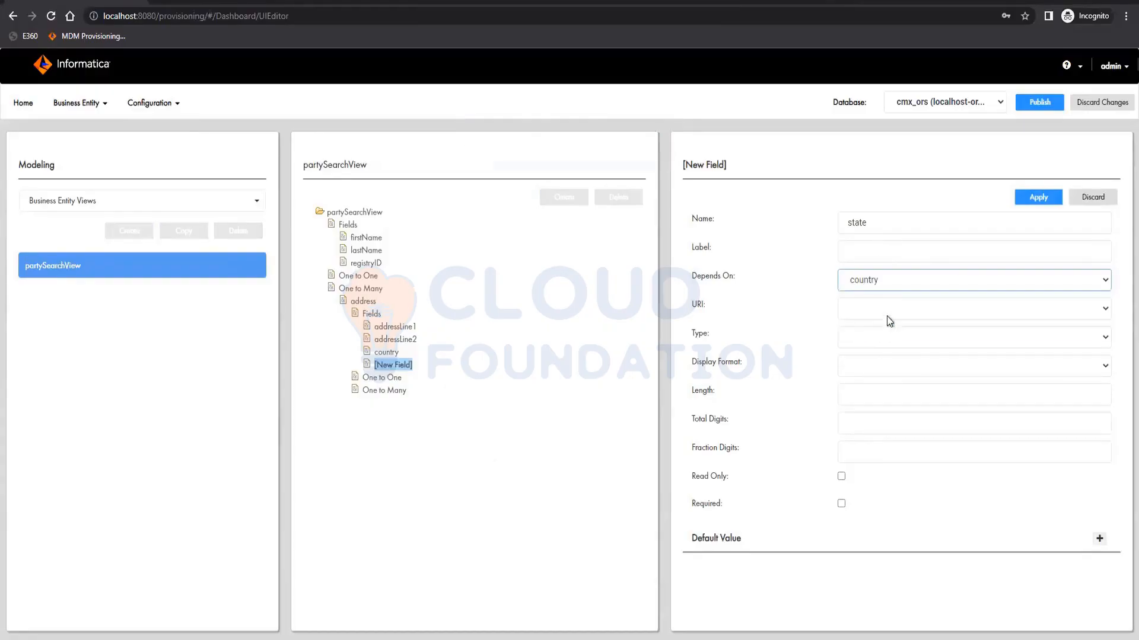
pyautogui.click(891, 307)
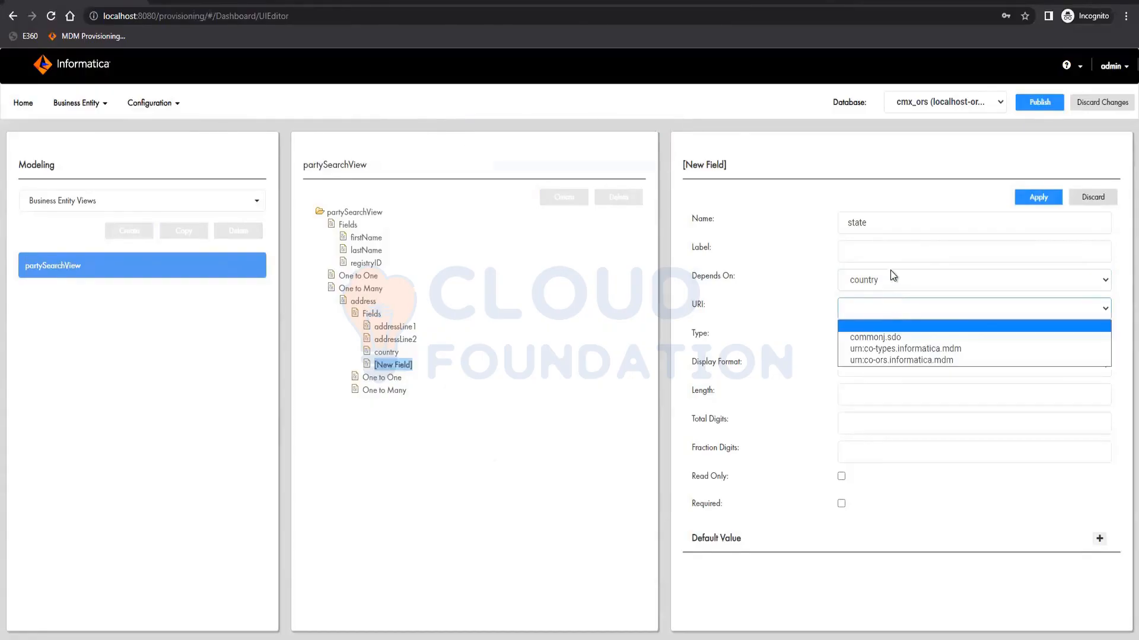
pyautogui.click(890, 276)
pyautogui.click(891, 276)
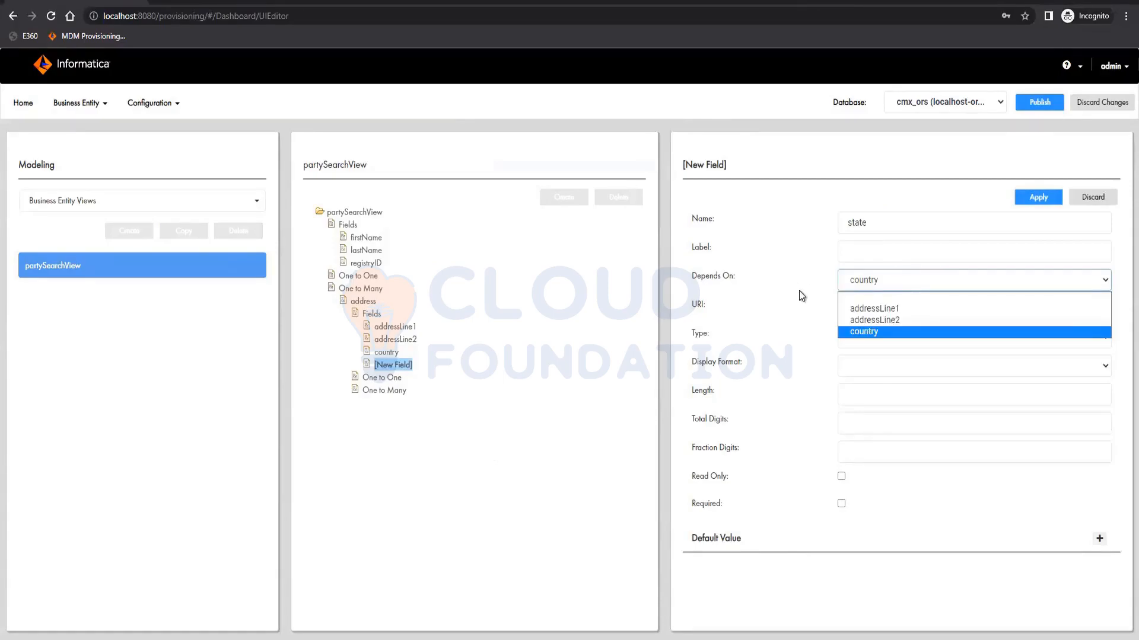
pyautogui.click(879, 279)
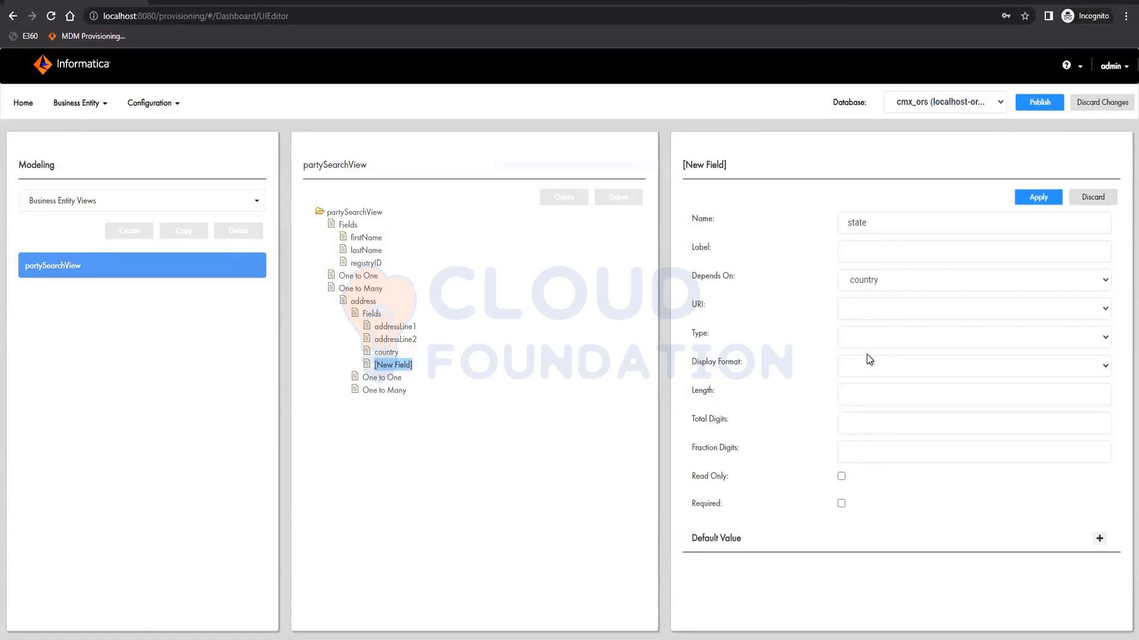
pyautogui.click(1033, 198)
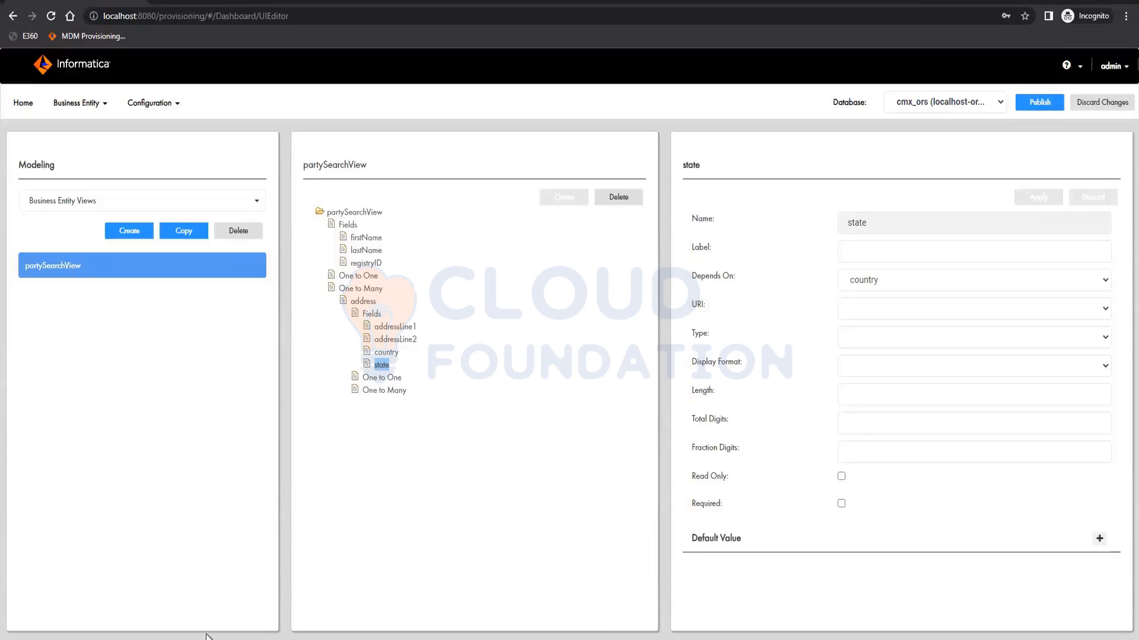
# - Switch to the notes in Notepad and append "(direct, Cleanse)" after Read on the BE to BEV line
pyautogui.click(262, 639)
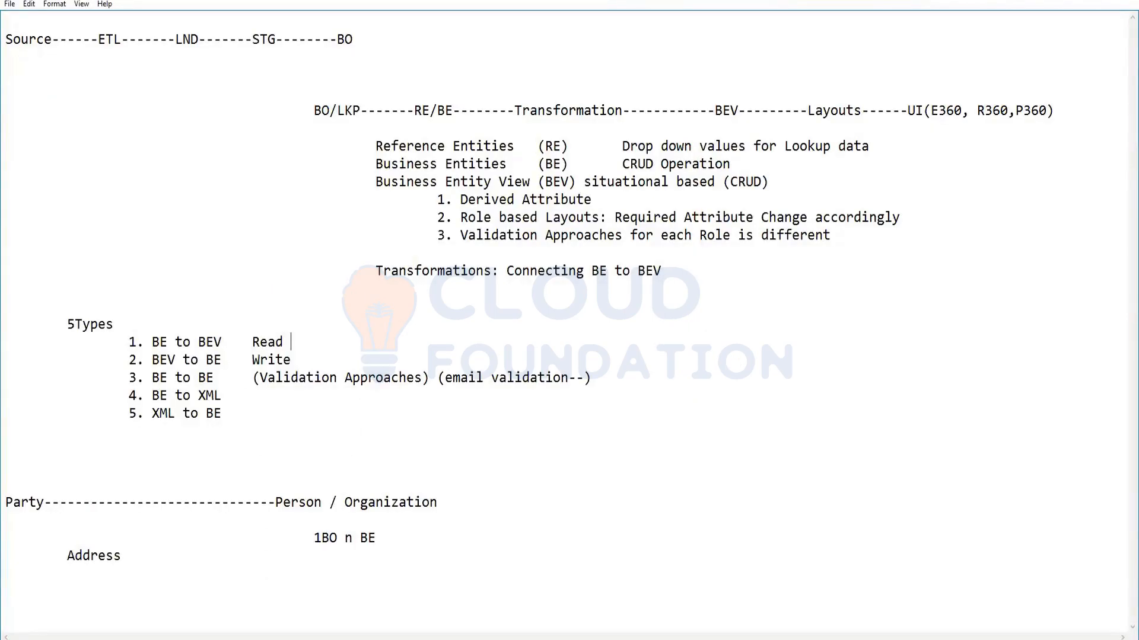
pyautogui.write('(direct, Cleanse')
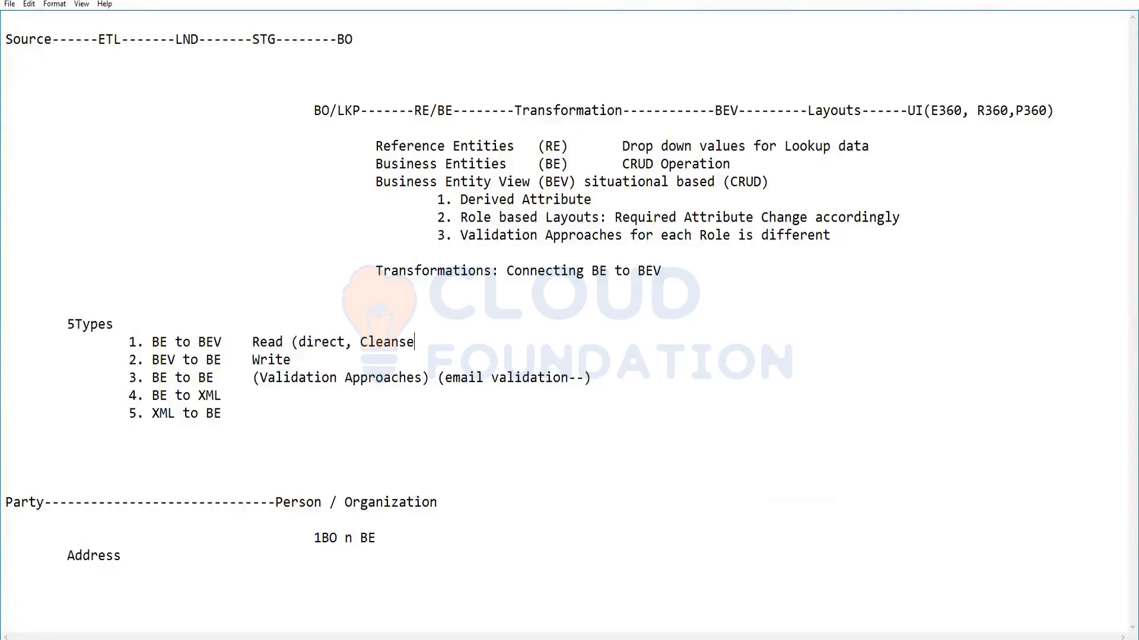
pyautogui.write(')')
pyautogui.moveTo(291, 343); pyautogui.dragTo(422, 343)
pyautogui.hotkey('ctrl', 'c')
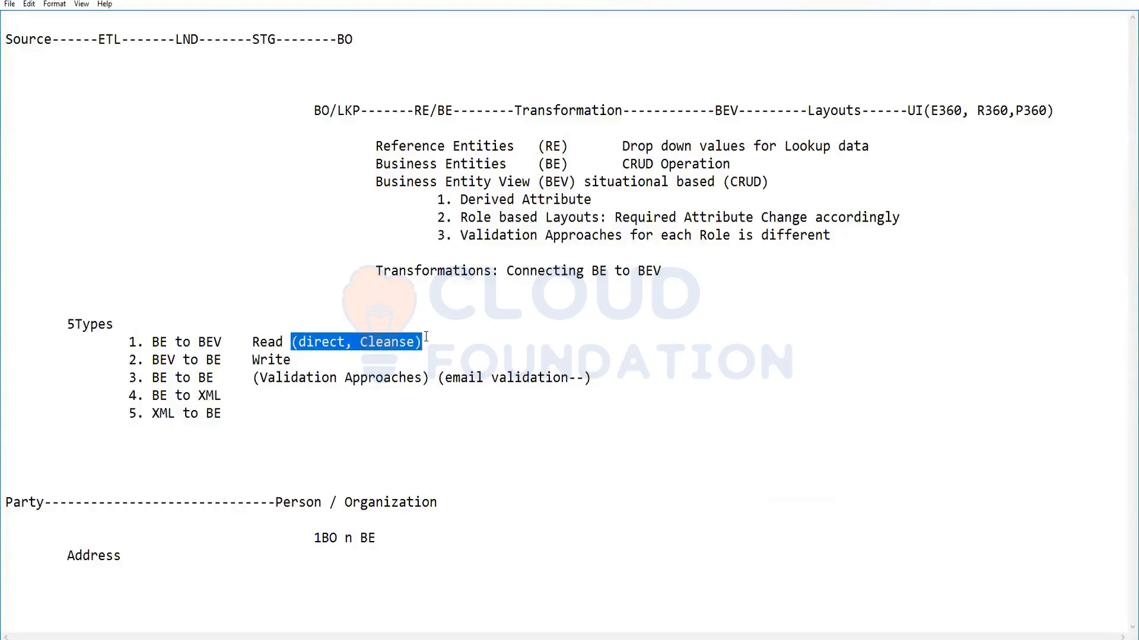
# - Paste "(direct, Cleanse)" after the remaining four transformation types in the notes and return to the browser
pyautogui.click(333, 362)
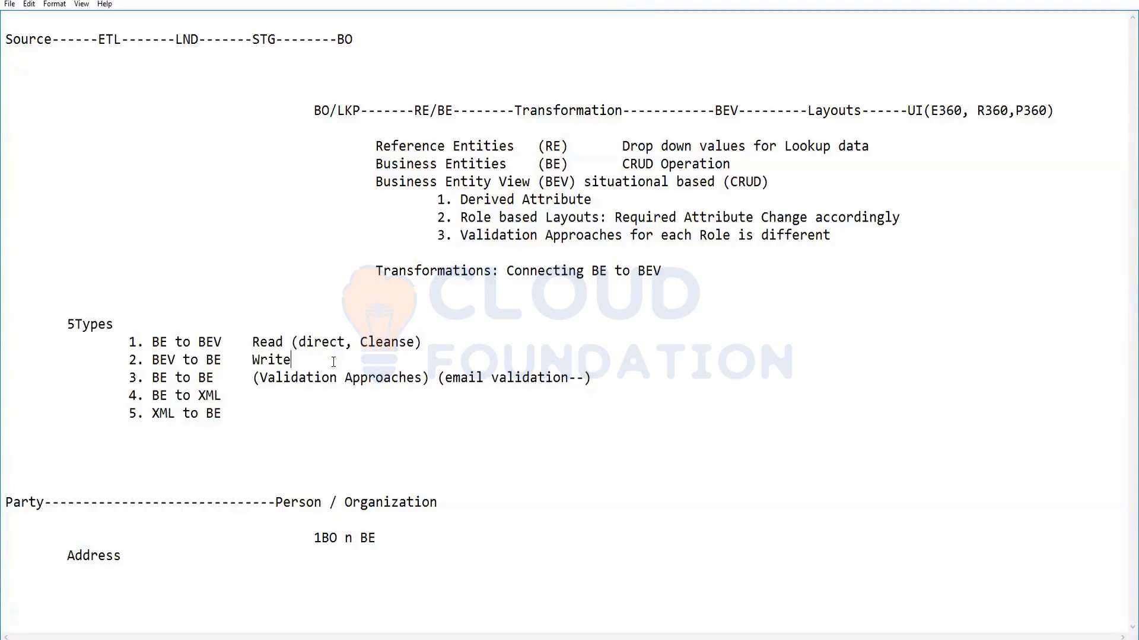
pyautogui.hotkey('ctrl', 'v')
pyautogui.hotkey('ctrl', 'v')
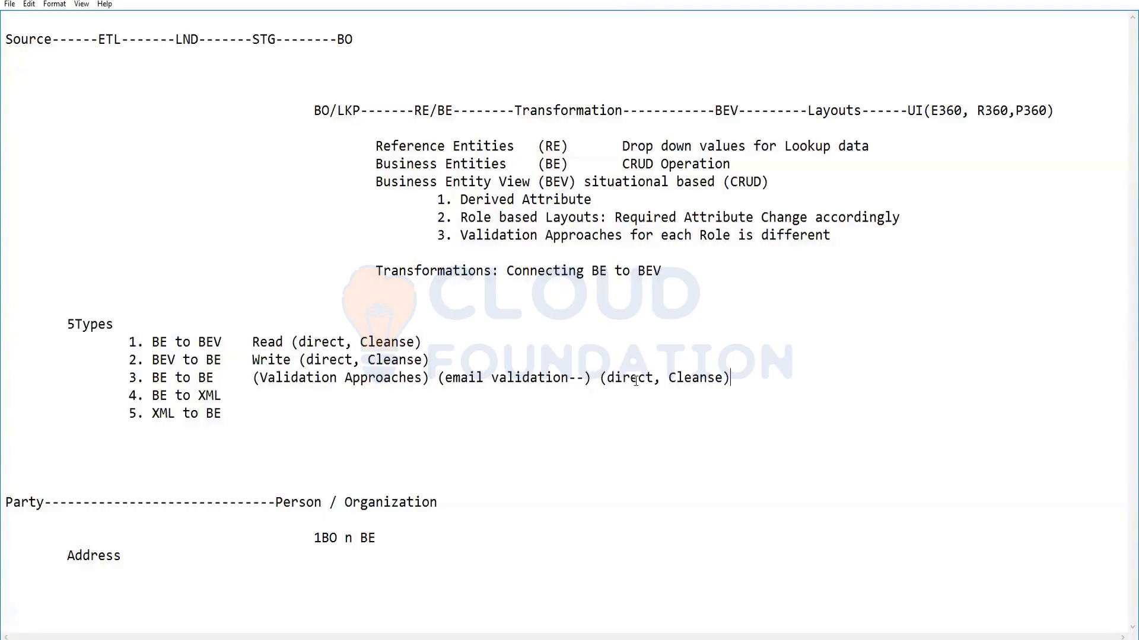
pyautogui.click(491, 402)
pyautogui.hotkey('ctrl', 'v')
pyautogui.click(294, 410)
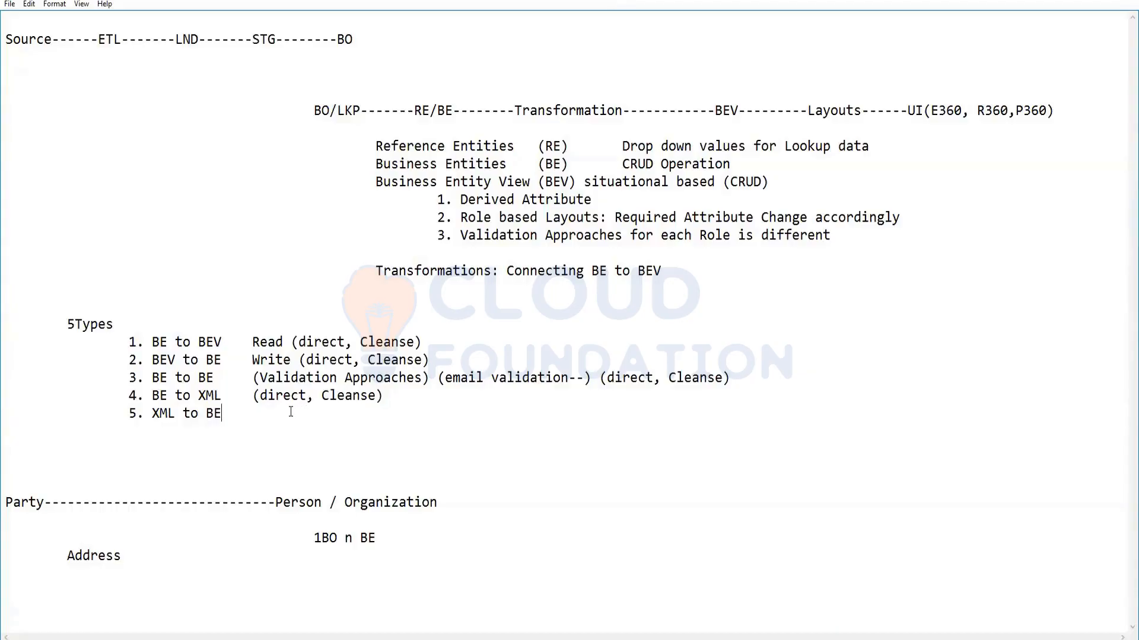
pyautogui.hotkey('ctrl', 'v')
pyautogui.press('Down')
pyautogui.click(1071, 6)
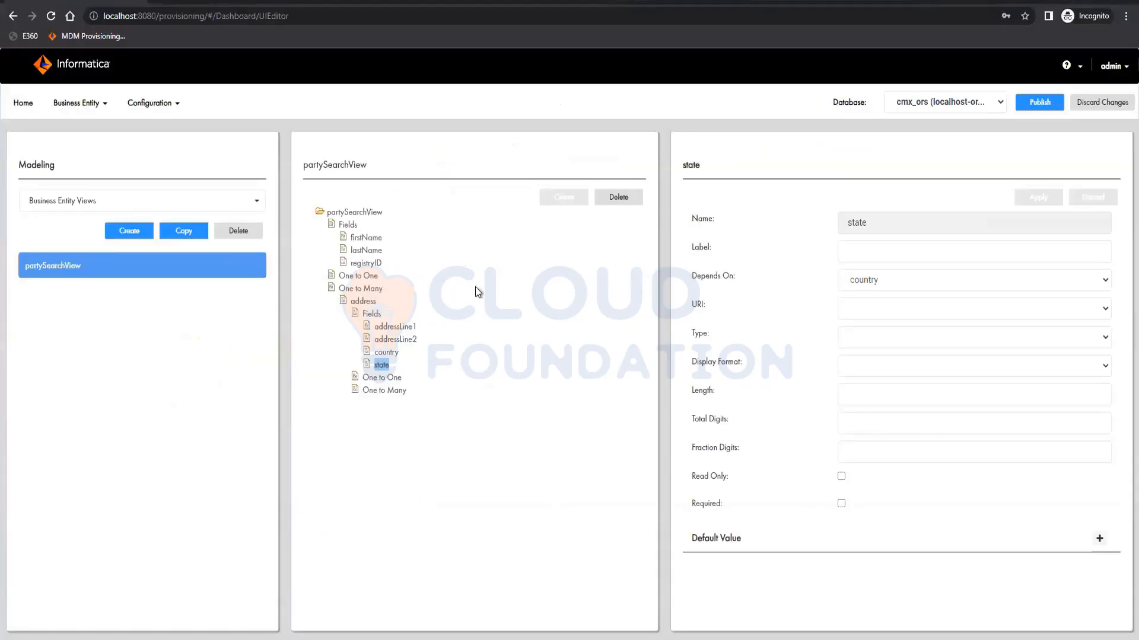
# - Add a field named city under the address child's Fields, apply it, and publish the changes
pyautogui.click(571, 202)
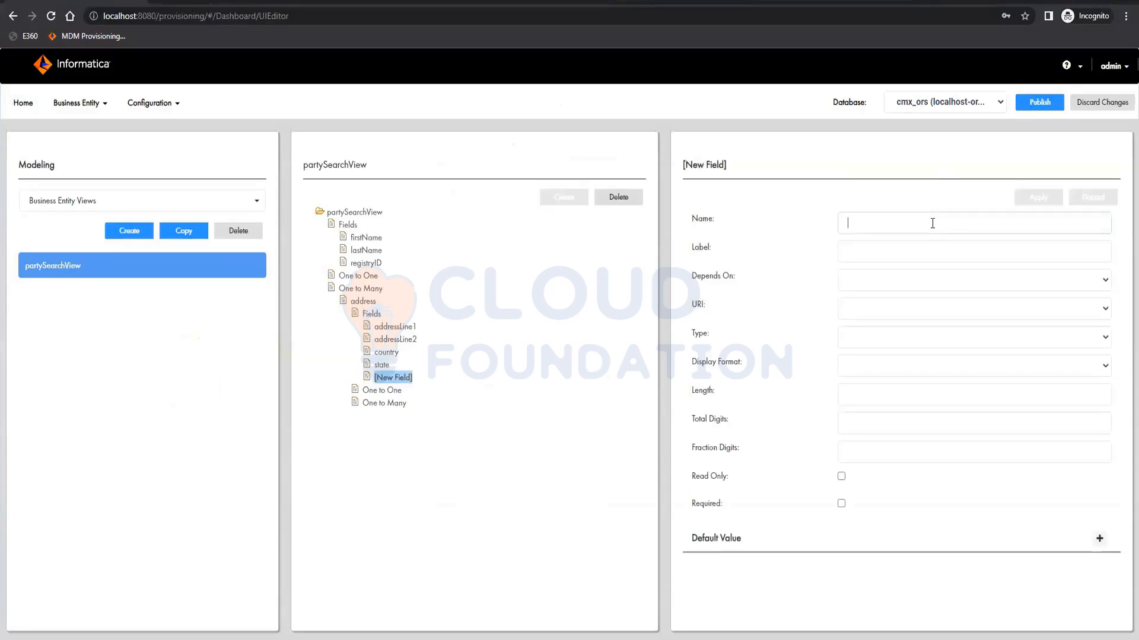
pyautogui.write('city')
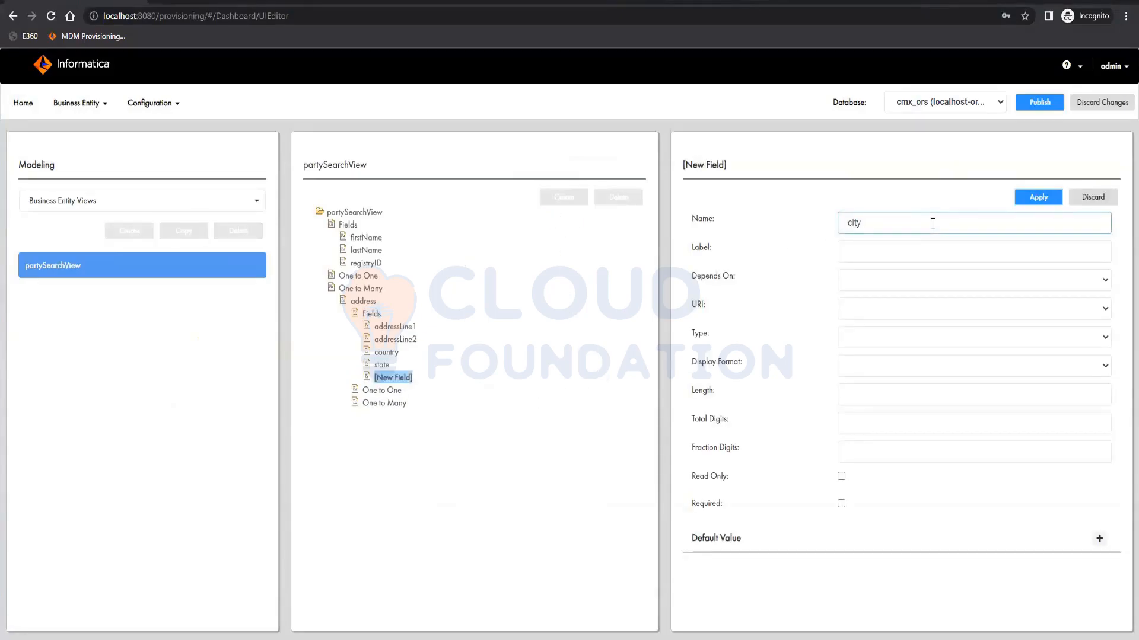
pyautogui.click(1018, 205)
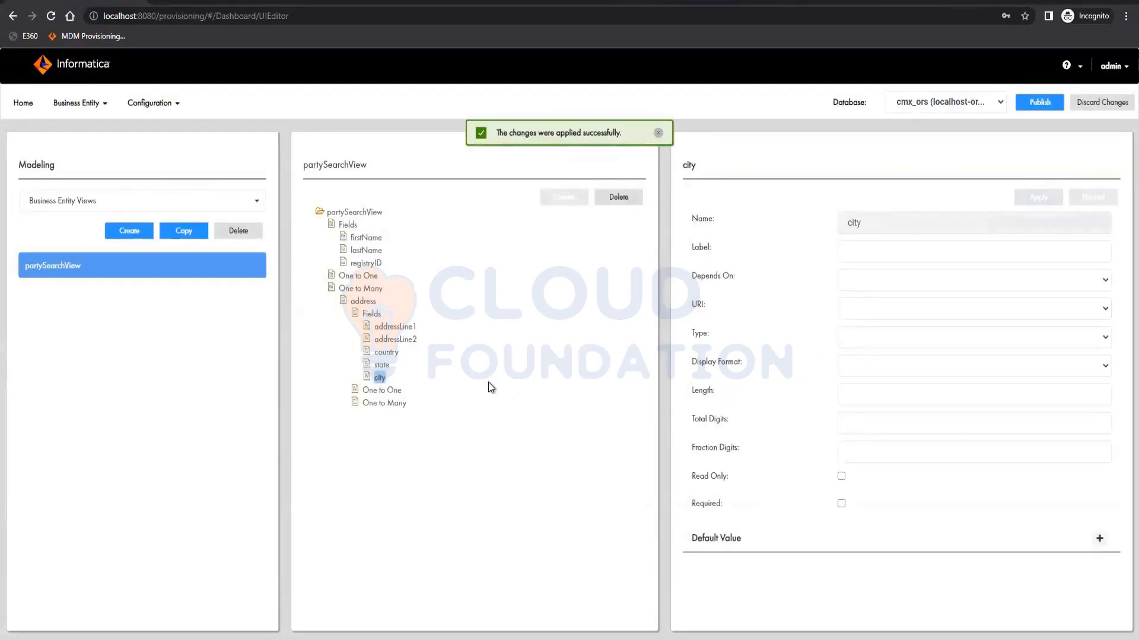
pyautogui.click(1028, 107)
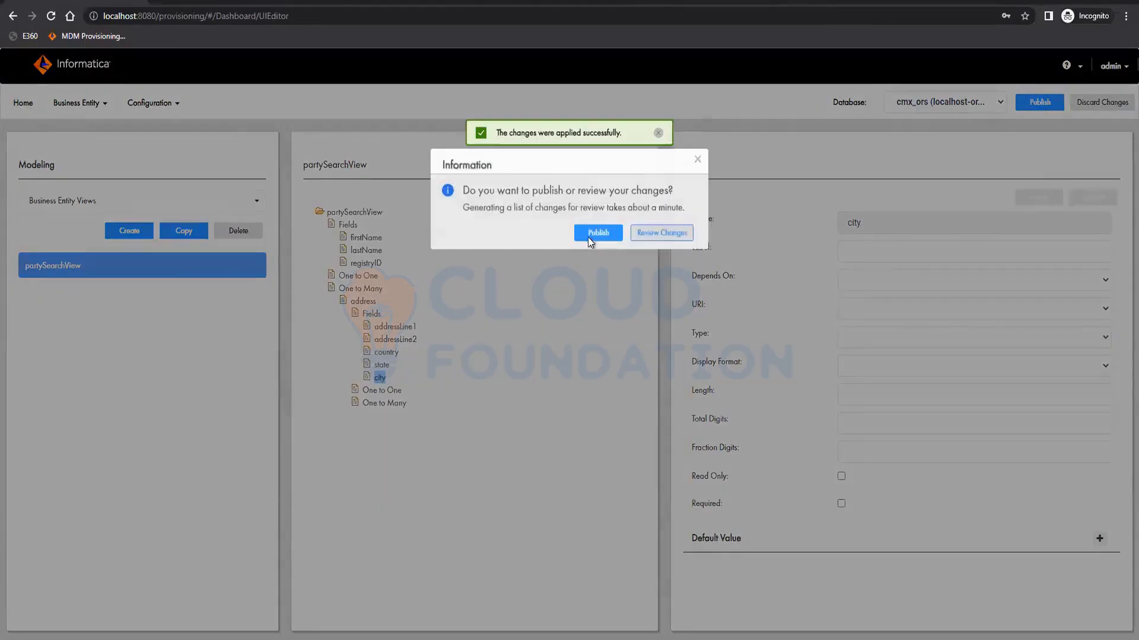
pyautogui.click(597, 234)
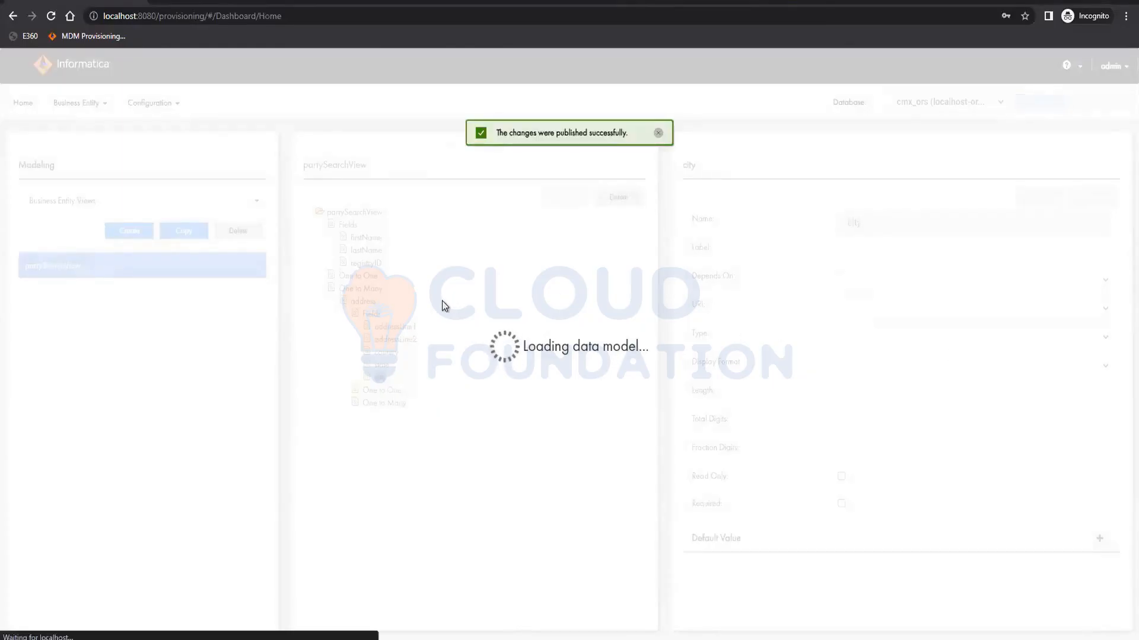
# - Reopen the partySearchView business entity view and examine its tree
pyautogui.click(77, 103)
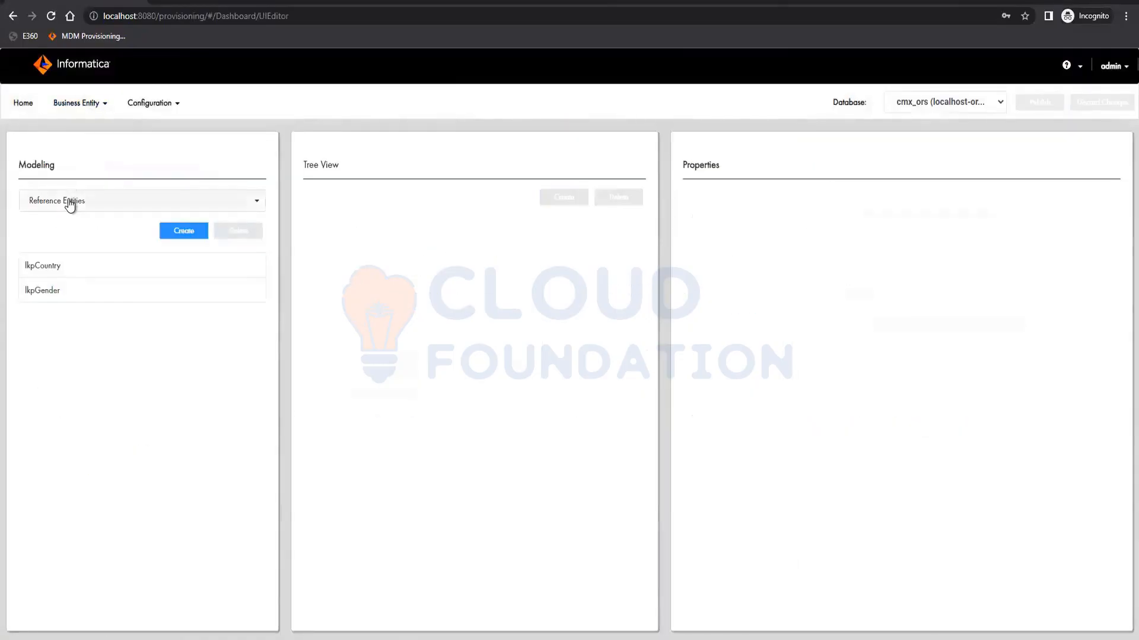
pyautogui.click(68, 201)
pyautogui.click(69, 255)
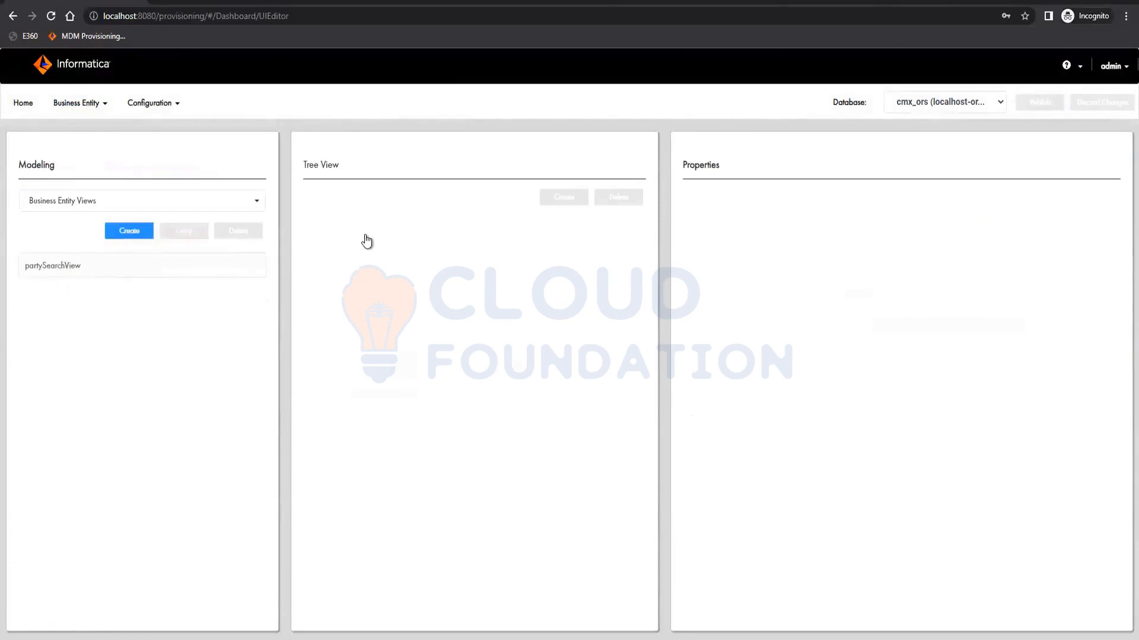
pyautogui.click(348, 225)
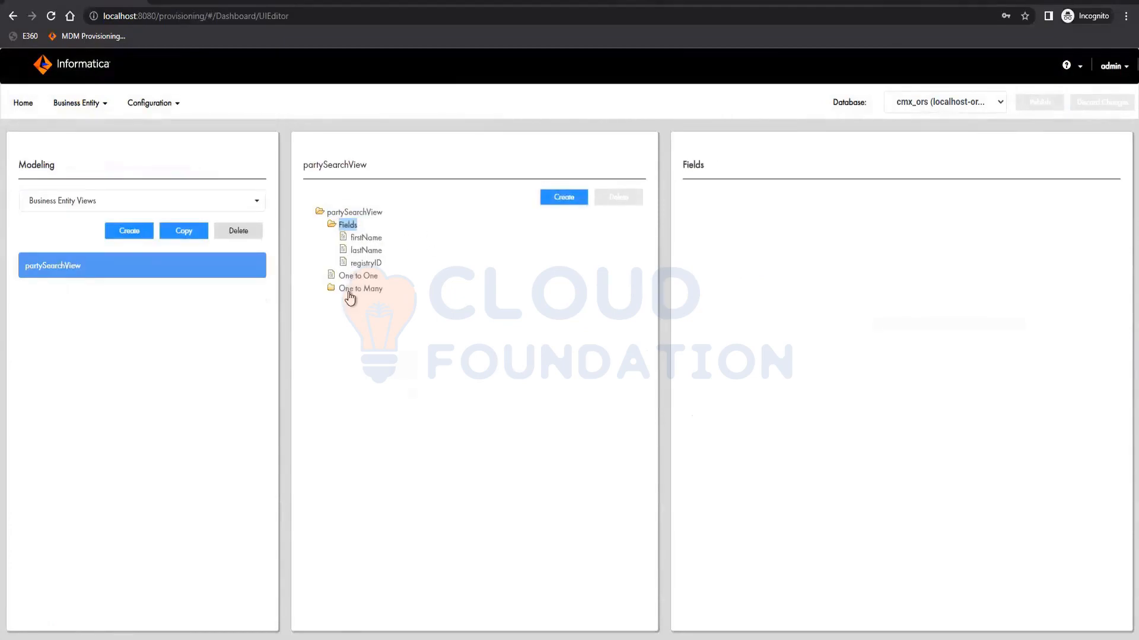
# - Add a field named gender under the partySearchView's top-level Fields and apply it
pyautogui.click(351, 291)
pyautogui.click(363, 301)
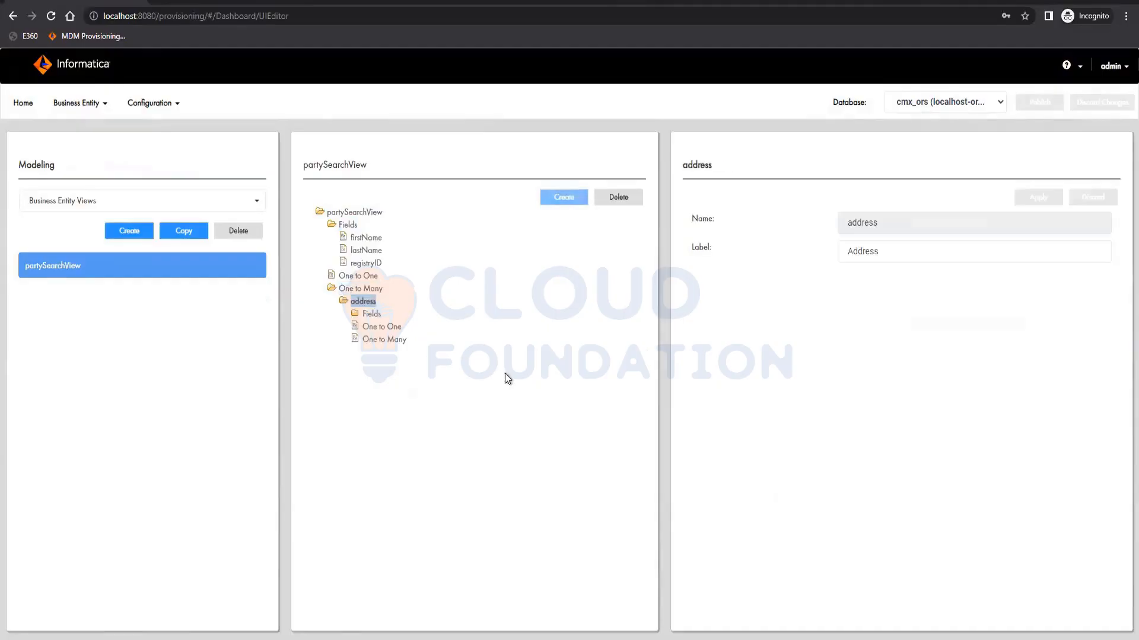
pyautogui.click(372, 314)
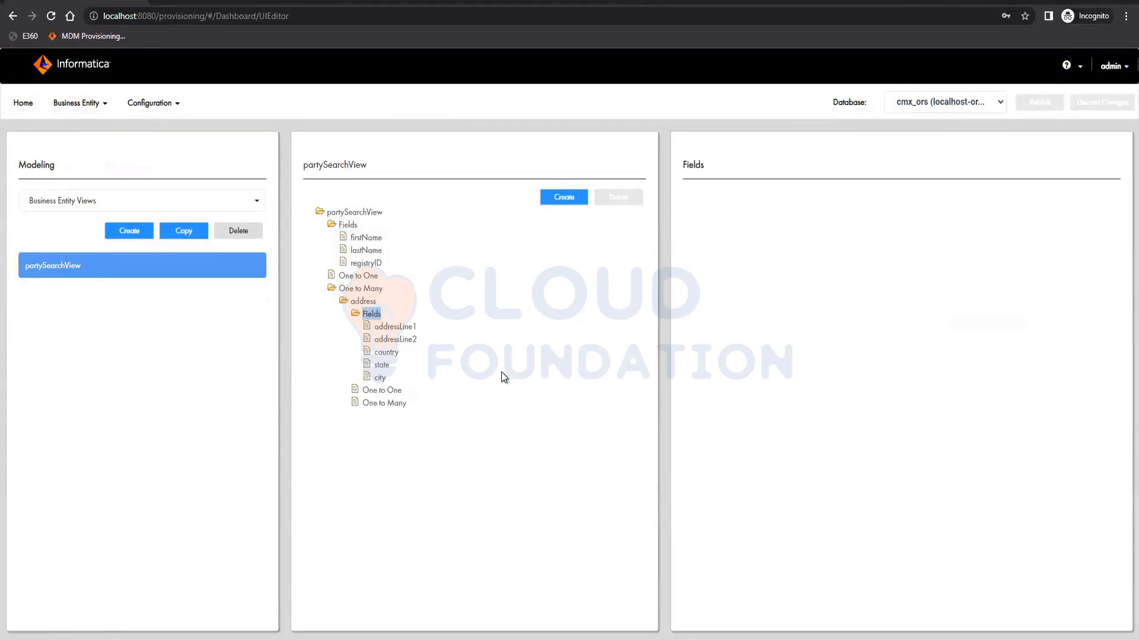
pyautogui.click(350, 227)
pyautogui.click(555, 201)
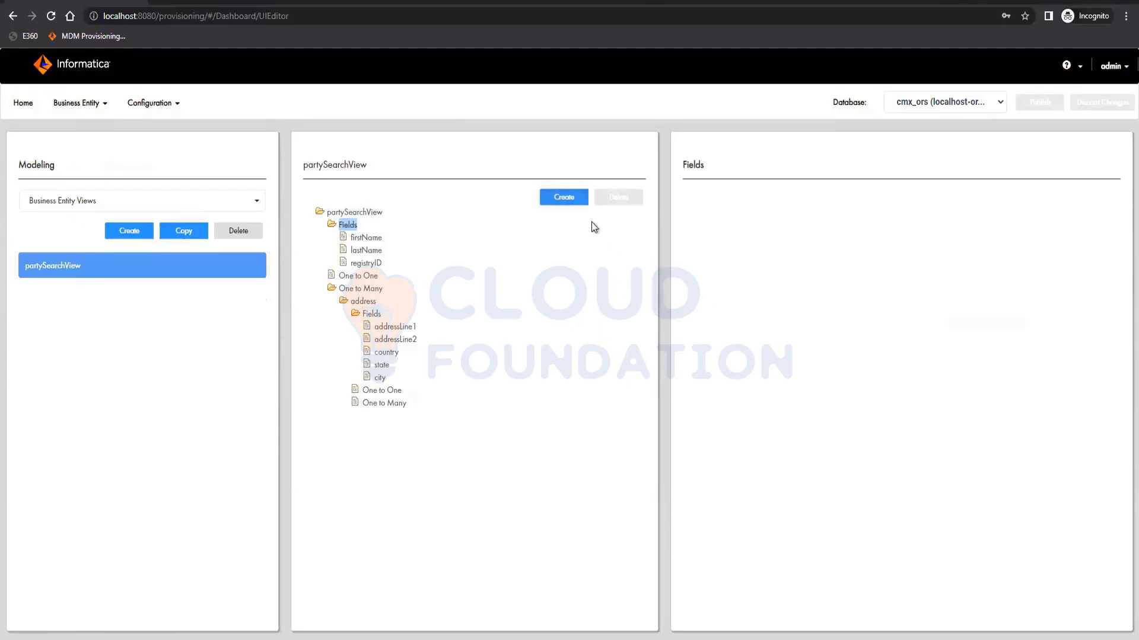
pyautogui.click(888, 231)
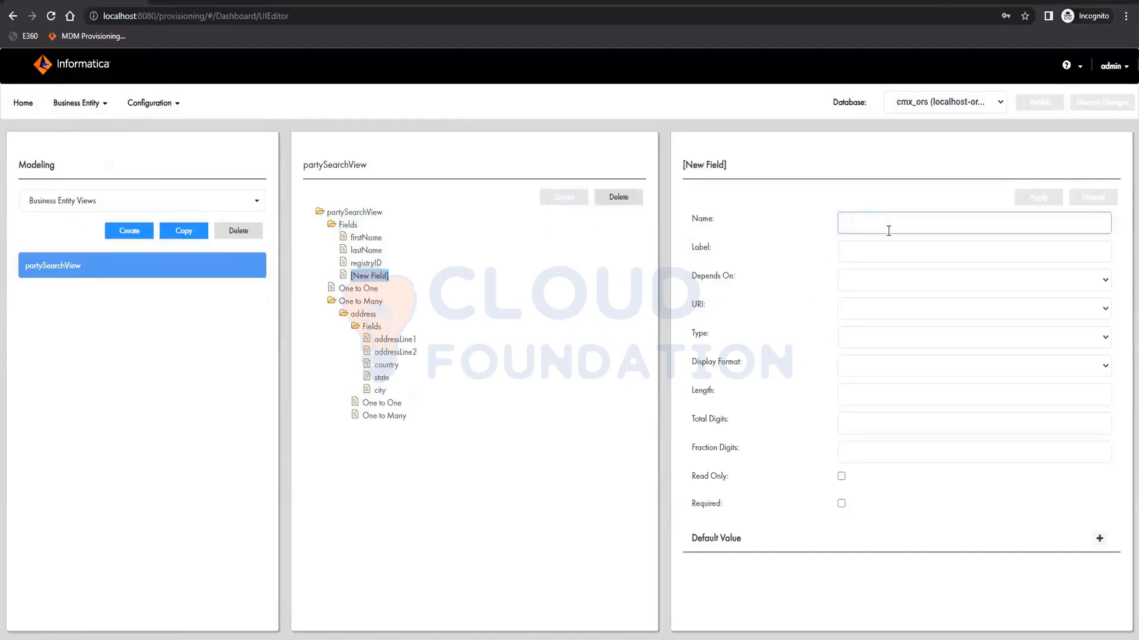
pyautogui.write('gender')
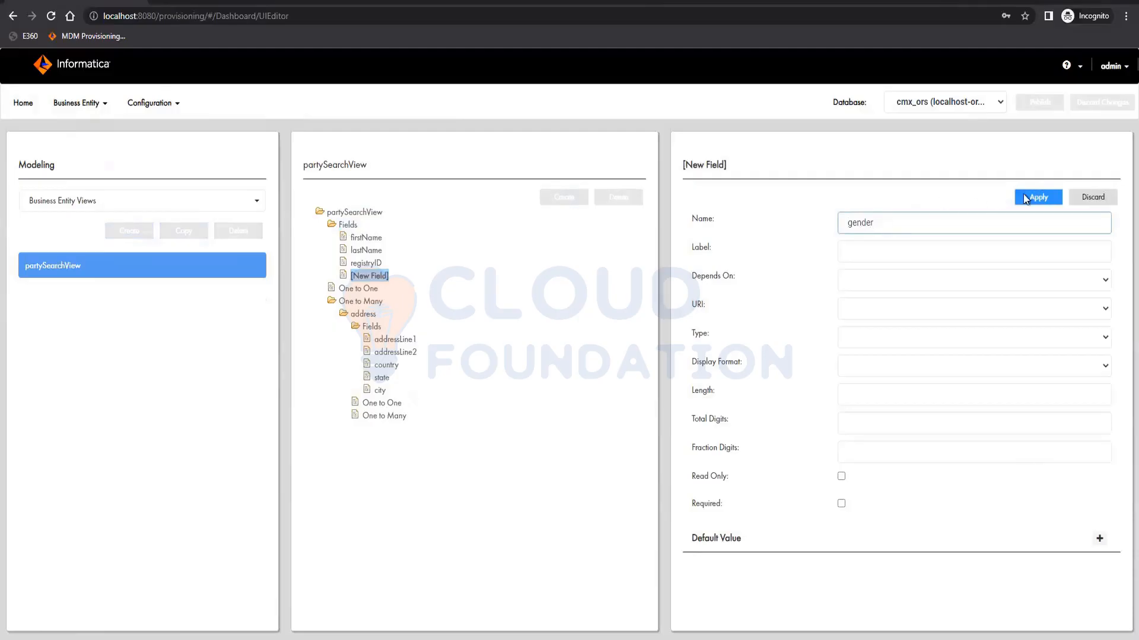
pyautogui.click(1023, 196)
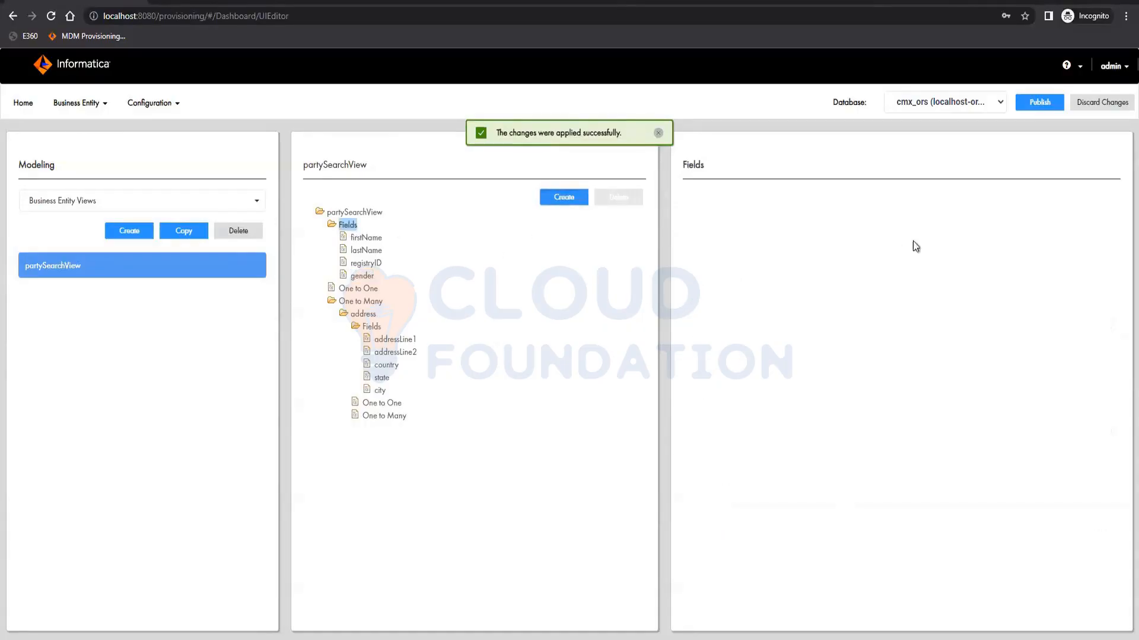
# - Add a field named status under the view's top-level Fields, apply it, and publish the changes
pyautogui.click(560, 197)
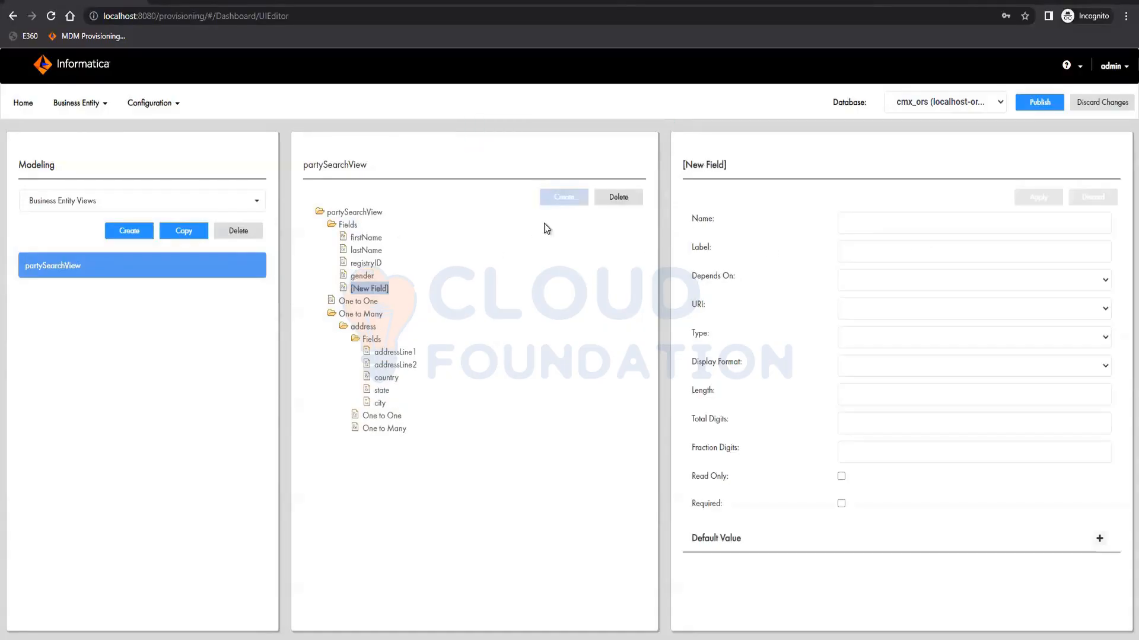
pyautogui.click(916, 220)
pyautogui.write('state')
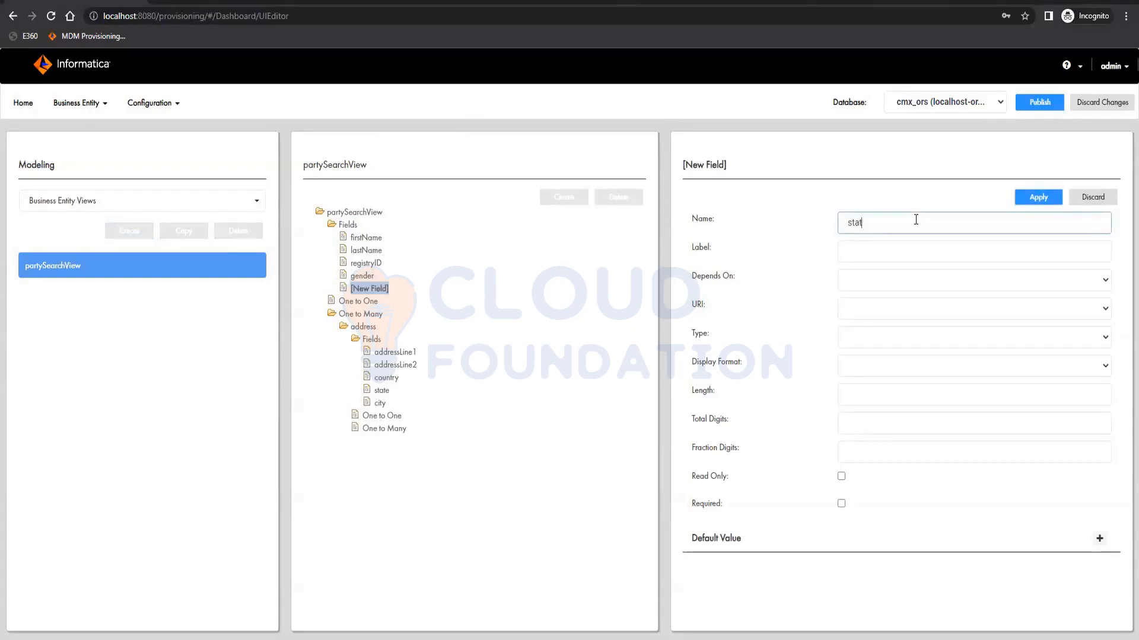
pyautogui.write('us')
pyautogui.click(1035, 200)
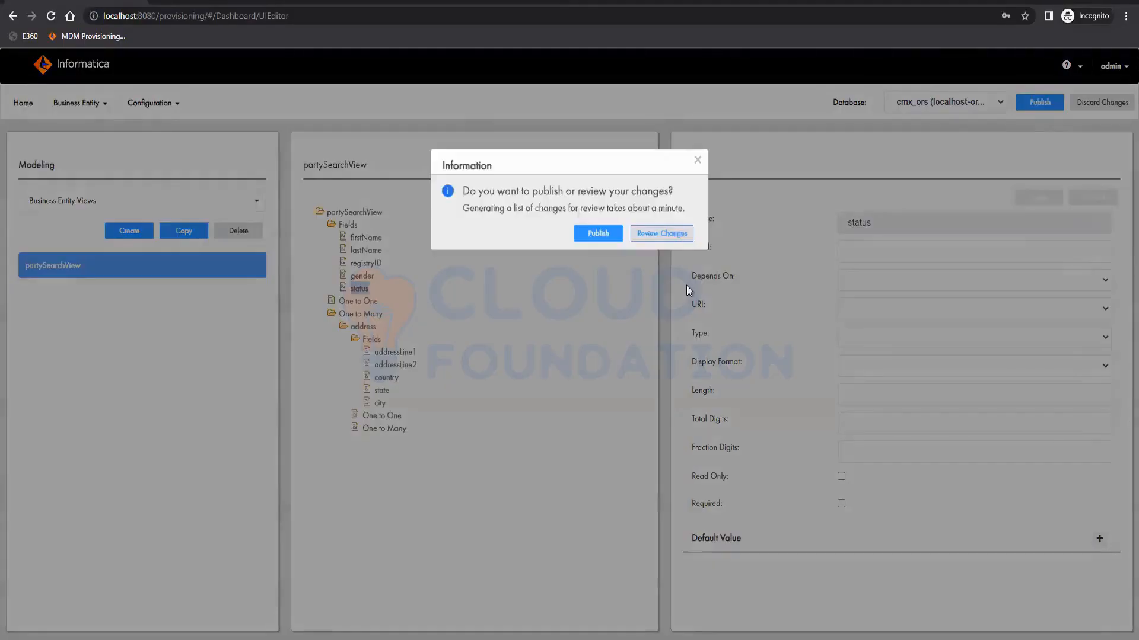
pyautogui.press('Return')
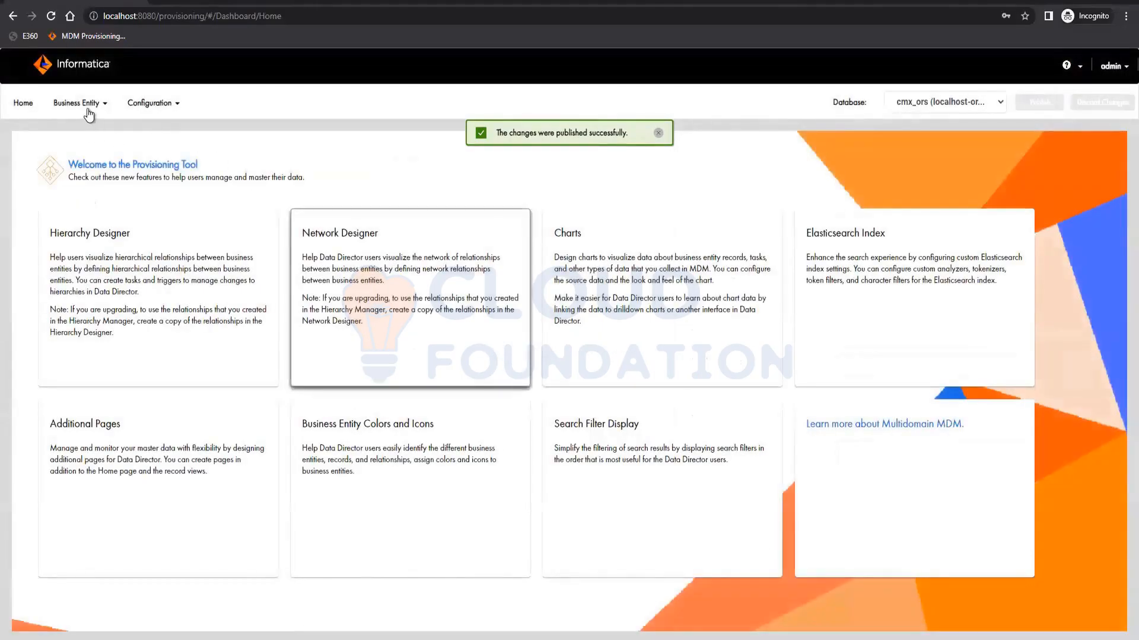
# - Open Modeling and browse the reference entities, business entities and hierarchies lists
pyautogui.click(87, 113)
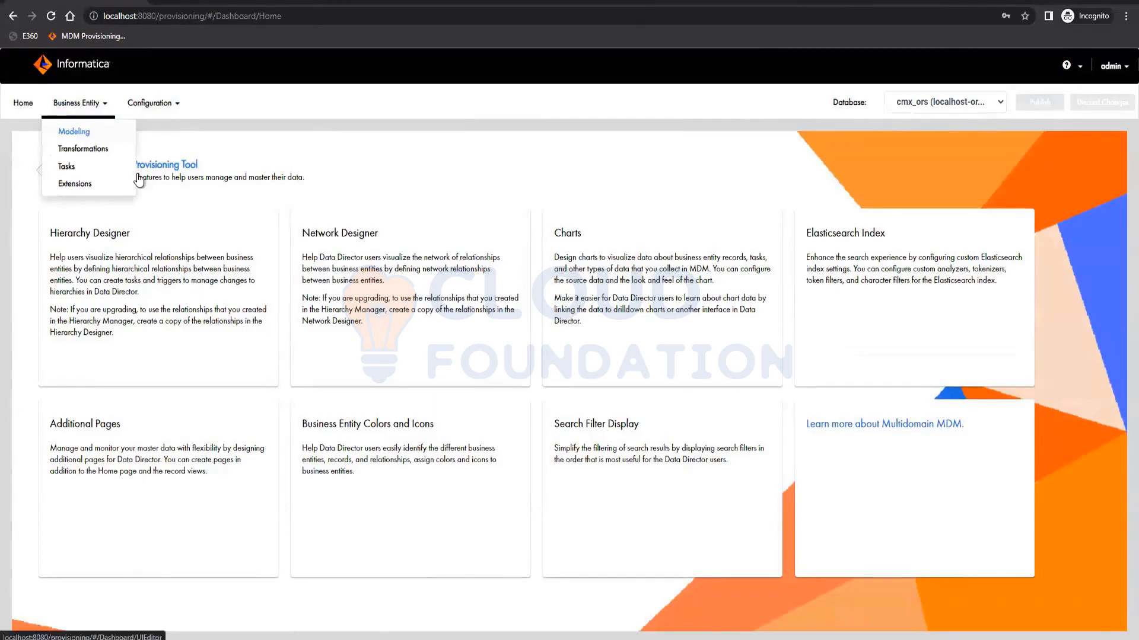
pyautogui.click(87, 132)
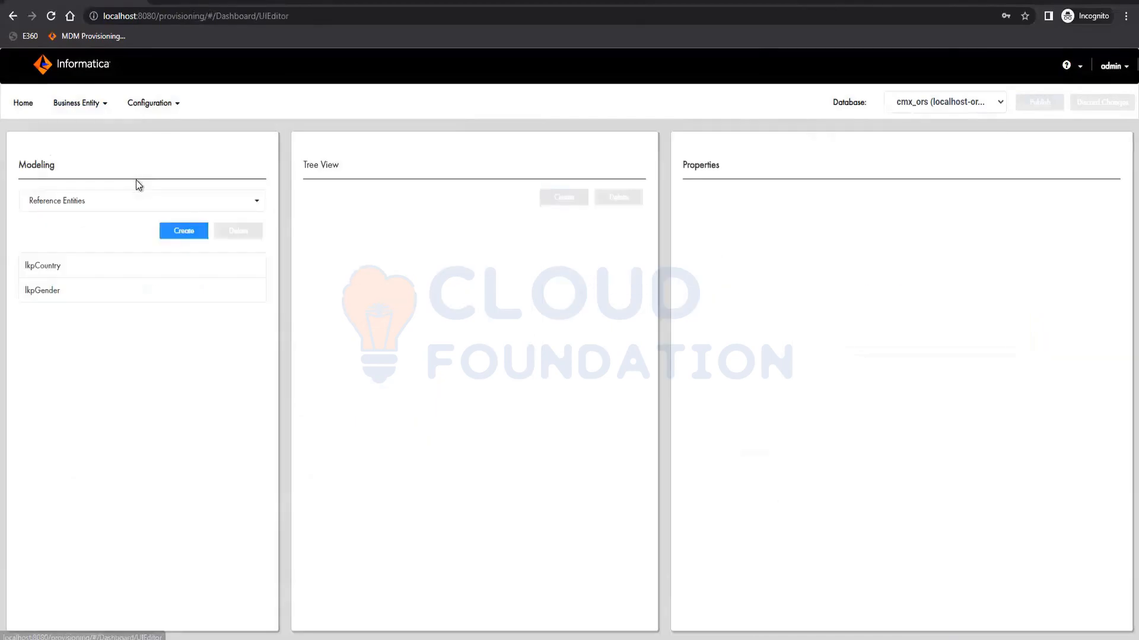
pyautogui.click(66, 202)
pyautogui.click(80, 271)
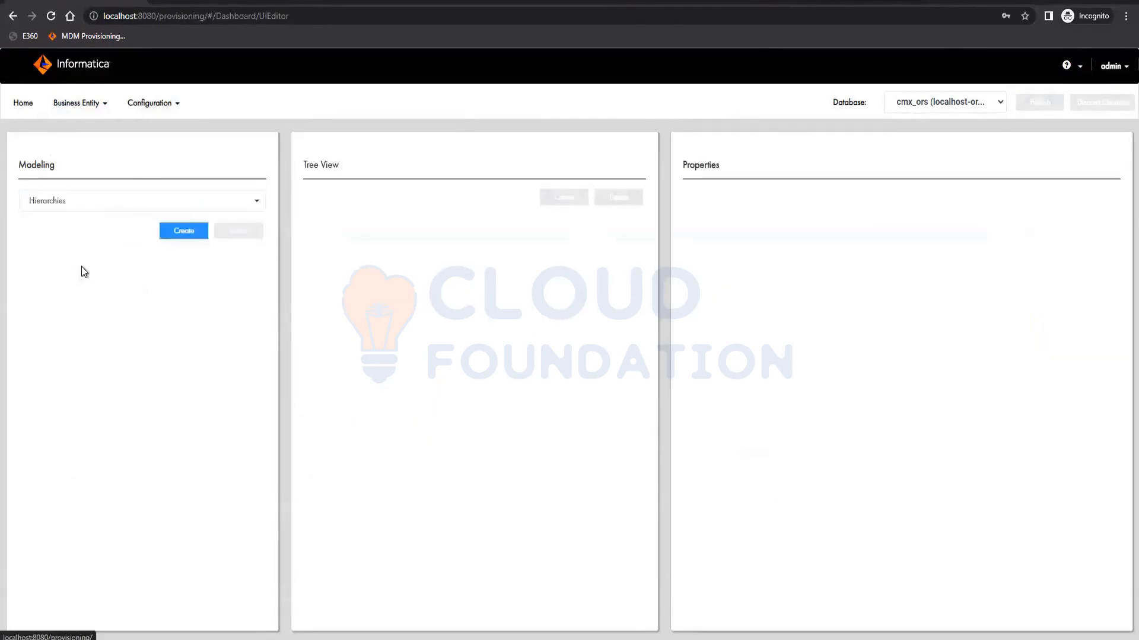
pyautogui.click(92, 205)
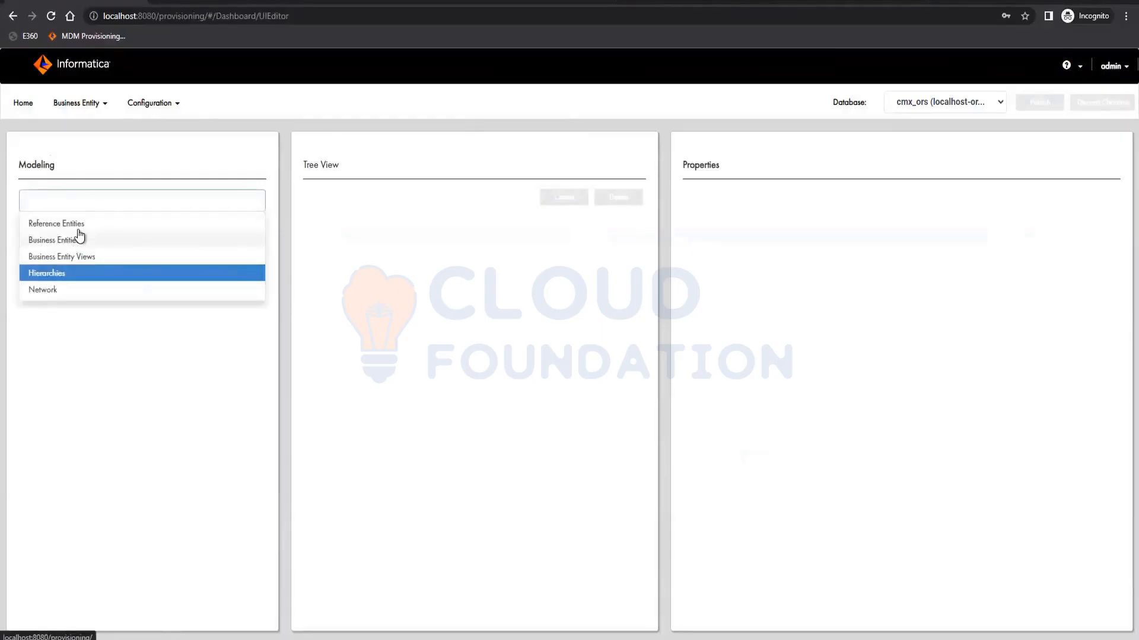
pyautogui.click(80, 240)
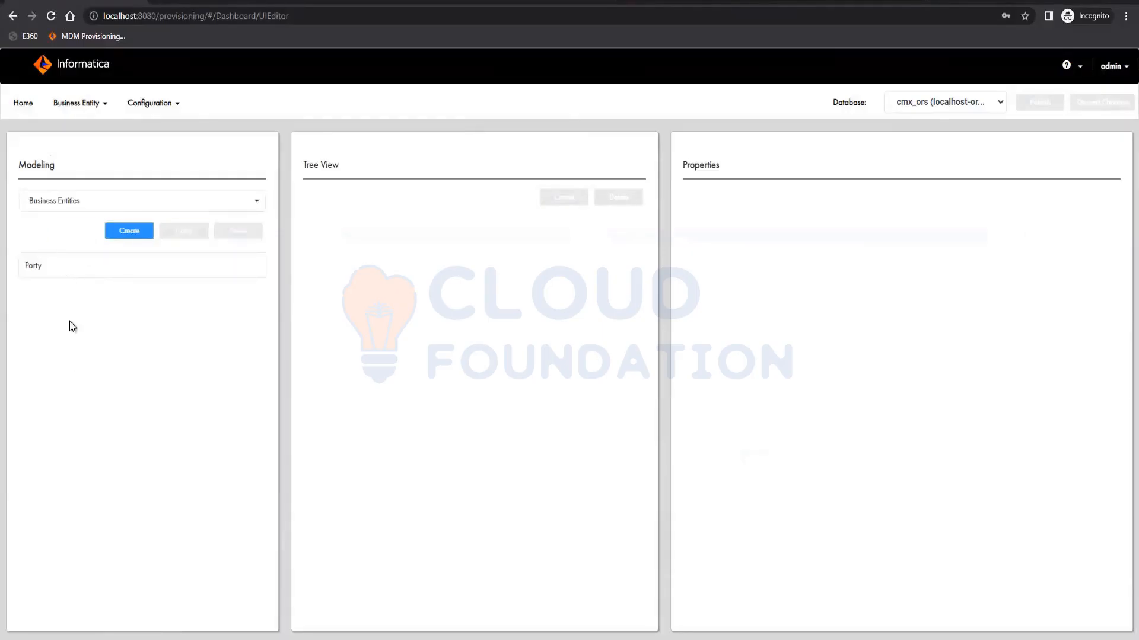
pyautogui.click(78, 203)
pyautogui.click(73, 274)
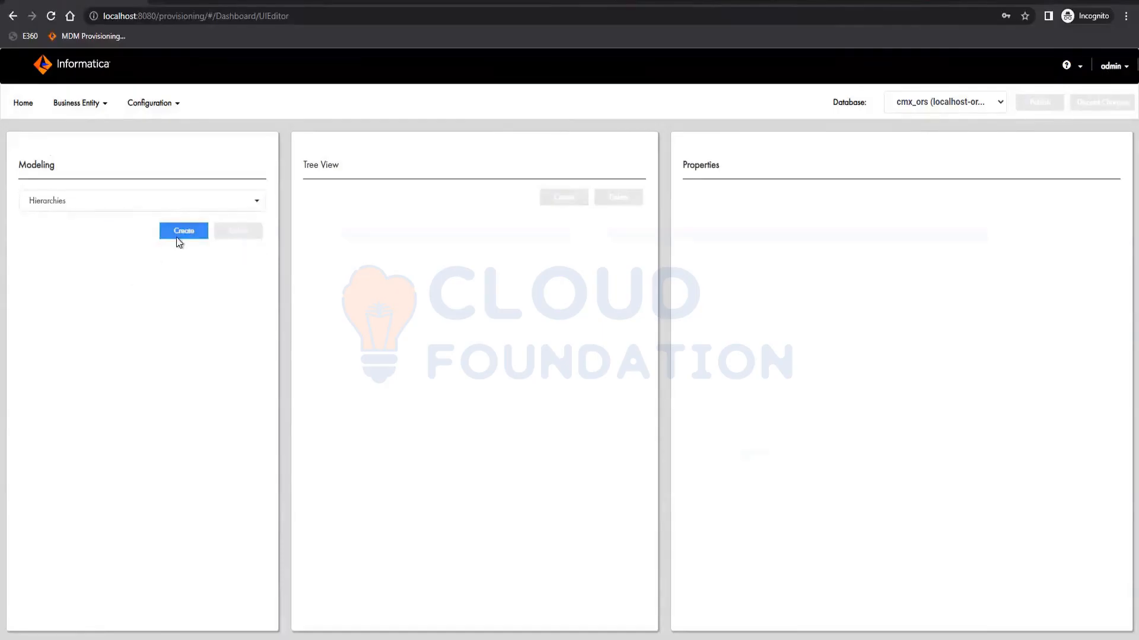
# - Create a hierarchy copied from the Hierarchy Manager's Organizational Chart with Manager as root entity and reopen Modeling
pyautogui.click(178, 235)
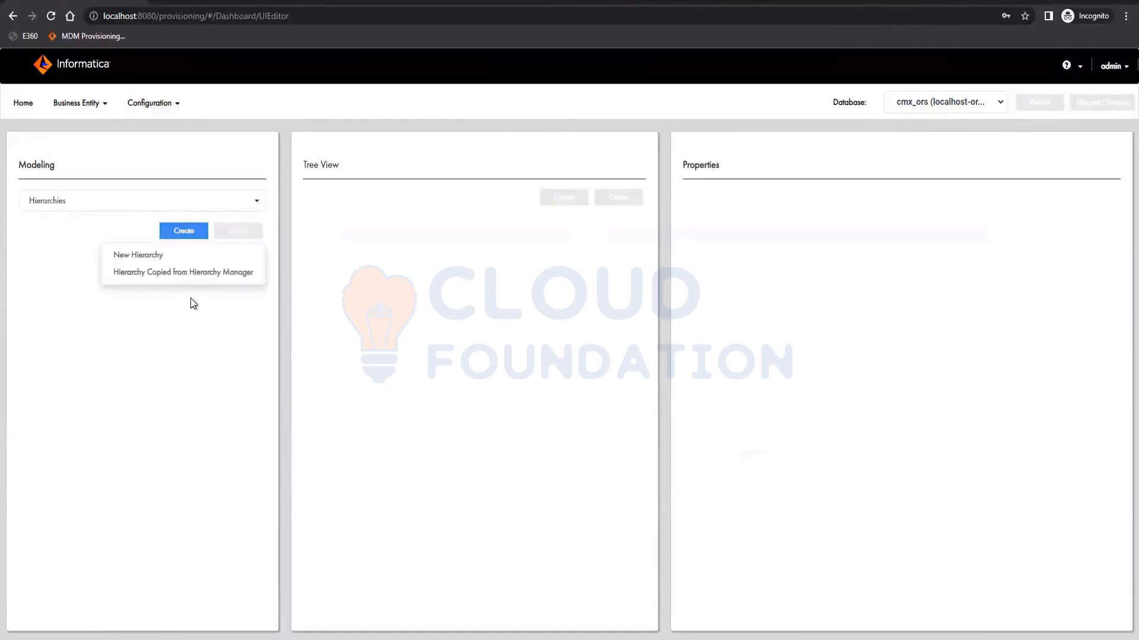
pyautogui.click(140, 273)
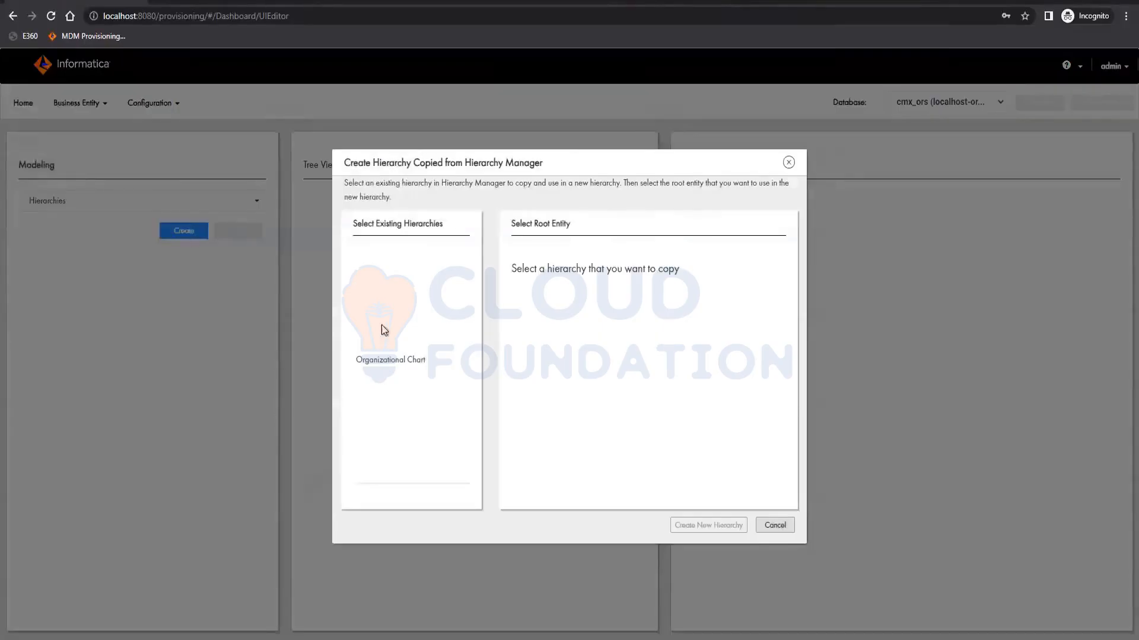
pyautogui.click(372, 350)
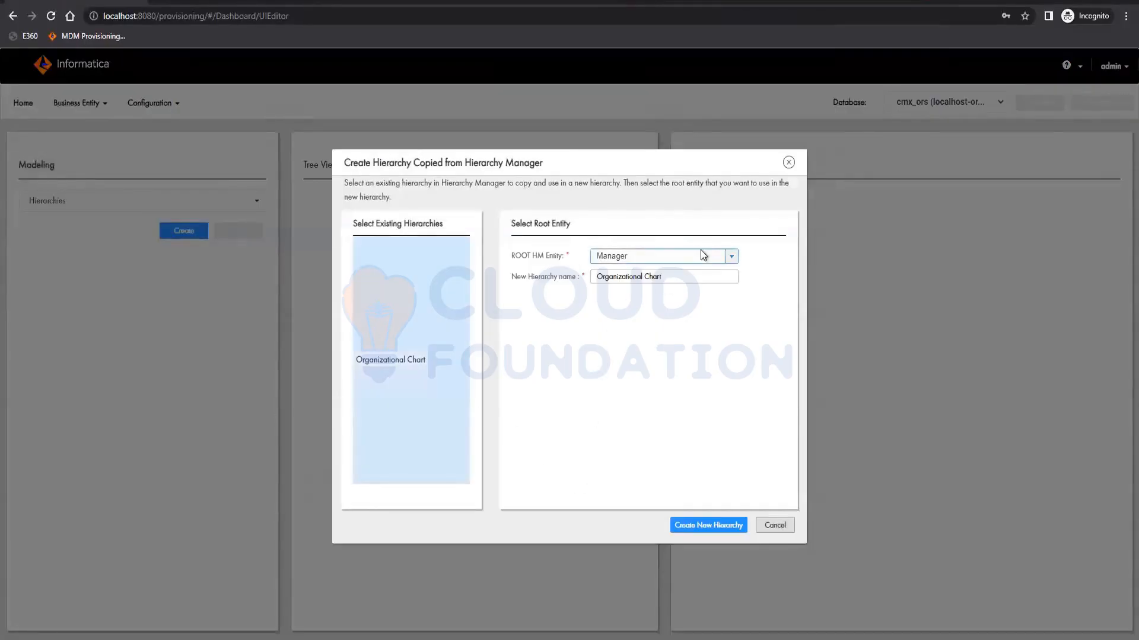
pyautogui.click(730, 257)
pyautogui.click(731, 258)
pyautogui.click(703, 526)
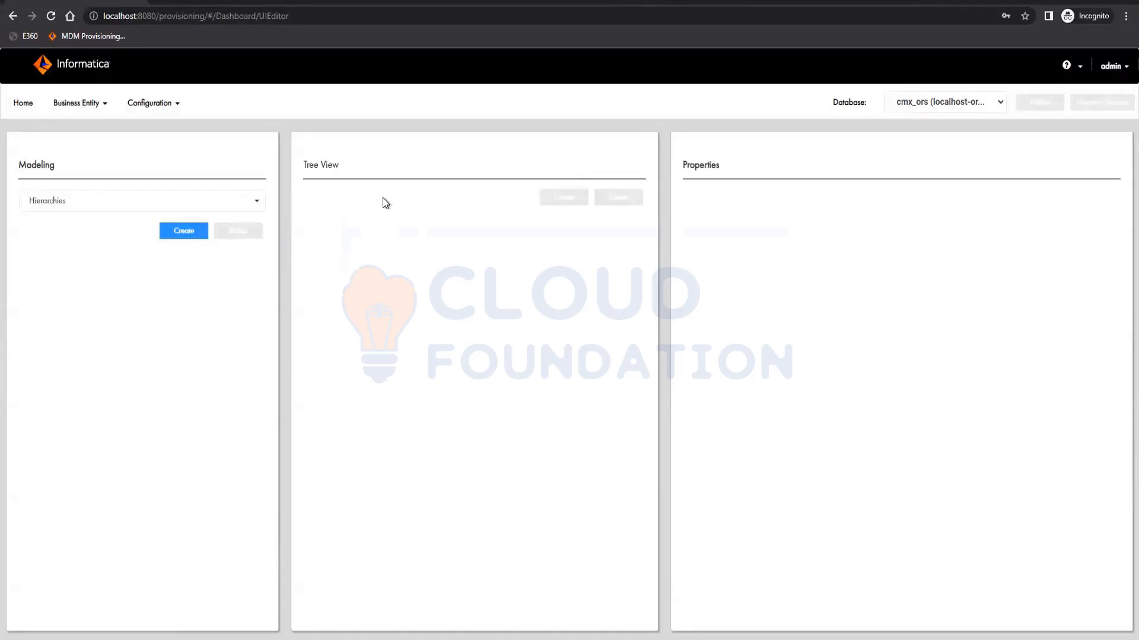
pyautogui.click(77, 105)
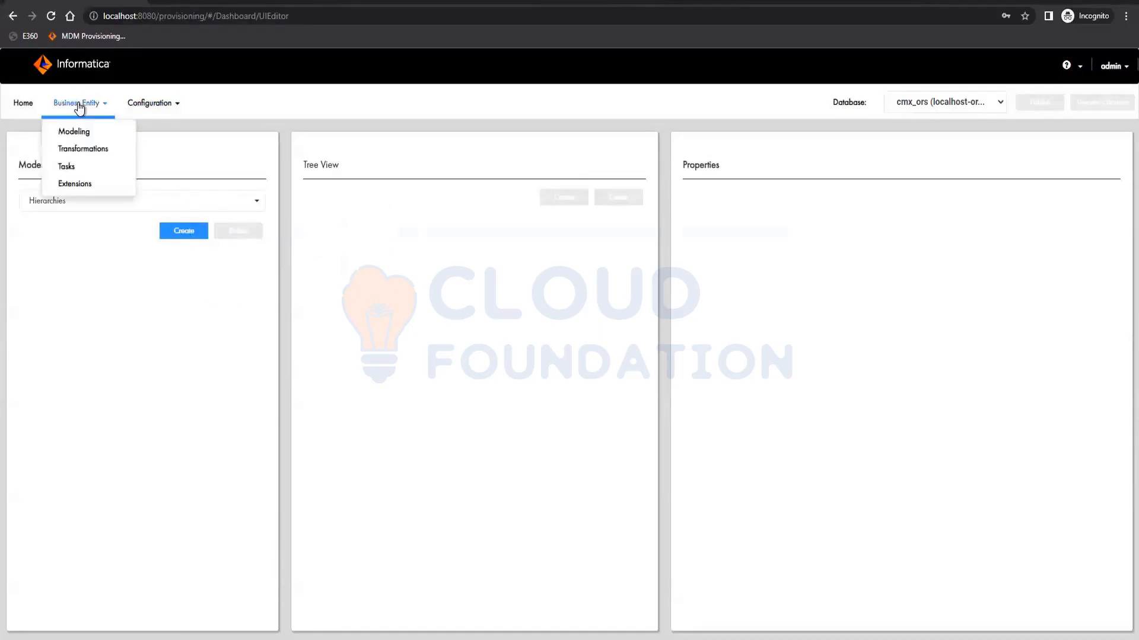
pyautogui.click(81, 129)
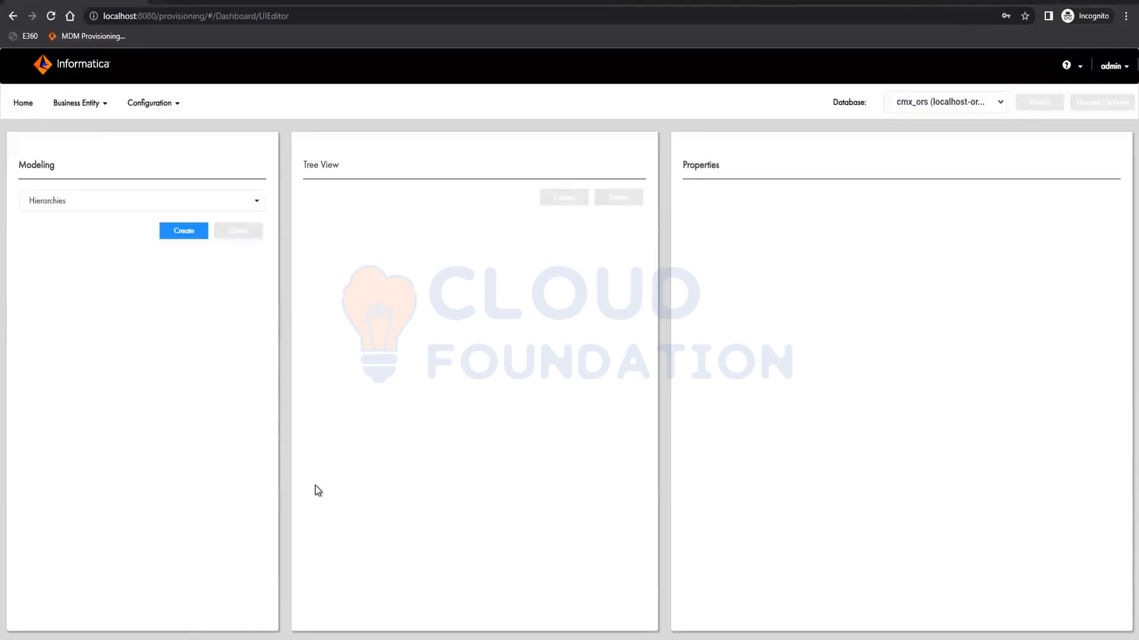
# - Try to create a hierarchy copied from the Hierarchy Manager's Organizational Chart
pyautogui.click(183, 230)
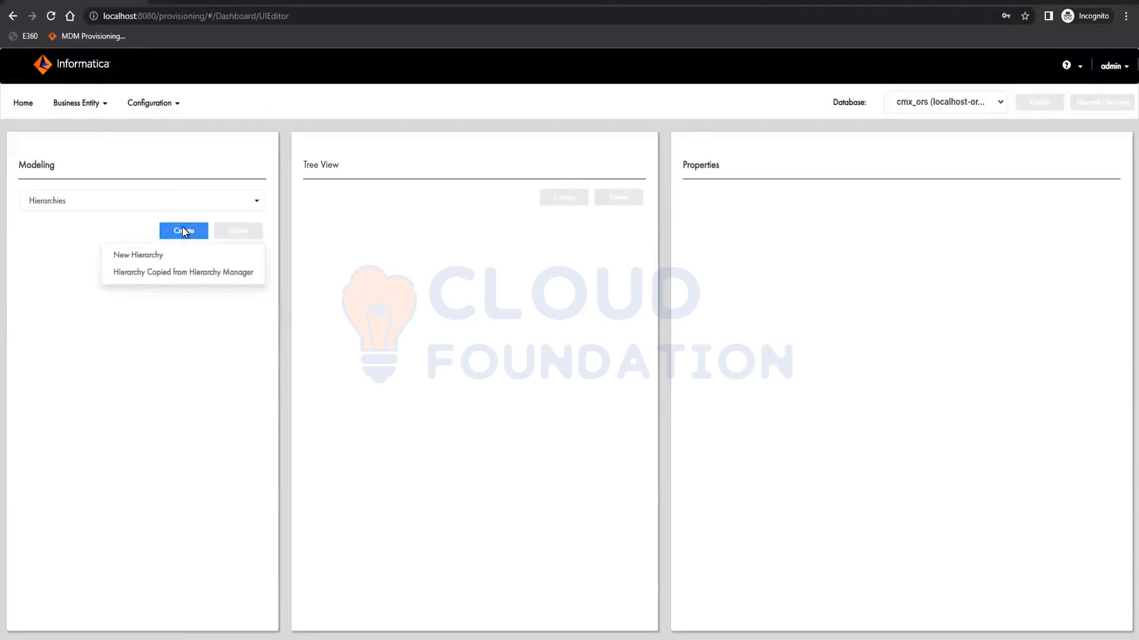
pyautogui.click(127, 198)
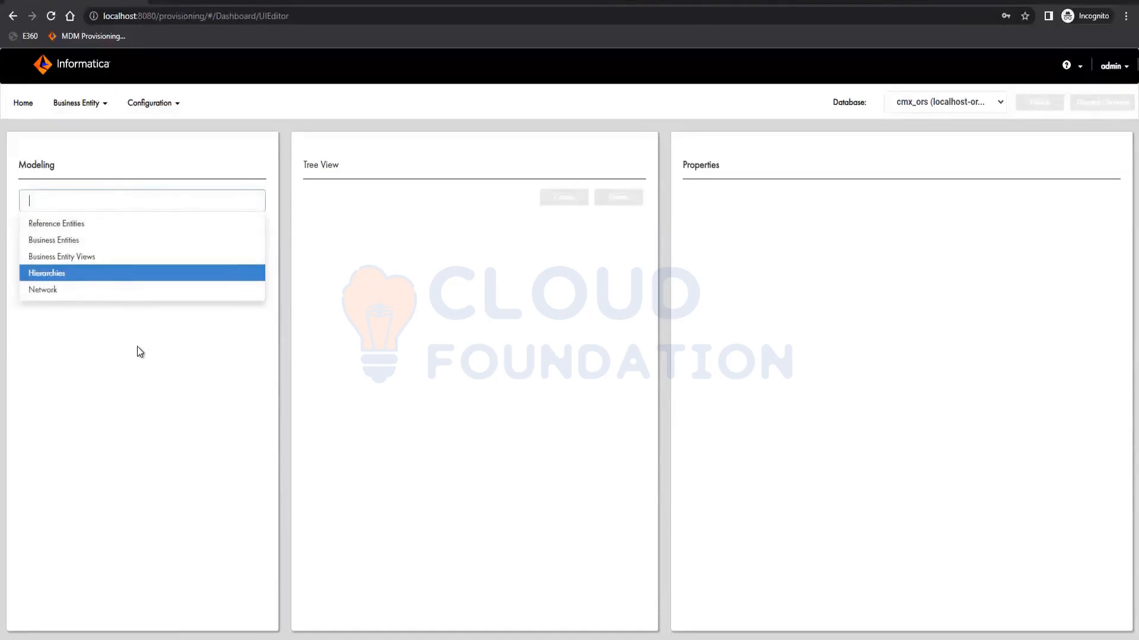
pyautogui.click(172, 276)
pyautogui.click(183, 232)
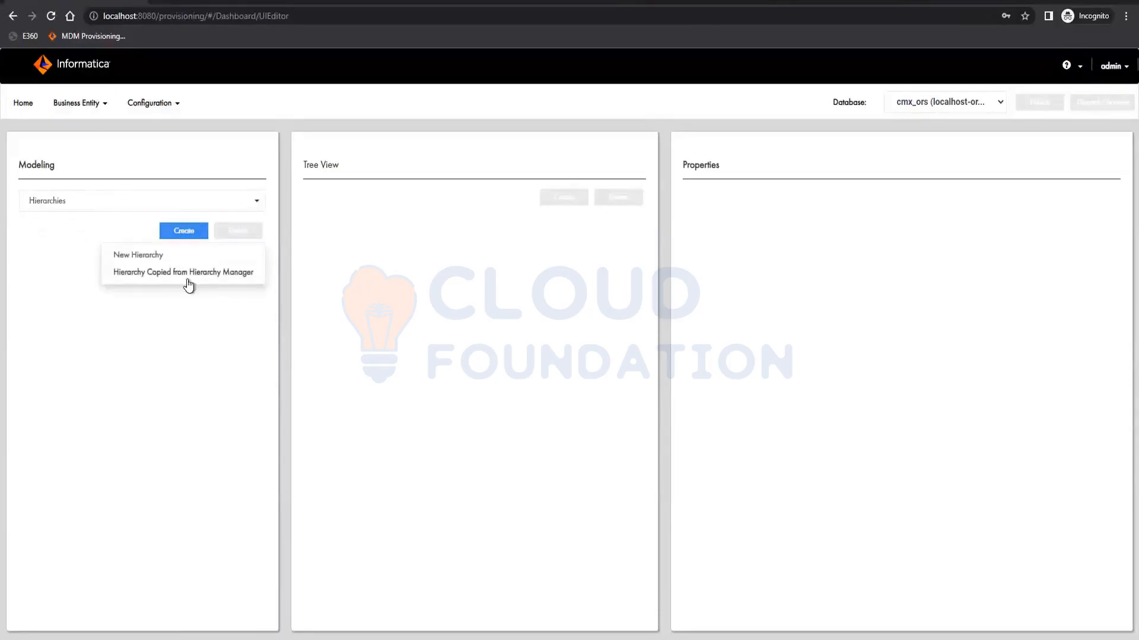
pyautogui.click(183, 273)
pyautogui.moveTo(418, 372); pyautogui.dragTo(427, 371)
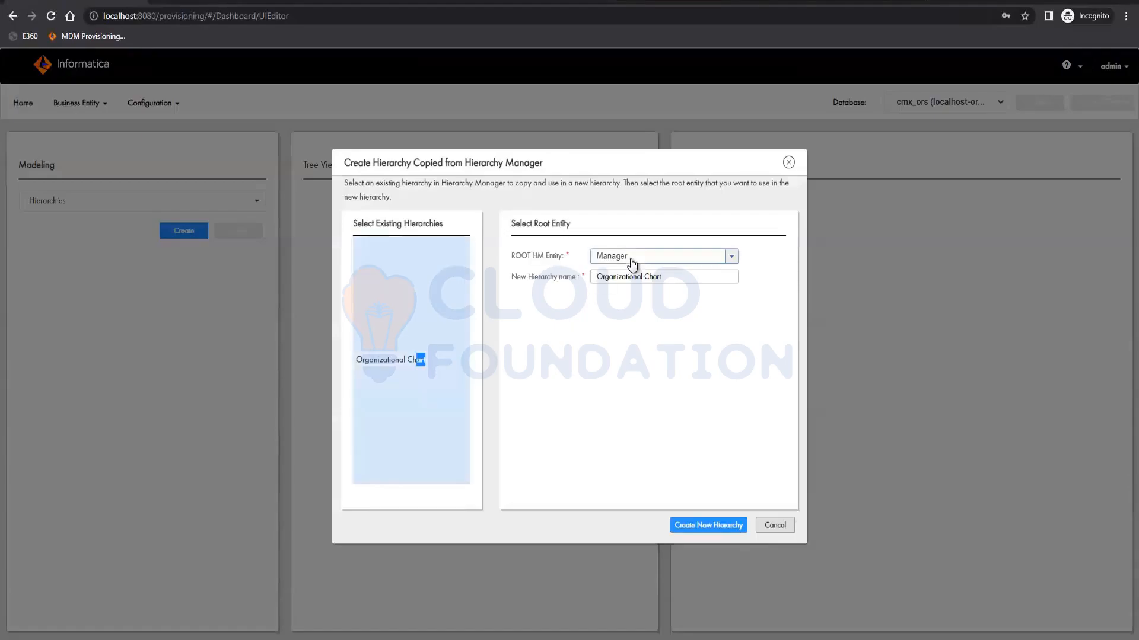
pyautogui.click(704, 526)
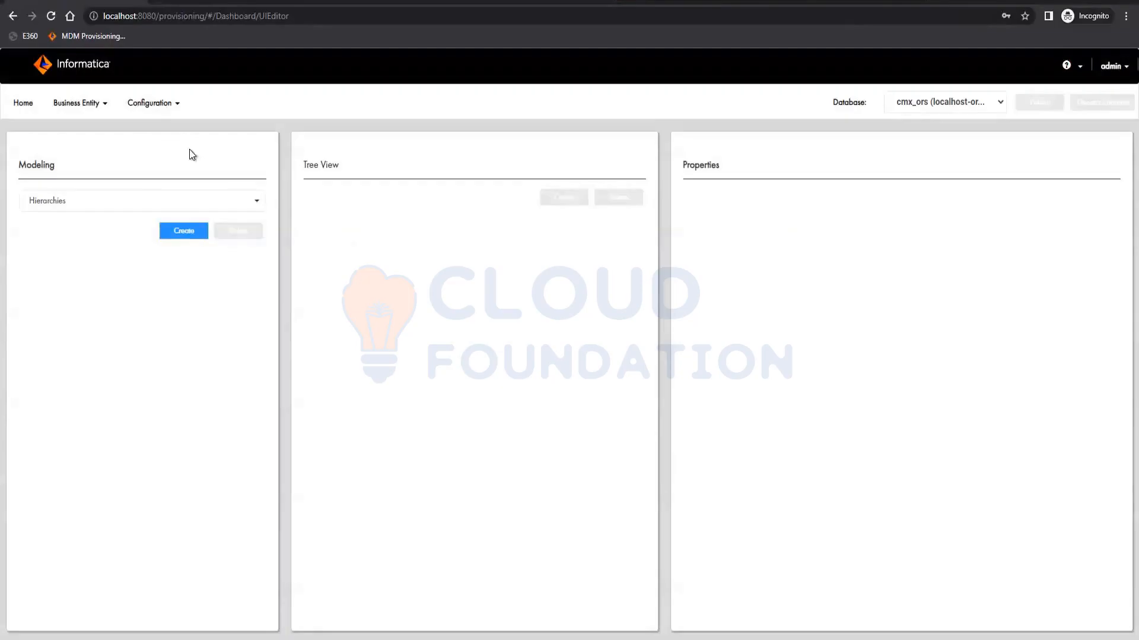
# - Return to hierarchy modeling and create a hierarchy copied from Organizational Chart, named OrganizationalChart without the space, and save it
pyautogui.click(83, 103)
pyautogui.click(82, 137)
pyautogui.click(51, 16)
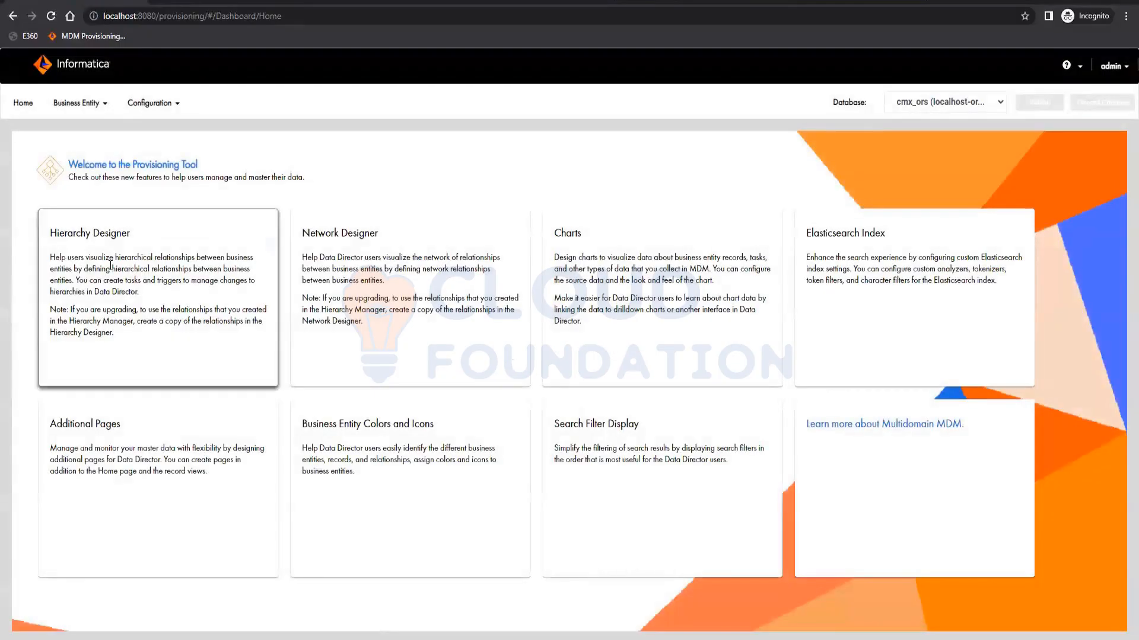
pyautogui.click(78, 104)
pyautogui.click(74, 132)
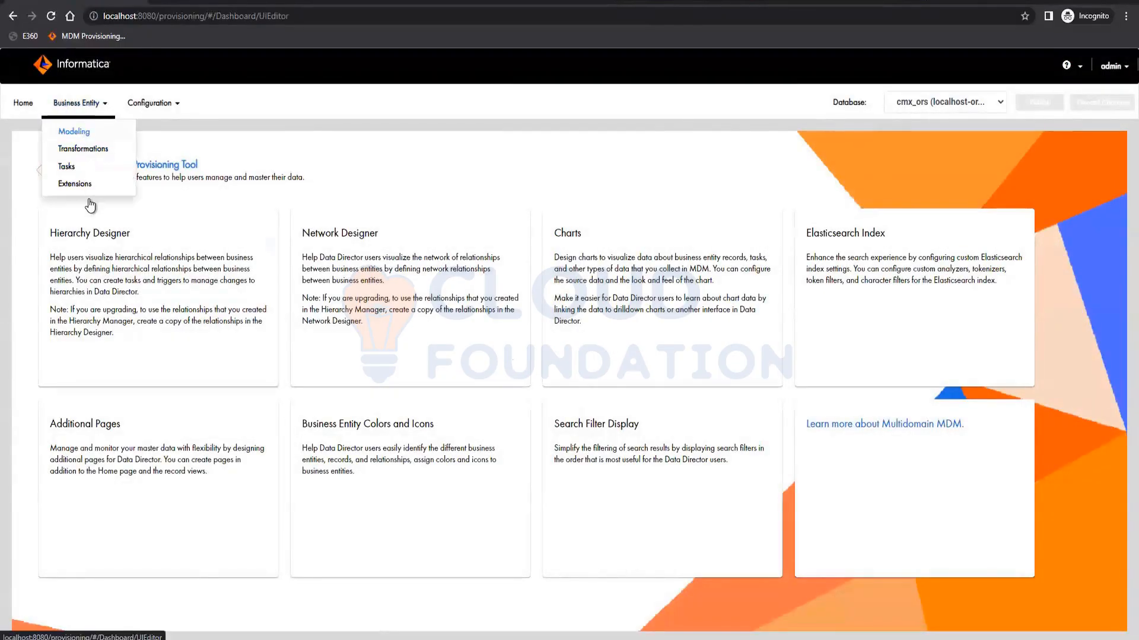
pyautogui.click(90, 201)
pyautogui.click(83, 274)
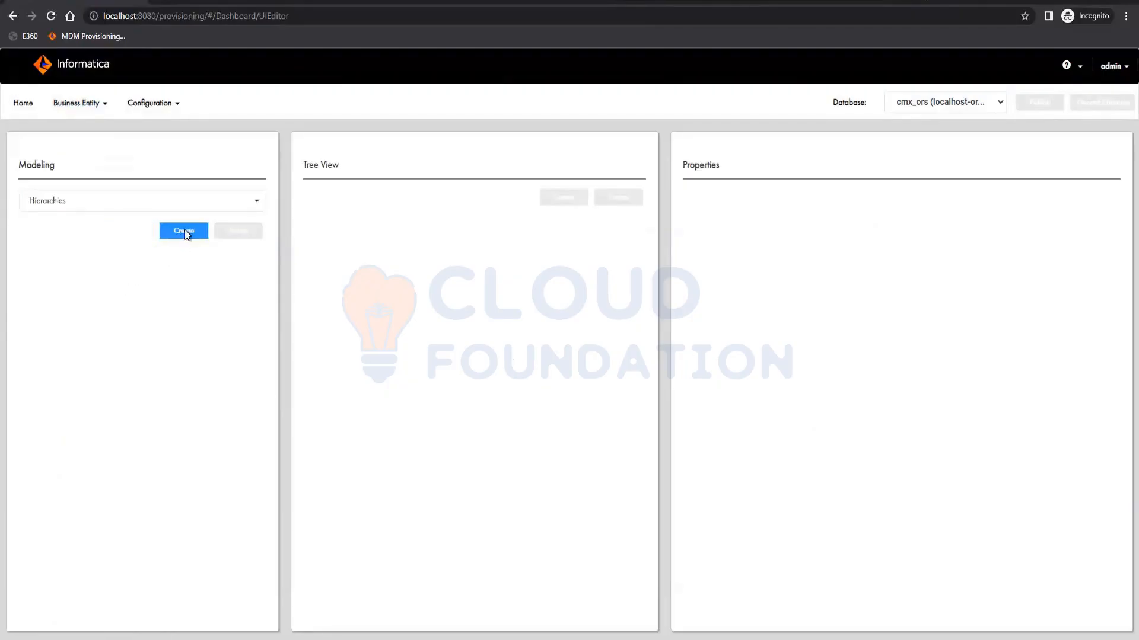
pyautogui.click(184, 231)
pyautogui.click(184, 269)
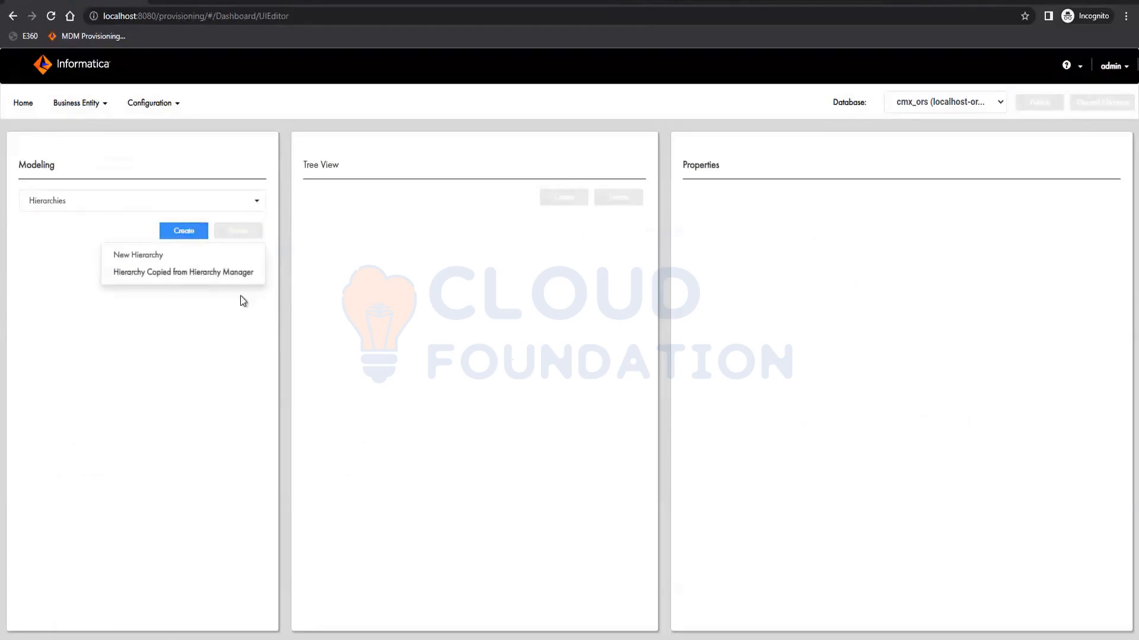
pyautogui.click(391, 323)
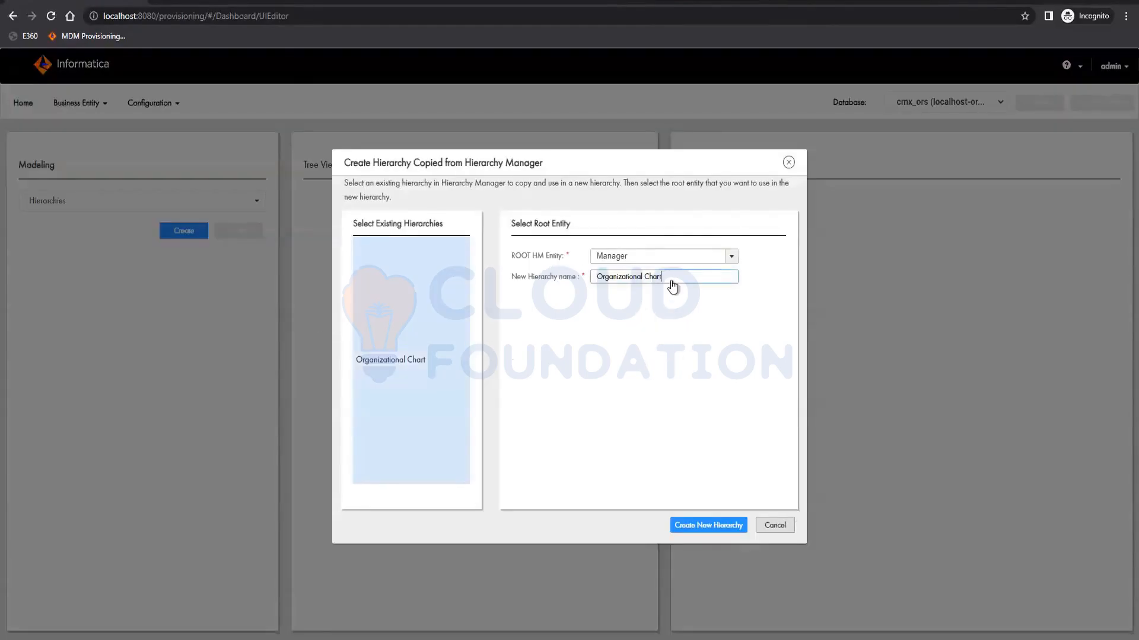
pyautogui.moveTo(673, 286); pyautogui.dragTo(646, 284)
pyautogui.click(645, 285)
pyautogui.click(710, 526)
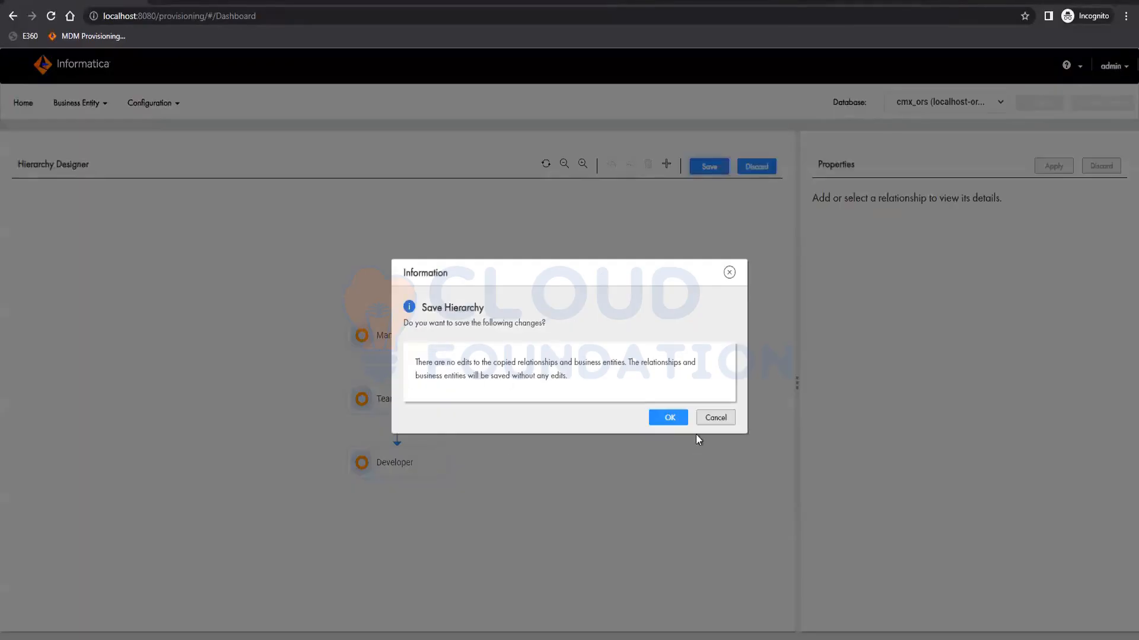
pyautogui.click(670, 418)
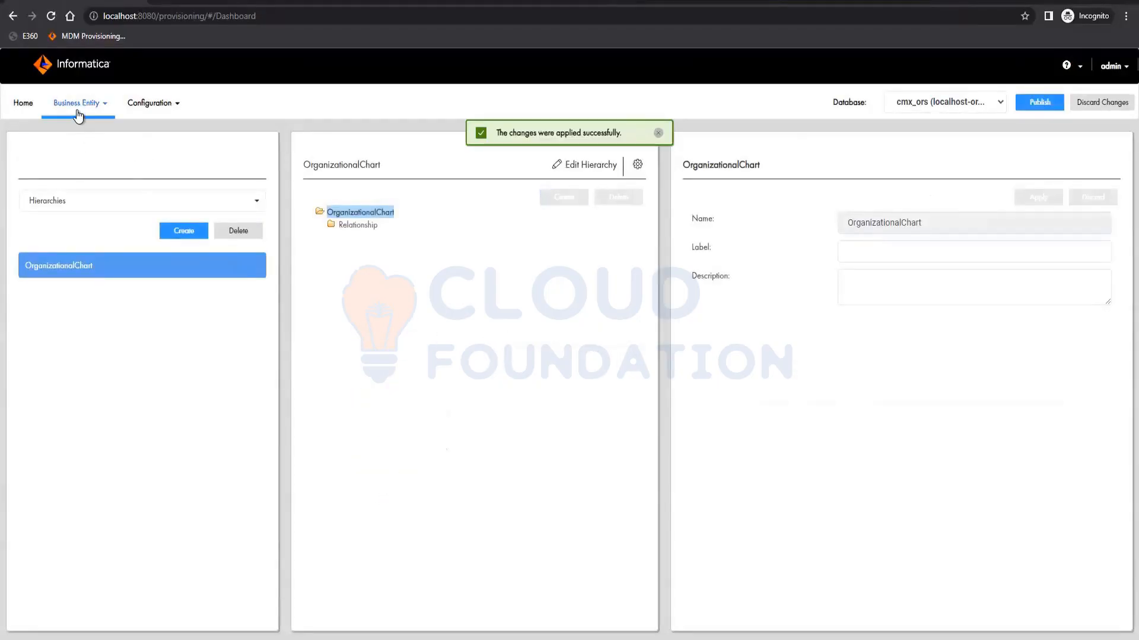
# - Browse the business entities Manager, Developer and TeamLead and their fields, and the reference entities list
pyautogui.click(76, 103)
pyautogui.click(82, 201)
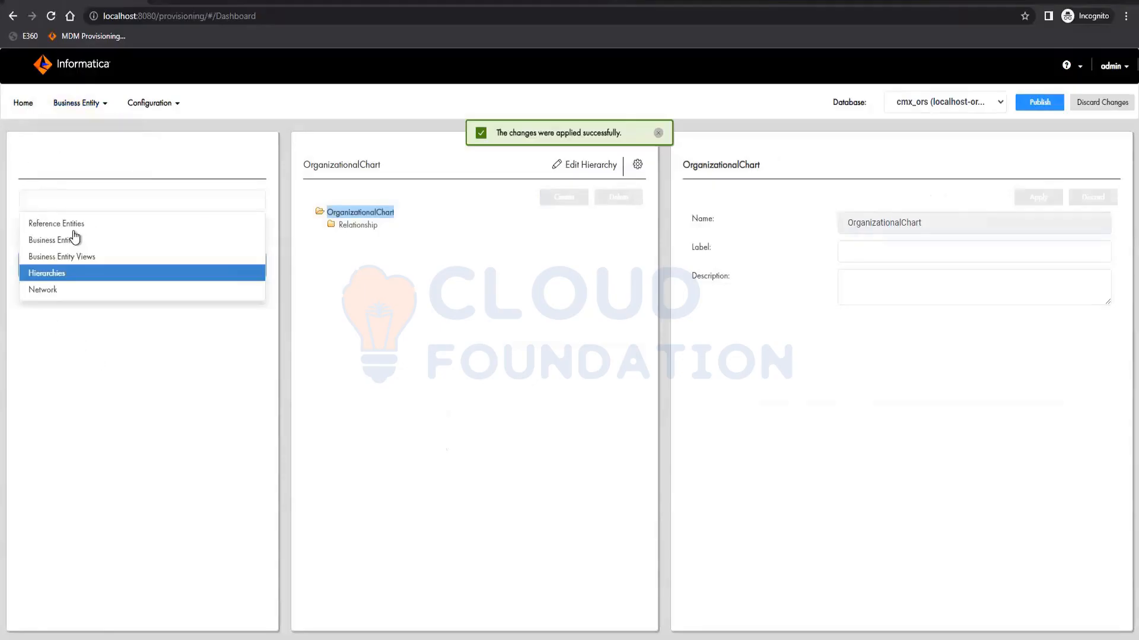
pyautogui.click(70, 241)
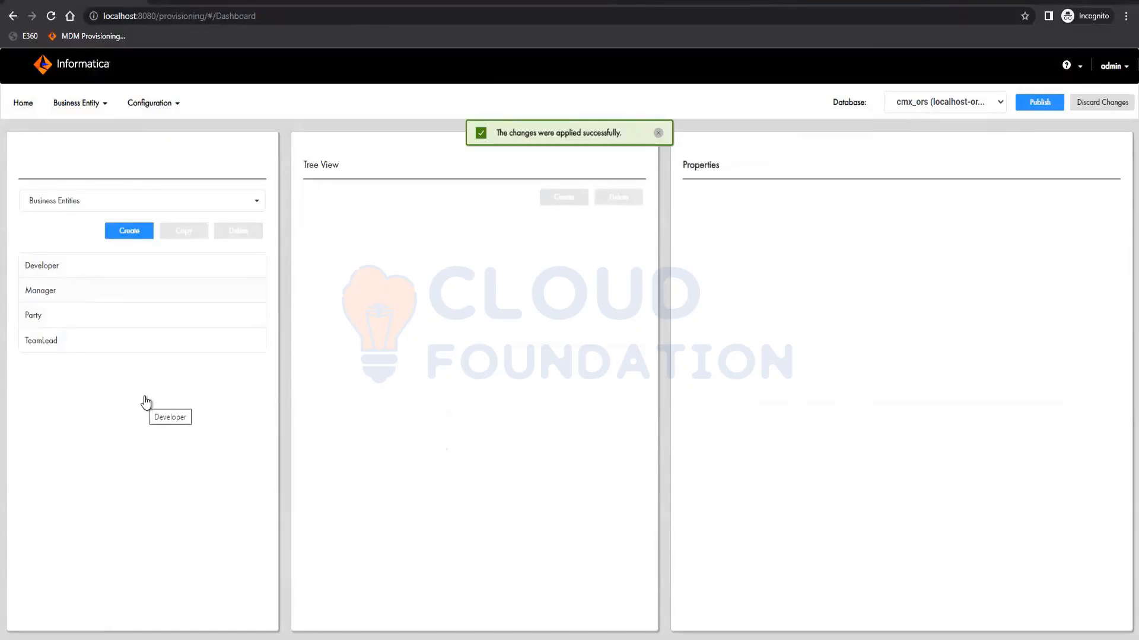
pyautogui.click(180, 340)
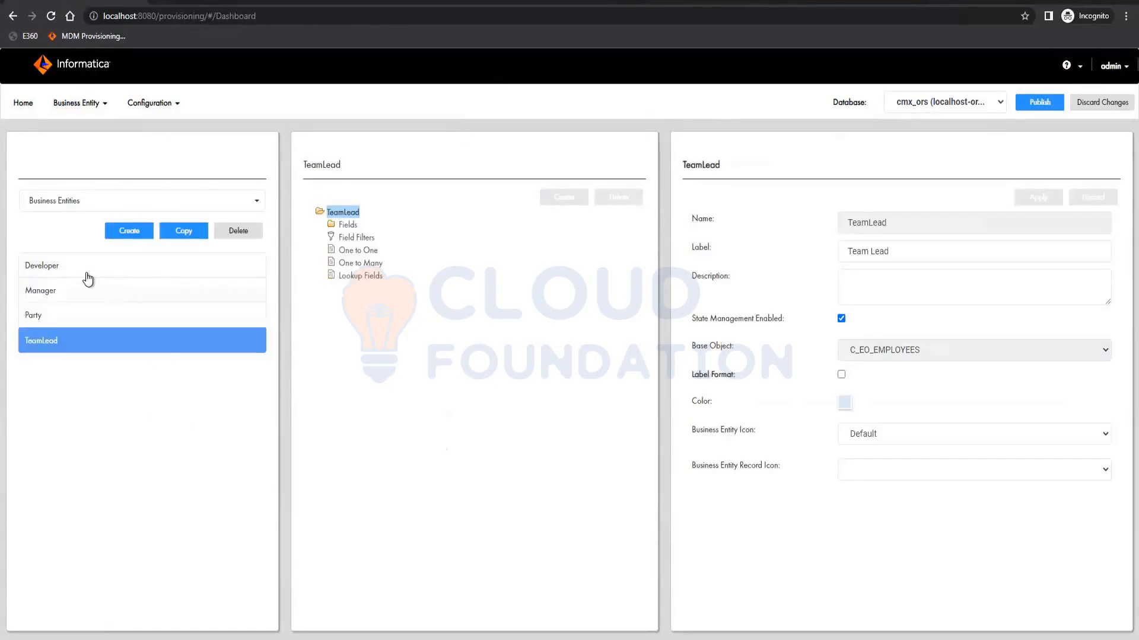
pyautogui.click(344, 228)
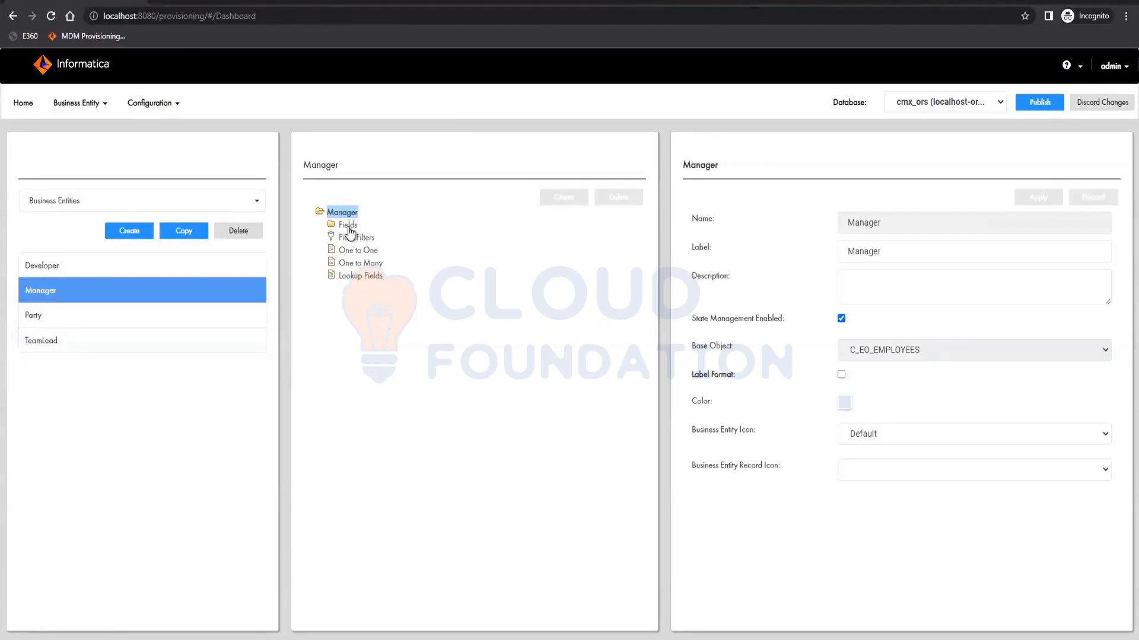
pyautogui.click(348, 226)
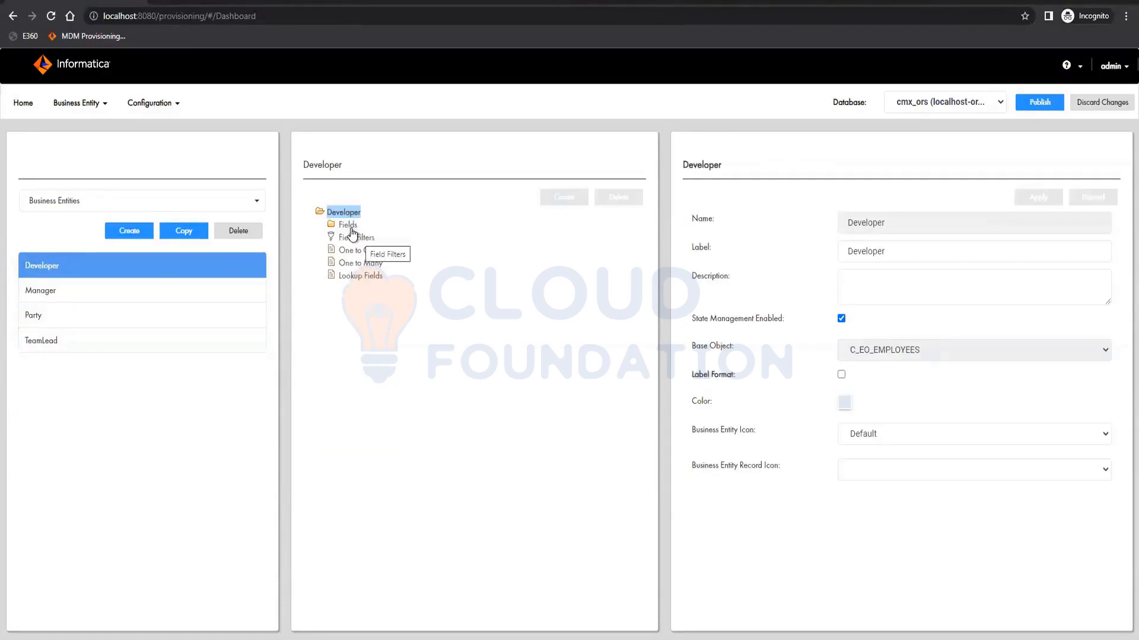
pyautogui.click(348, 226)
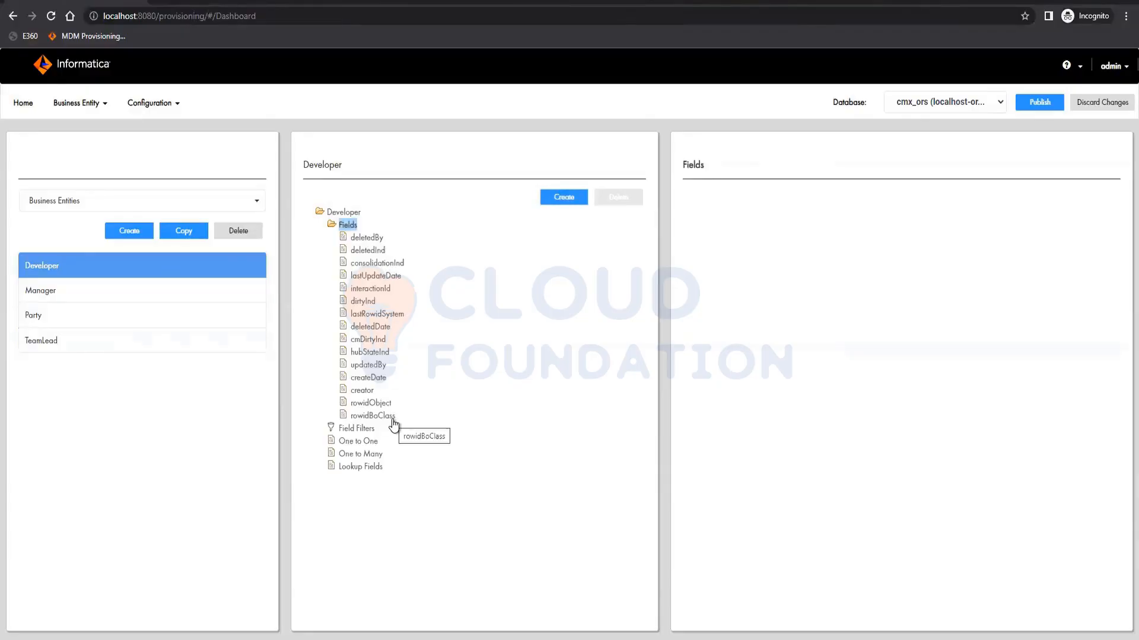
pyautogui.click(84, 204)
pyautogui.click(82, 225)
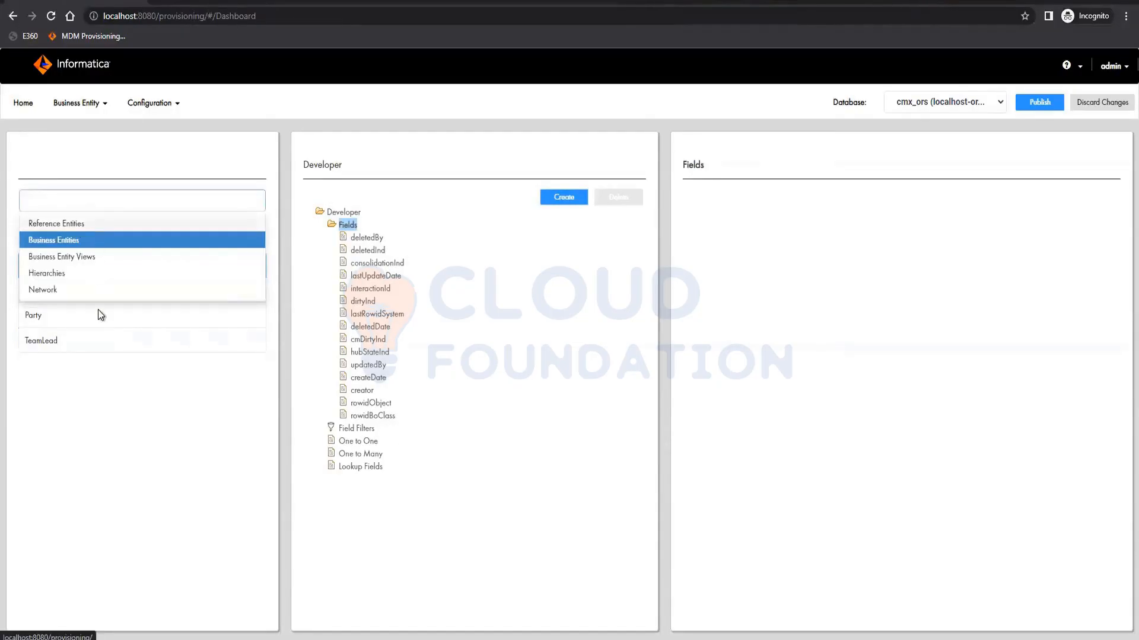
pyautogui.click(61, 208)
pyautogui.click(66, 242)
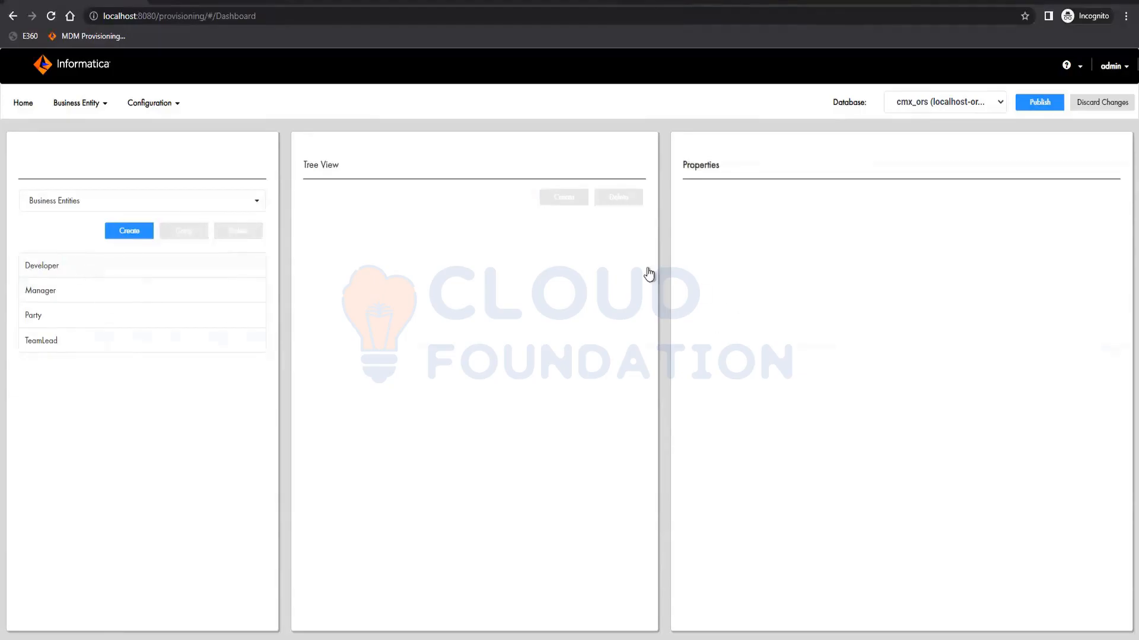
pyautogui.click(141, 264)
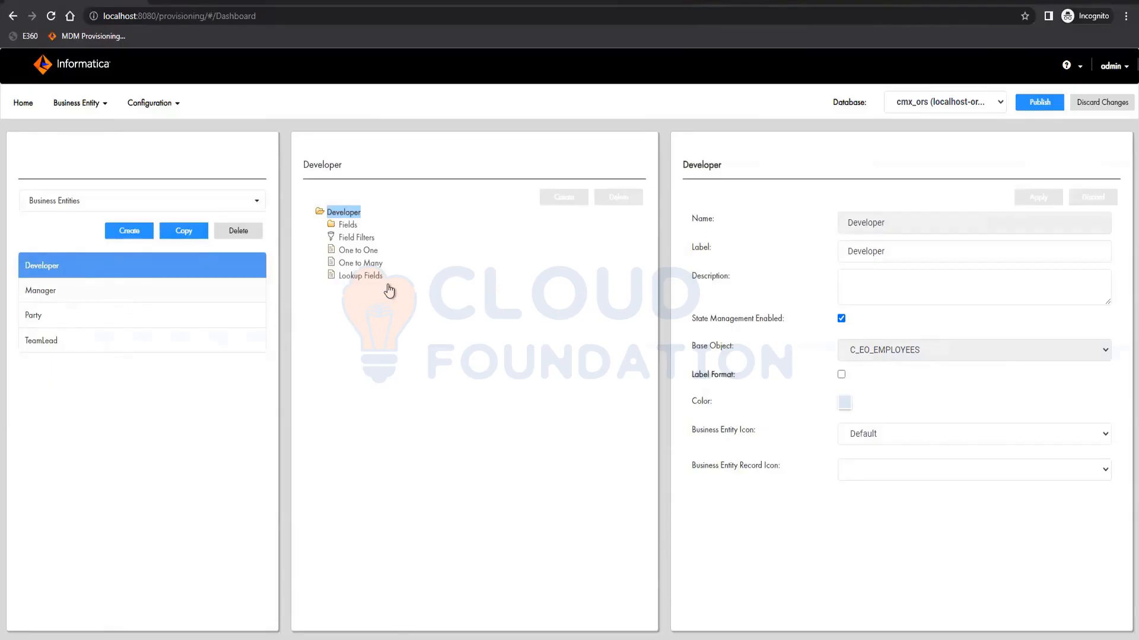
pyautogui.click(112, 291)
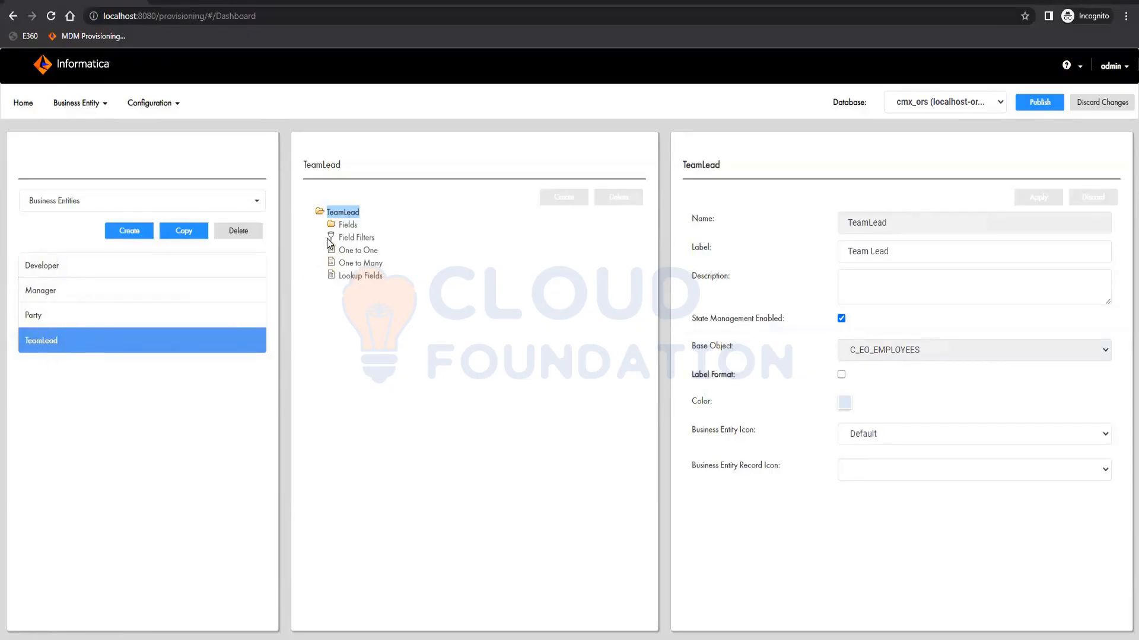
# - Add a field named Type to TeamLead on the TYPE column, filtered with operator In and value Team Lead, and apply it
pyautogui.click(347, 227)
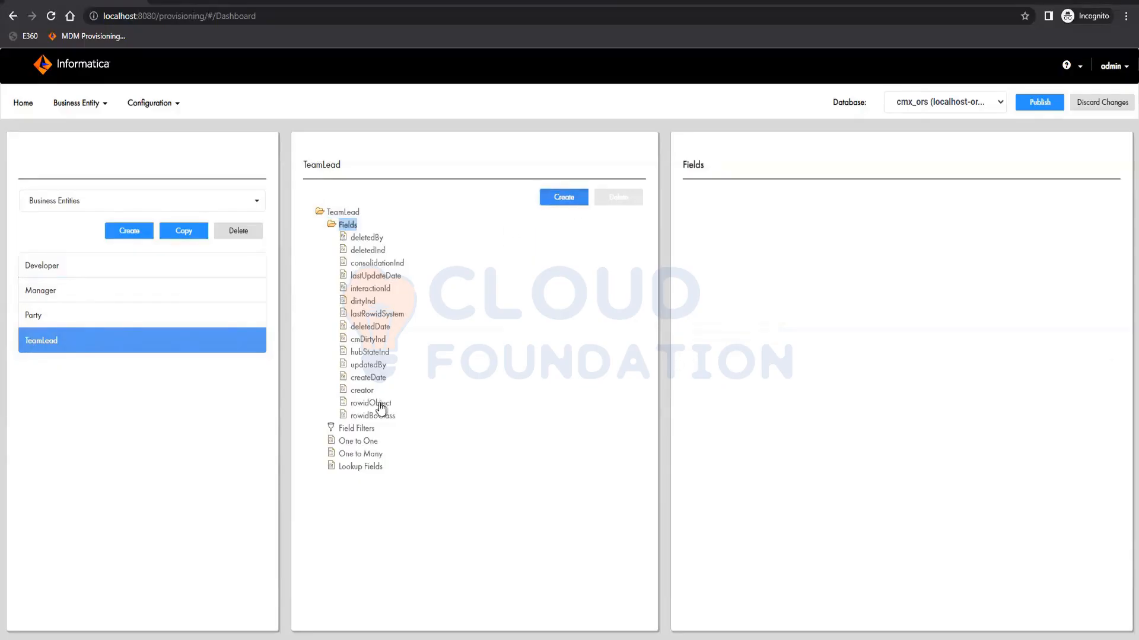
pyautogui.click(945, 471)
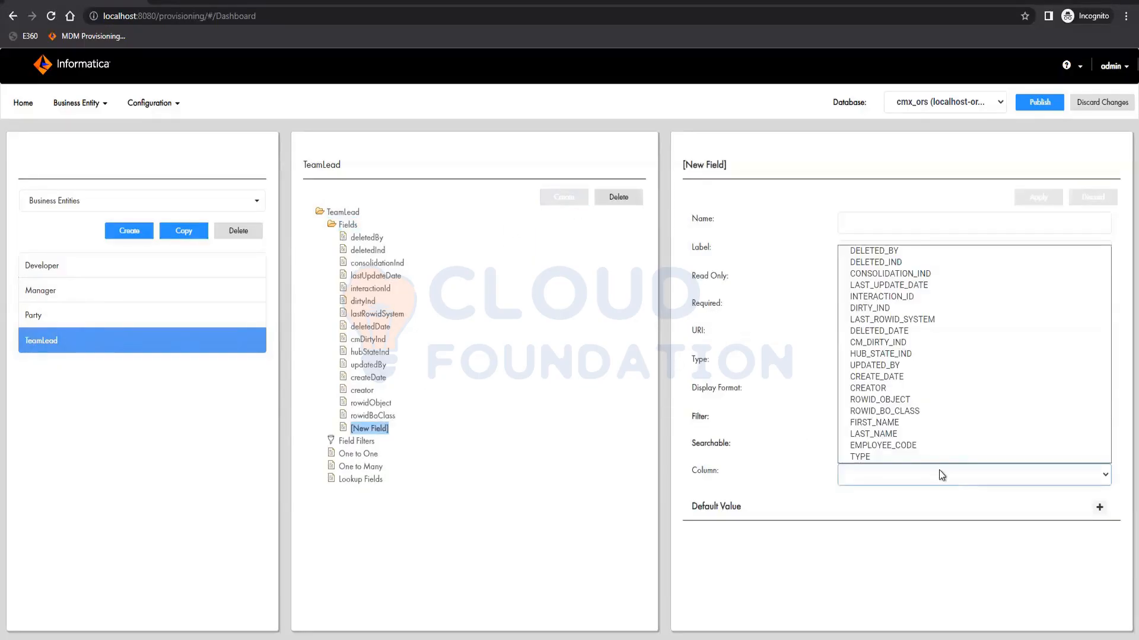
pyautogui.click(913, 457)
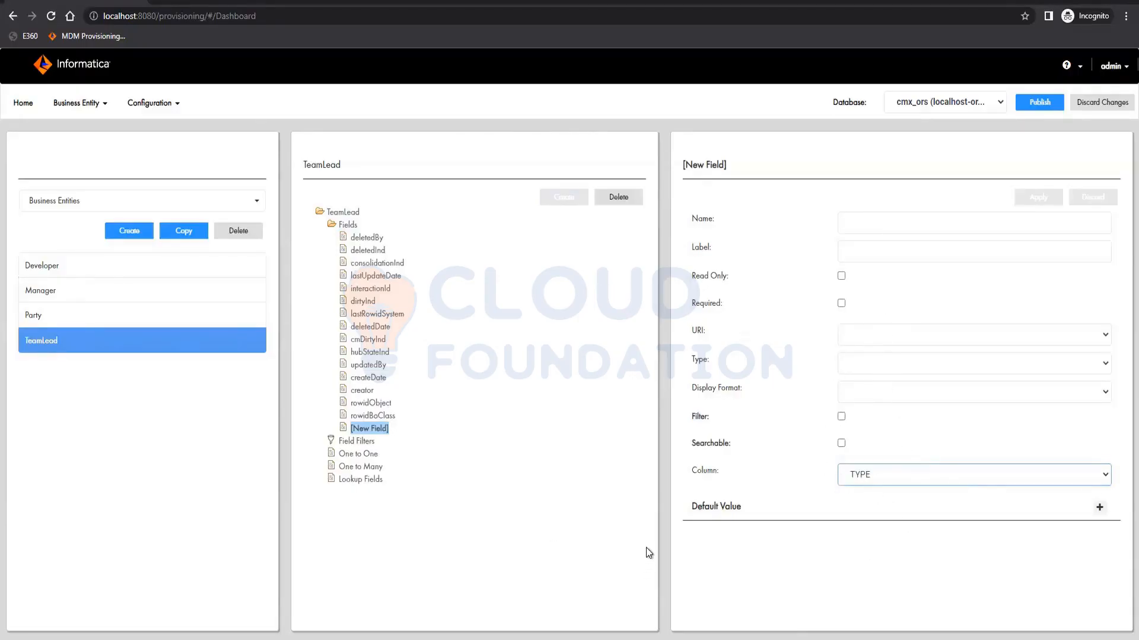
pyautogui.click(860, 230)
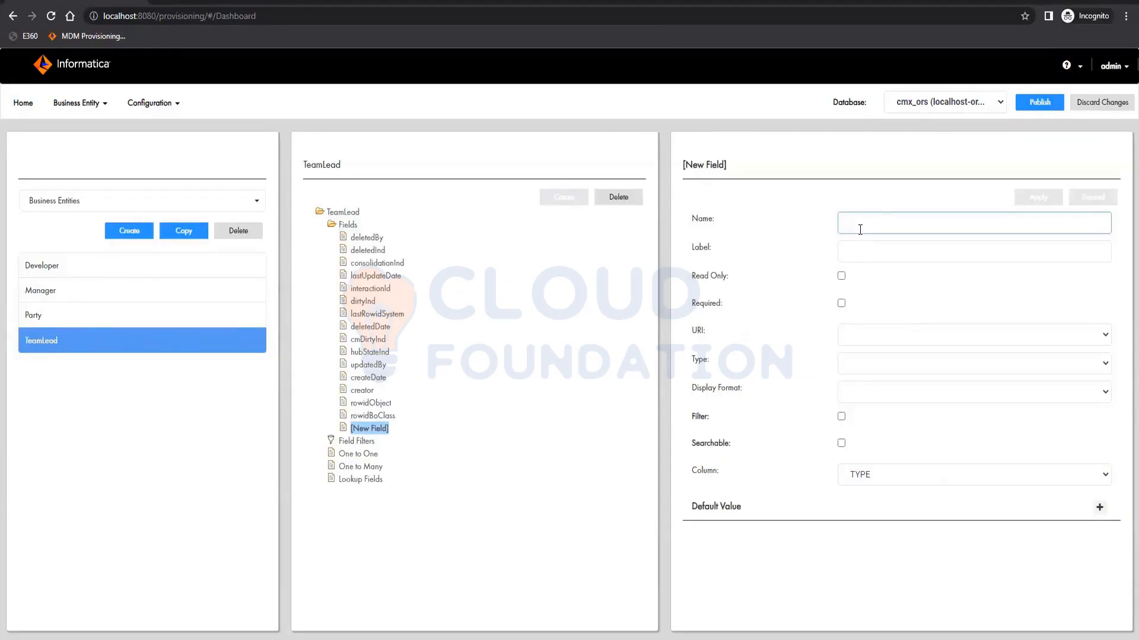
pyautogui.write('Type')
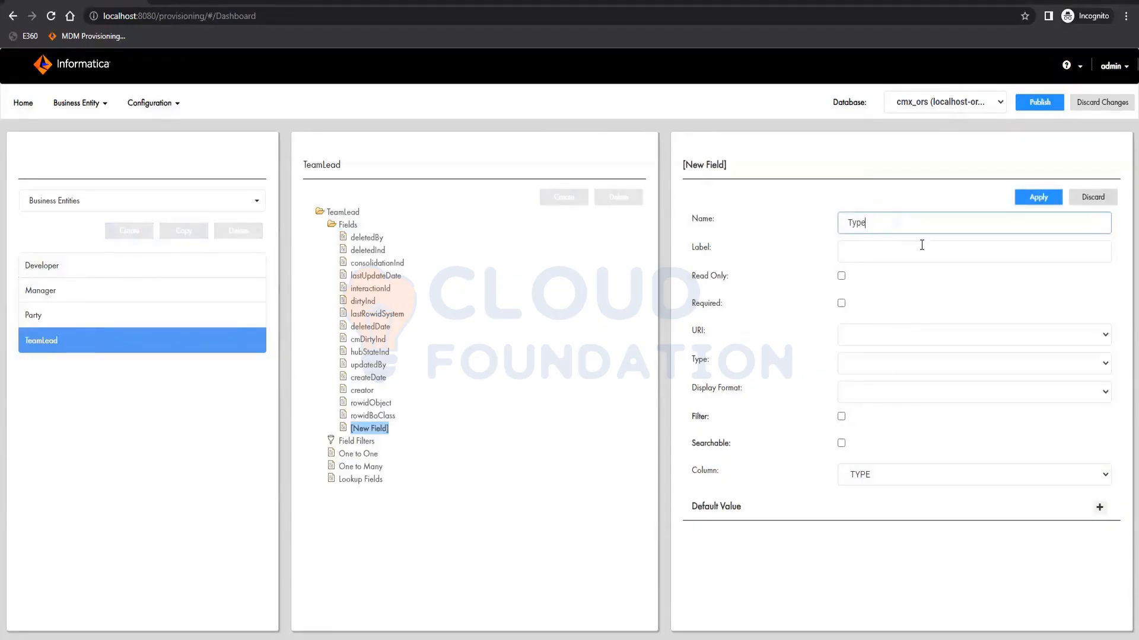
pyautogui.click(841, 417)
pyautogui.click(916, 454)
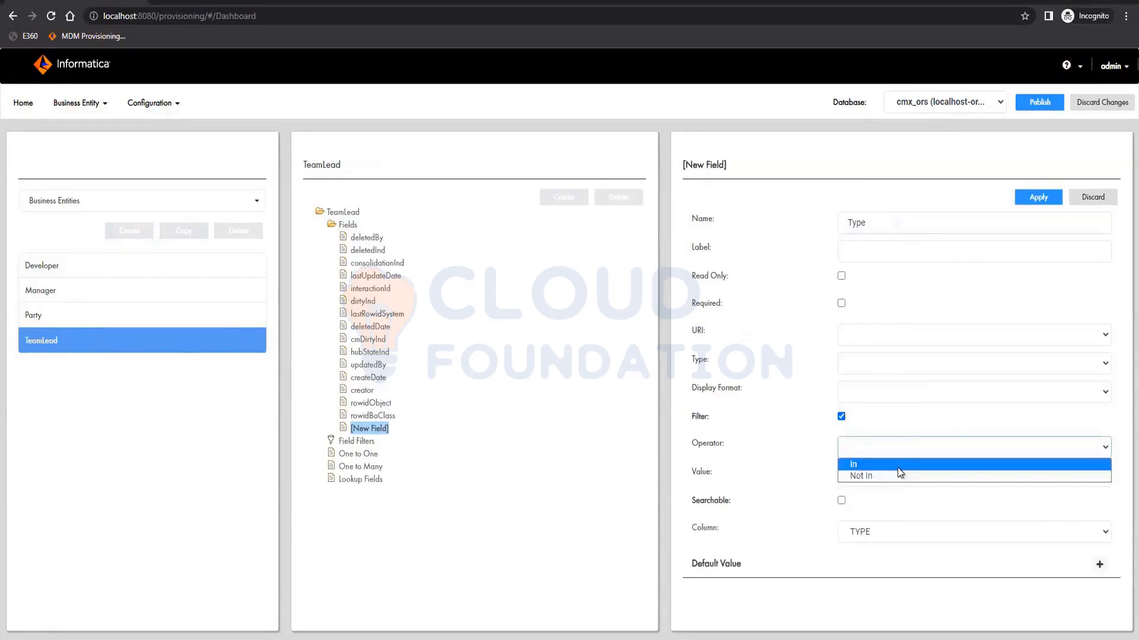
pyautogui.click(898, 466)
pyautogui.click(887, 475)
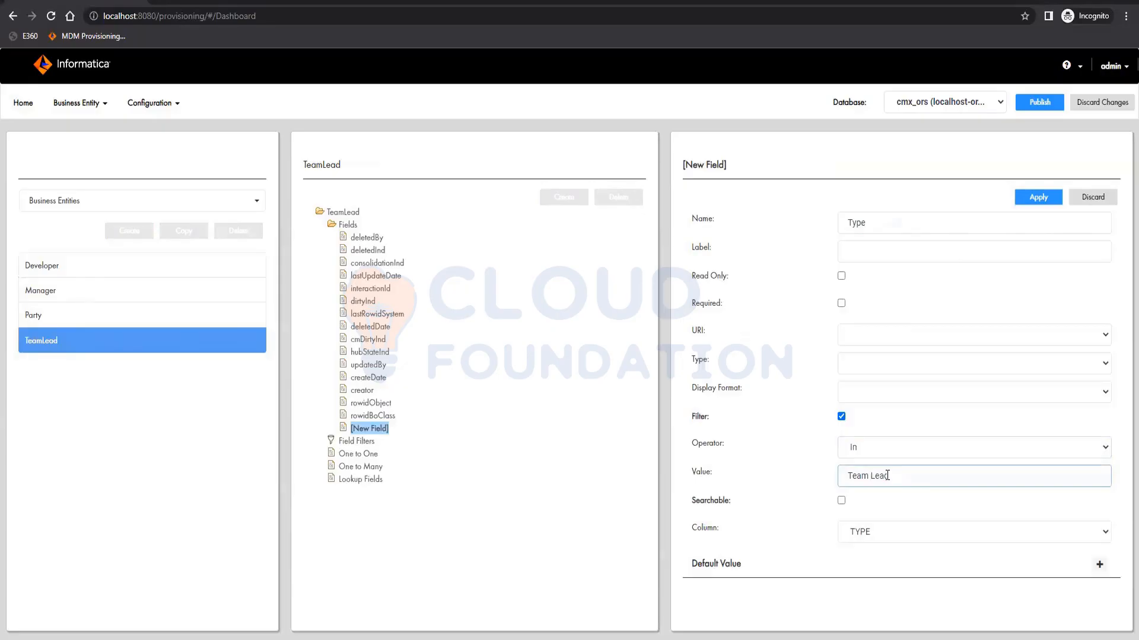
pyautogui.click(1042, 194)
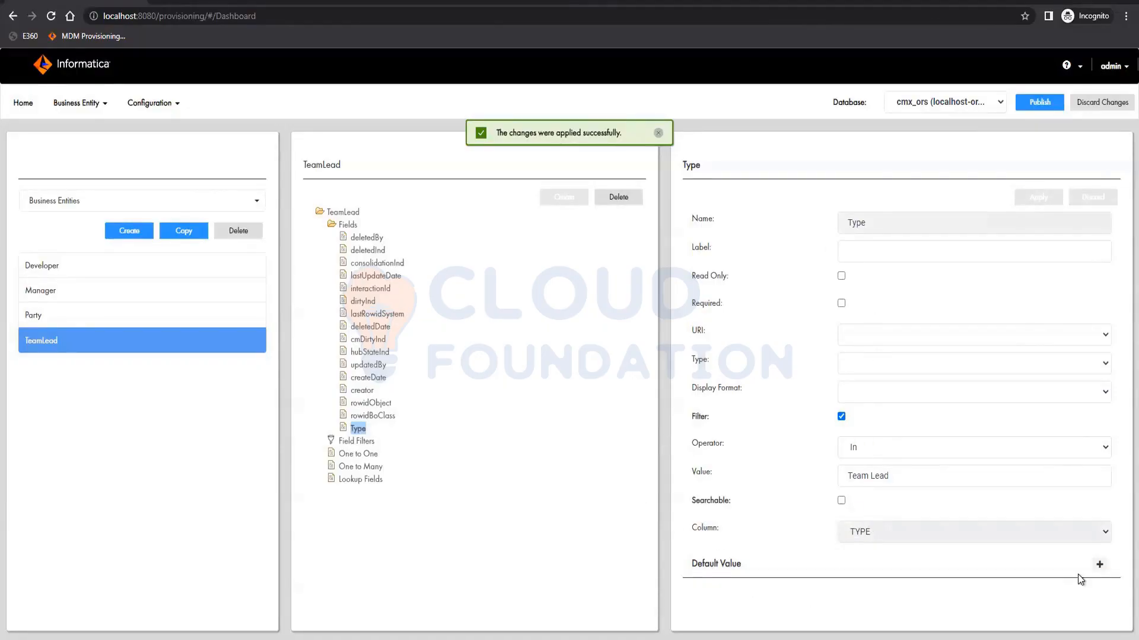
# - Add a default value of Team Lead for the * user role on the Type field and apply it
pyautogui.click(1099, 565)
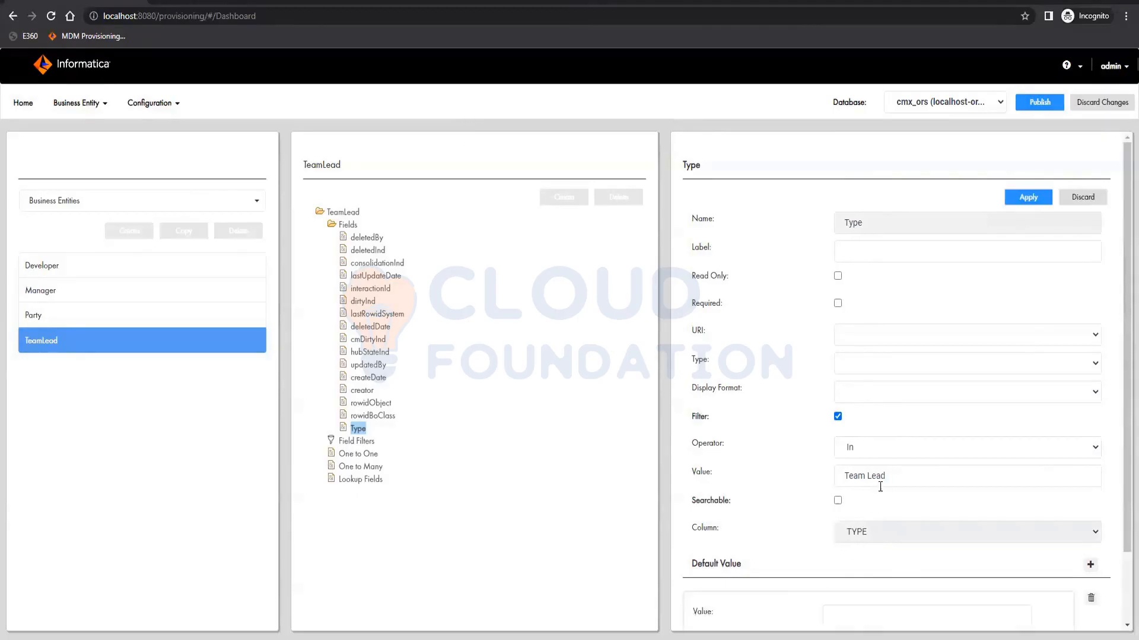
pyautogui.scroll(-2, 880, 486)
pyautogui.click(910, 564)
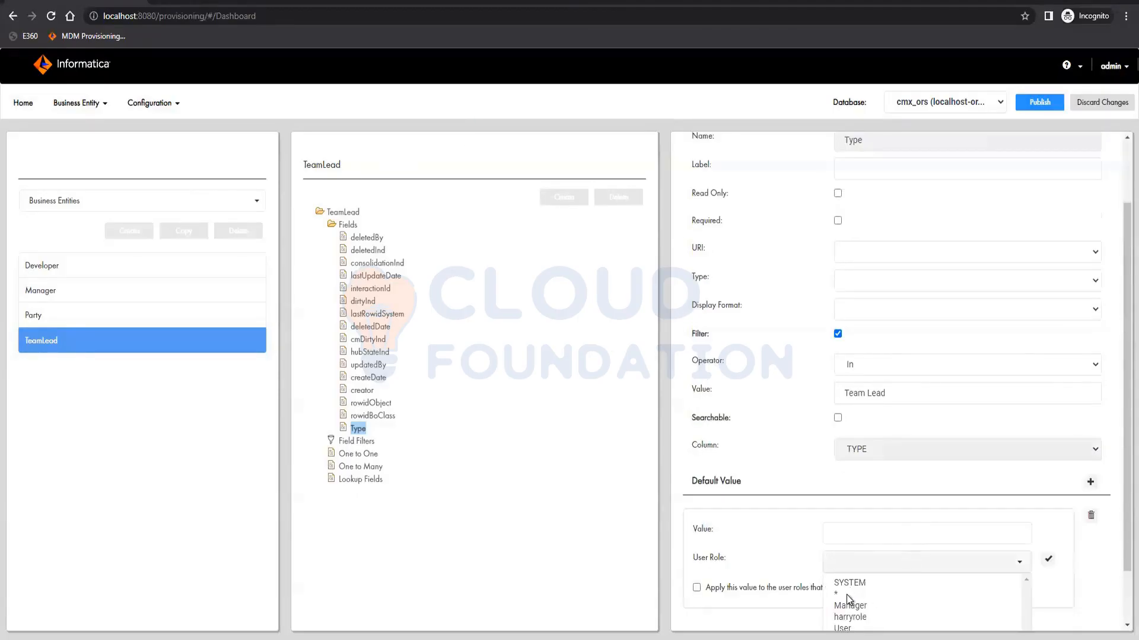
pyautogui.scroll(-2, 847, 599)
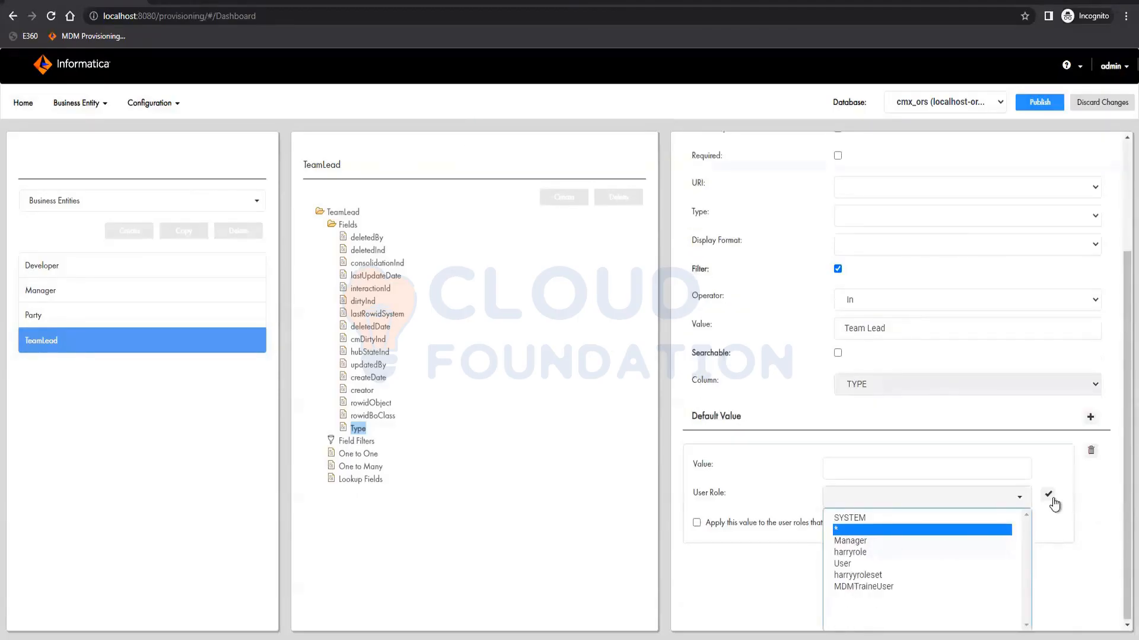
pyautogui.click(1051, 499)
pyautogui.click(850, 527)
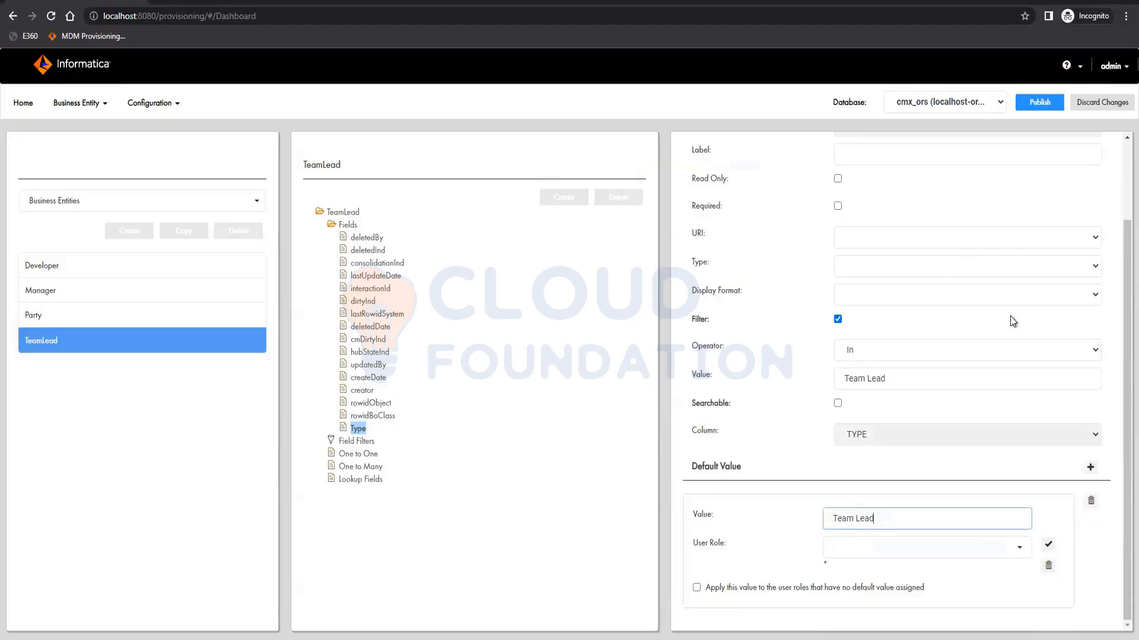
pyautogui.scroll(2, 1016, 286)
pyautogui.click(1023, 200)
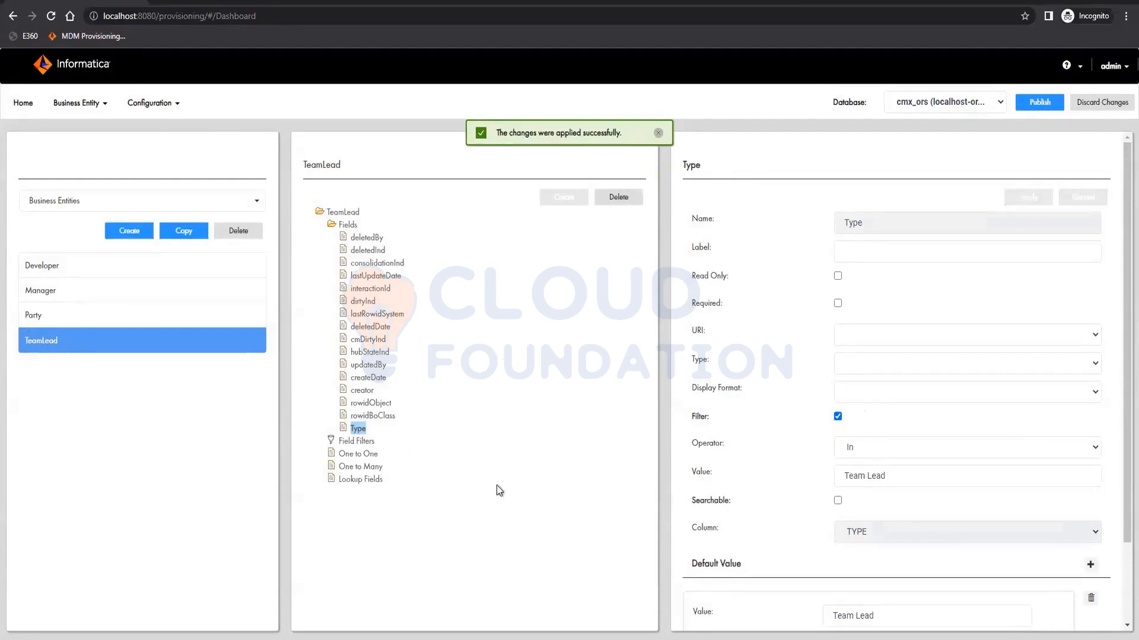
# - Add a TeamLead field named firstName on the FIRST_NAME column with label First Name and apply it
pyautogui.click(345, 227)
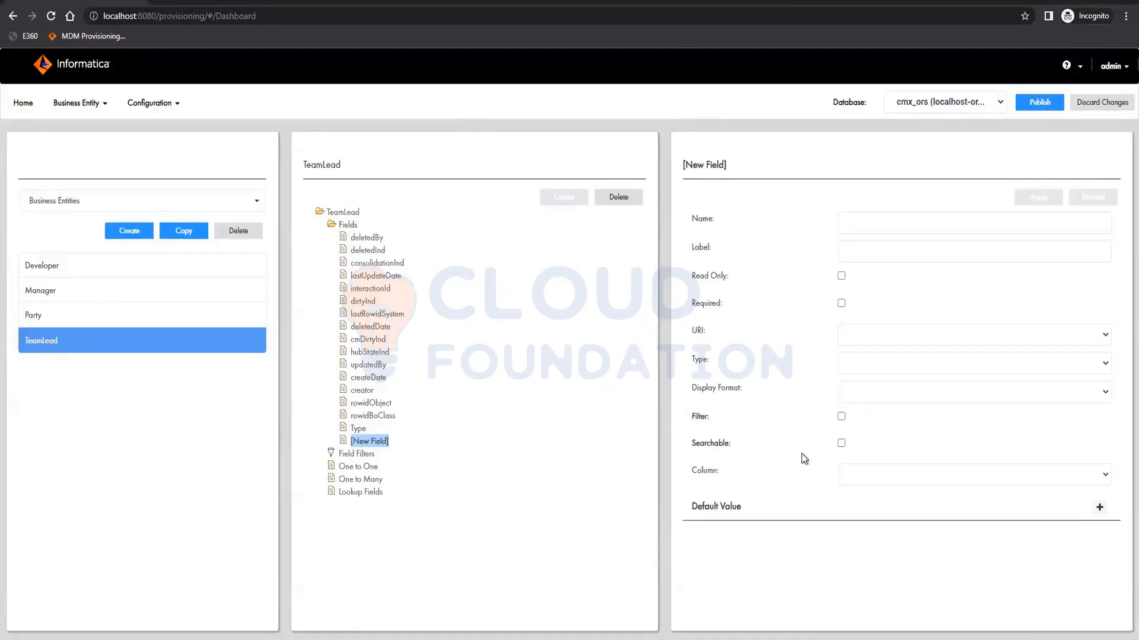
pyautogui.click(864, 468)
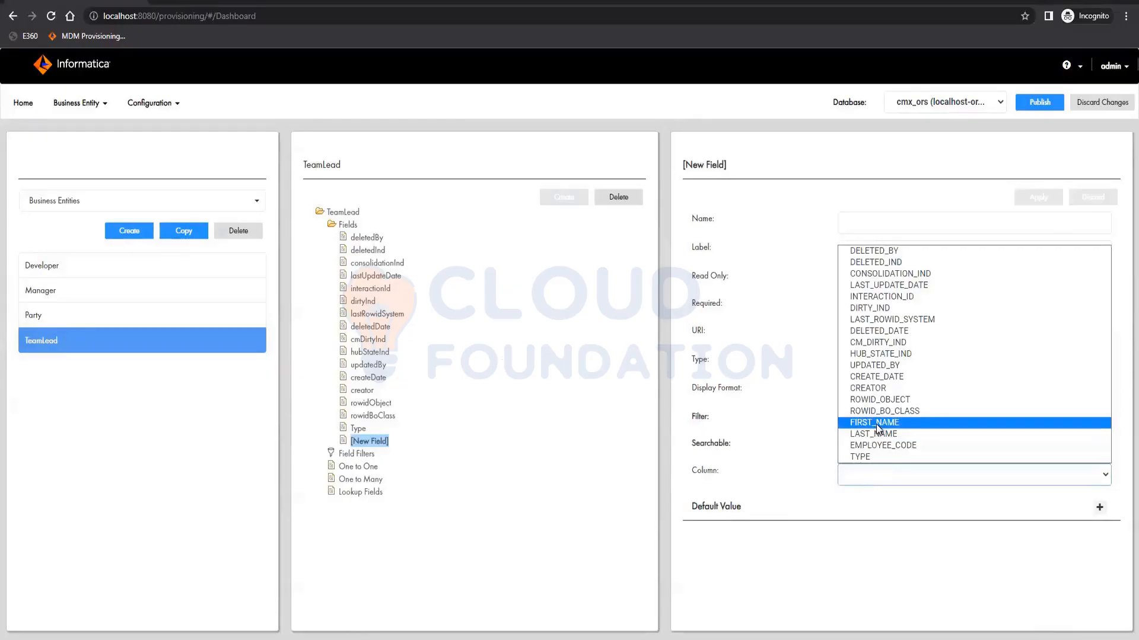
pyautogui.click(877, 427)
pyautogui.click(843, 225)
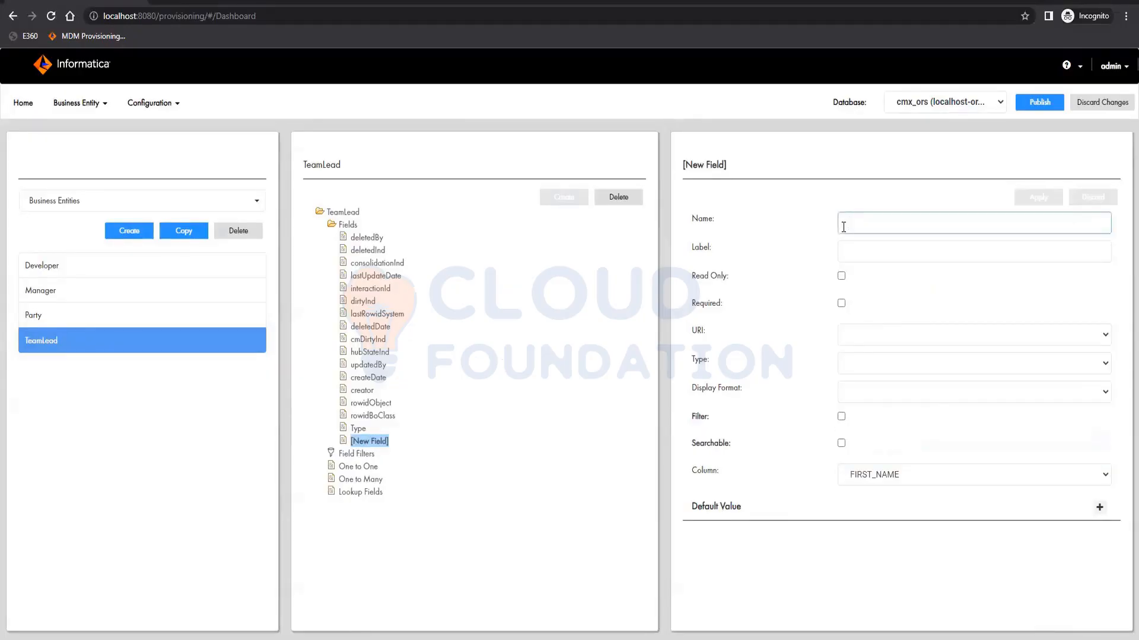
pyautogui.write('firs')
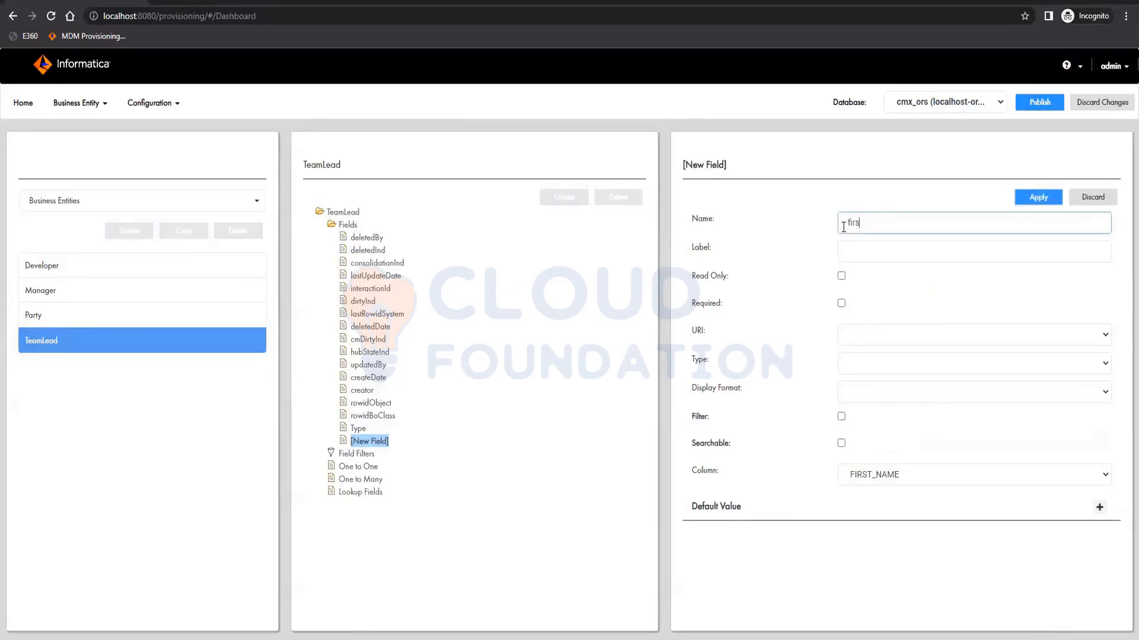
pyautogui.write('name')
pyautogui.press('Tab')
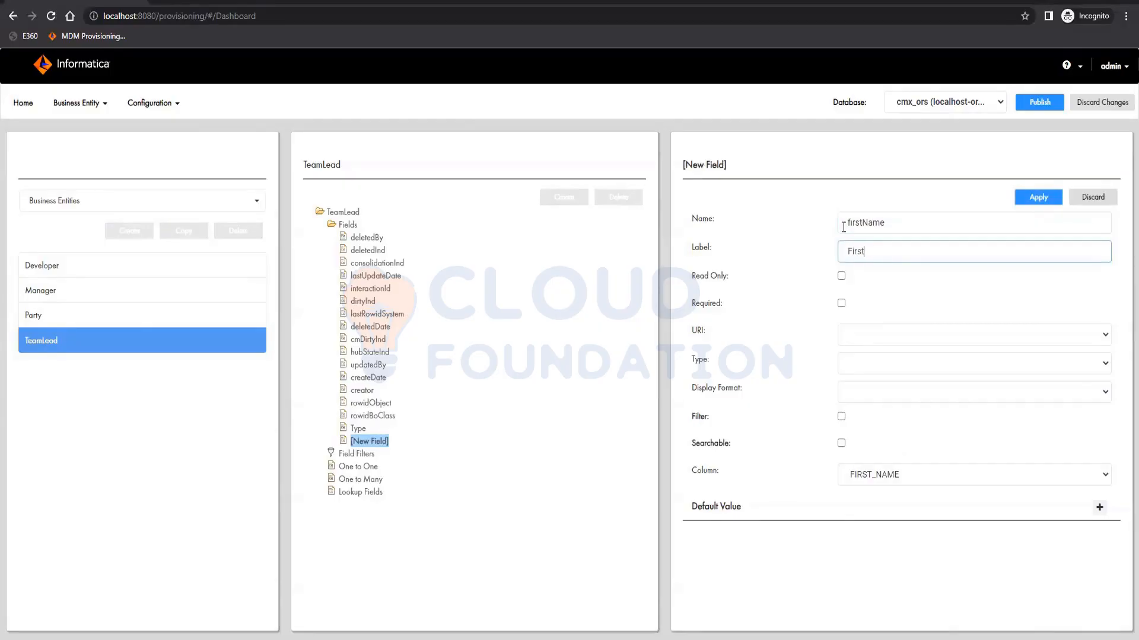
pyautogui.write('First Name')
pyautogui.click(1038, 201)
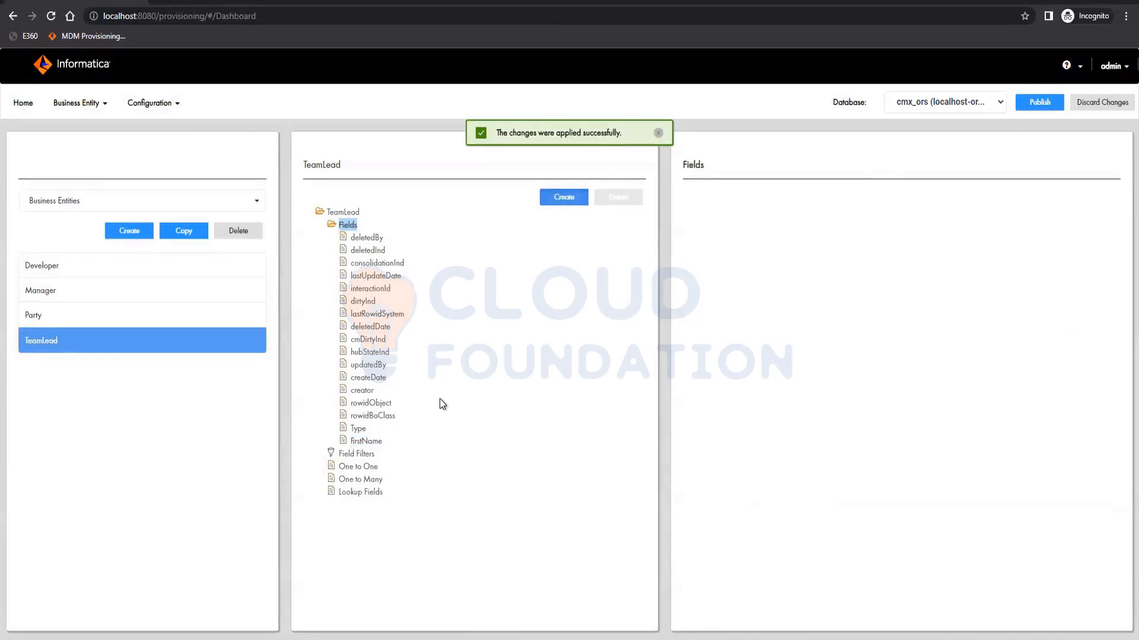
# - Add a TeamLead field named lastName on the LAST_NAME column with label Last Name and apply it
pyautogui.click(563, 197)
pyautogui.click(883, 220)
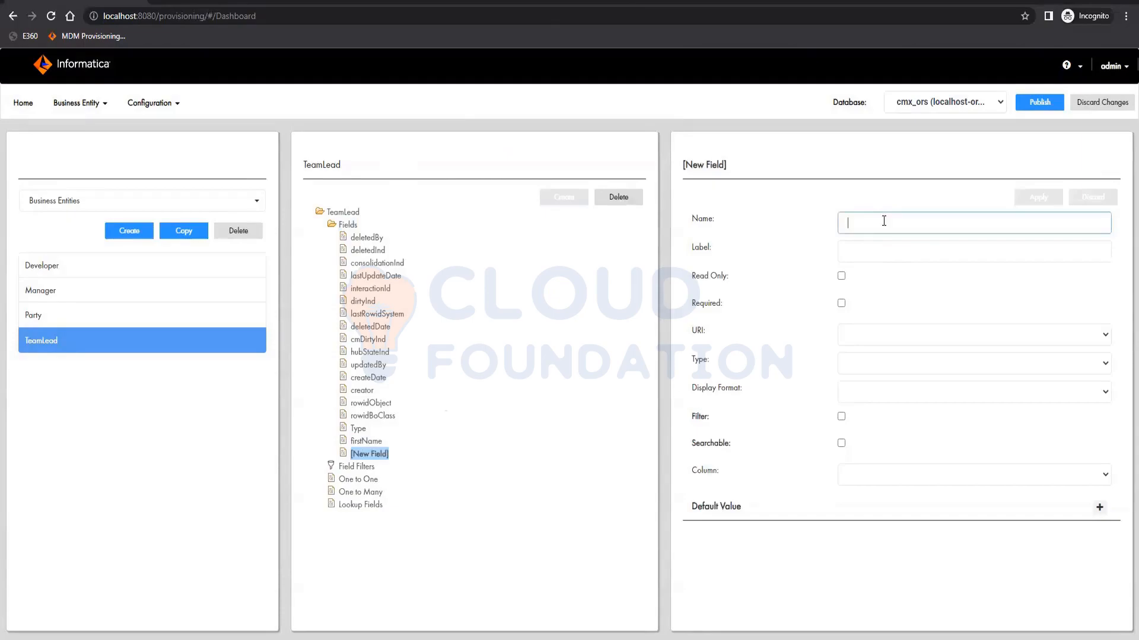
pyautogui.write('lastName')
pyautogui.click(888, 484)
pyautogui.click(888, 433)
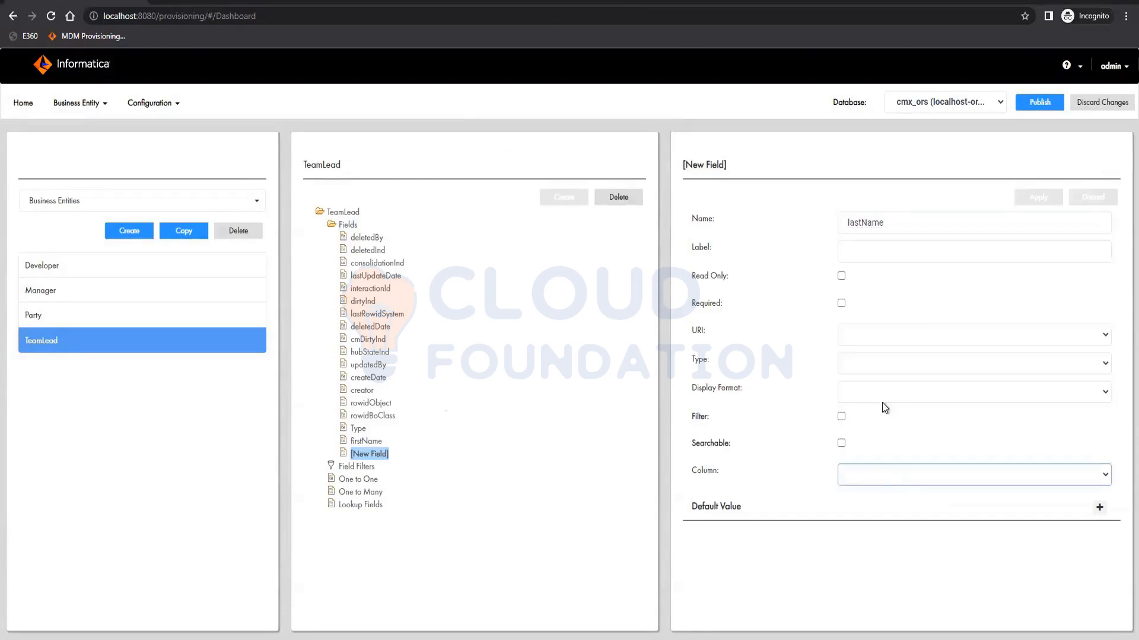
pyautogui.click(872, 252)
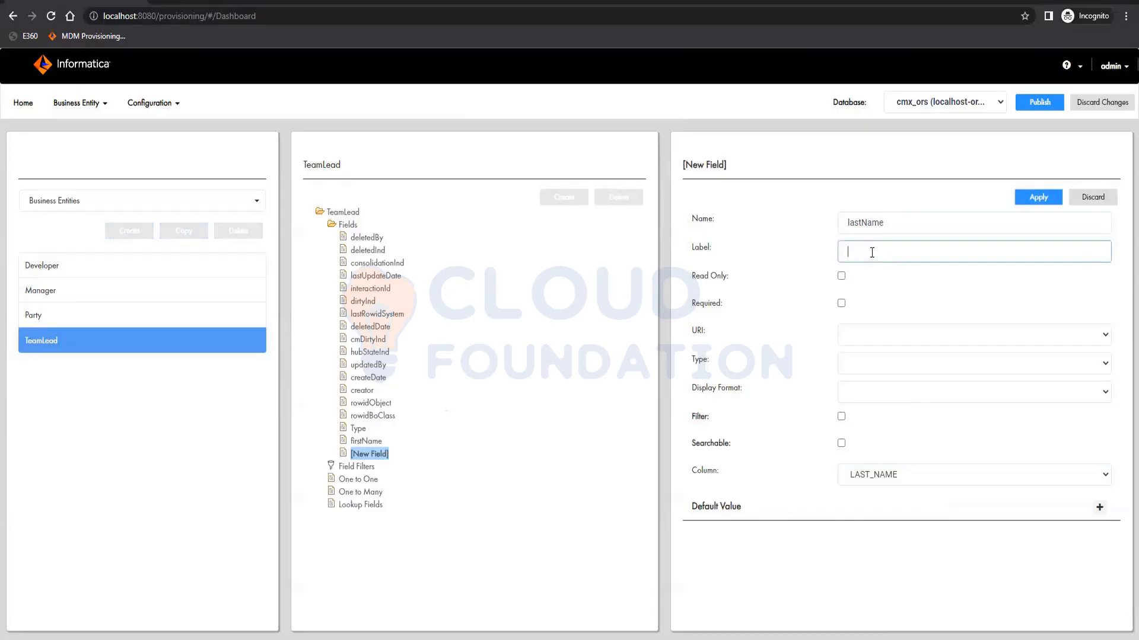
pyautogui.write('Last Name')
pyautogui.click(1038, 197)
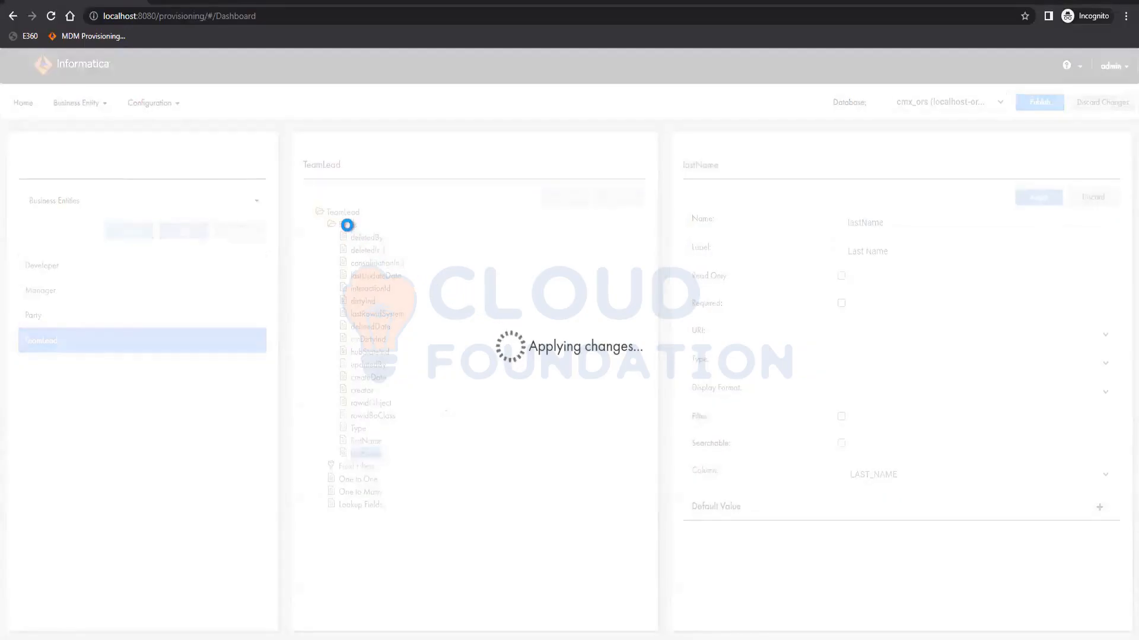
# - Add a TeamLead field named employeeCode on the EMPLOYEE_CODE column with label Employee Code and apply it
pyautogui.click(347, 225)
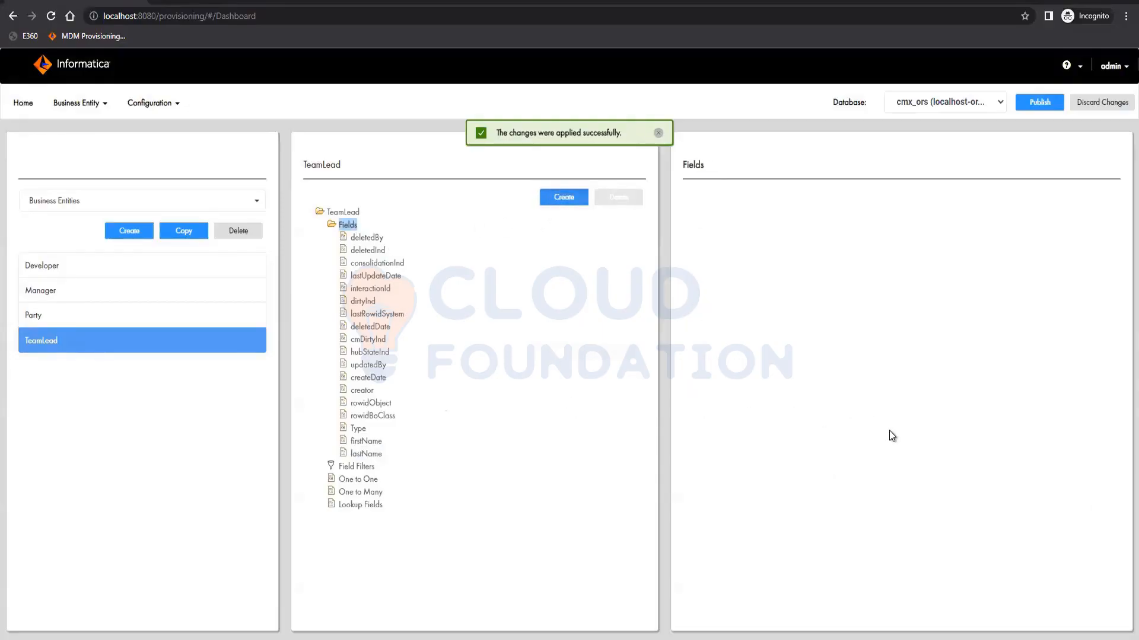
pyautogui.click(563, 197)
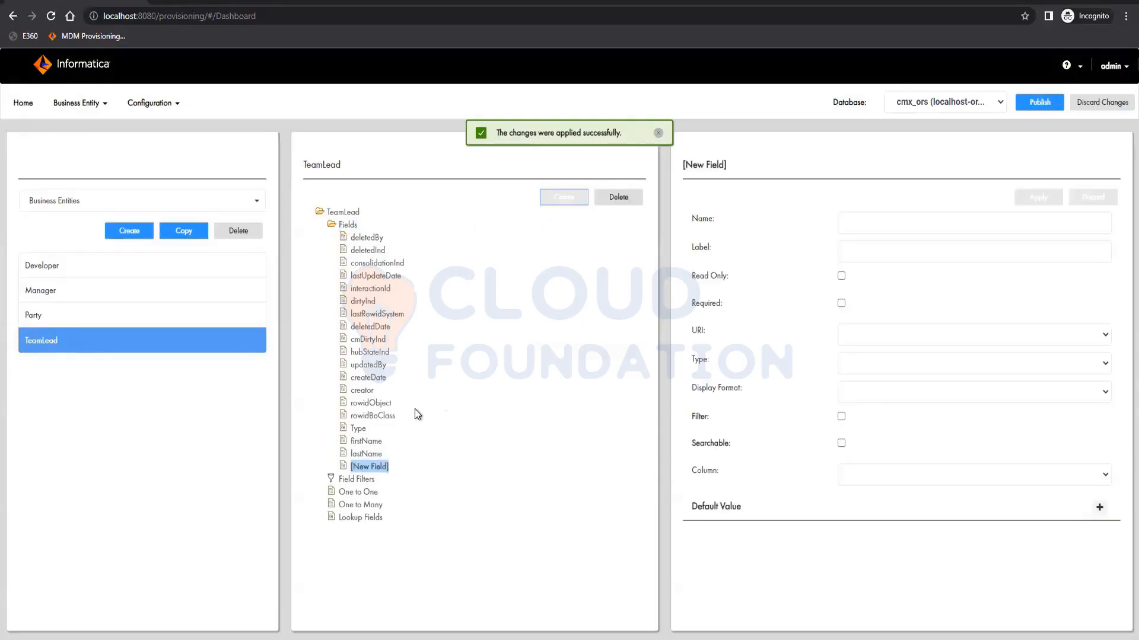
pyautogui.click(917, 478)
pyautogui.click(916, 444)
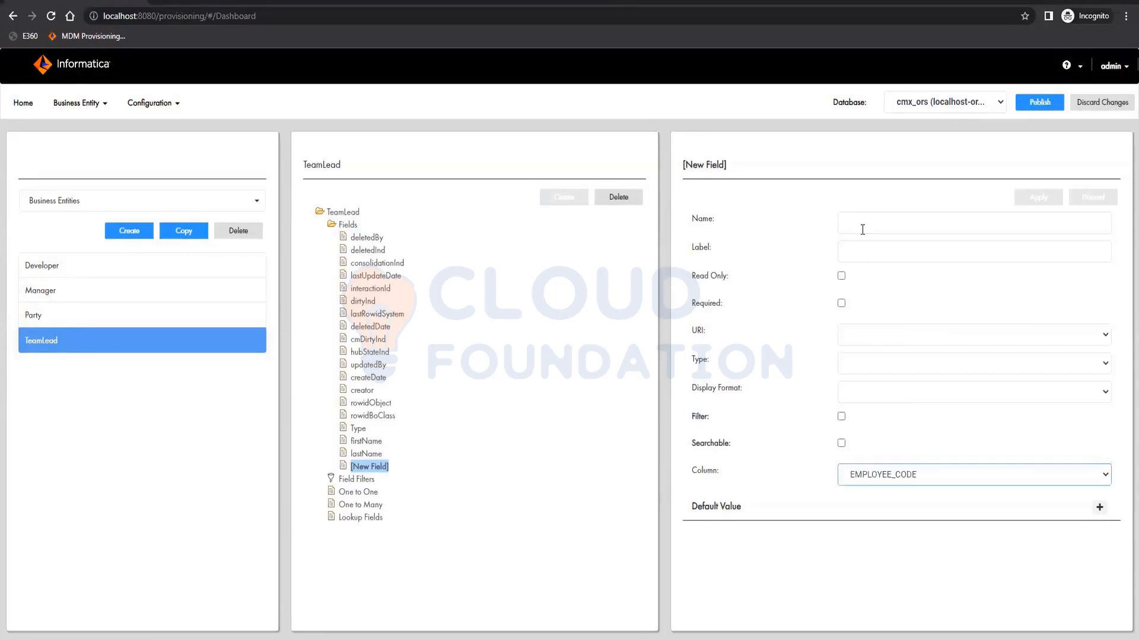
pyautogui.click(862, 229)
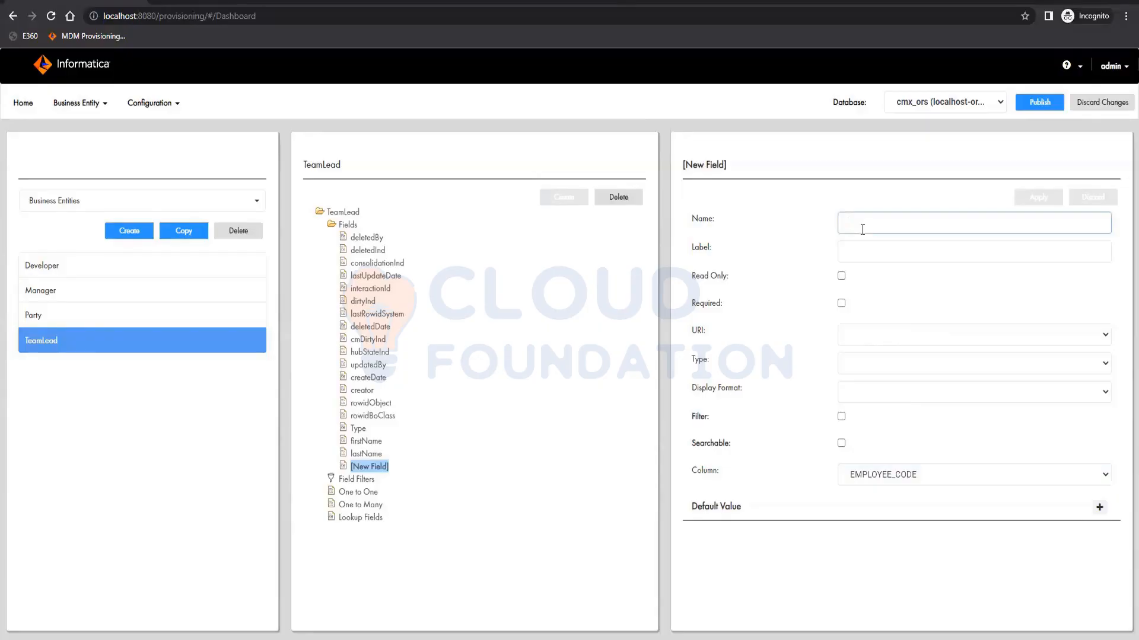
pyautogui.write('empl')
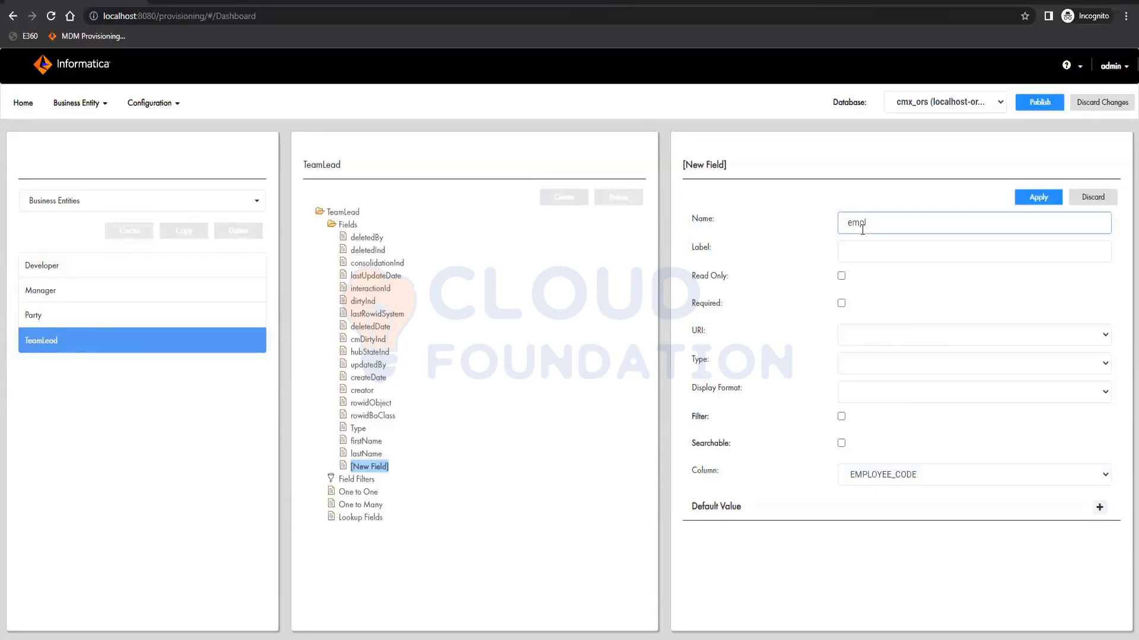
pyautogui.write('oyeeCode')
pyautogui.press('Tab')
pyautogui.write('c')
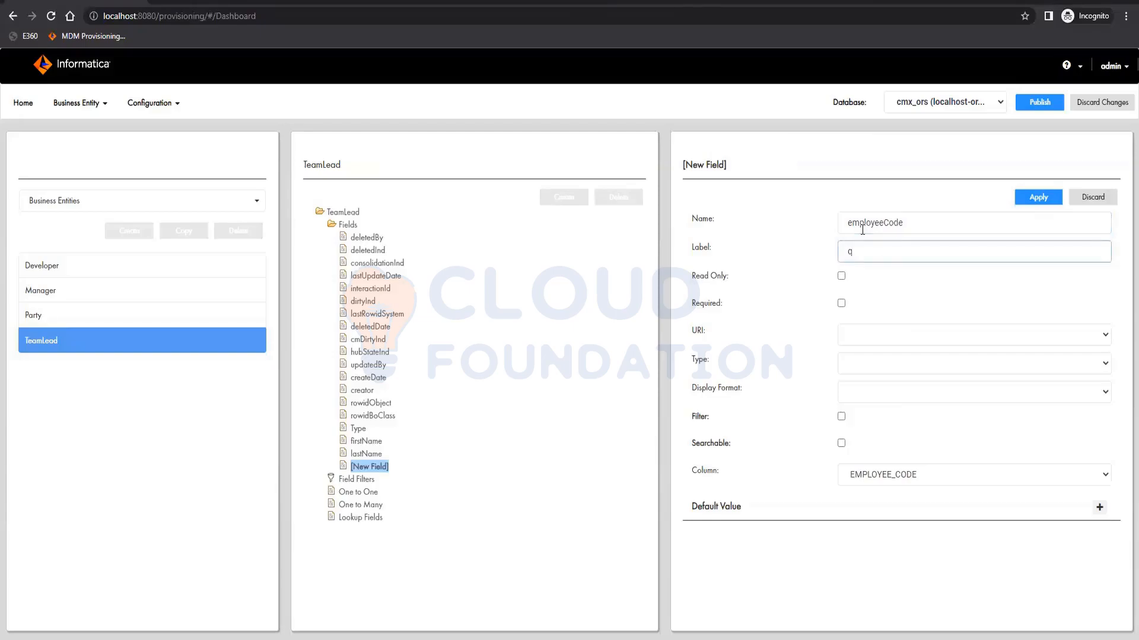
pyautogui.press('BackSpace')
pyautogui.write('Employee Code')
pyautogui.click(1039, 202)
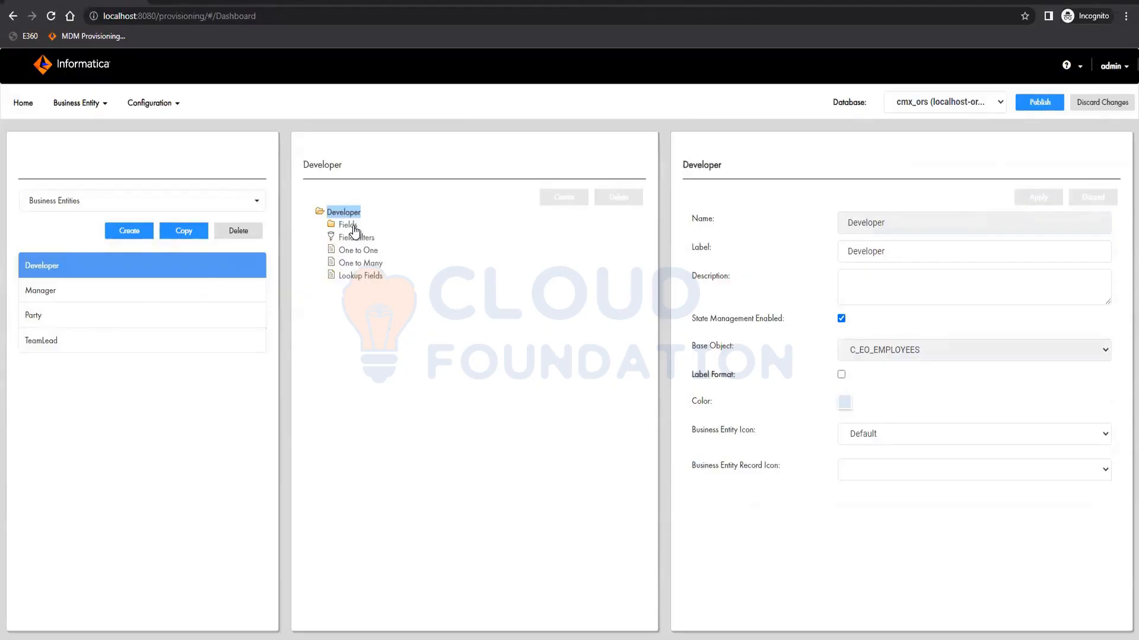
# - Publish the business entity changes to the database
pyautogui.click(350, 226)
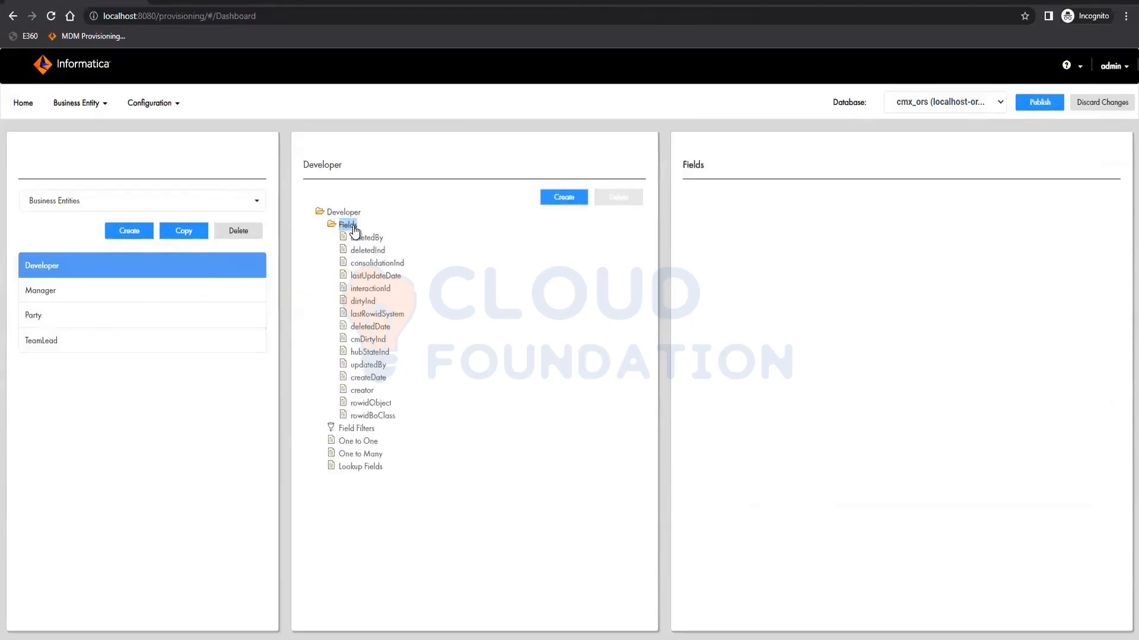
pyautogui.click(1047, 101)
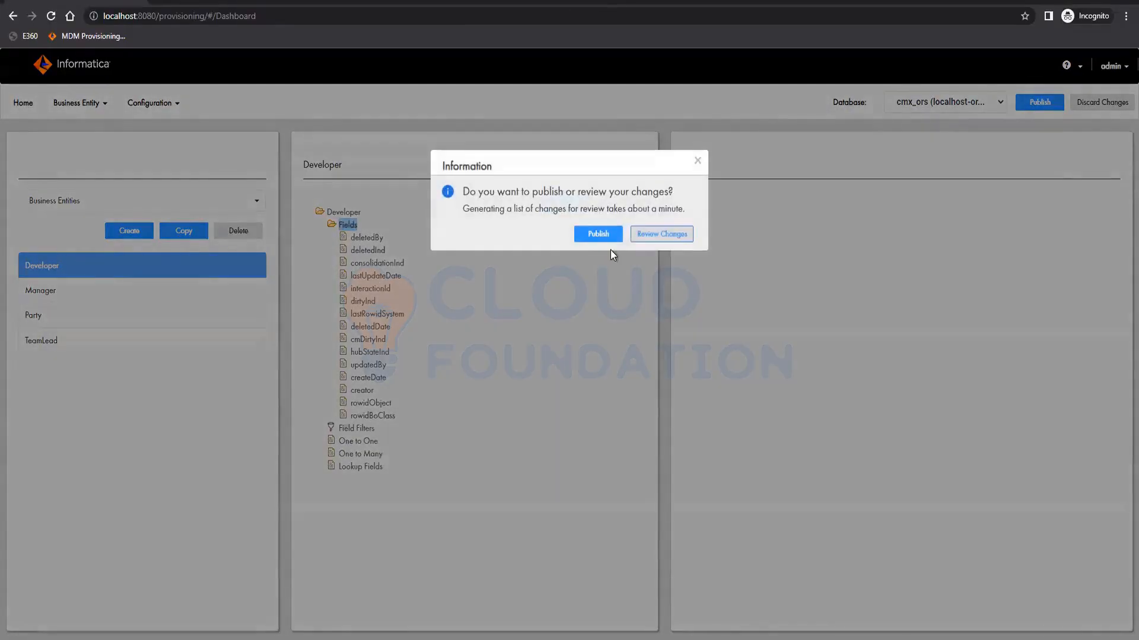
pyautogui.click(598, 233)
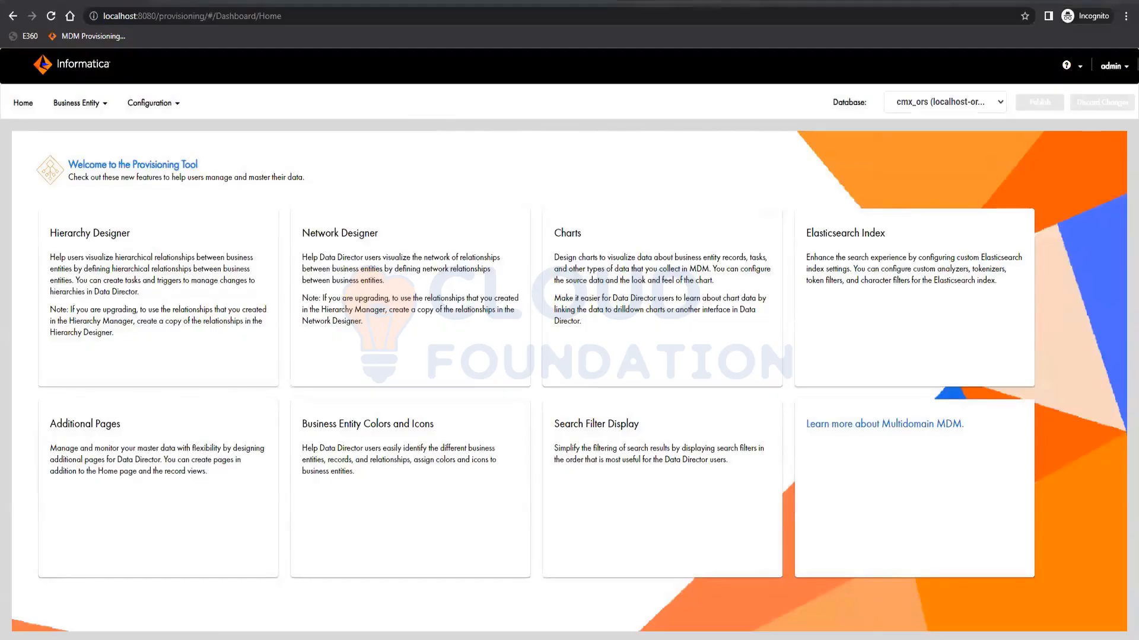
# - Switch to SQL Developer, inspect the C_REPOS_CO_CS_CONFIG repository table data, and switch back to the Provisioning Tool
pyautogui.hotkey('alt', 'Tab')
pyautogui.scroll(11, 80, 209)
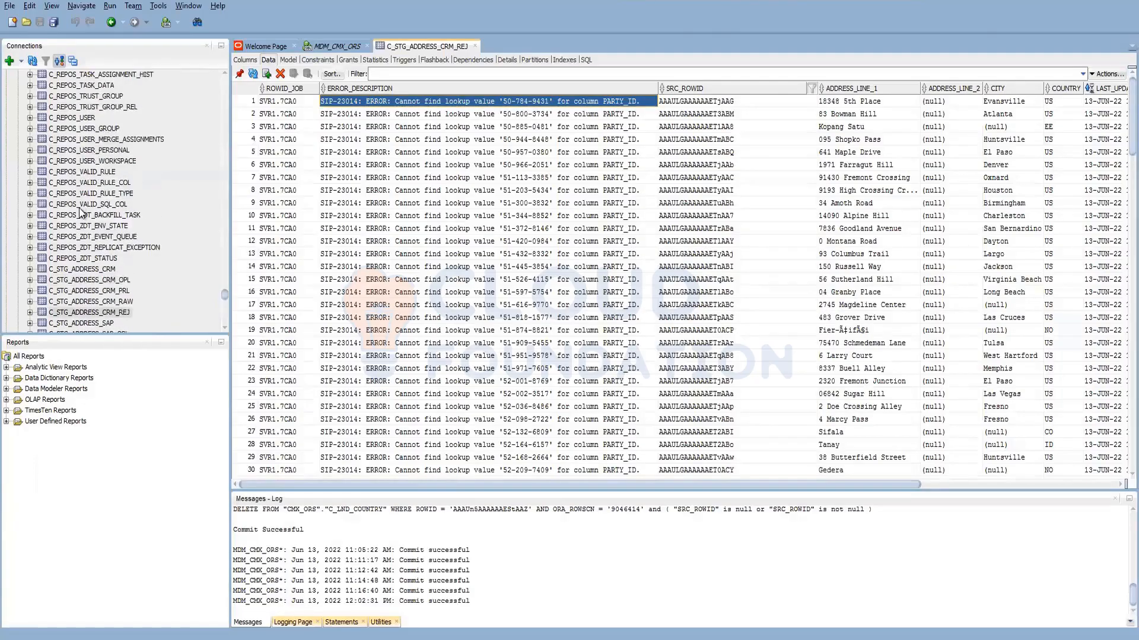
pyautogui.scroll(10, 80, 209)
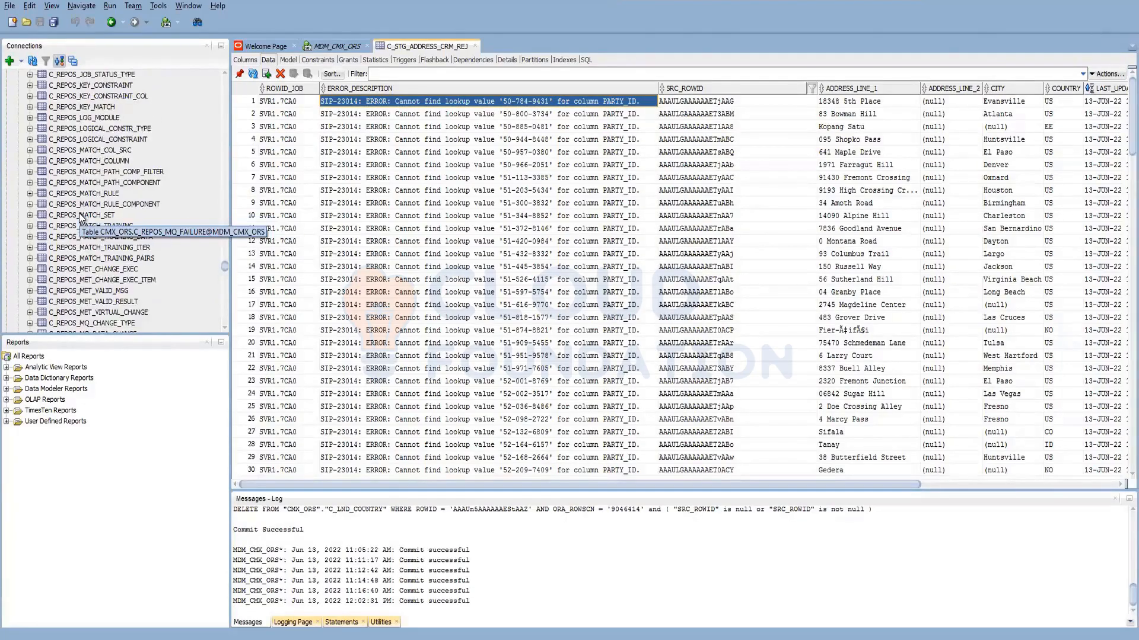
pyautogui.scroll(10, 81, 218)
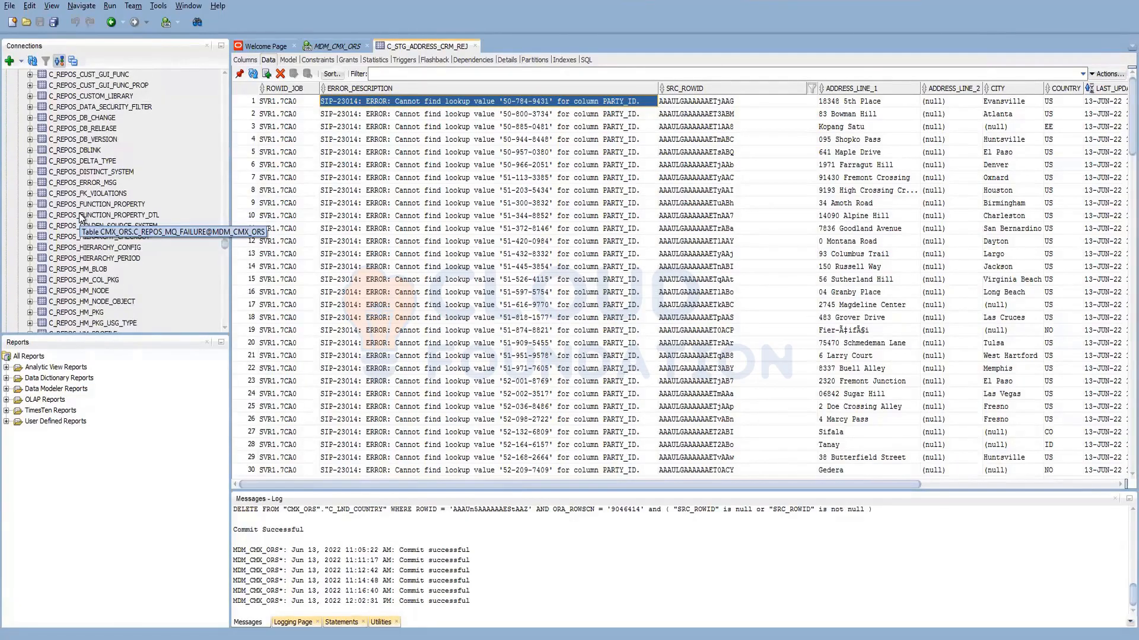
pyautogui.scroll(15, 81, 218)
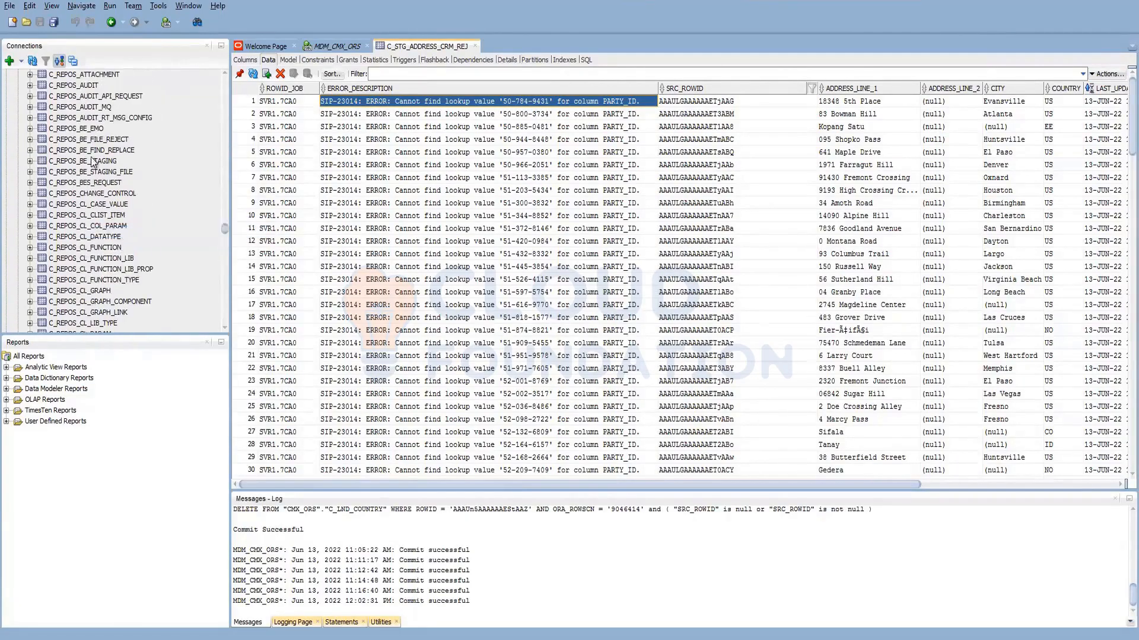
pyautogui.scroll(-4, 95, 226)
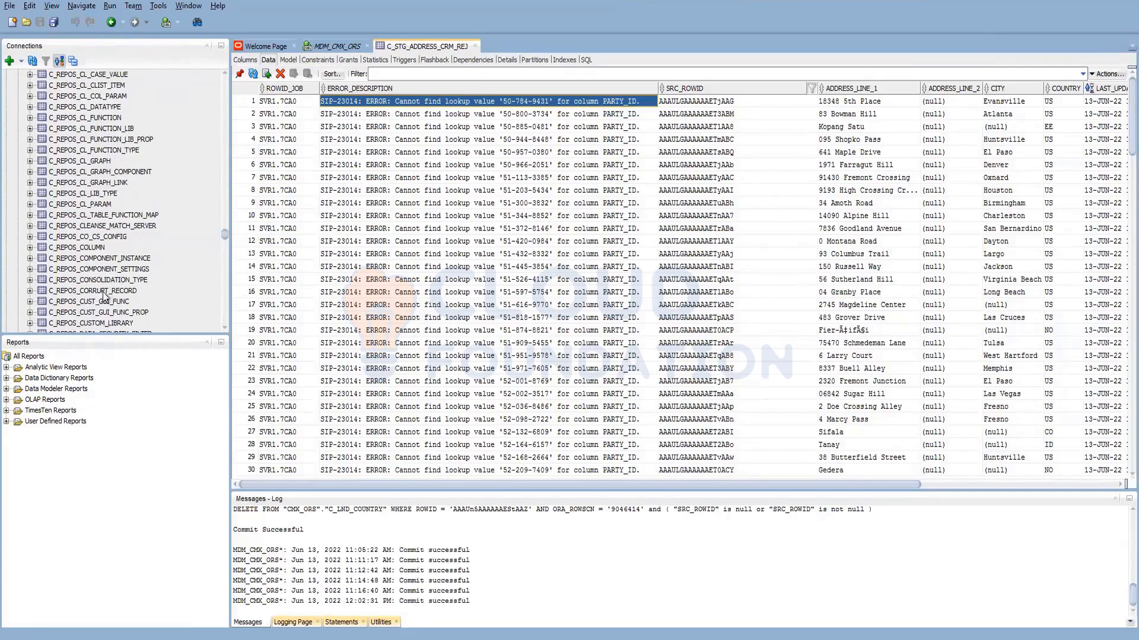
pyautogui.scroll(7, 103, 295)
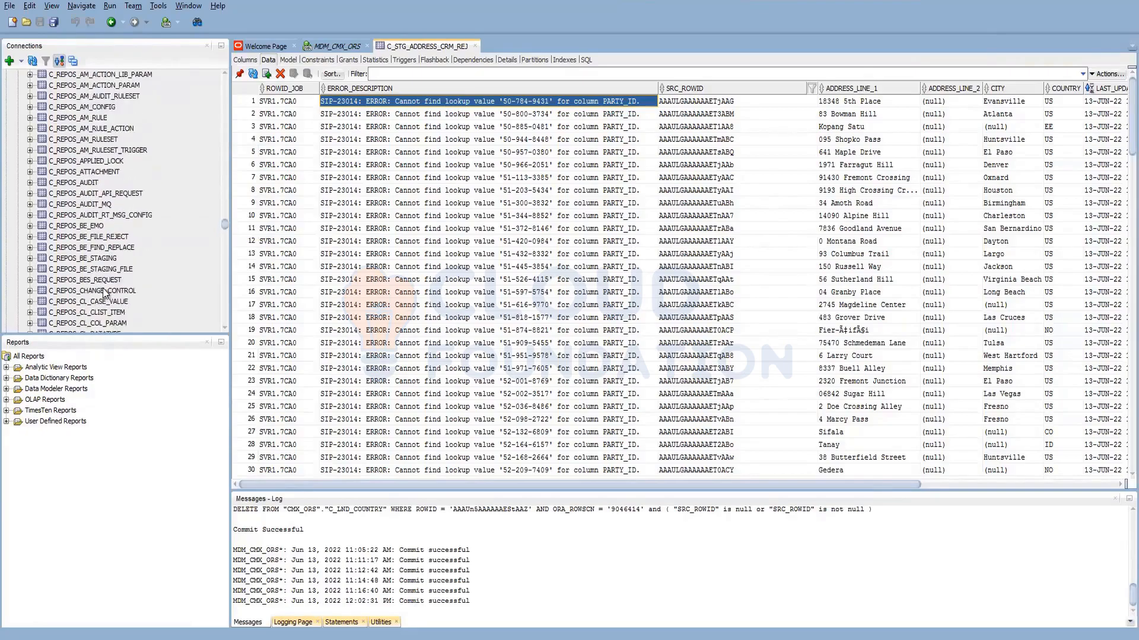
pyautogui.scroll(3, 102, 287)
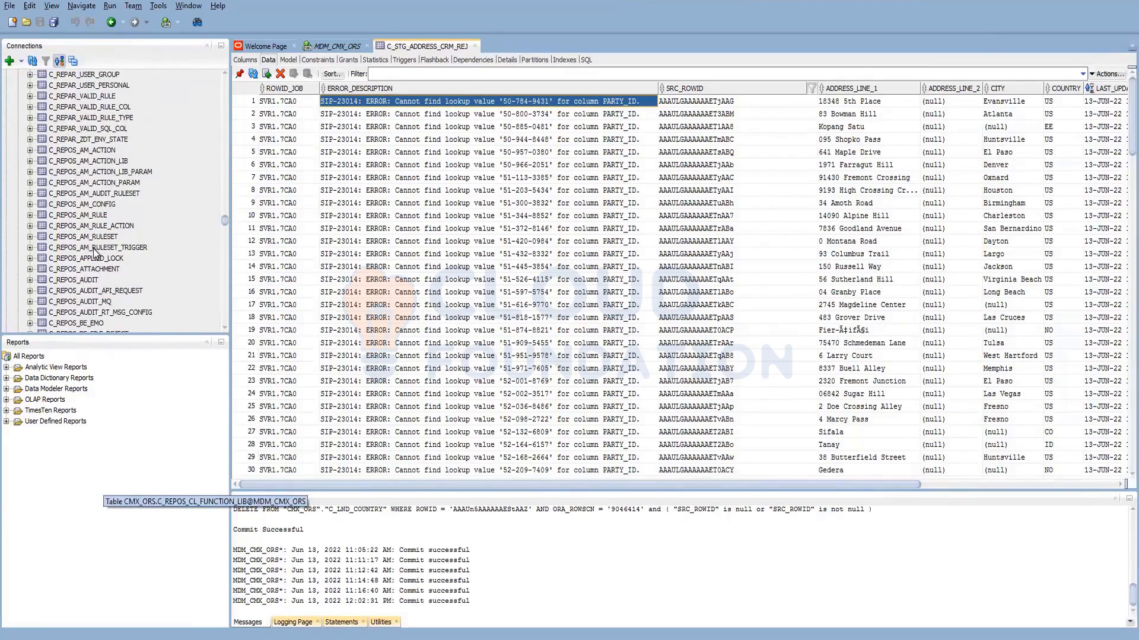
pyautogui.scroll(-6, 95, 252)
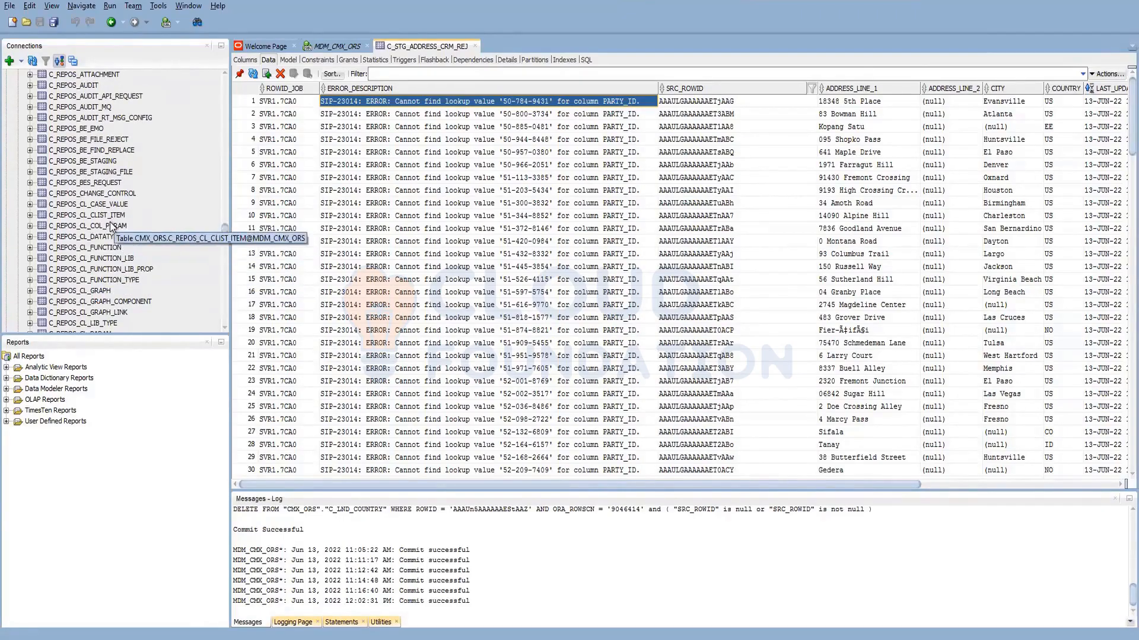
pyautogui.scroll(-2, 106, 293)
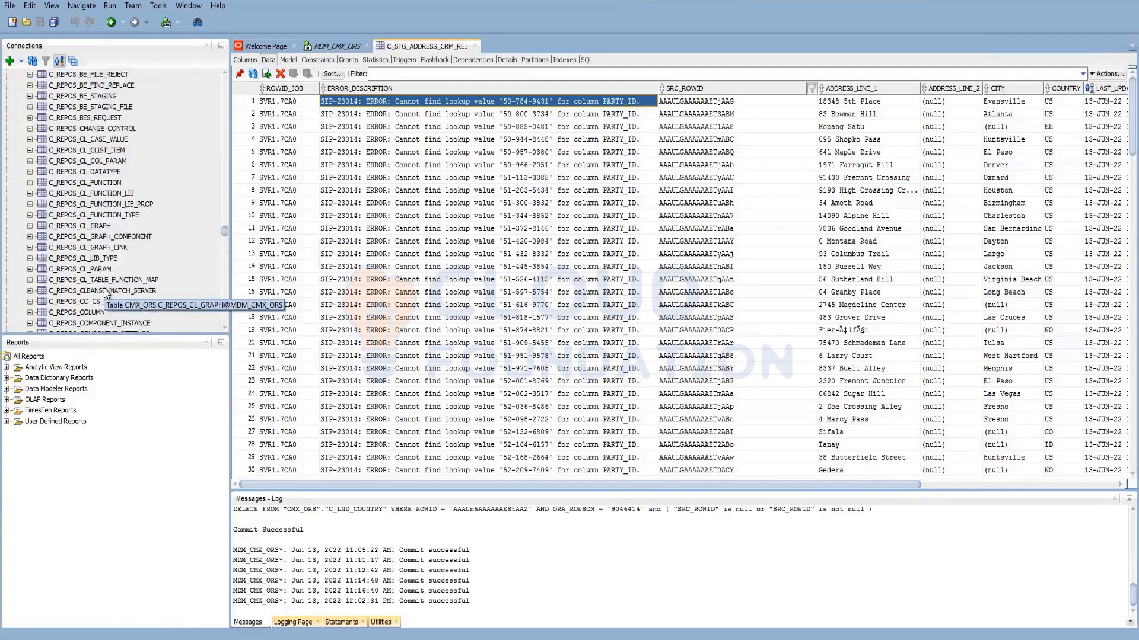
pyautogui.scroll(-1, 106, 292)
pyautogui.click(105, 269)
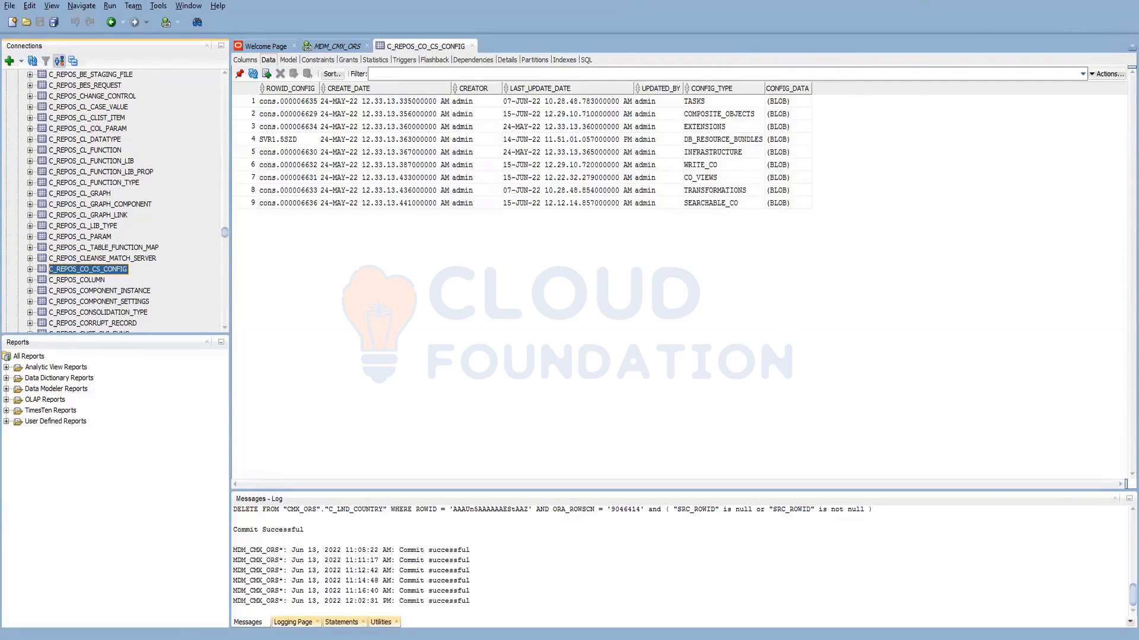
pyautogui.click(218, 639)
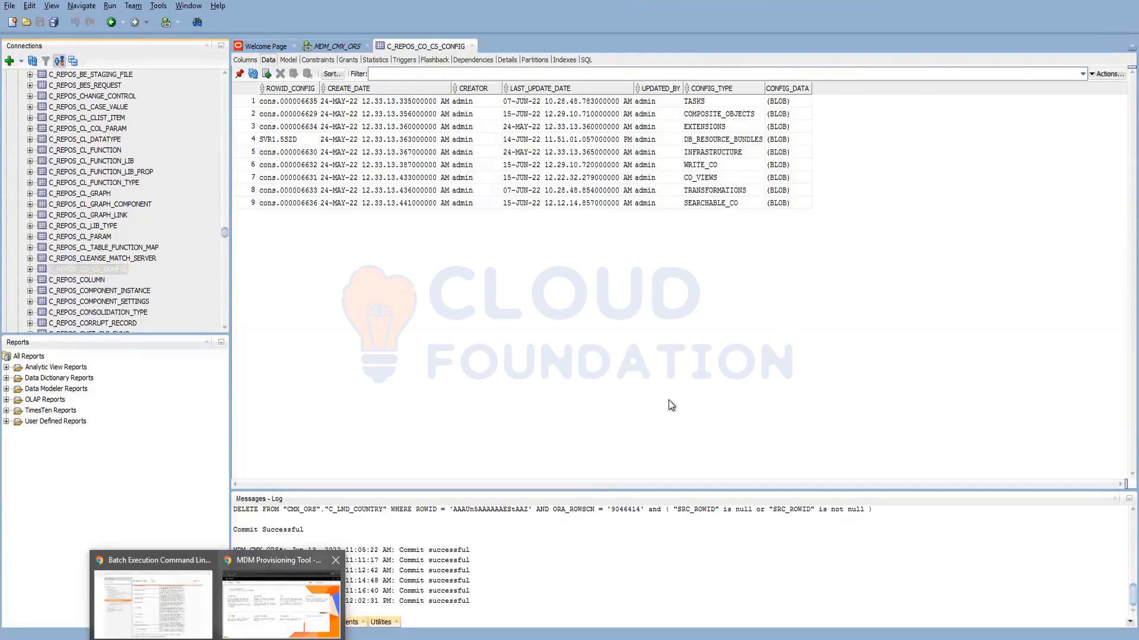
pyautogui.click(281, 604)
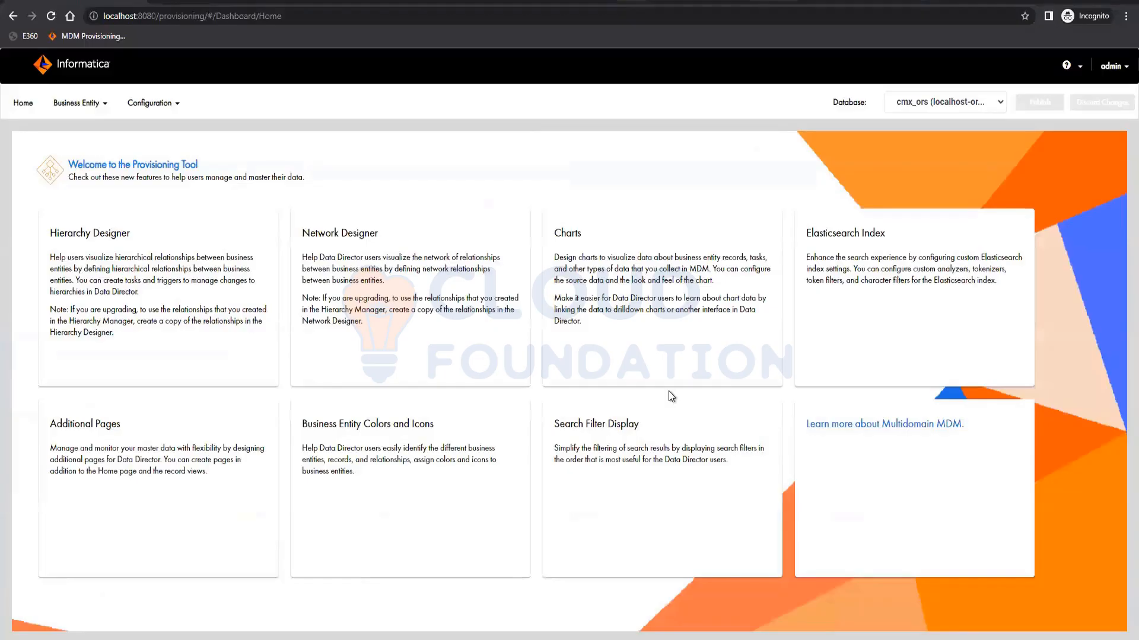